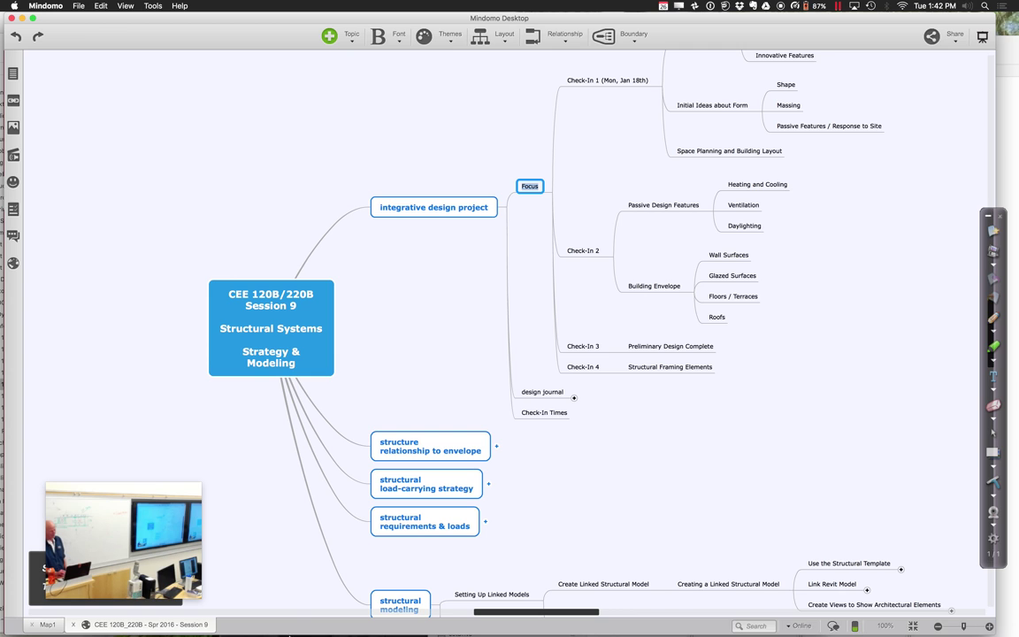
# - Switch to Google Chrome and load the bimtopia.com home page in a new tab
pyautogui.moveTo(275, 610)
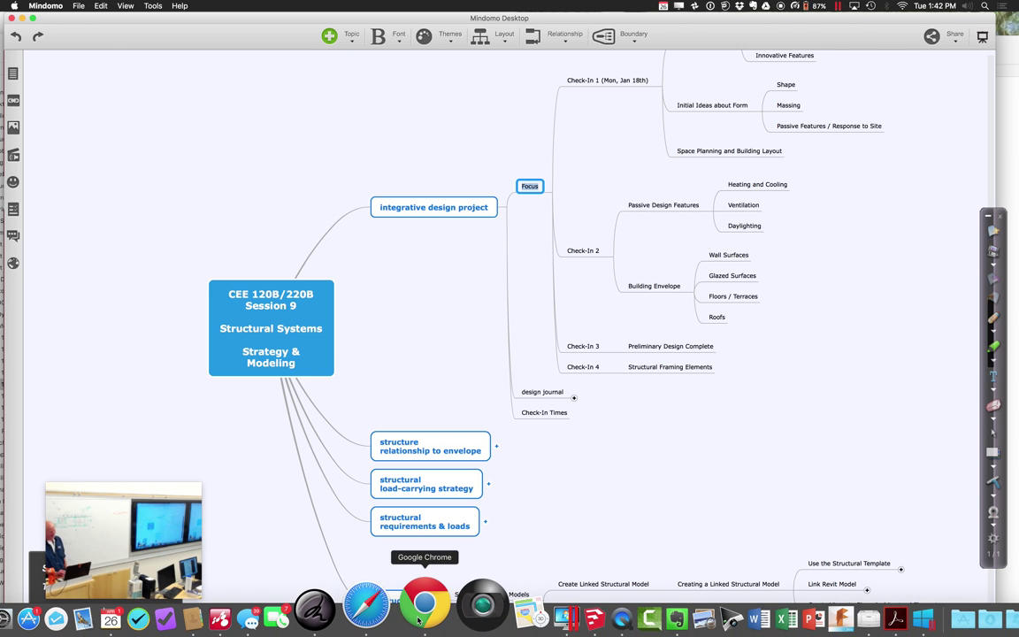
pyautogui.click(419, 619)
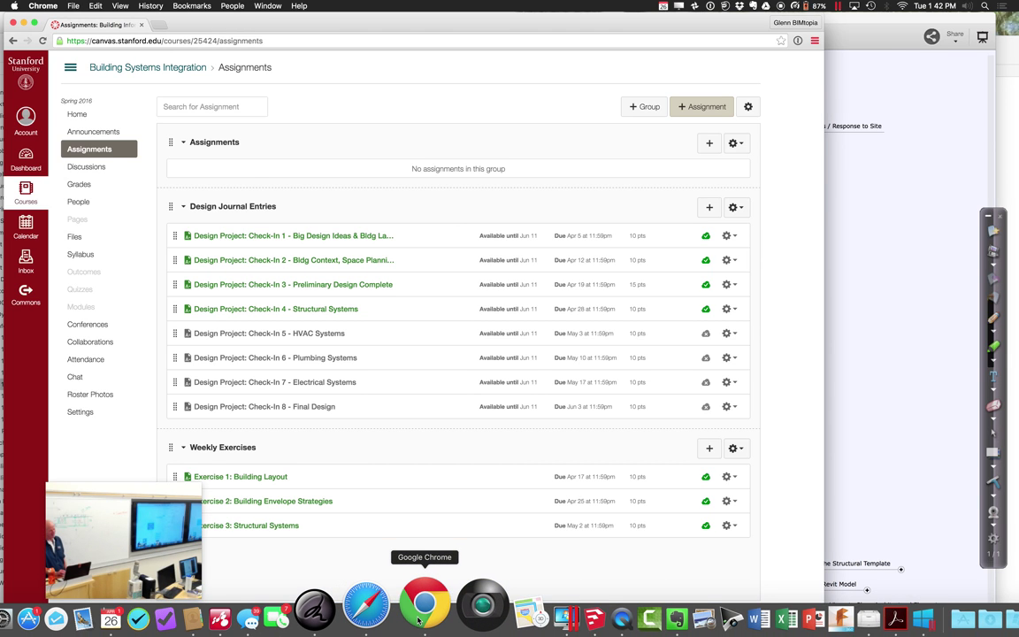
pyautogui.click(159, 29)
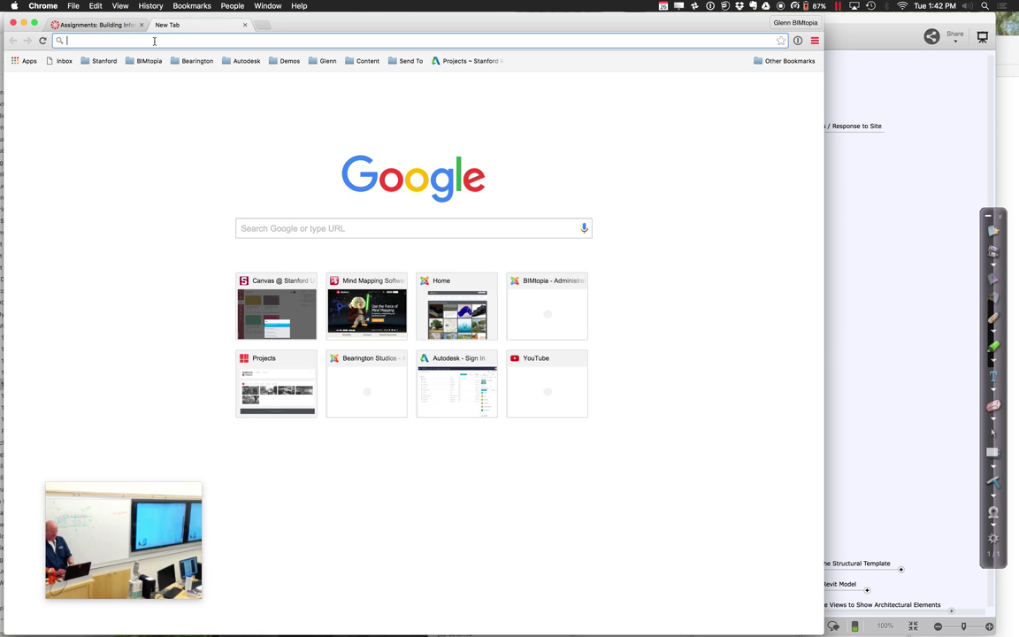
pyautogui.write('bimtopia')
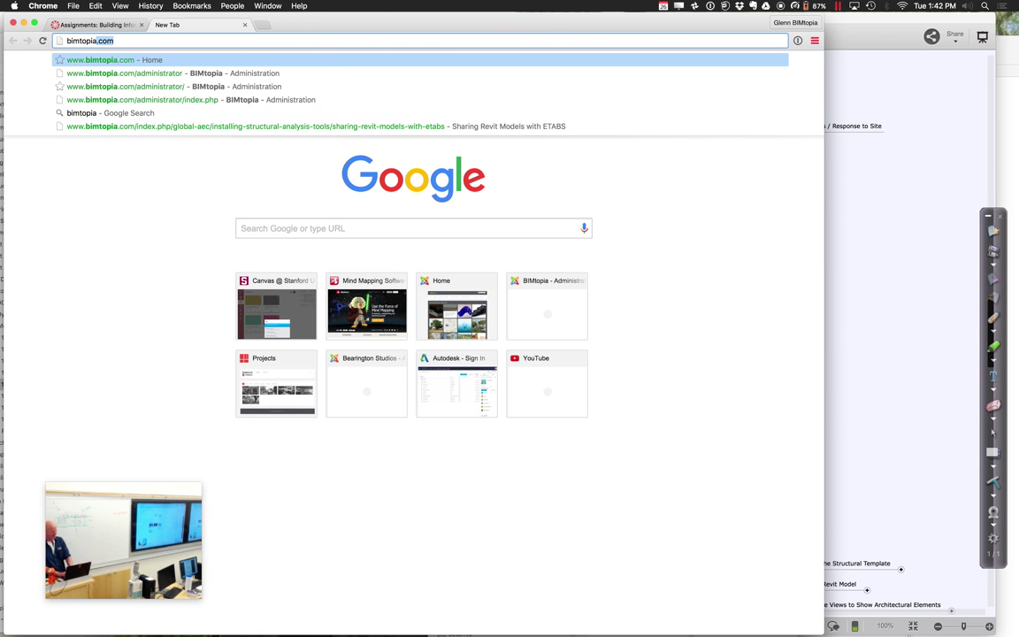
pyautogui.press('Return')
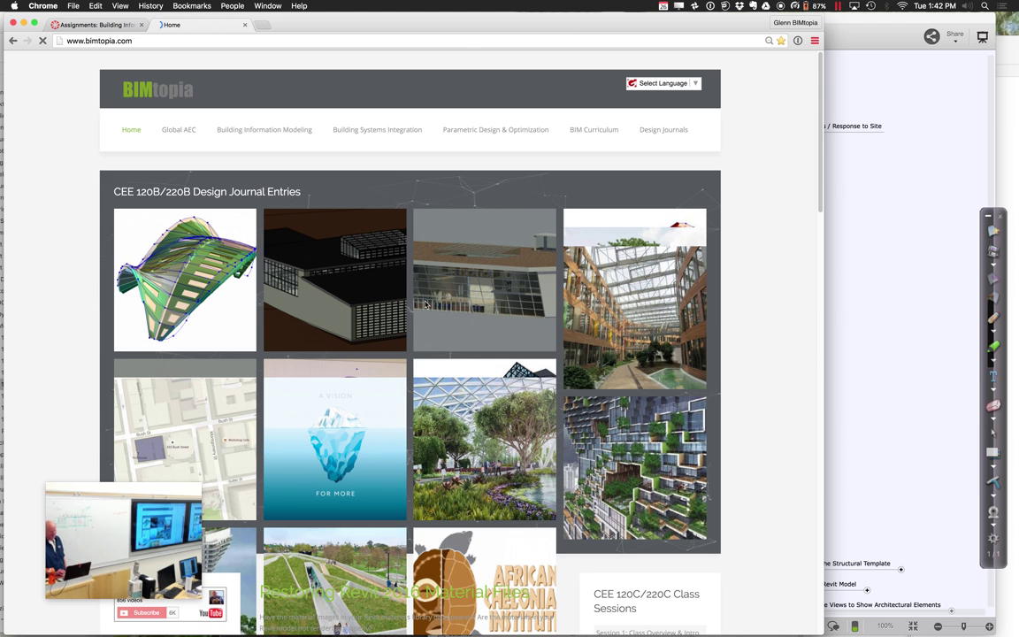
# - Open the "Family Focused Dense Development: Checkin #2" journal entry and review its renderings, description and space planning table
pyautogui.scroll(-2, 426, 304)
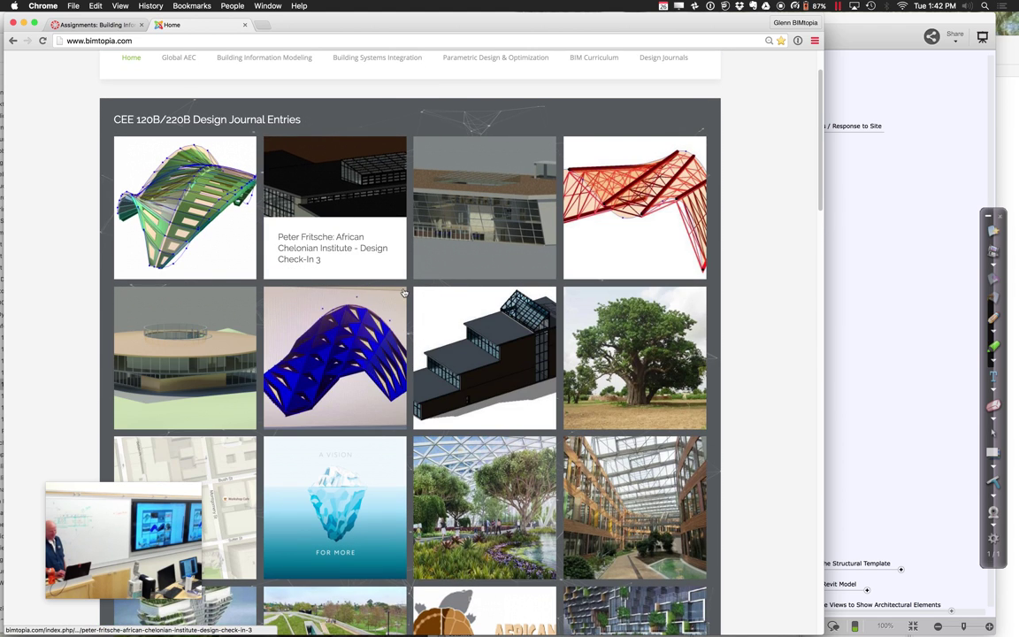
pyautogui.scroll(-2, 468, 292)
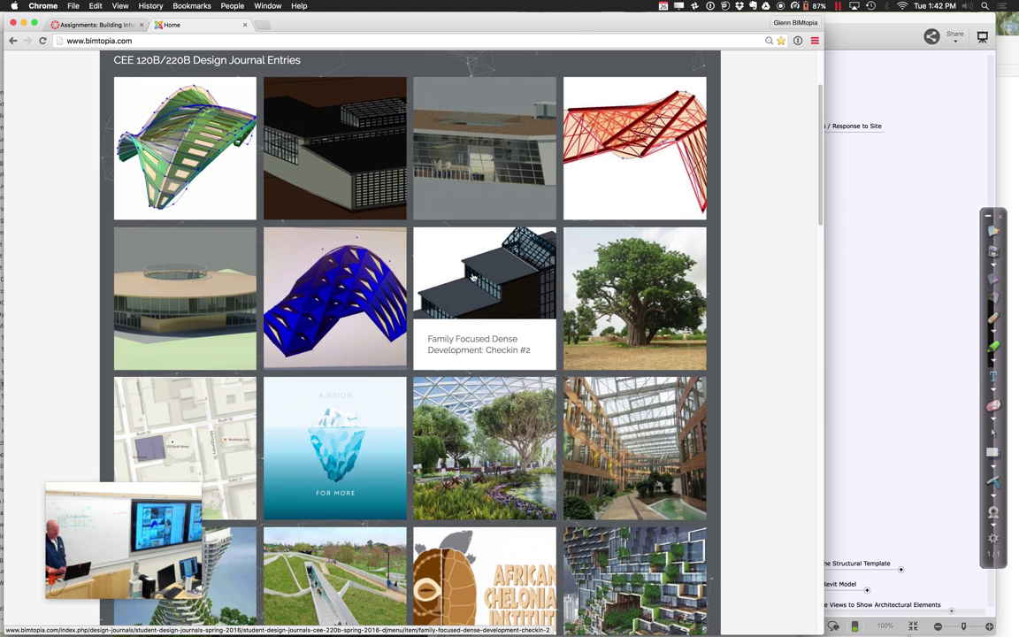
pyautogui.click(532, 284)
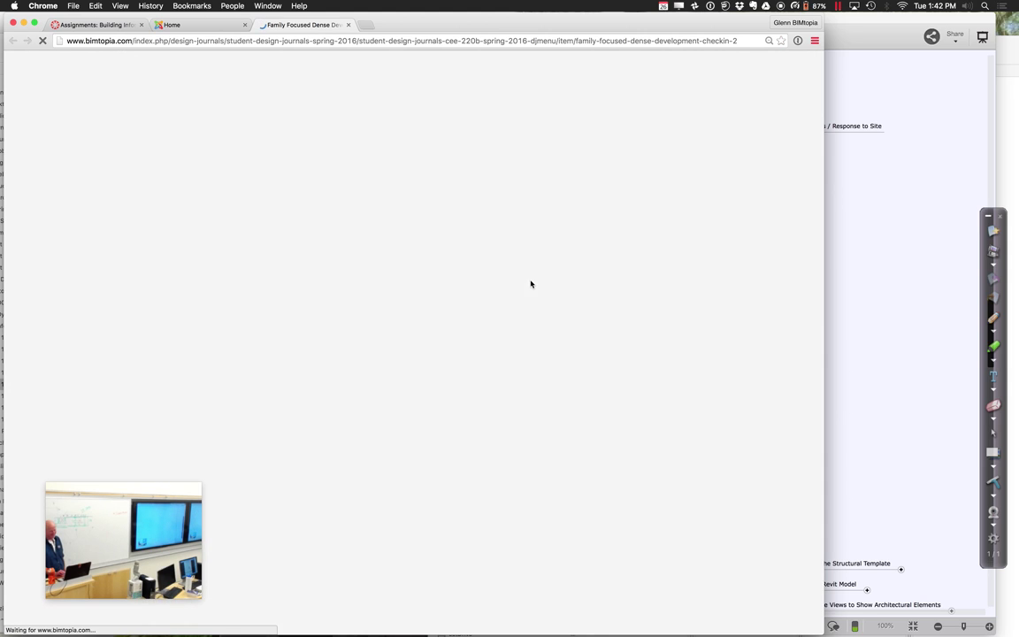
pyautogui.scroll(-5, 532, 284)
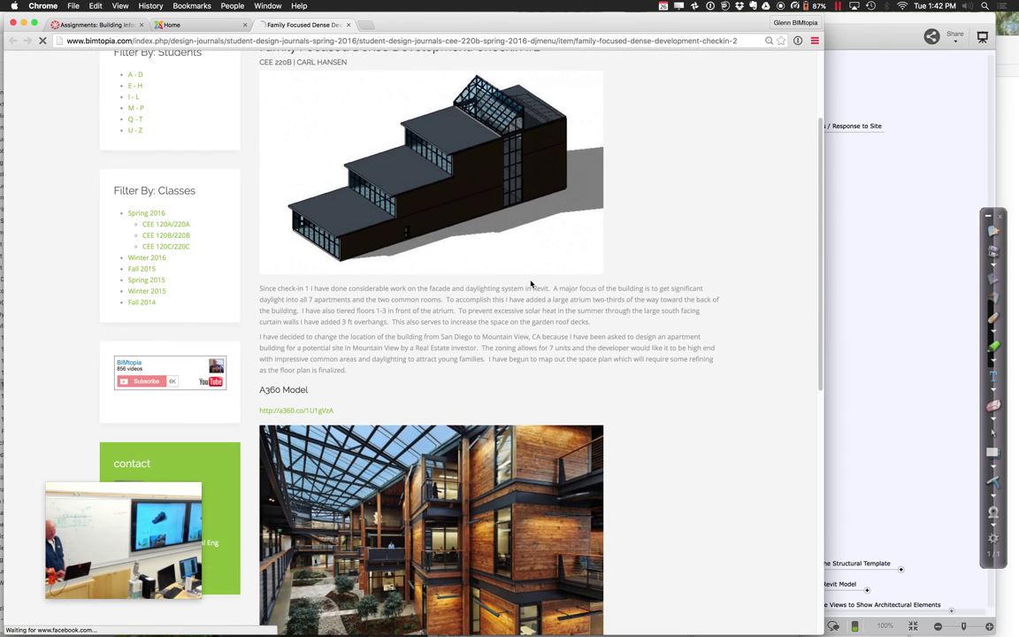
pyautogui.scroll(-8, 532, 284)
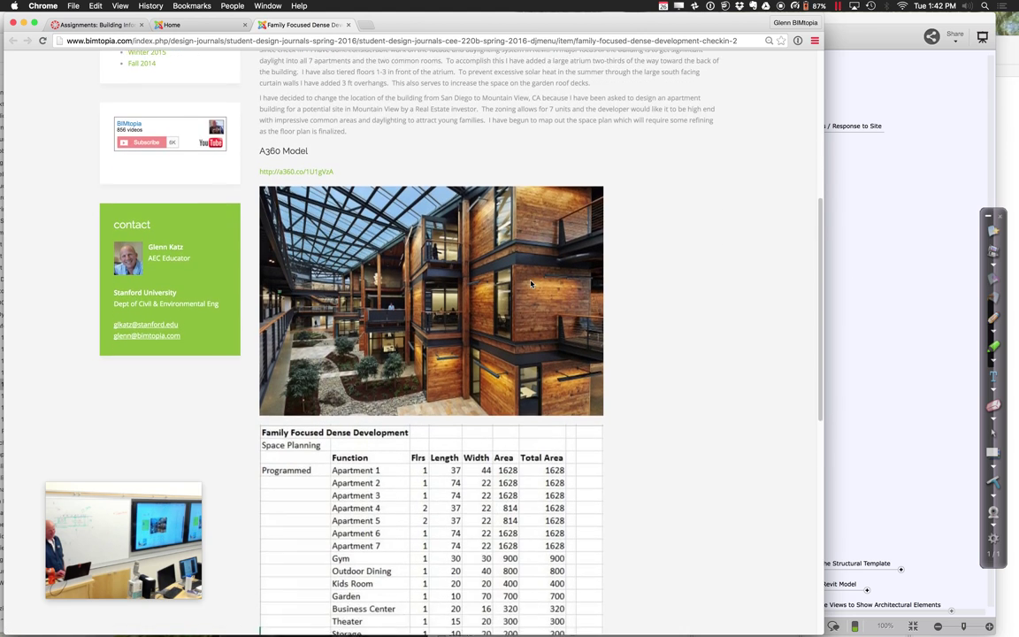
pyautogui.scroll(-5, 531, 284)
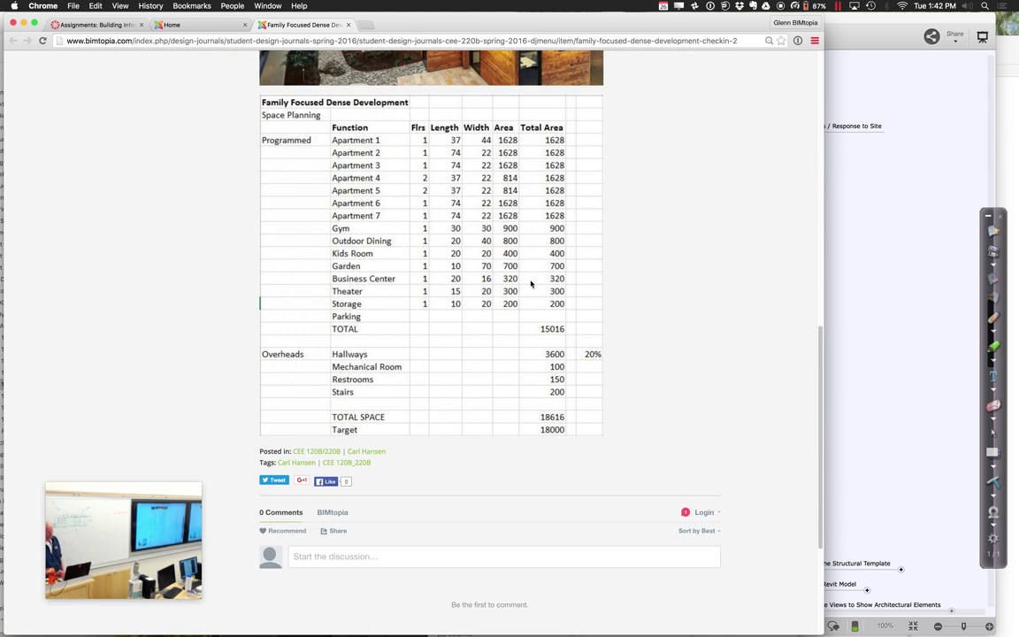
pyautogui.scroll(20, 532, 284)
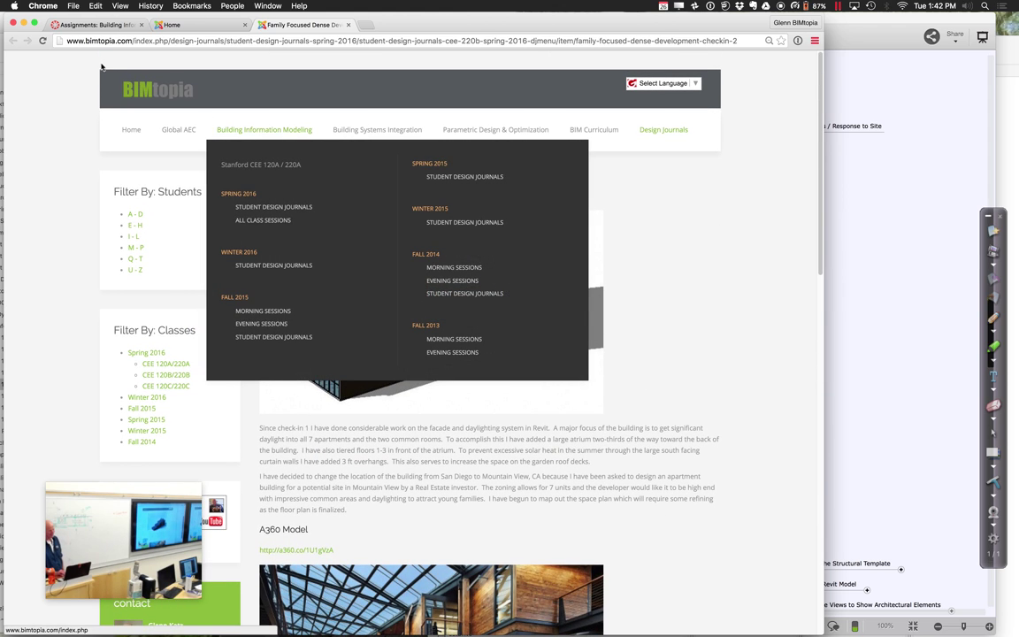
# - Open the Spring 2016 design journals page for CEE 120B/220B
pyautogui.moveTo(268, 132)
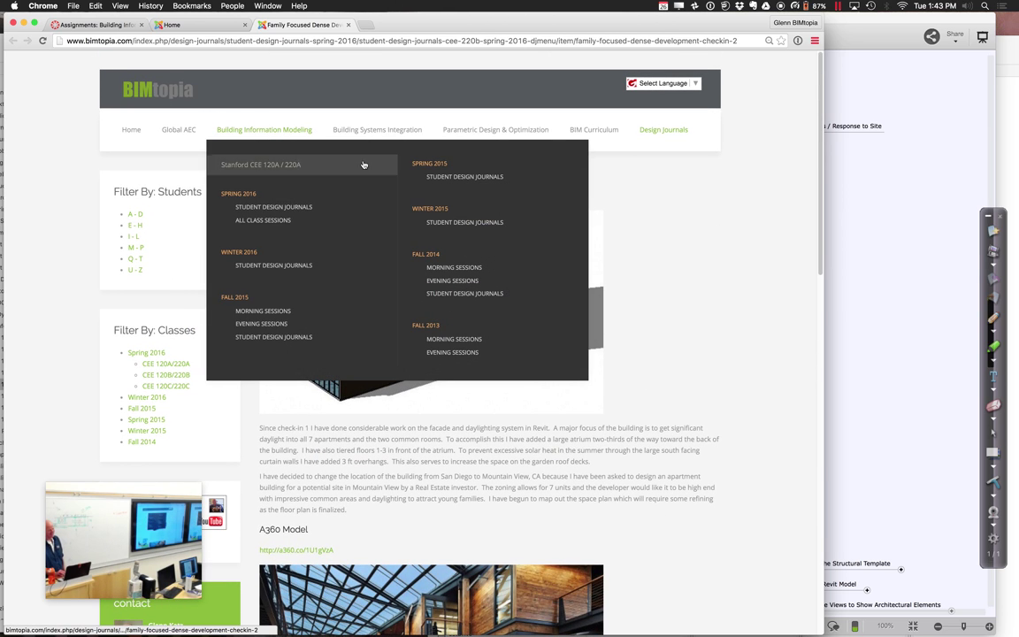
pyautogui.moveTo(662, 133)
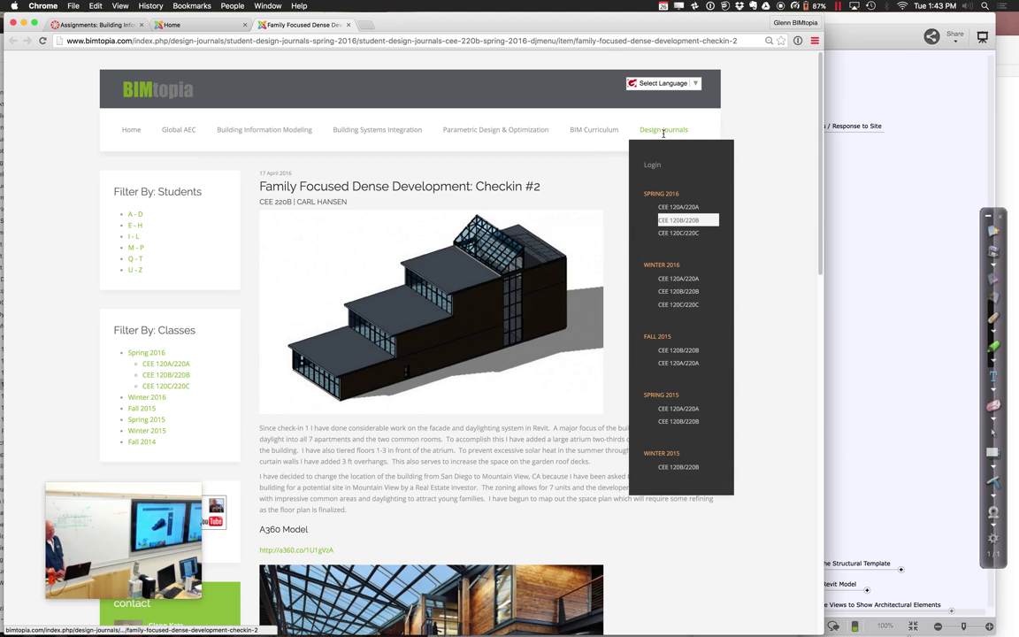
pyautogui.click(687, 221)
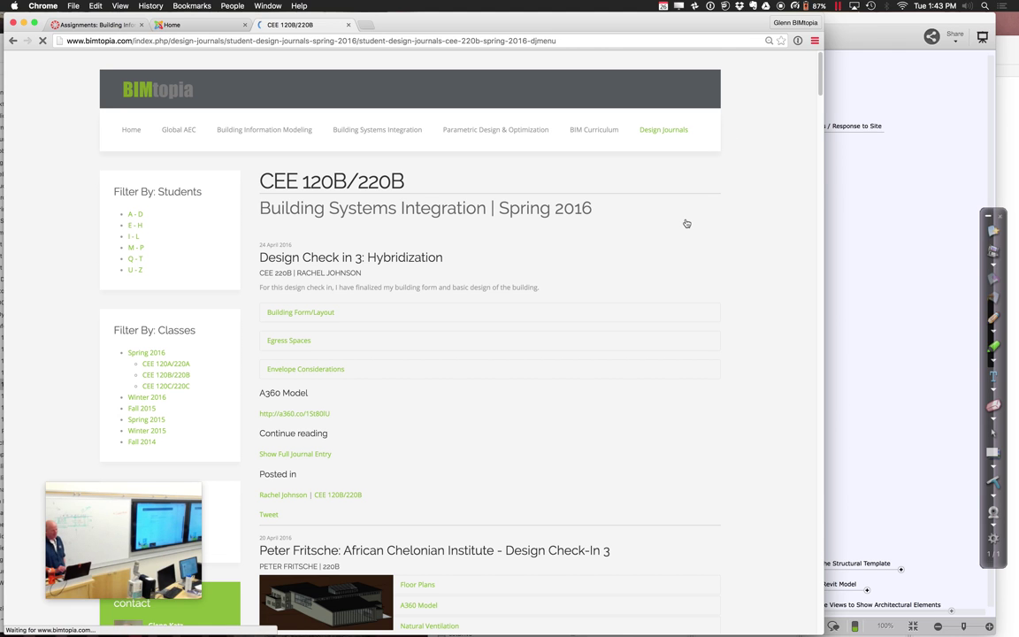
# - Examine the students' Check-In 3 journal entries, including the art museum's floor plans, section view and room schedule
pyautogui.scroll(-6, 568, 422)
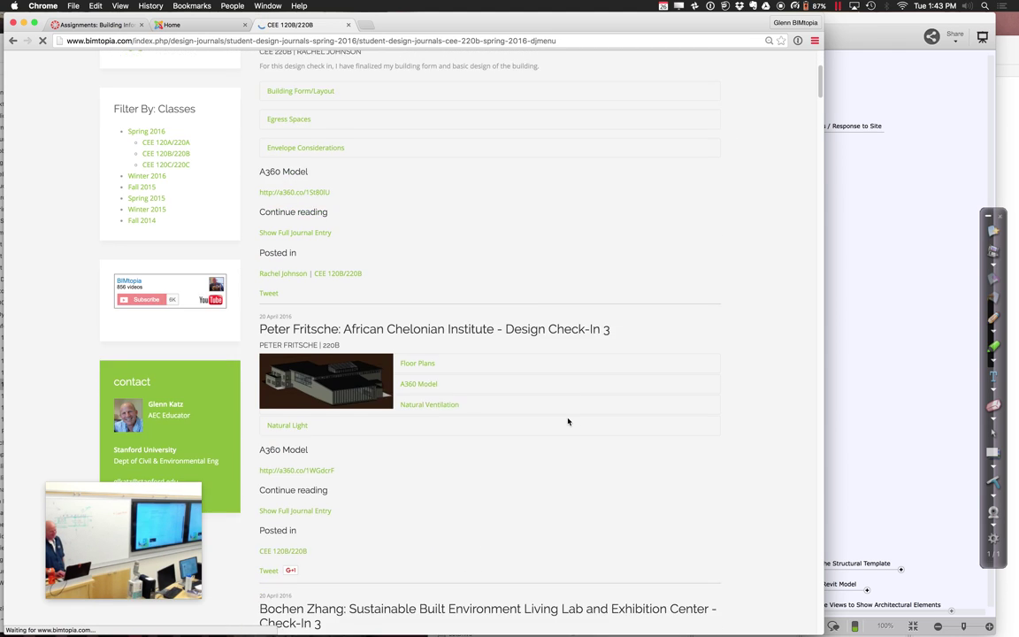
pyautogui.scroll(-4, 569, 422)
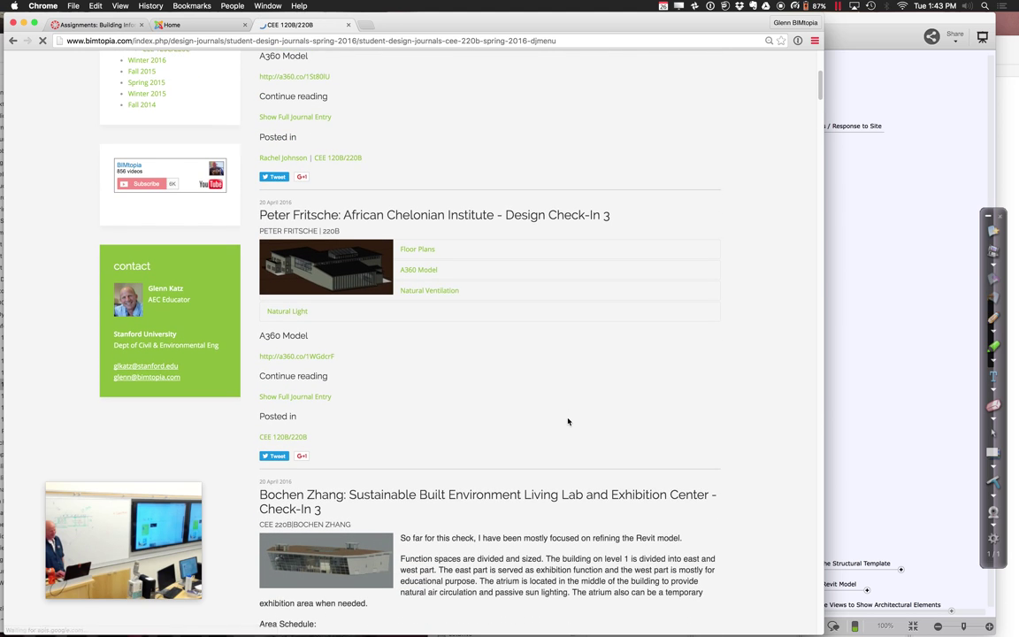
pyautogui.scroll(-17, 568, 422)
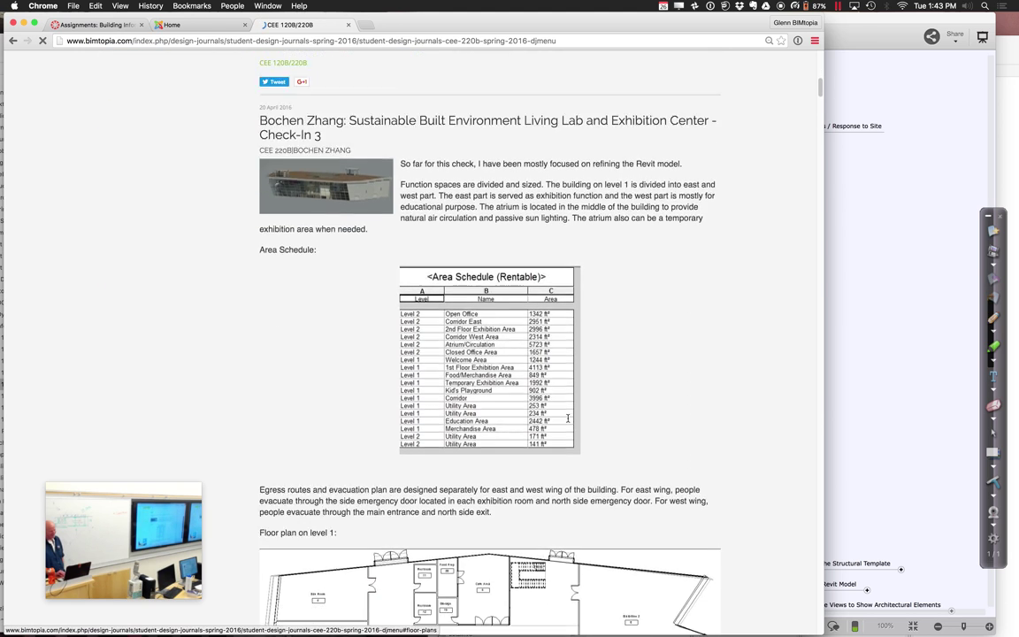
pyautogui.scroll(-20, 569, 417)
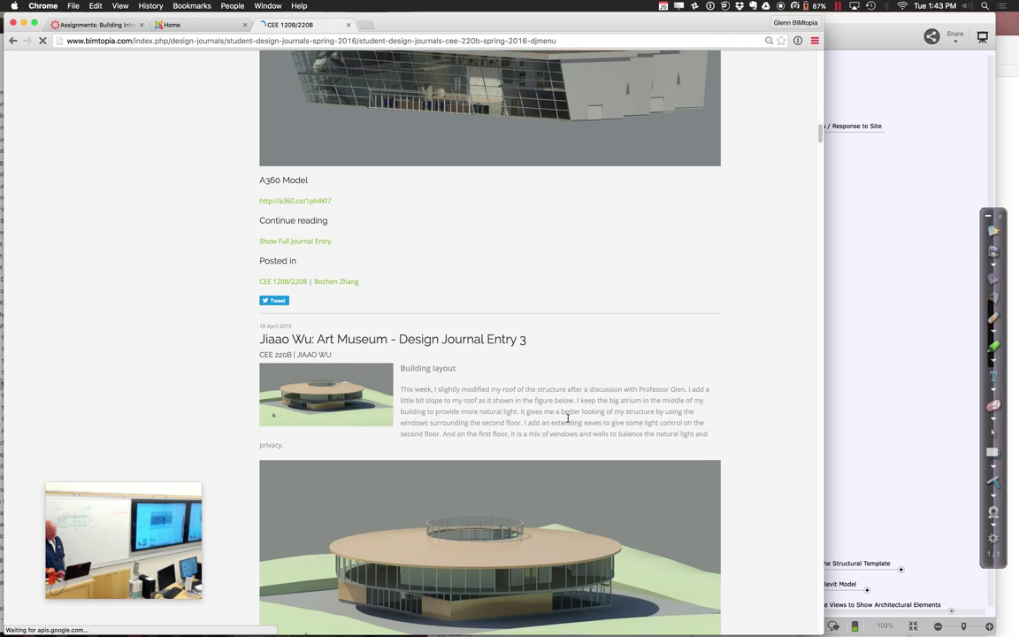
pyautogui.scroll(-6, 569, 417)
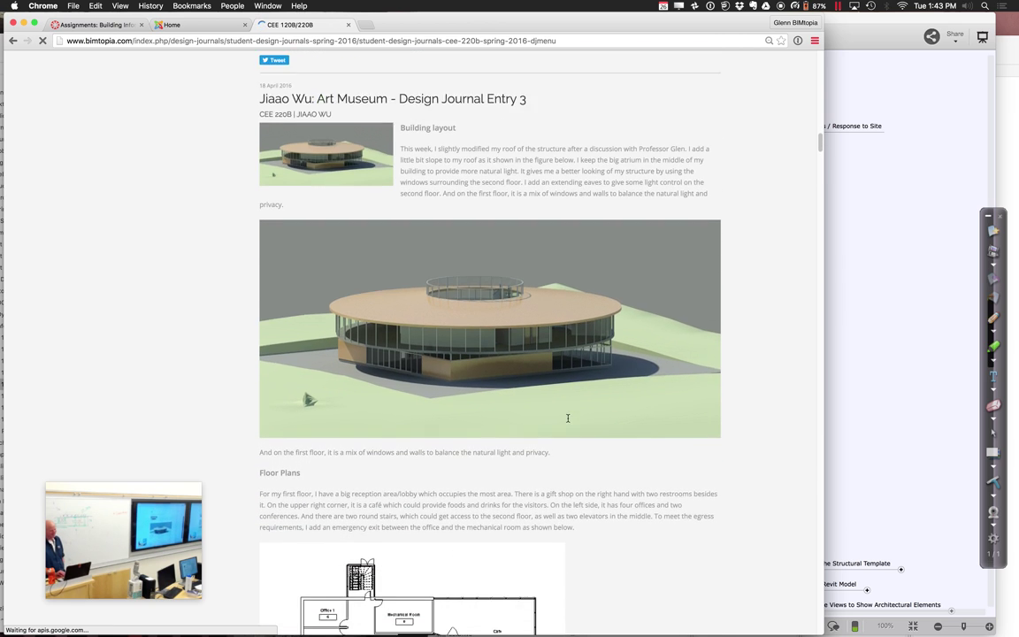
pyautogui.scroll(-15, 567, 421)
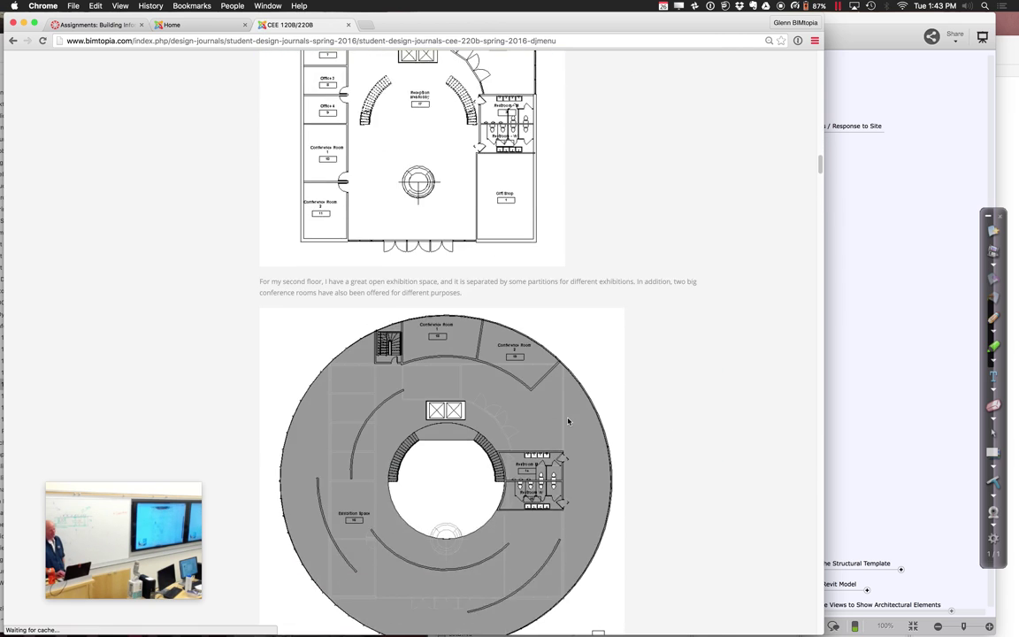
pyautogui.scroll(-13, 568, 422)
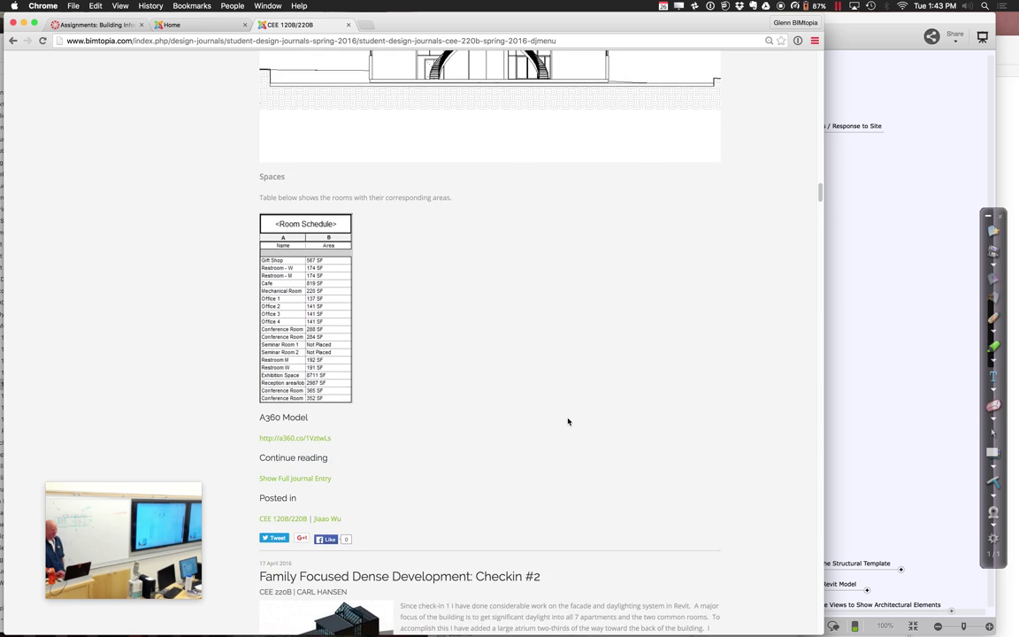
pyautogui.scroll(-7, 569, 422)
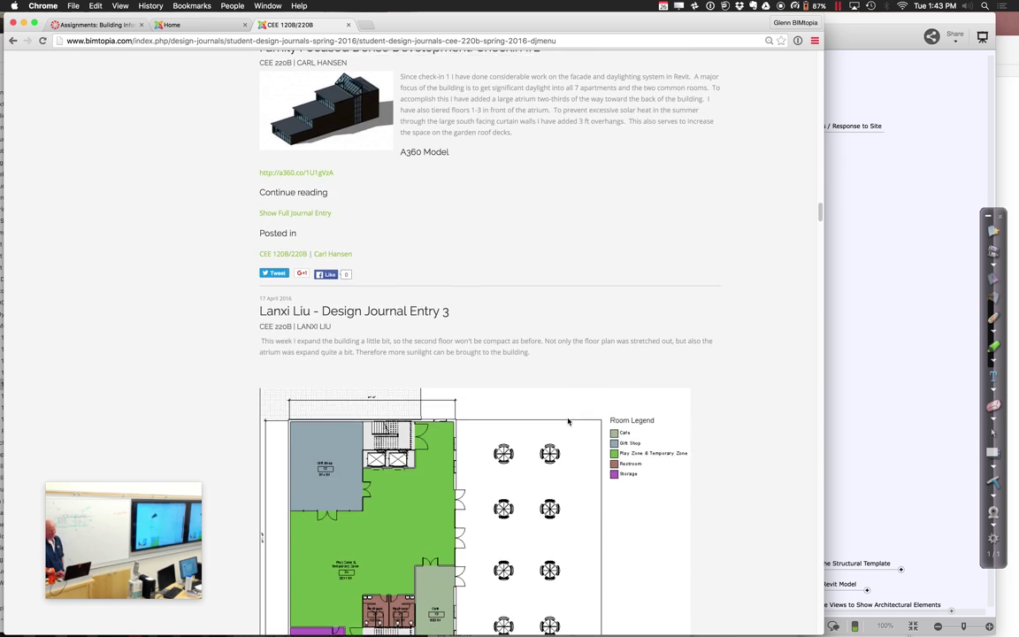
pyautogui.scroll(20, 568, 421)
pyautogui.scroll(-20, 568, 421)
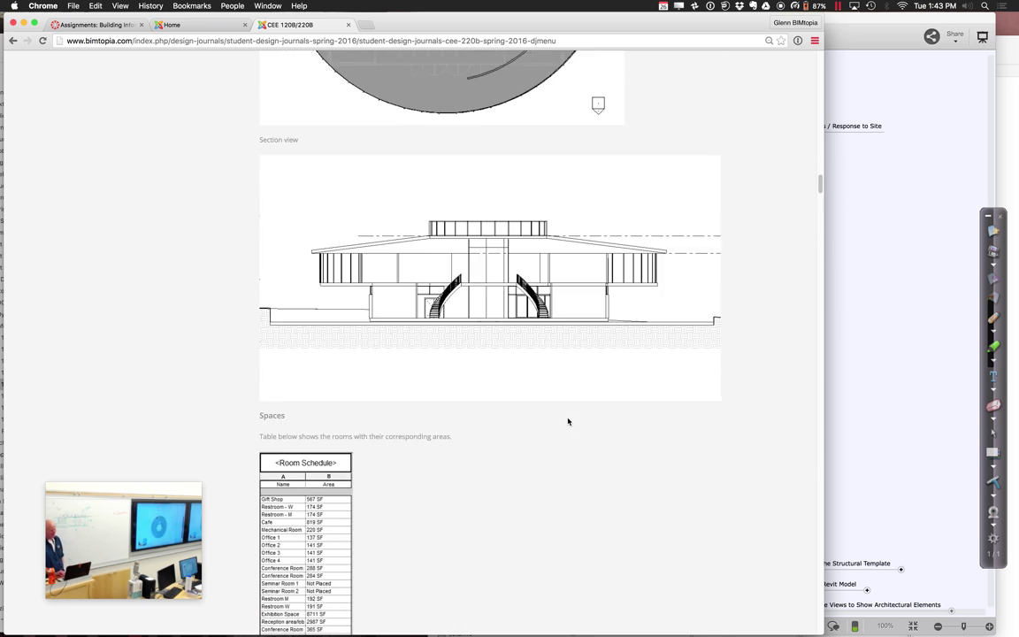
pyautogui.scroll(-18, 568, 421)
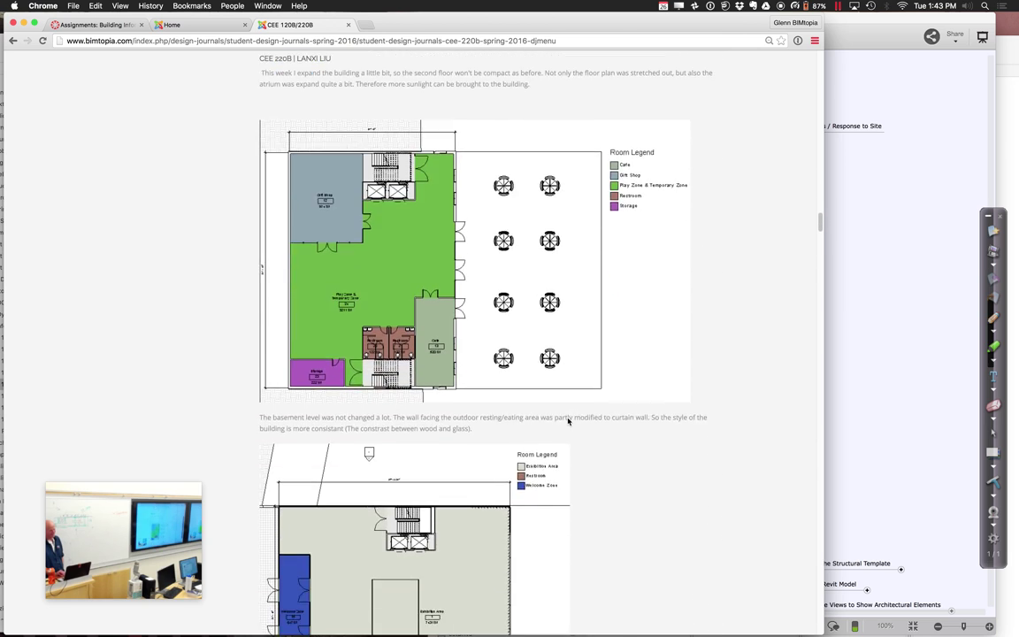
pyautogui.scroll(20, 568, 421)
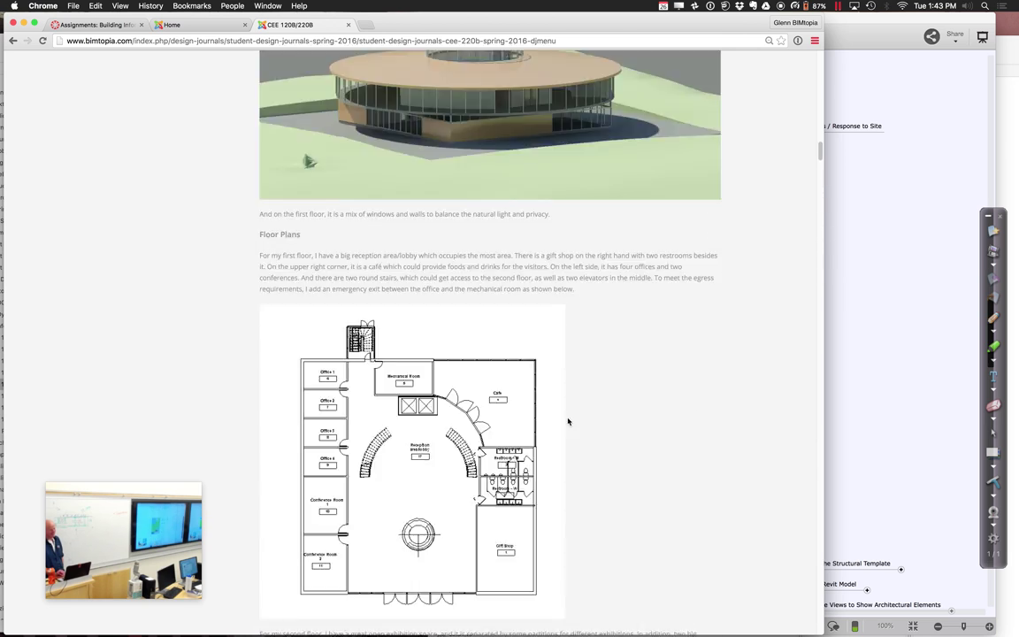
pyautogui.scroll(20, 568, 421)
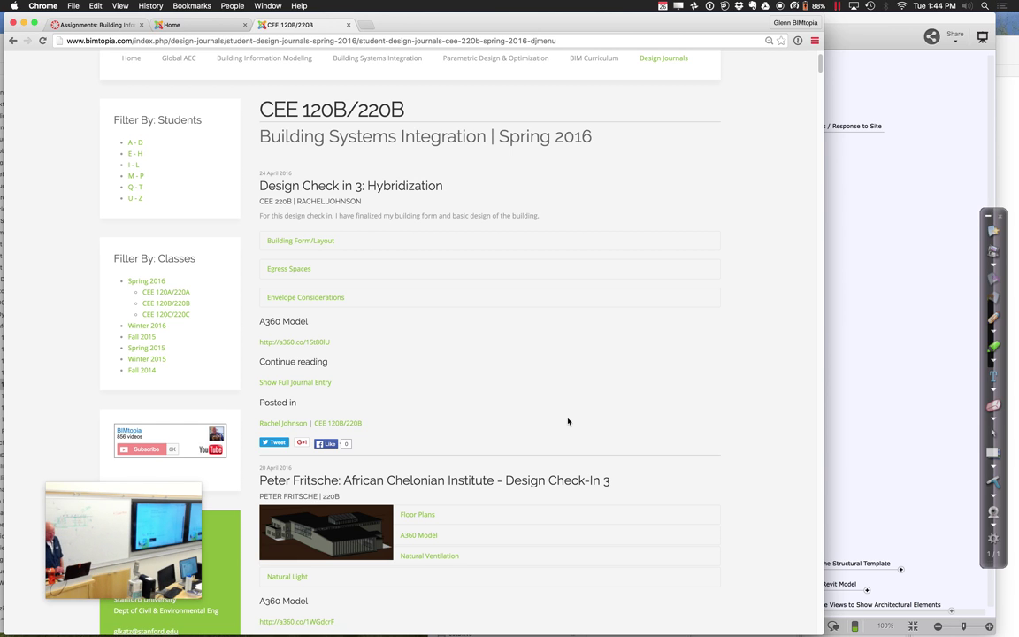
# - Expand the Egress Spaces and Envelope Considerations sections of the "Design Check in 3: Hybridization" entry and review them
pyautogui.click(285, 269)
pyautogui.scroll(-5, 369, 389)
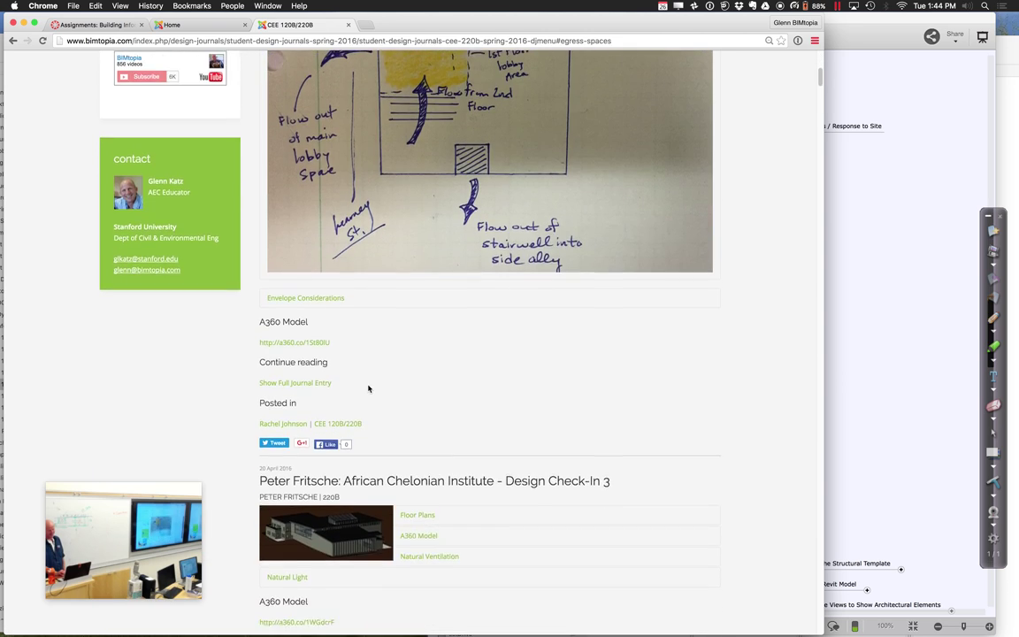
pyautogui.scroll(2, 369, 389)
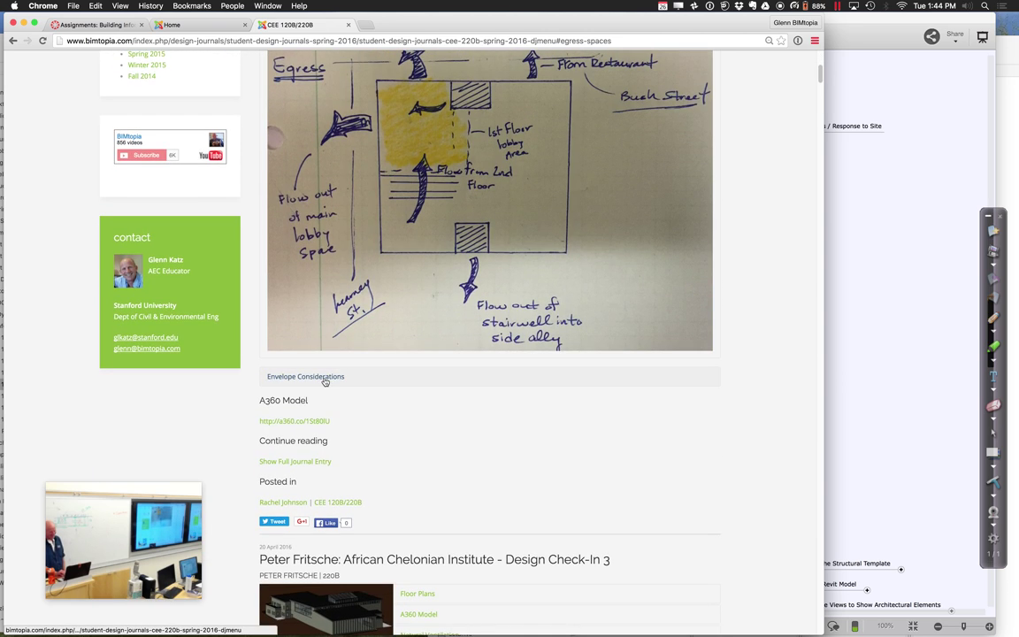
pyautogui.click(325, 378)
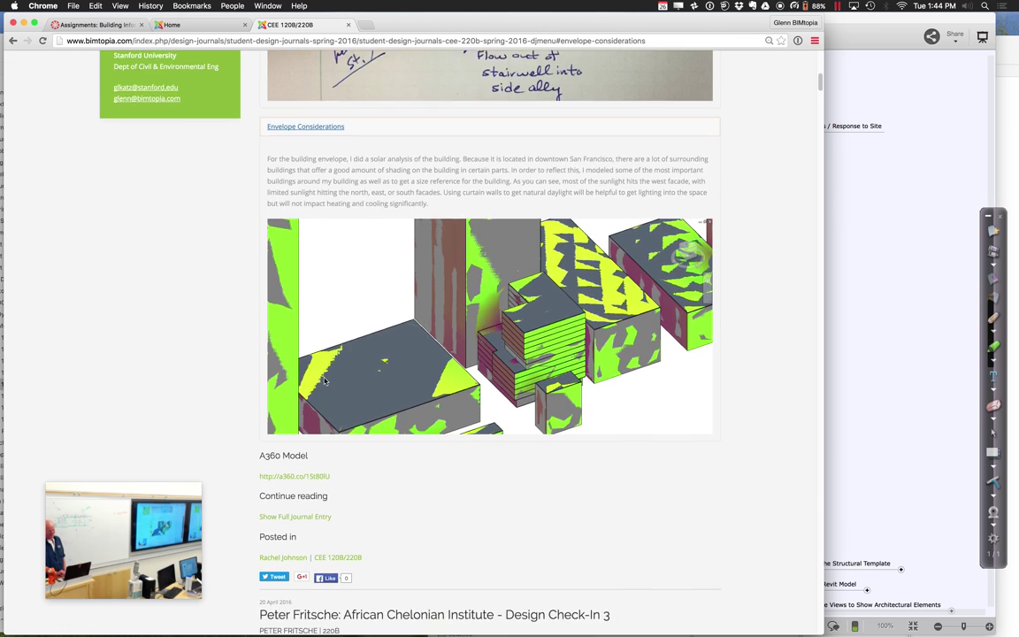
pyautogui.scroll(-5, 324, 378)
pyautogui.scroll(10, 324, 380)
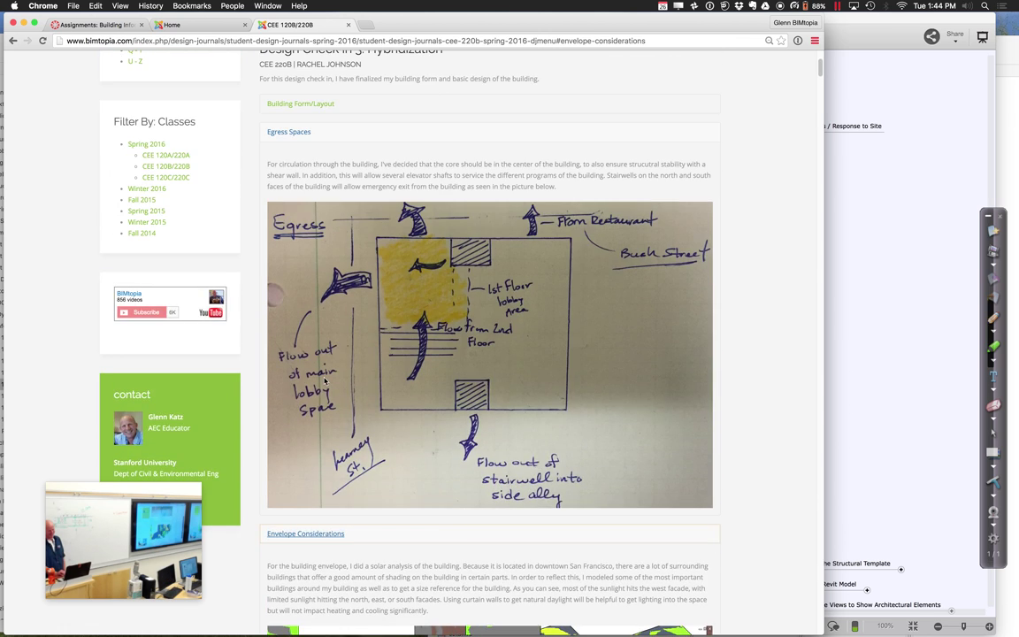
pyautogui.scroll(4, 325, 380)
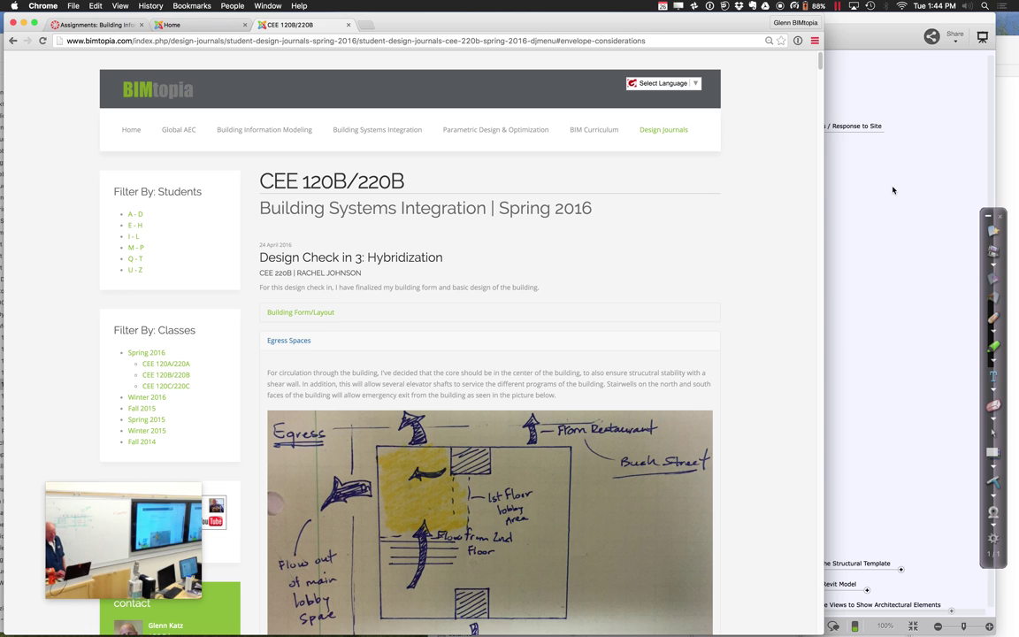
# - Return briefly to the Mindomo mind map, then switch to Chrome and show the Canvas calendar for Apr 24–30, 2016
pyautogui.click(872, 222)
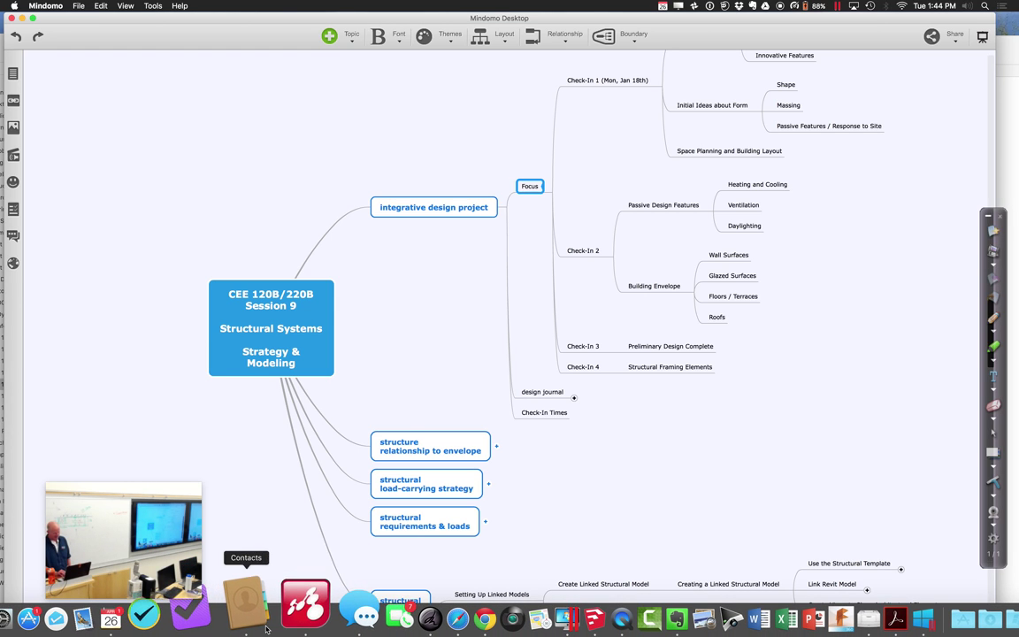
pyautogui.click(441, 612)
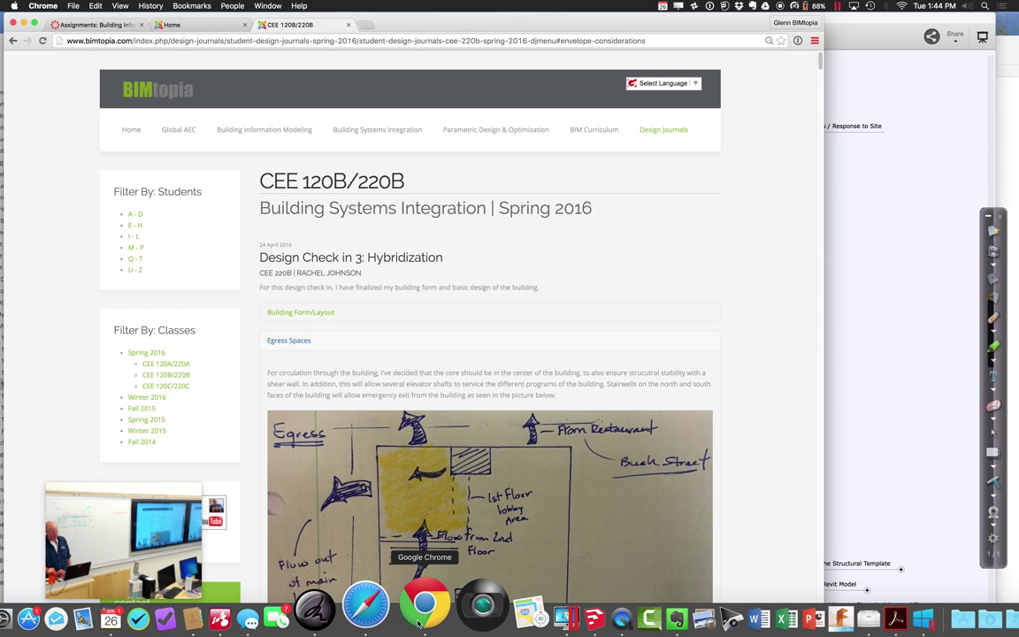
pyautogui.click(88, 26)
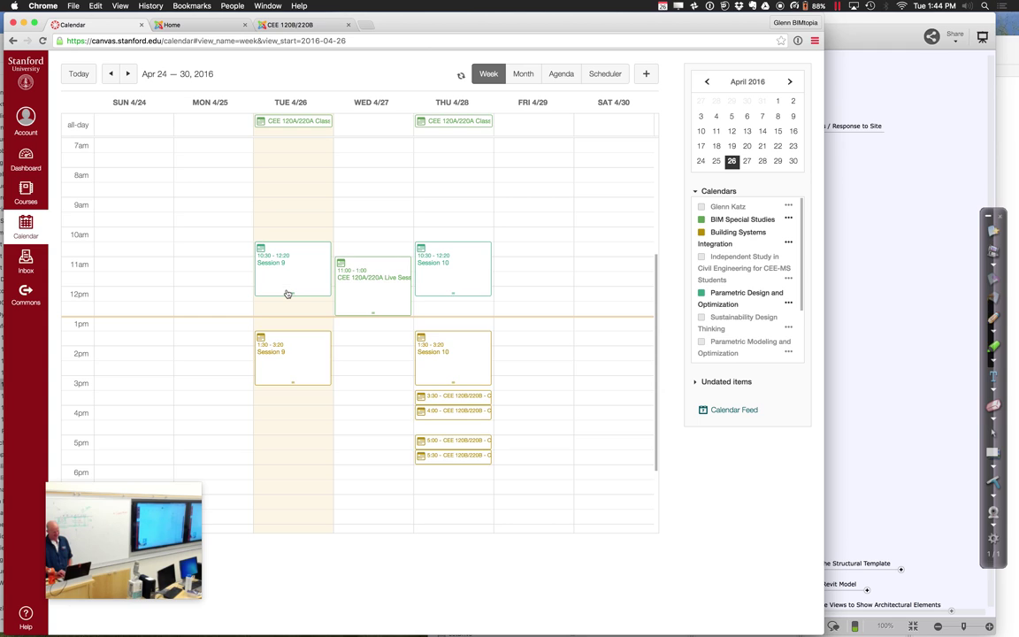
# - Switch from the Canvas calendar to the Mindomo mind map and collapse the integrative design project branch
pyautogui.scroll(-2, 288, 294)
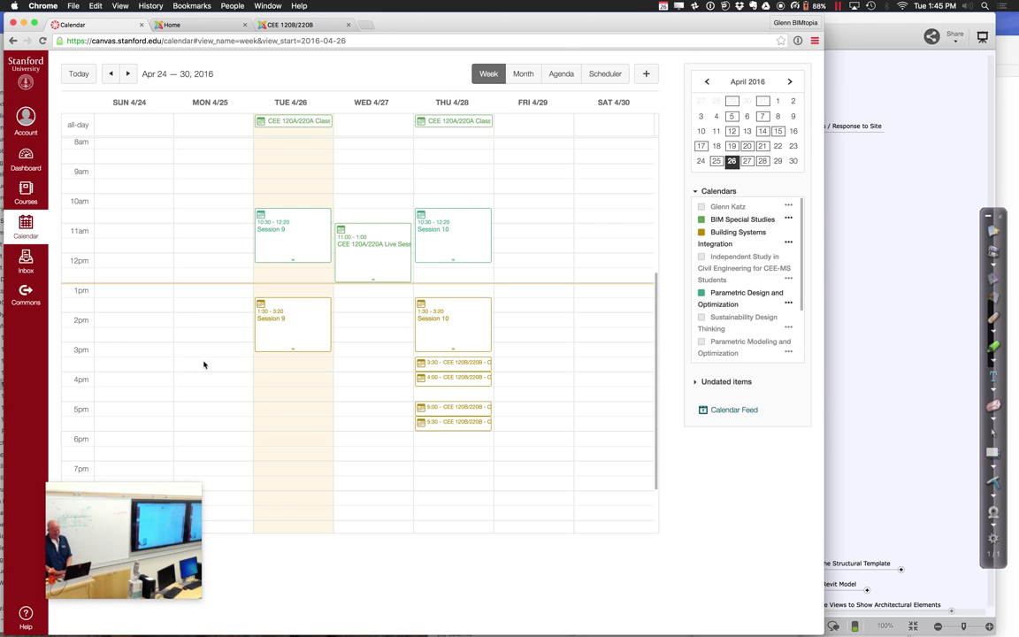
pyautogui.click(881, 371)
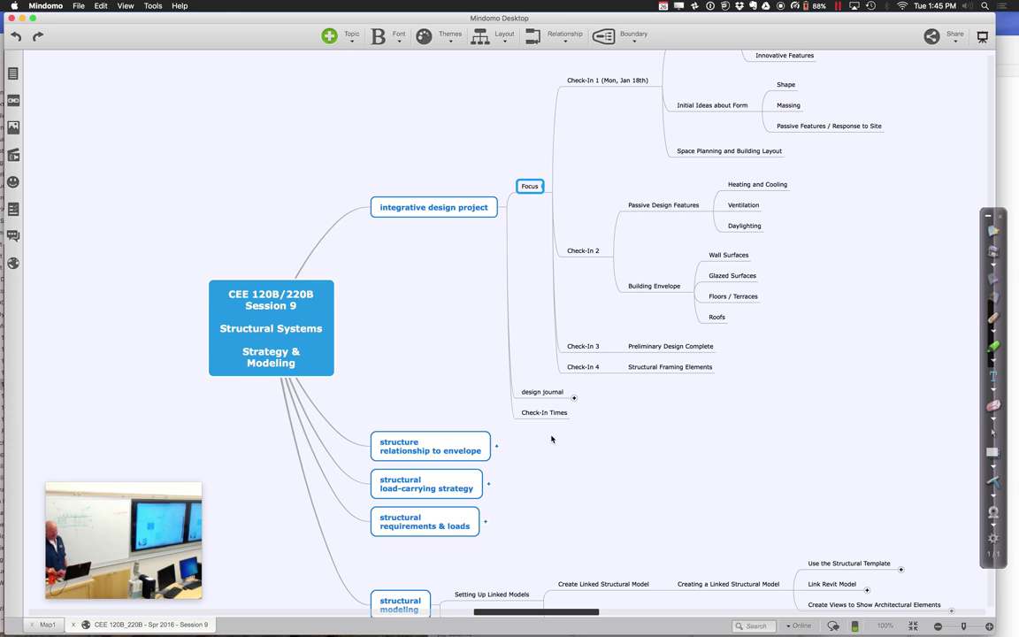
pyautogui.click(502, 205)
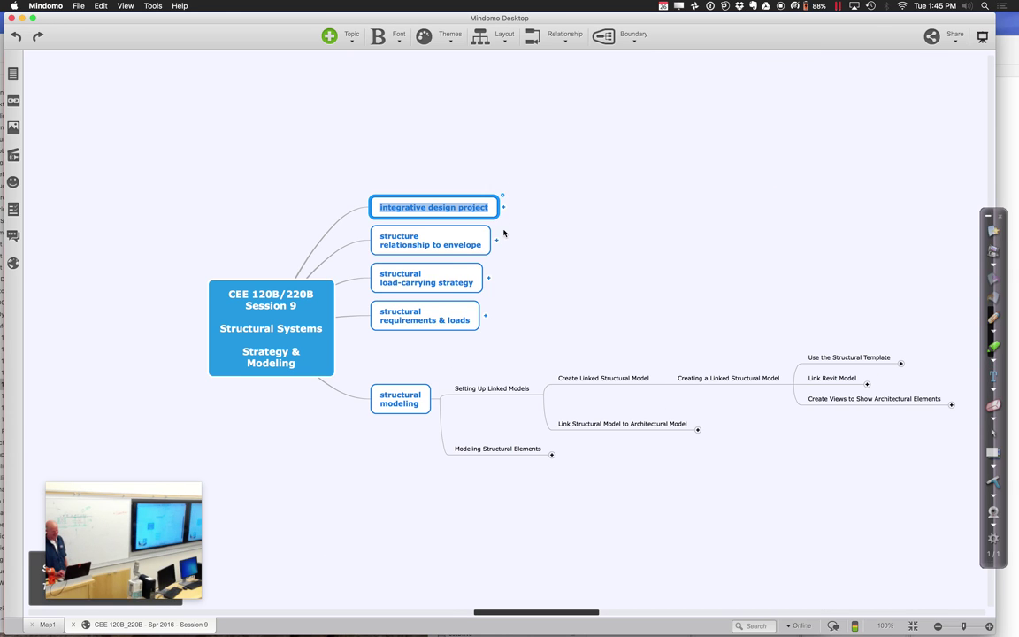
pyautogui.scroll(-2, 566, 316)
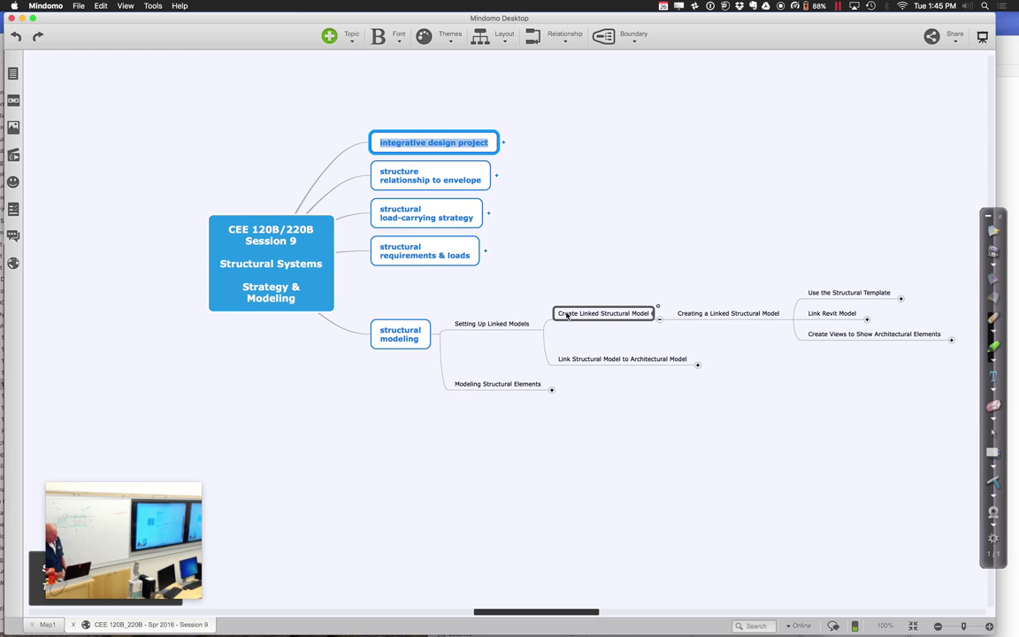
# - Expand the structure relationship to envelope branch and show the structural load-carrying strategy branch with only its first-level topics, Simple Framed through Dynamic
pyautogui.click(496, 177)
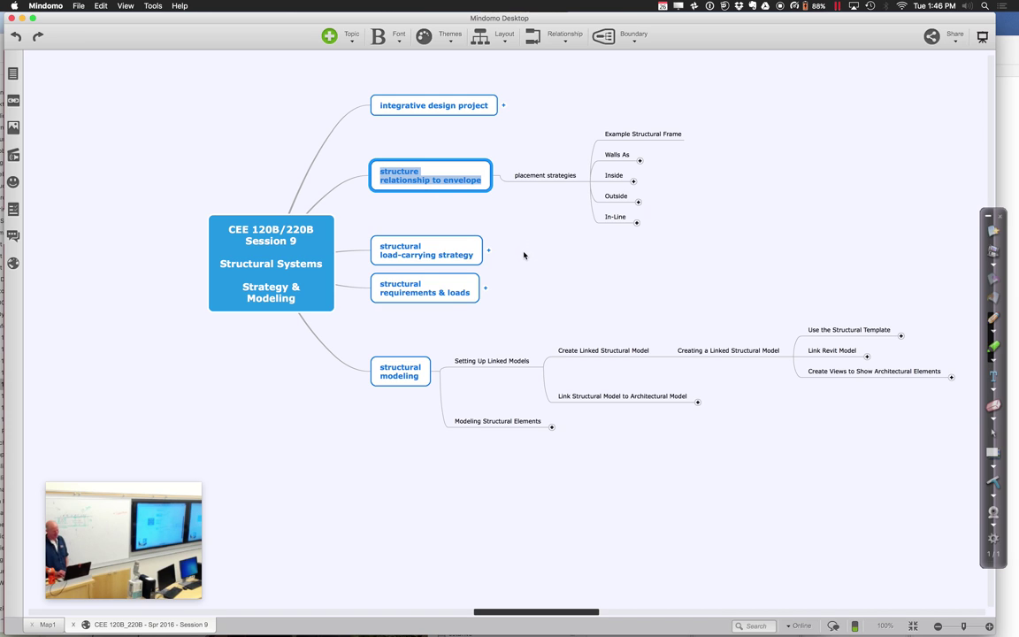
pyautogui.click(487, 252)
pyautogui.doubleClick(489, 252)
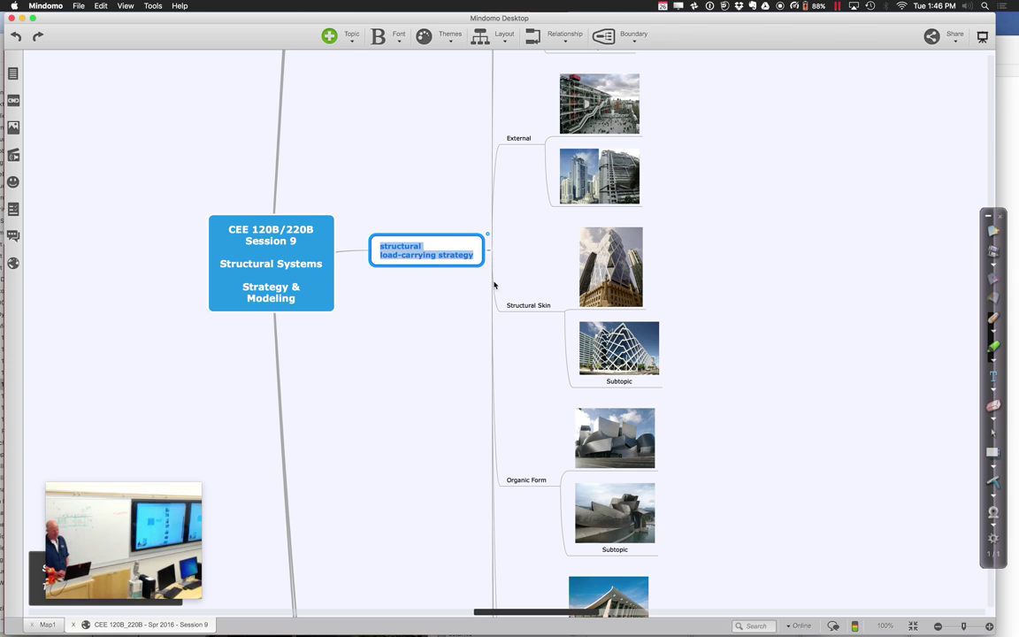
pyautogui.click(489, 254)
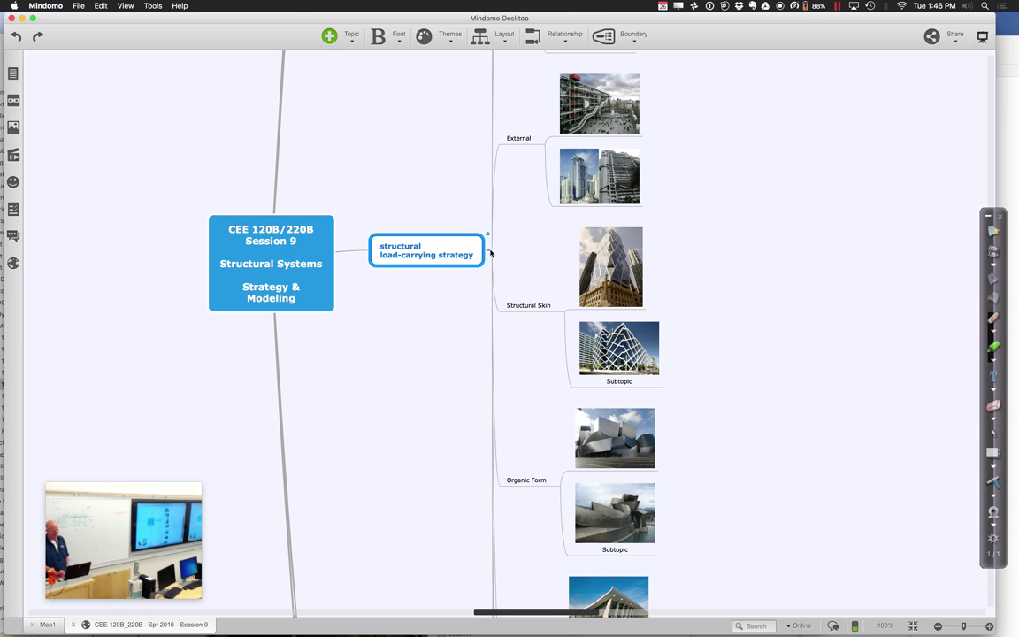
pyautogui.press('Up')
pyautogui.scroll(-1, 431, 322)
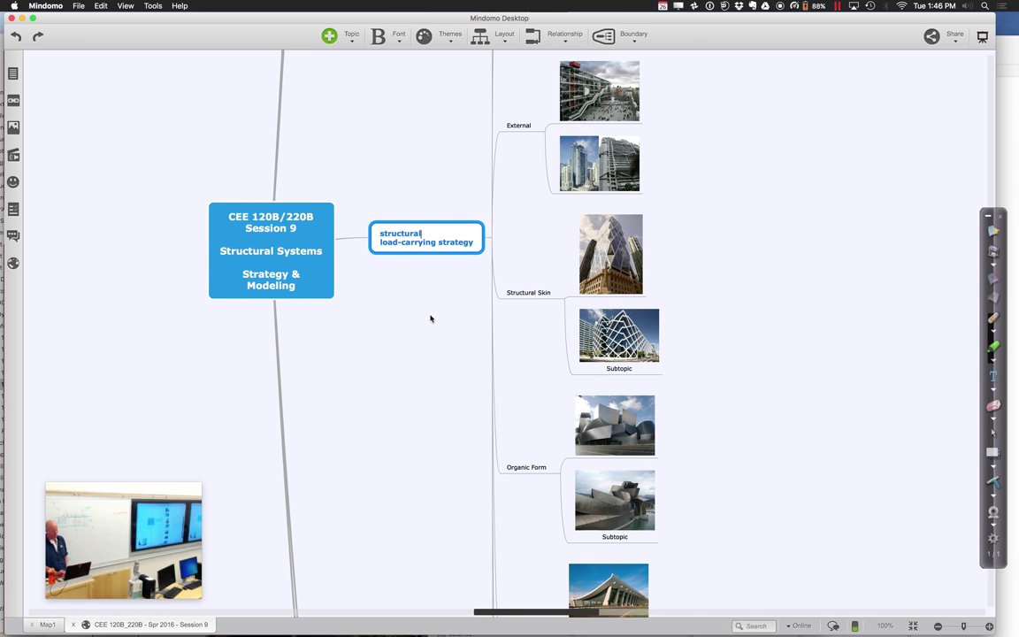
pyautogui.click(488, 237)
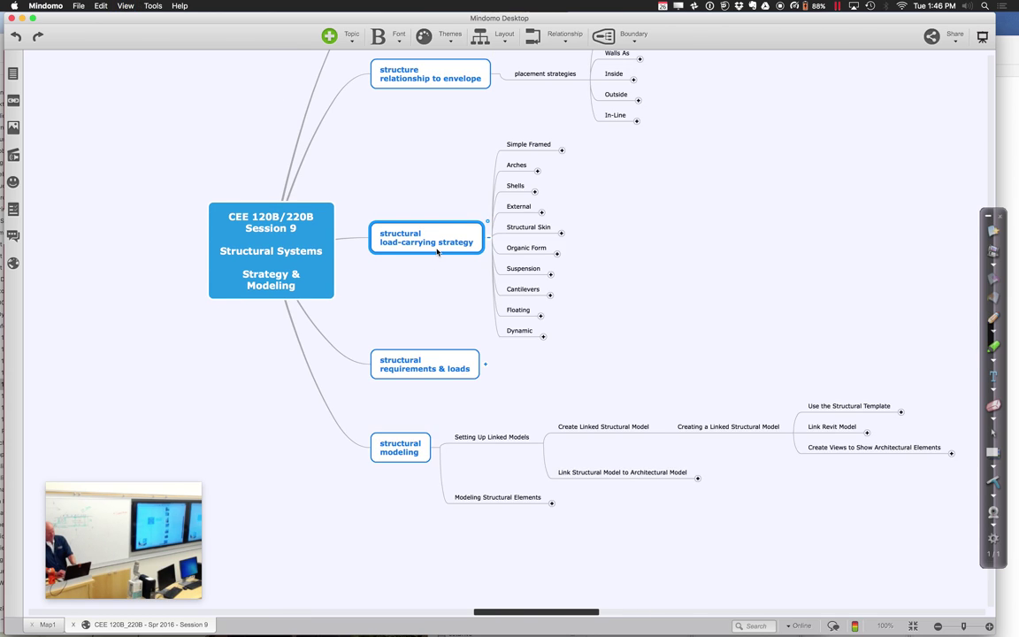
# - Expand the structural requirements & loads branch and its Gravity Loads topic to show examples, goals and carrying elements
pyautogui.click(485, 364)
pyautogui.click(486, 369)
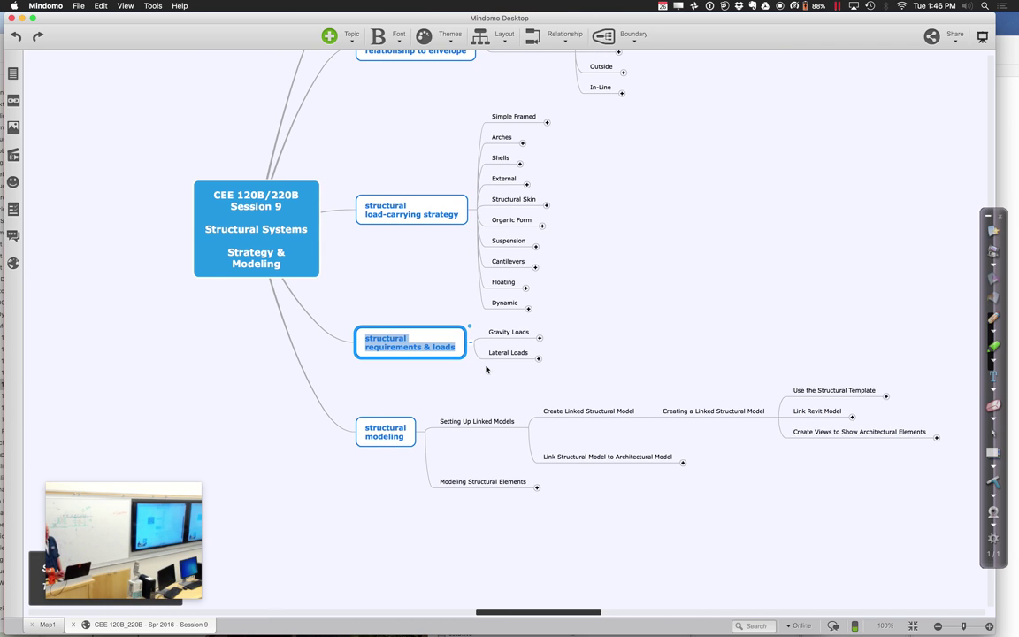
pyautogui.click(508, 332)
pyautogui.click(540, 339)
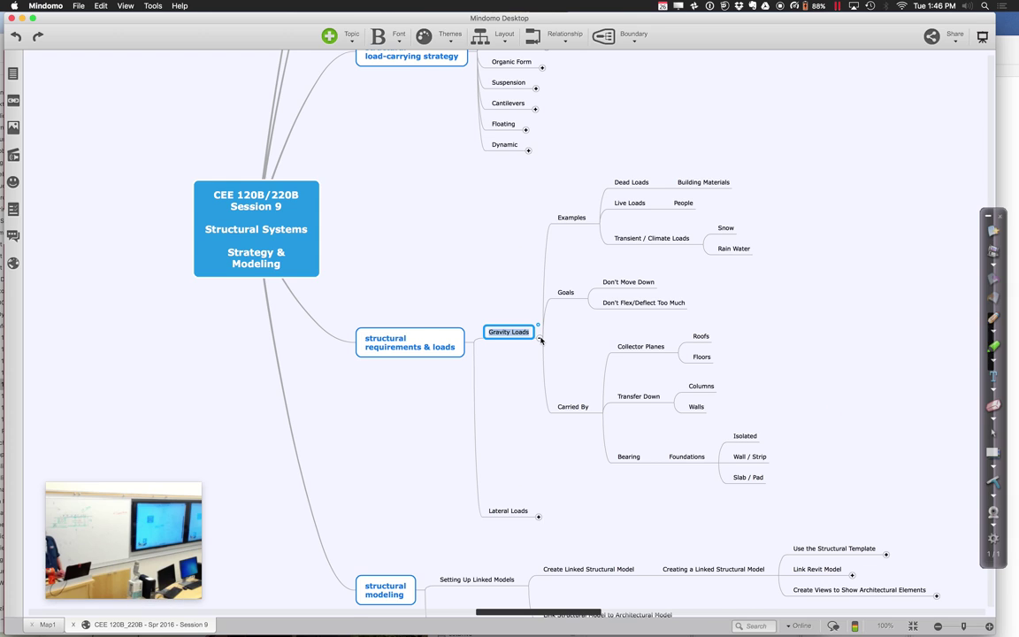
# - Expand the Lateral Loads topic and move Wind Loads above Seismic Loads under its Examples
pyautogui.scroll(-3, 540, 340)
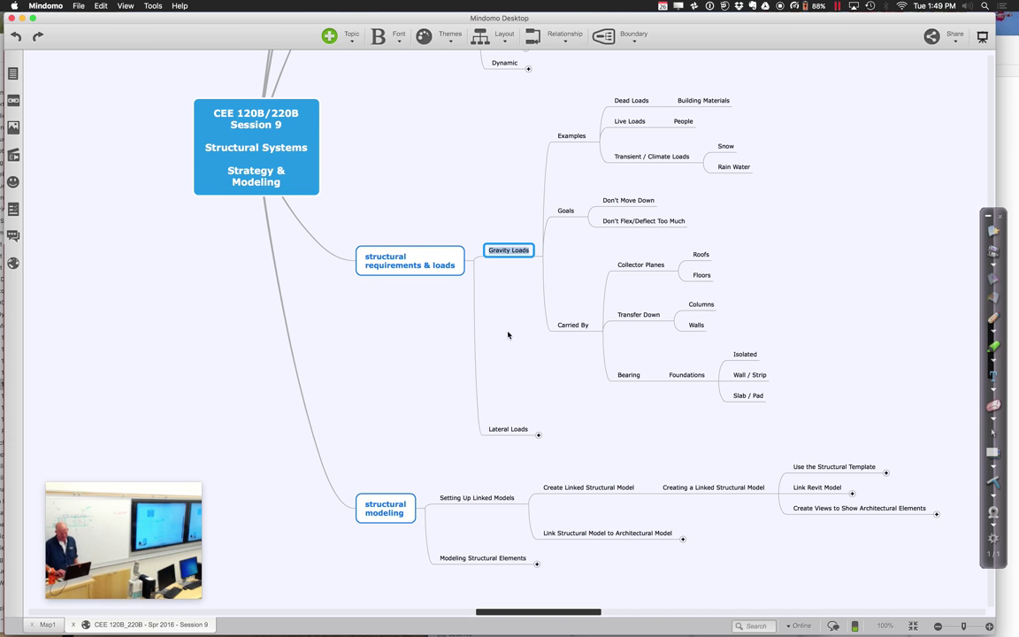
pyautogui.click(539, 433)
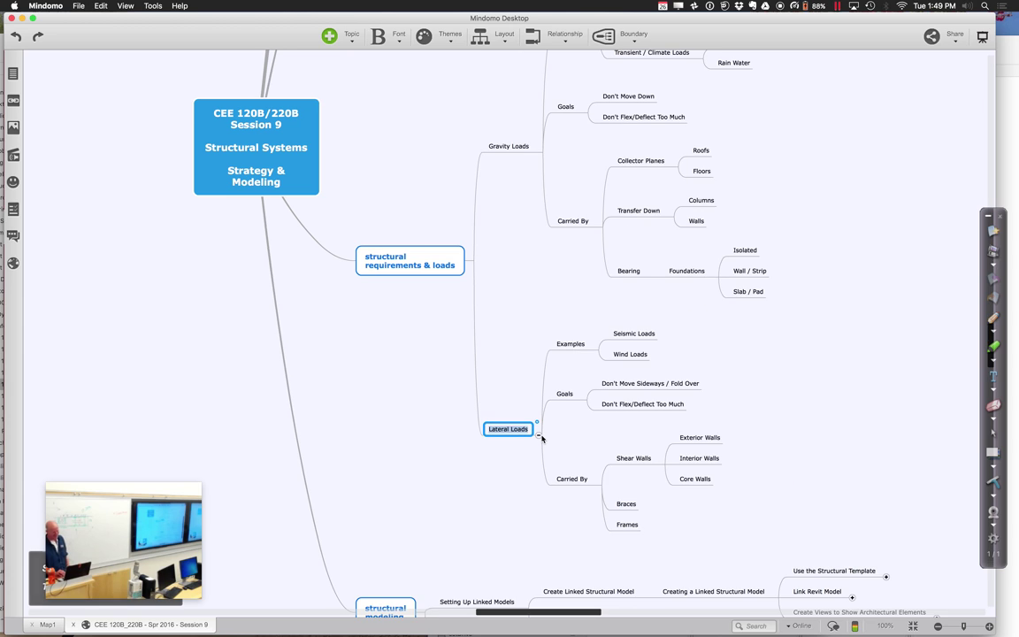
pyautogui.scroll(-3, 542, 438)
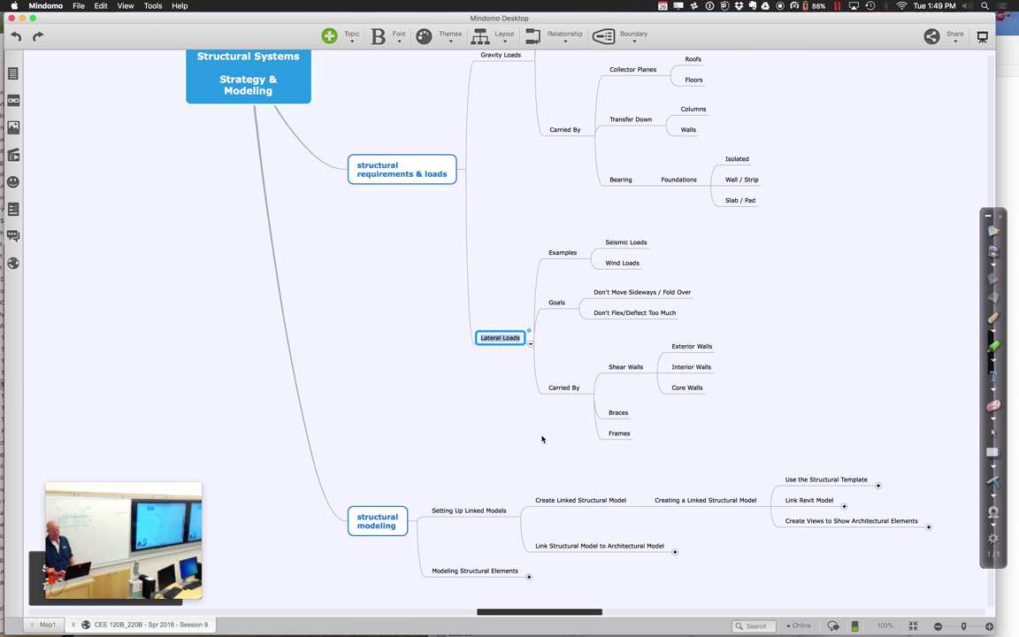
pyautogui.hscroll(2, 542, 439)
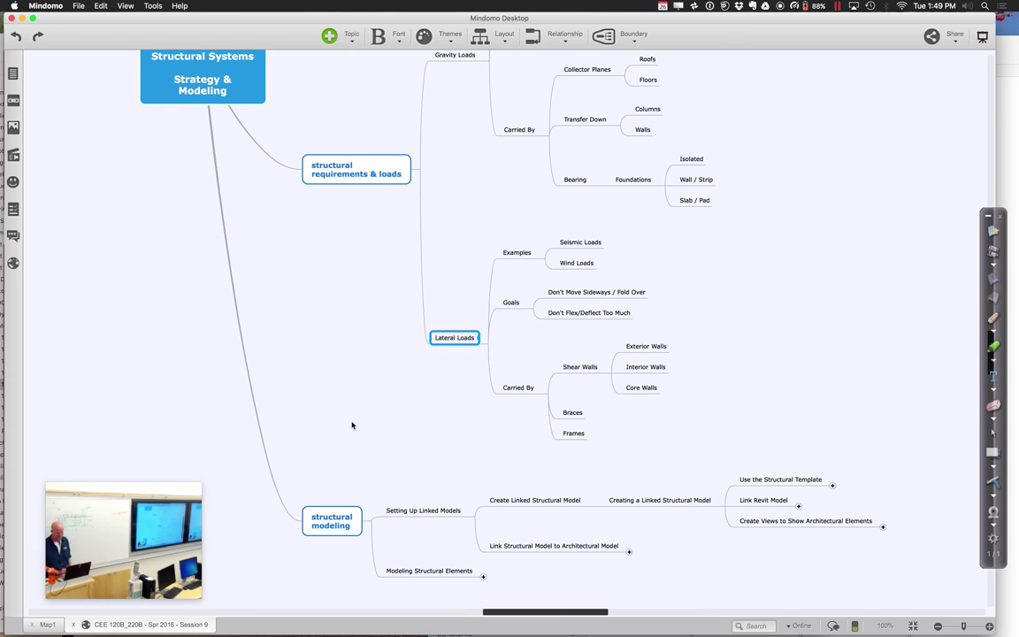
pyautogui.click(585, 265)
pyautogui.moveTo(585, 264); pyautogui.dragTo(575, 234)
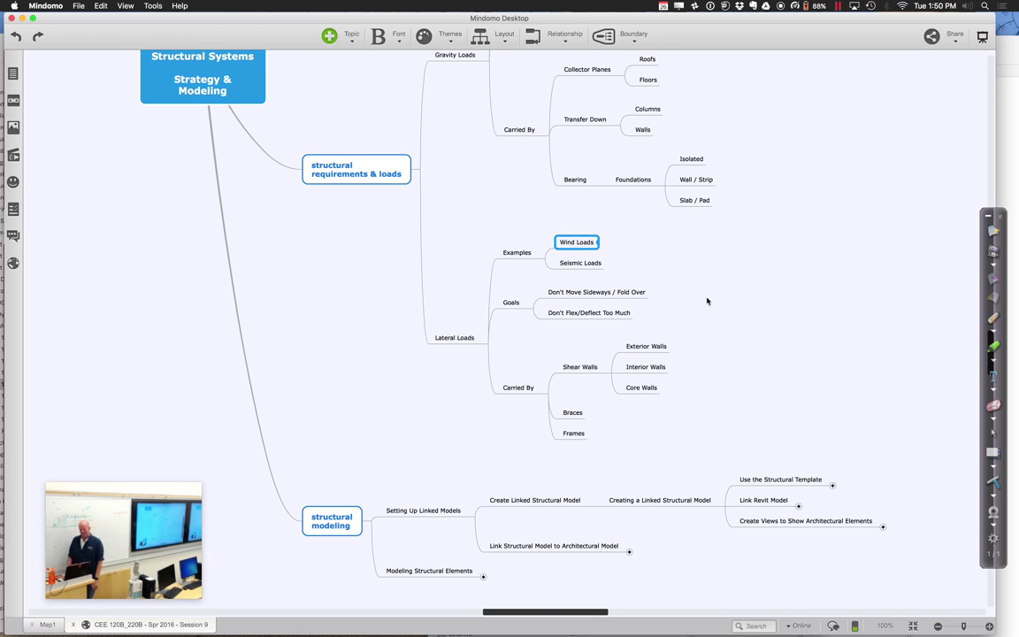
# - Sketch a tall, narrow building standing on a ground line over the mind map with the black Ink2Go pen
pyautogui.click(992, 332)
pyautogui.click(968, 335)
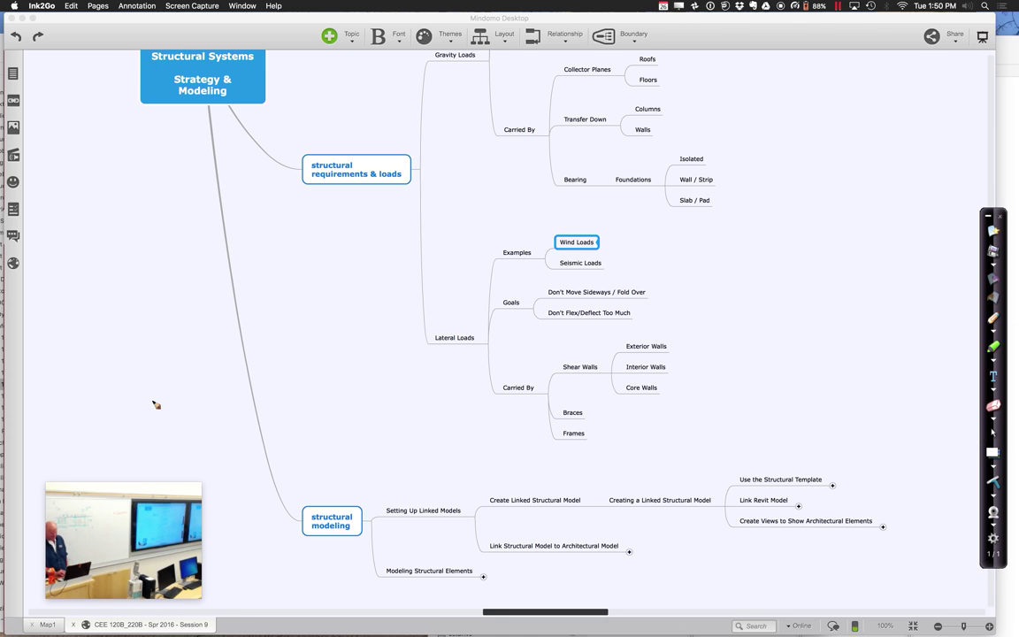
pyautogui.moveTo(93, 423); pyautogui.dragTo(321, 419)
pyautogui.moveTo(144, 421)
pyautogui.mouseDown()
pyautogui.moveTo(129, 182)
pyautogui.moveTo(166, 183)
pyautogui.moveTo(187, 418)
pyautogui.mouseUp()
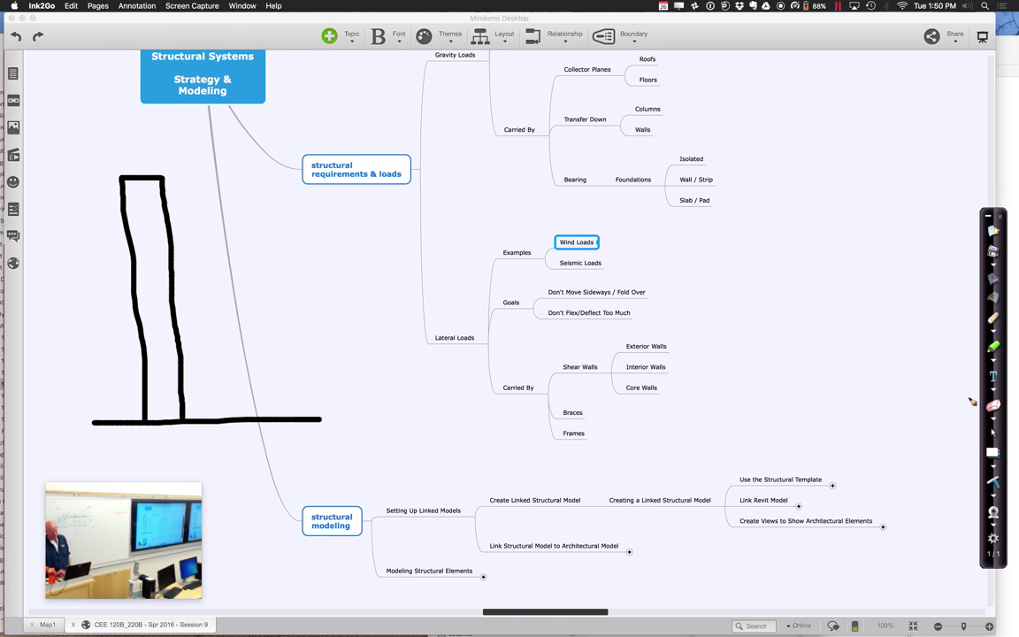
# - Draw a blue wind-load diagram beside the tall building, tapering to the ground, with horizontal load strokes and an arrow toward the building
pyautogui.click(993, 330)
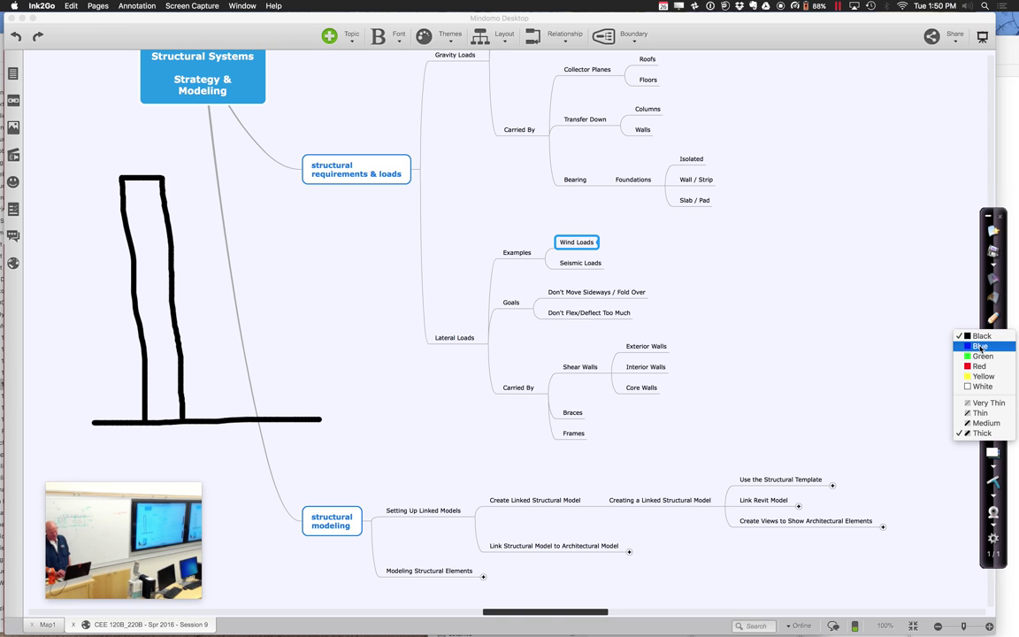
pyautogui.click(982, 346)
pyautogui.moveTo(204, 416); pyautogui.dragTo(181, 184)
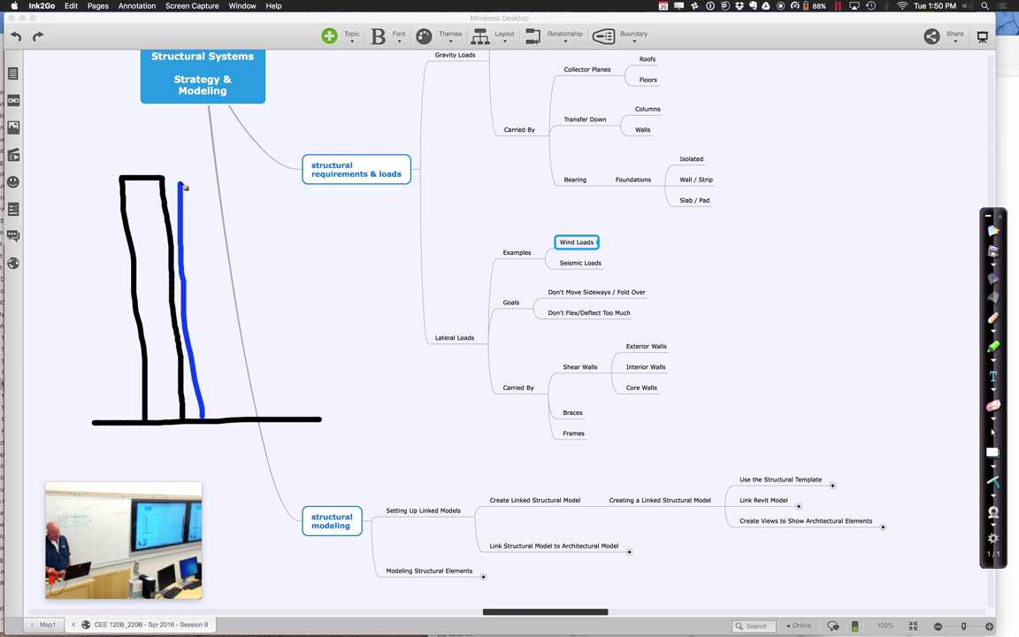
pyautogui.moveTo(202, 415)
pyautogui.mouseDown()
pyautogui.moveTo(251, 345)
pyautogui.moveTo(269, 260)
pyautogui.moveTo(263, 186)
pyautogui.mouseUp()
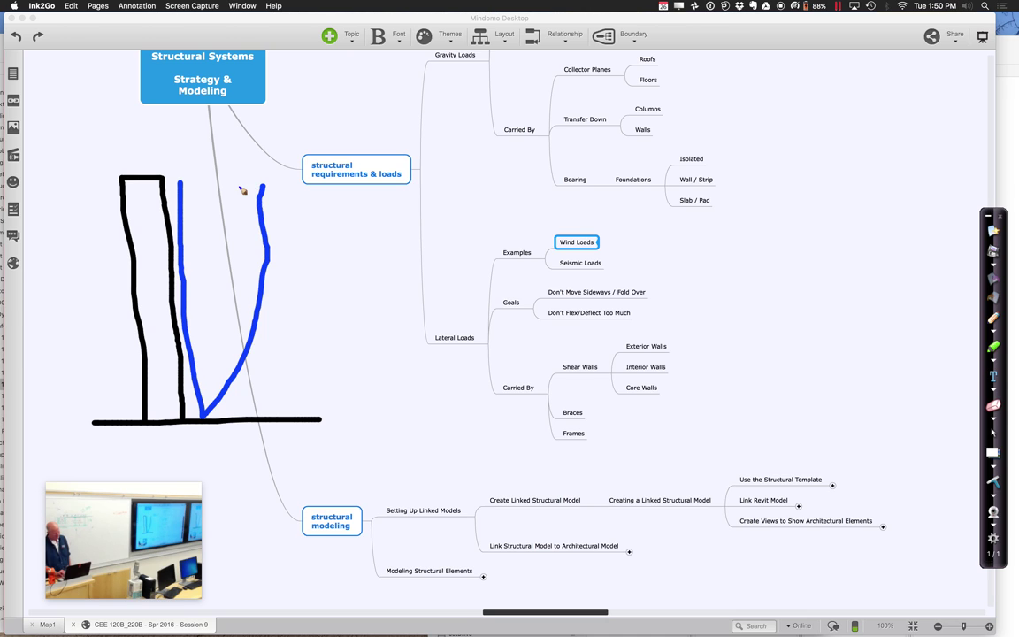
pyautogui.moveTo(195, 185)
pyautogui.mouseDown()
pyautogui.moveTo(256, 186)
pyautogui.moveTo(205, 190)
pyautogui.moveTo(203, 205)
pyautogui.mouseUp()
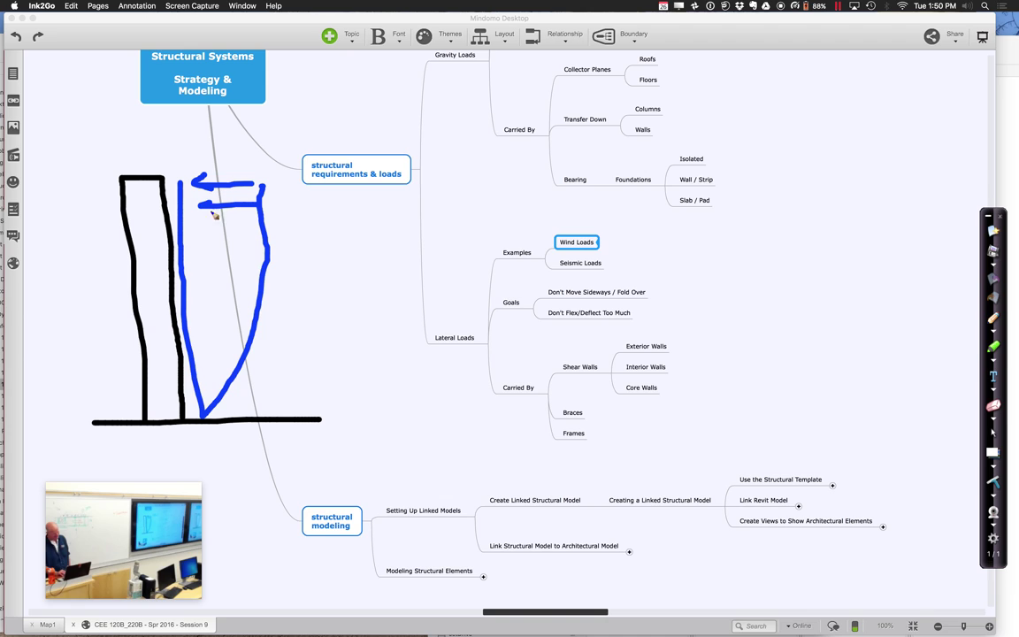
pyautogui.moveTo(253, 239); pyautogui.dragTo(197, 240)
pyautogui.moveTo(248, 277); pyautogui.dragTo(193, 277)
pyautogui.moveTo(245, 331)
pyautogui.mouseDown()
pyautogui.moveTo(210, 332)
pyautogui.moveTo(205, 371)
pyautogui.mouseUp()
pyautogui.moveTo(223, 190)
pyautogui.mouseDown()
pyautogui.moveTo(237, 184)
pyautogui.moveTo(179, 184)
pyautogui.moveTo(207, 198)
pyautogui.mouseUp()
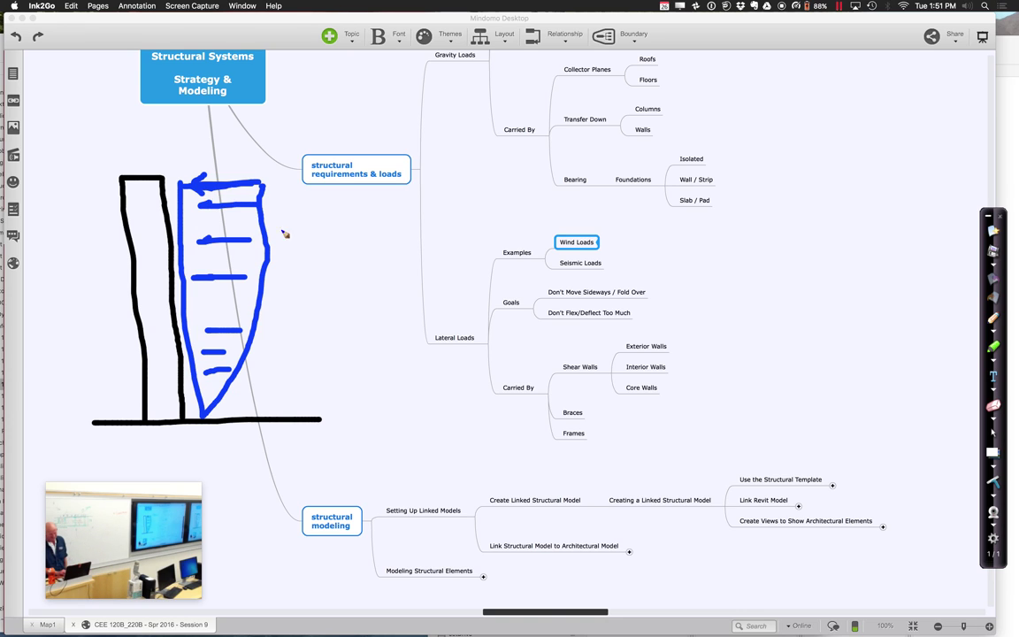
# - Clear the tower sketch and draw a low, wide building with a base line on a ground line in black
pyautogui.click(992, 486)
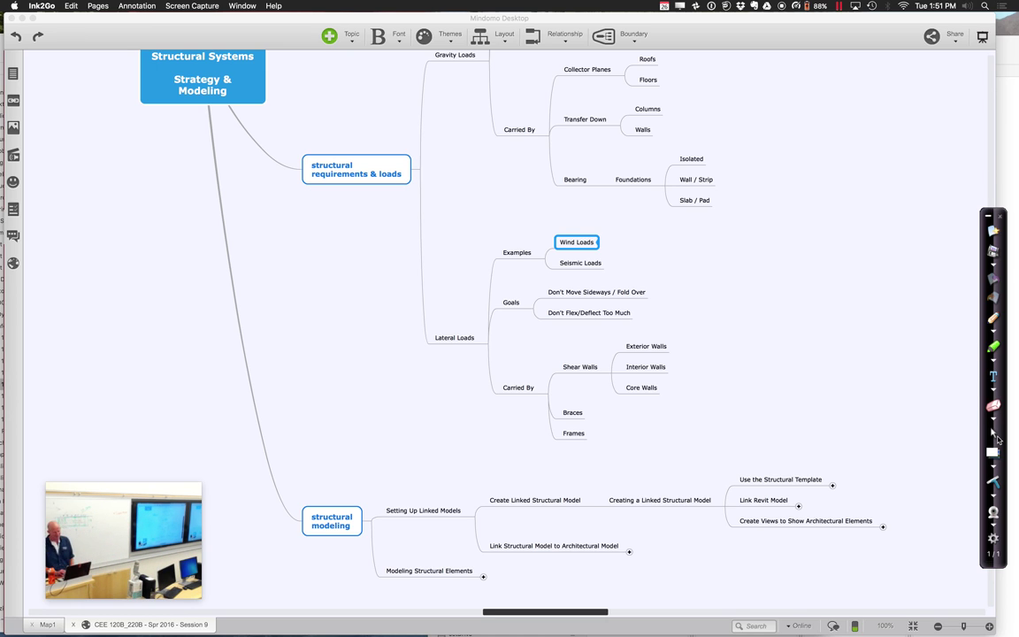
pyautogui.click(996, 332)
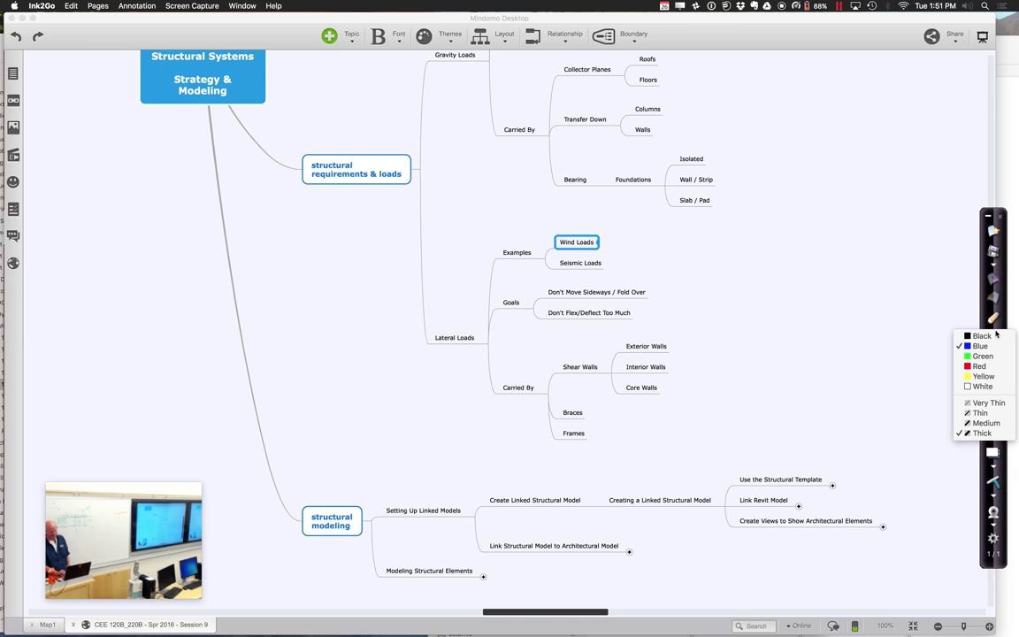
pyautogui.press('Up')
pyautogui.press('Up')
pyautogui.press('Up')
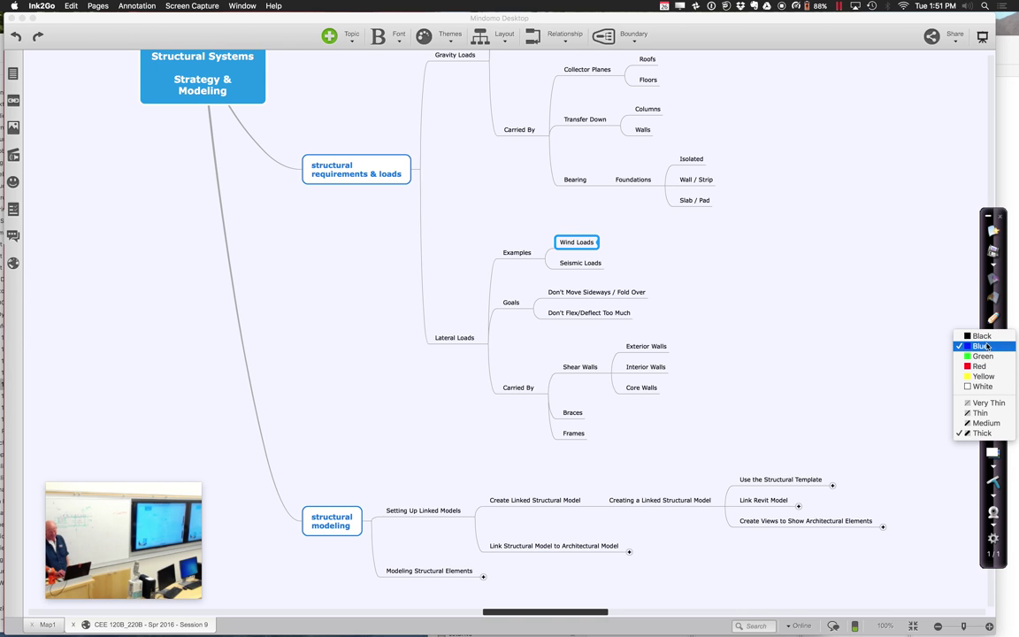
pyautogui.press('Return')
pyautogui.moveTo(89, 404); pyautogui.dragTo(396, 405)
pyautogui.moveTo(160, 391)
pyautogui.mouseDown()
pyautogui.moveTo(160, 412)
pyautogui.moveTo(159, 396)
pyautogui.moveTo(237, 393)
pyautogui.moveTo(366, 396)
pyautogui.moveTo(375, 412)
pyautogui.mouseUp()
pyautogui.moveTo(161, 394)
pyautogui.mouseDown()
pyautogui.moveTo(171, 347)
pyautogui.moveTo(304, 343)
pyautogui.moveTo(381, 382)
pyautogui.mouseUp()
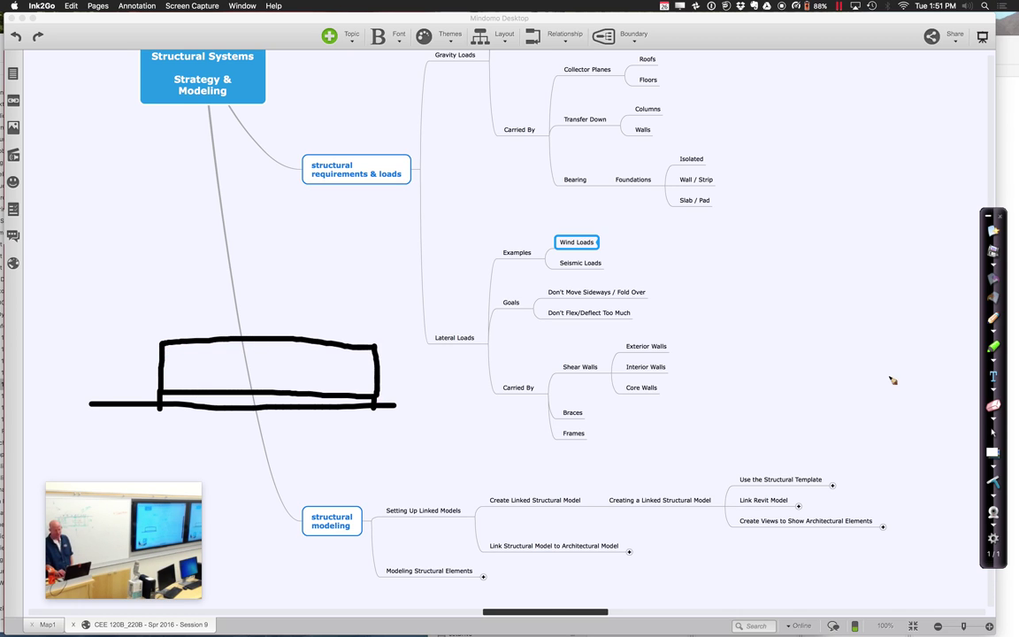
# - Draw a red arrow pointing sideways at the low building's upper corner and add short red connector marks along its base line
pyautogui.click(993, 328)
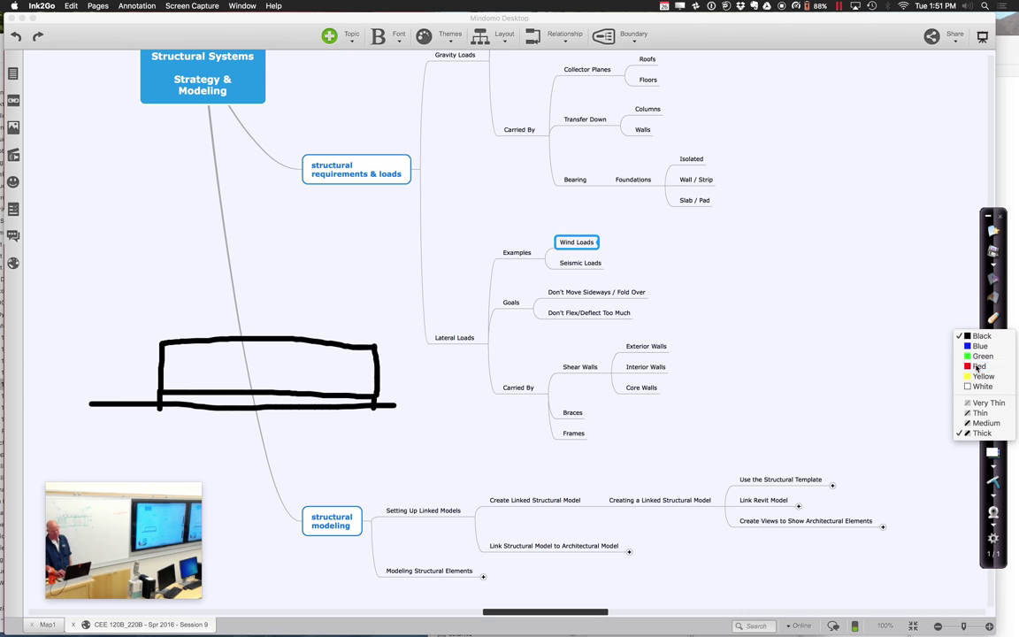
pyautogui.click(978, 356)
pyautogui.moveTo(397, 345); pyautogui.dragTo(539, 345)
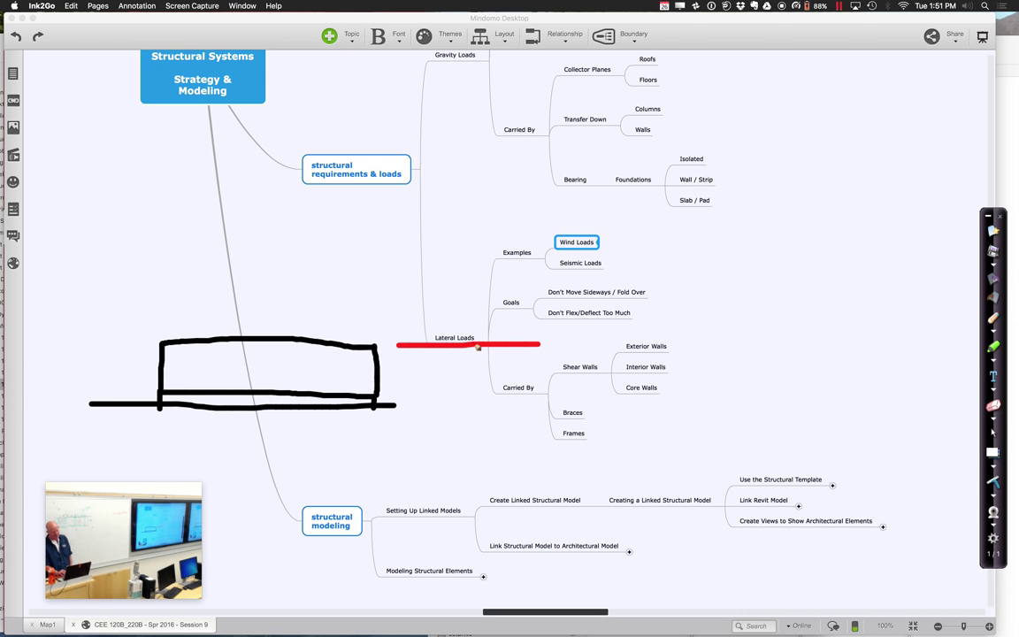
pyautogui.moveTo(431, 327)
pyautogui.mouseDown()
pyautogui.moveTo(393, 349)
pyautogui.moveTo(438, 370)
pyautogui.mouseUp()
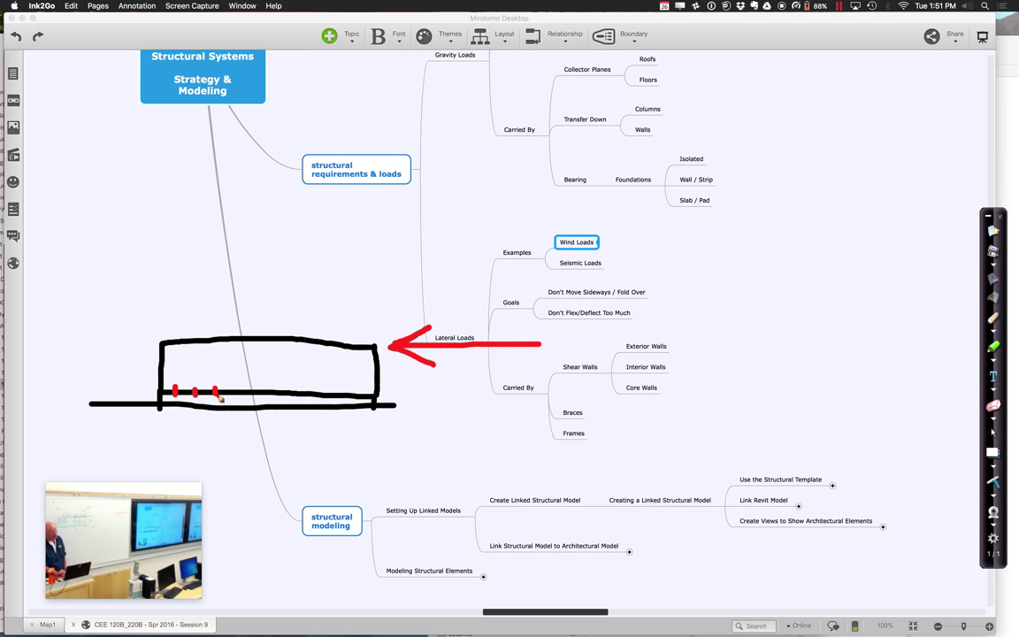
pyautogui.moveTo(235, 386); pyautogui.dragTo(235, 396)
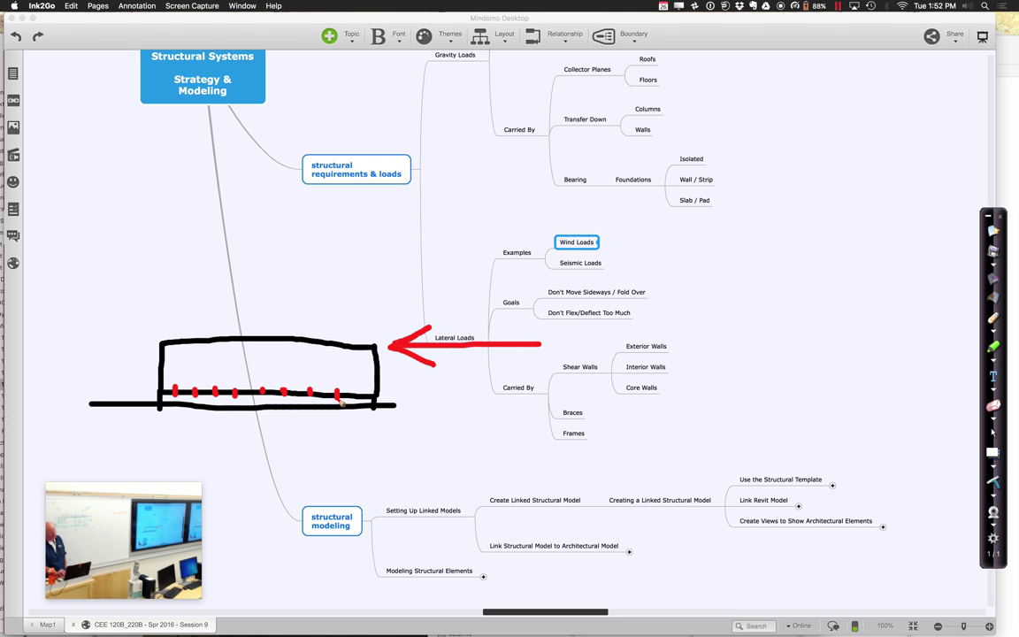
pyautogui.moveTo(358, 389); pyautogui.dragTo(359, 399)
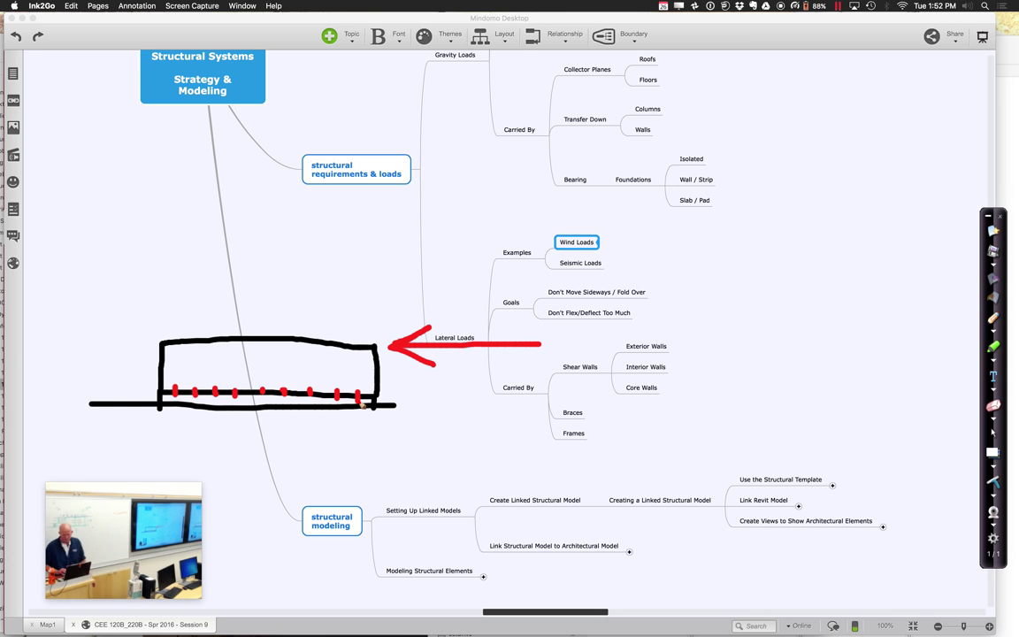
# - Outline the low building's sideways-leaning deformed shape in blue, with both walls slanted away from the red arrow and joined by a roof line
pyautogui.click(995, 333)
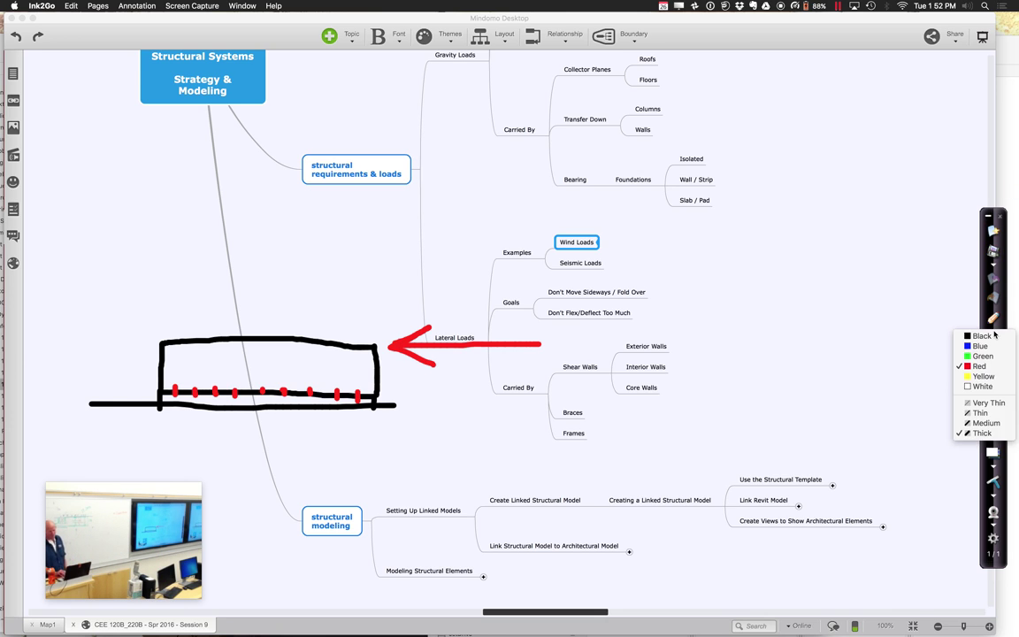
pyautogui.click(978, 343)
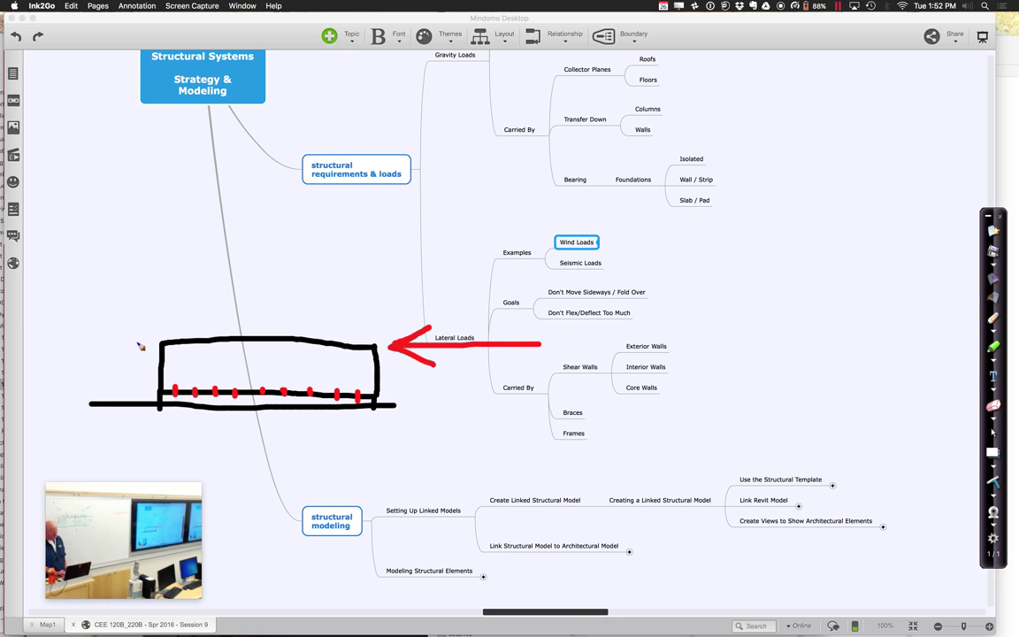
pyautogui.moveTo(135, 340); pyautogui.dragTo(161, 387)
pyautogui.moveTo(353, 348); pyautogui.dragTo(378, 398)
pyautogui.moveTo(136, 345)
pyautogui.mouseDown()
pyautogui.moveTo(259, 337)
pyautogui.moveTo(352, 347)
pyautogui.mouseUp()
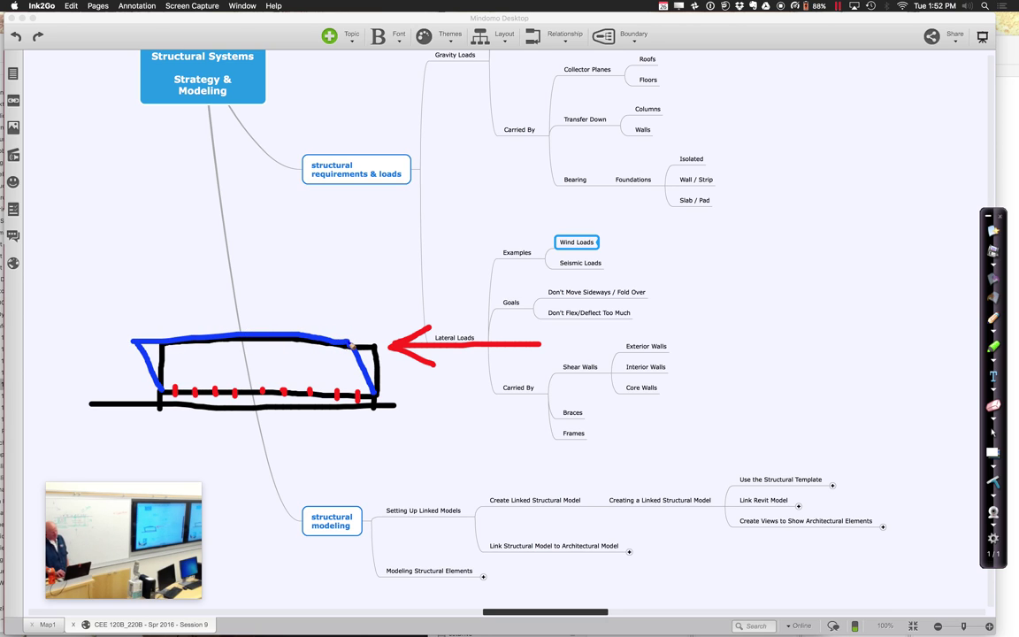
# - Add a second, flatter leaning outline in blue inside the low building, and clear the whole sketch
pyautogui.moveTo(157, 389)
pyautogui.mouseDown()
pyautogui.moveTo(115, 364)
pyautogui.moveTo(351, 376)
pyautogui.moveTo(387, 401)
pyautogui.mouseUp()
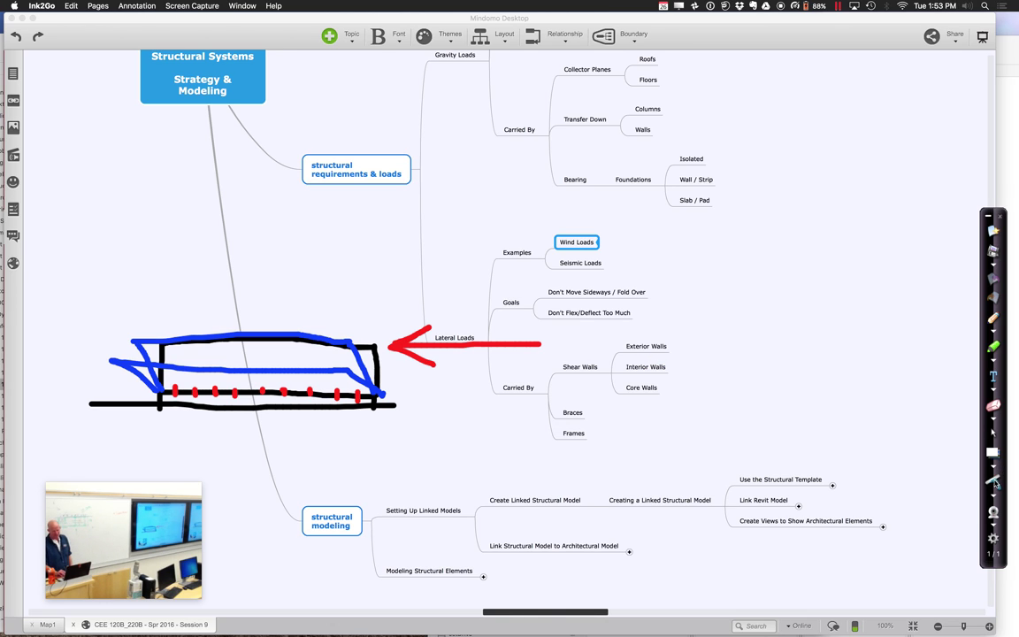
pyautogui.click(994, 480)
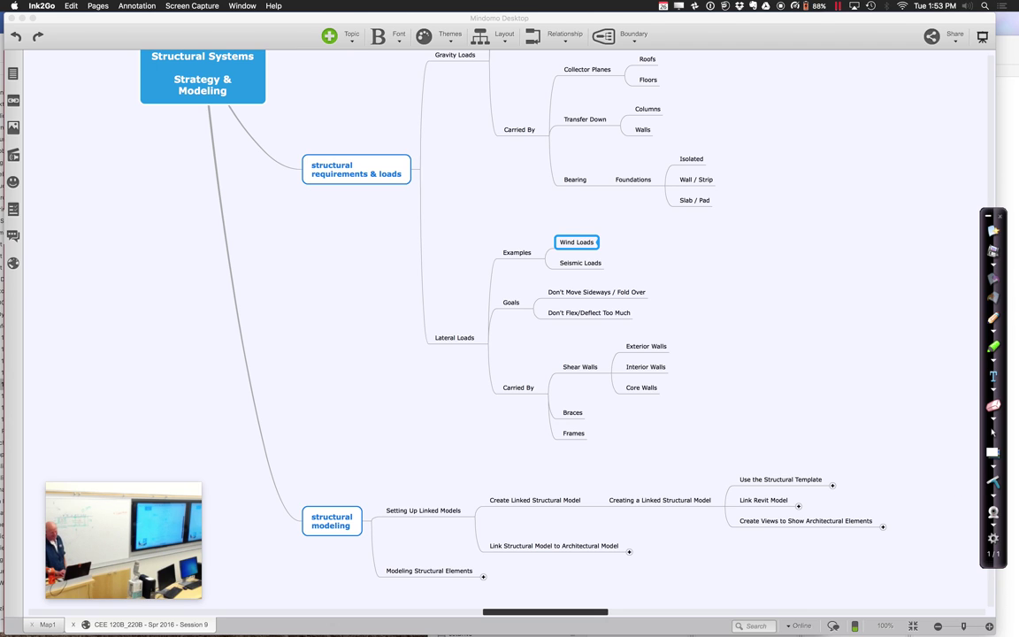
# - Draw a thick yellow ground line in the empty area beside the Lateral Loads branch, rising slightly toward the Frames topic
pyautogui.click(992, 330)
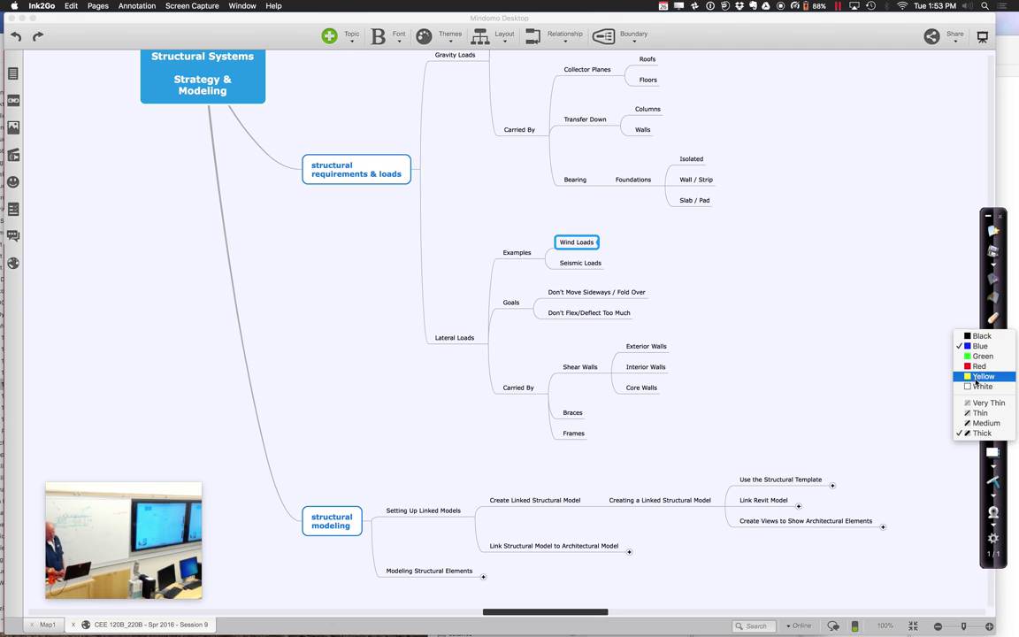
pyautogui.click(983, 337)
pyautogui.moveTo(96, 448); pyautogui.dragTo(482, 424)
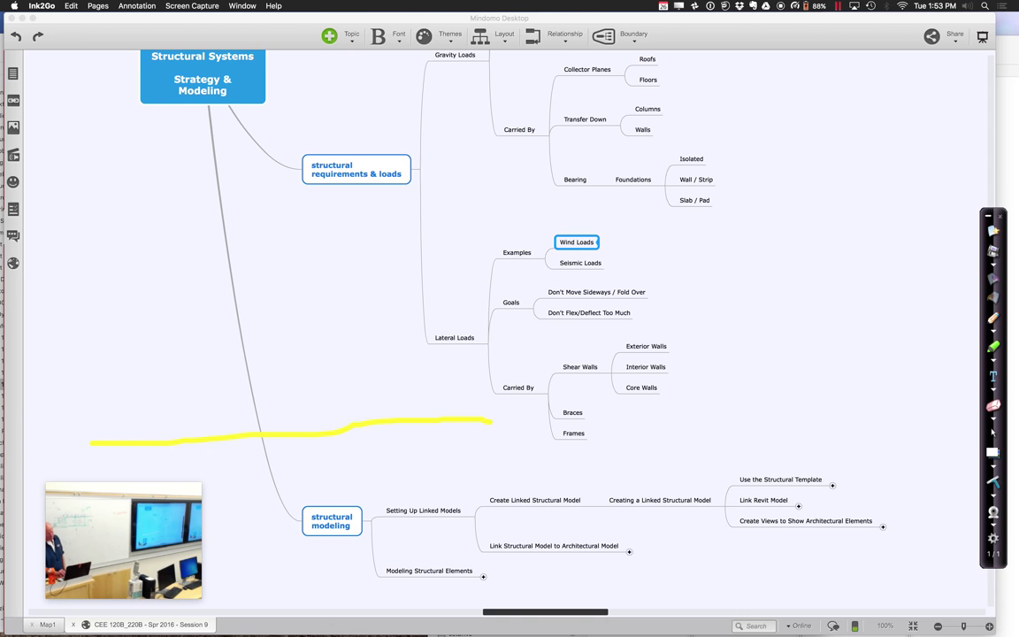
# - Draw three black footings along the yellow ground line: two small flat ones and a taller, deeper one at the raised end
pyautogui.click(992, 331)
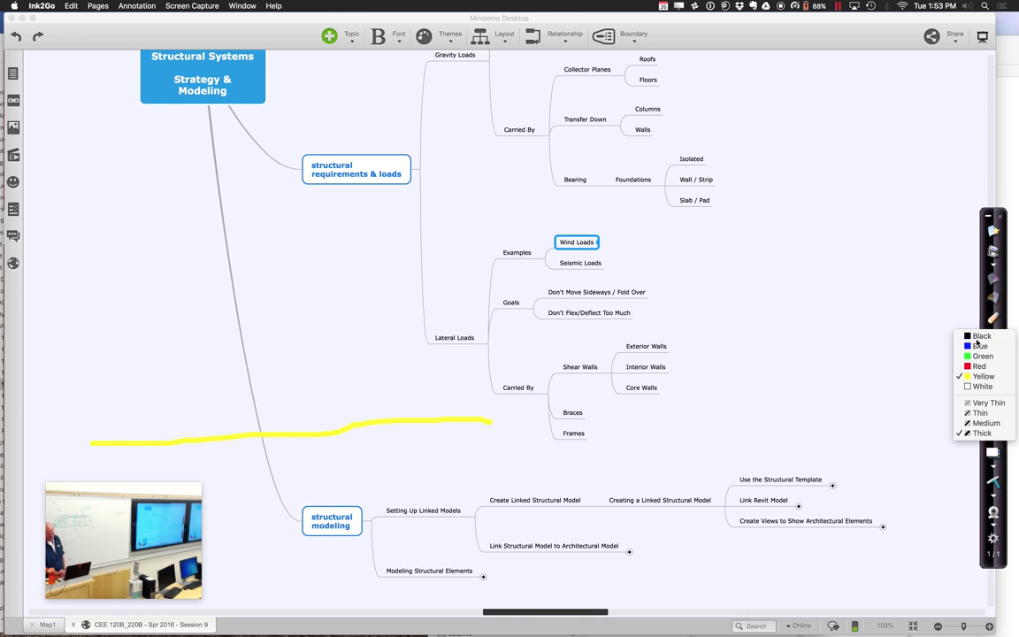
pyautogui.click(979, 344)
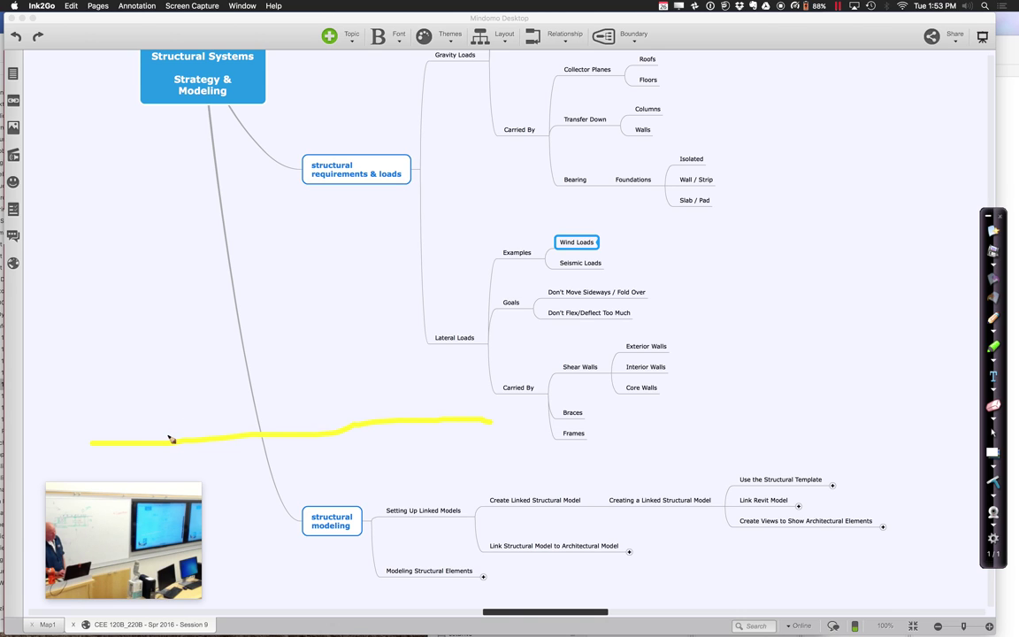
pyautogui.moveTo(171, 439)
pyautogui.mouseDown()
pyautogui.moveTo(203, 439)
pyautogui.moveTo(168, 446)
pyautogui.mouseUp()
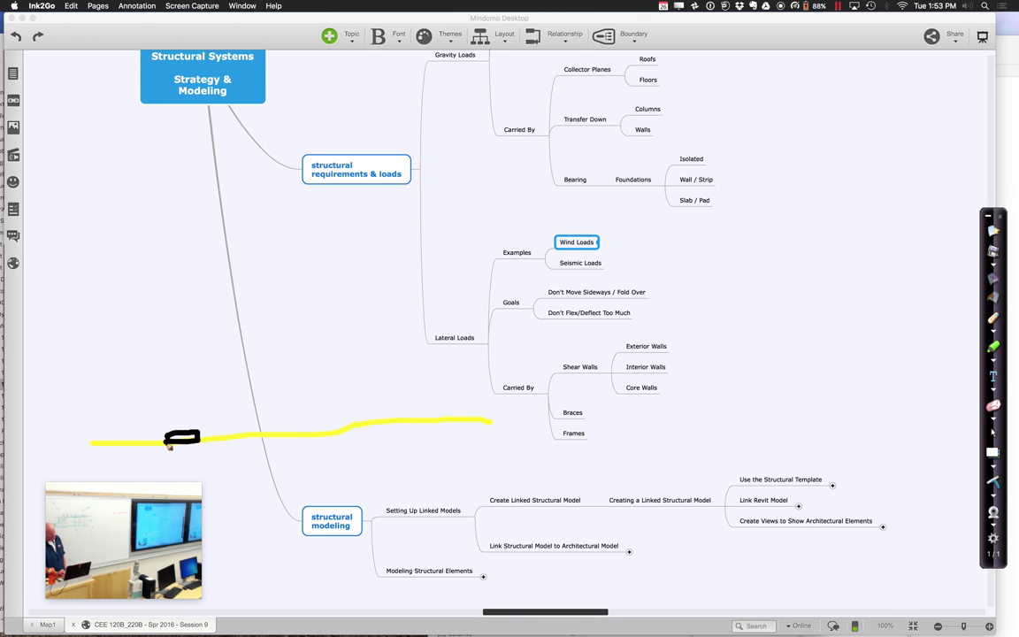
pyautogui.moveTo(281, 433)
pyautogui.mouseDown()
pyautogui.moveTo(297, 429)
pyautogui.moveTo(277, 440)
pyautogui.mouseUp()
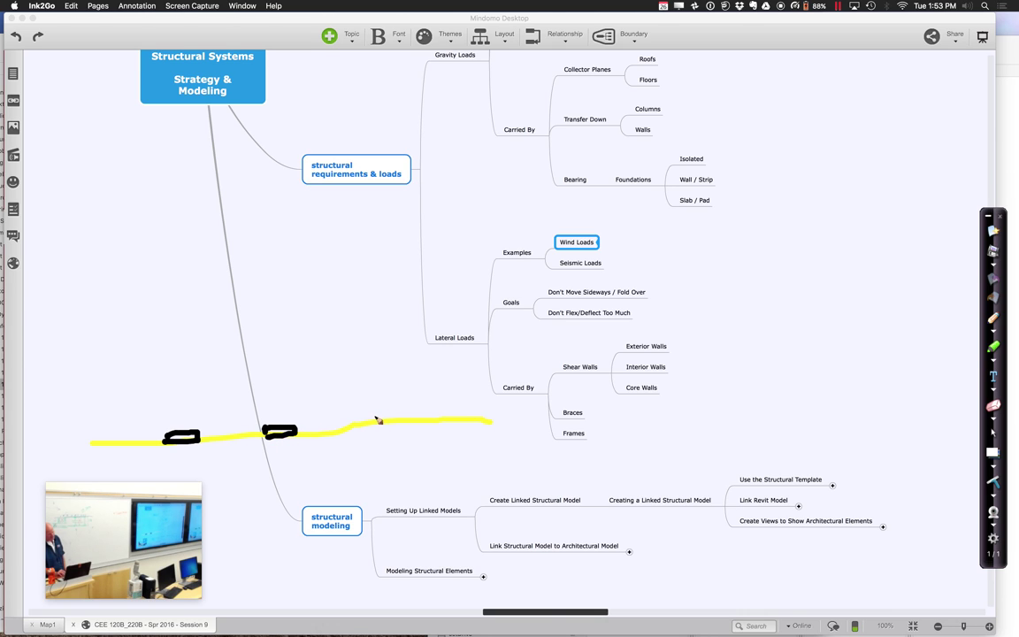
pyautogui.moveTo(377, 436)
pyautogui.mouseDown()
pyautogui.moveTo(380, 458)
pyautogui.moveTo(398, 453)
pyautogui.moveTo(400, 419)
pyautogui.mouseUp()
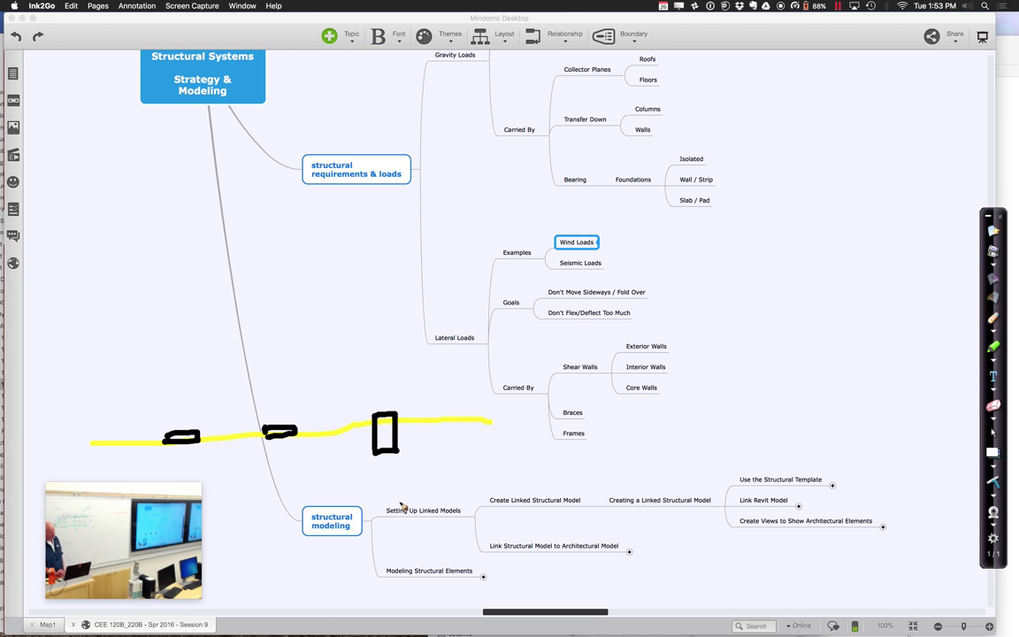
# - Draw two long, thin blue slabs above the footings, one for the floor and one for the roof
pyautogui.click(992, 335)
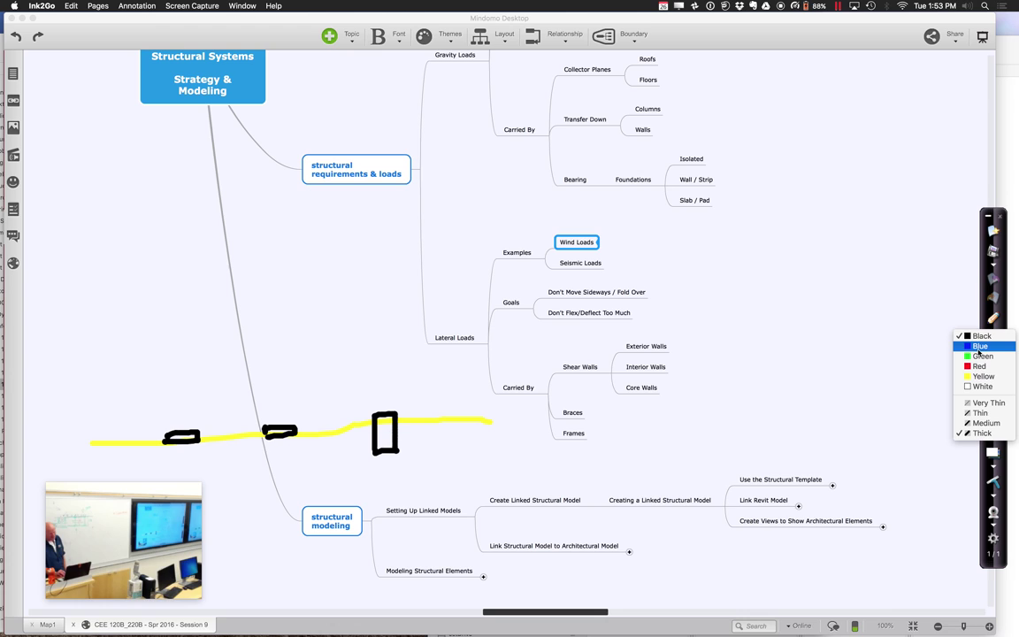
pyautogui.click(979, 346)
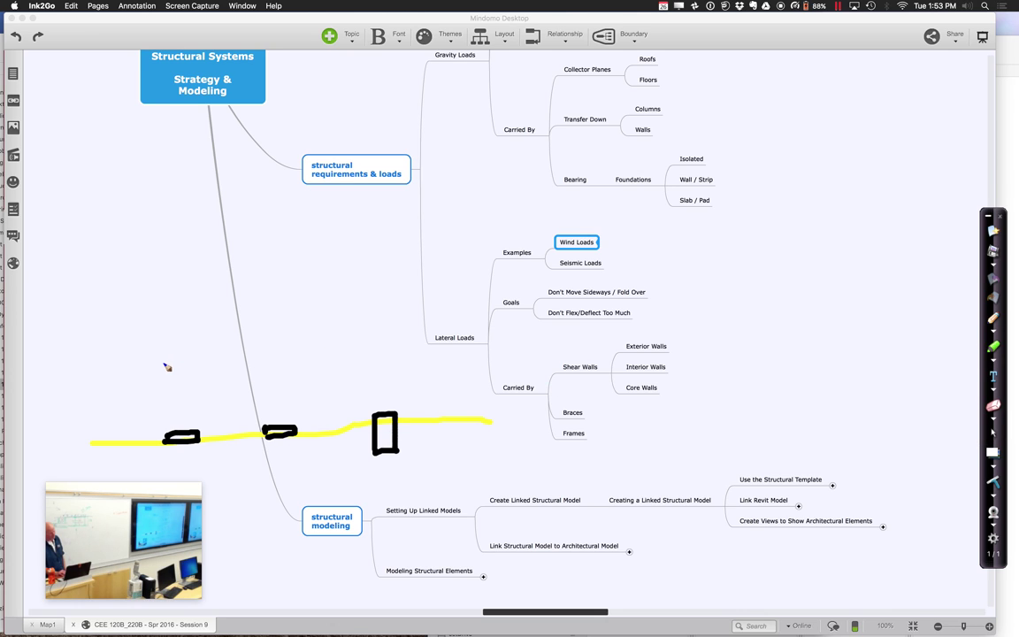
pyautogui.moveTo(168, 365)
pyautogui.mouseDown()
pyautogui.moveTo(433, 366)
pyautogui.moveTo(169, 362)
pyautogui.mouseUp()
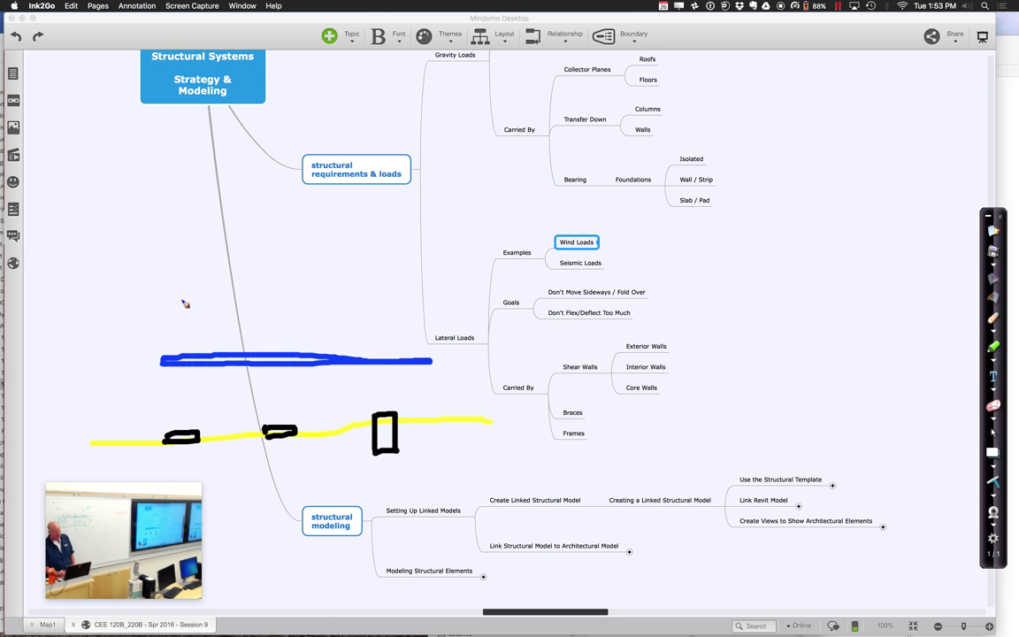
pyautogui.moveTo(165, 292)
pyautogui.mouseDown()
pyautogui.moveTo(319, 285)
pyautogui.moveTo(428, 305)
pyautogui.moveTo(314, 286)
pyautogui.moveTo(168, 285)
pyautogui.mouseUp()
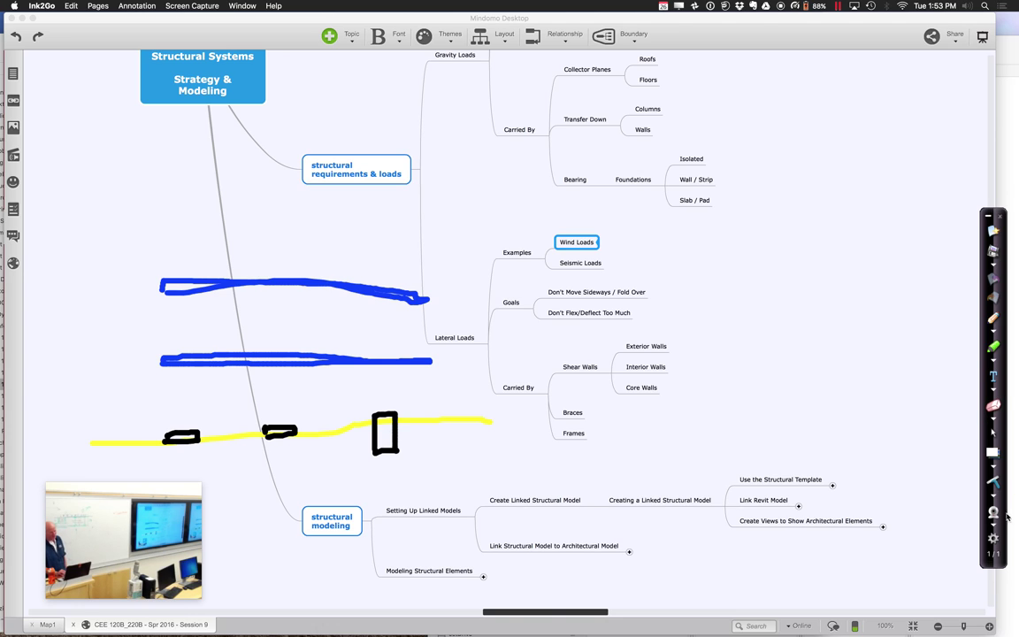
# - Draw three green columns from the footings up to the floor slab, joined by a green beam beneath the slab
pyautogui.click(995, 333)
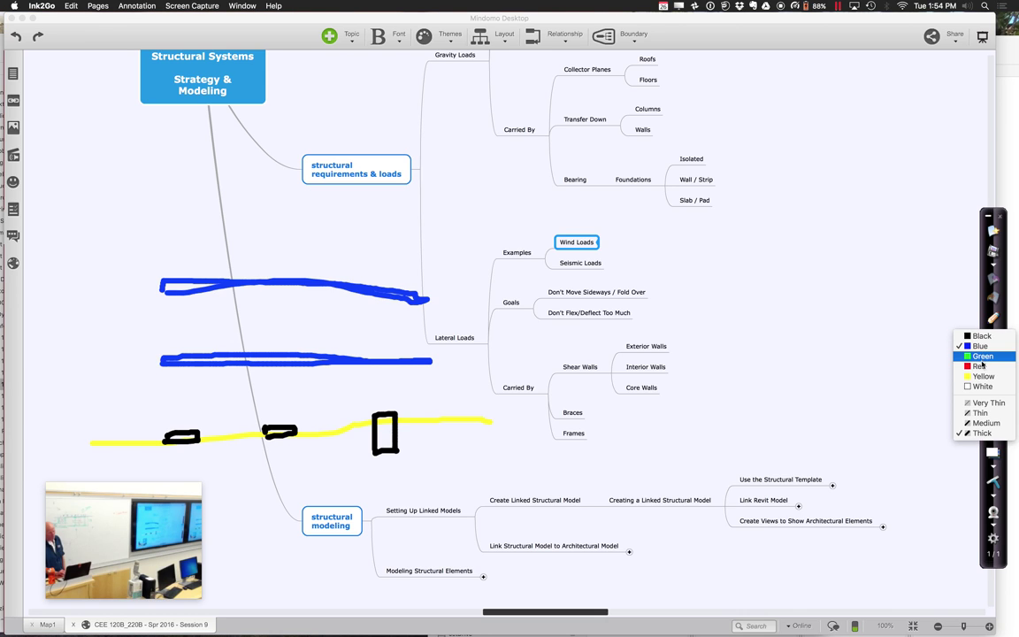
pyautogui.click(982, 356)
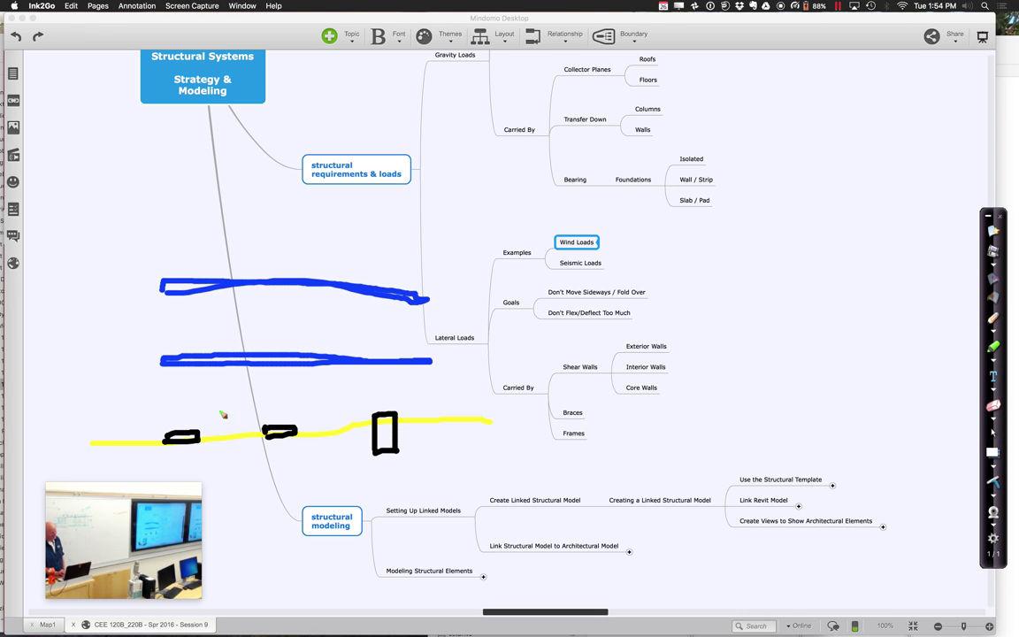
pyautogui.moveTo(177, 370); pyautogui.dragTo(177, 435)
pyautogui.moveTo(281, 384); pyautogui.dragTo(283, 424)
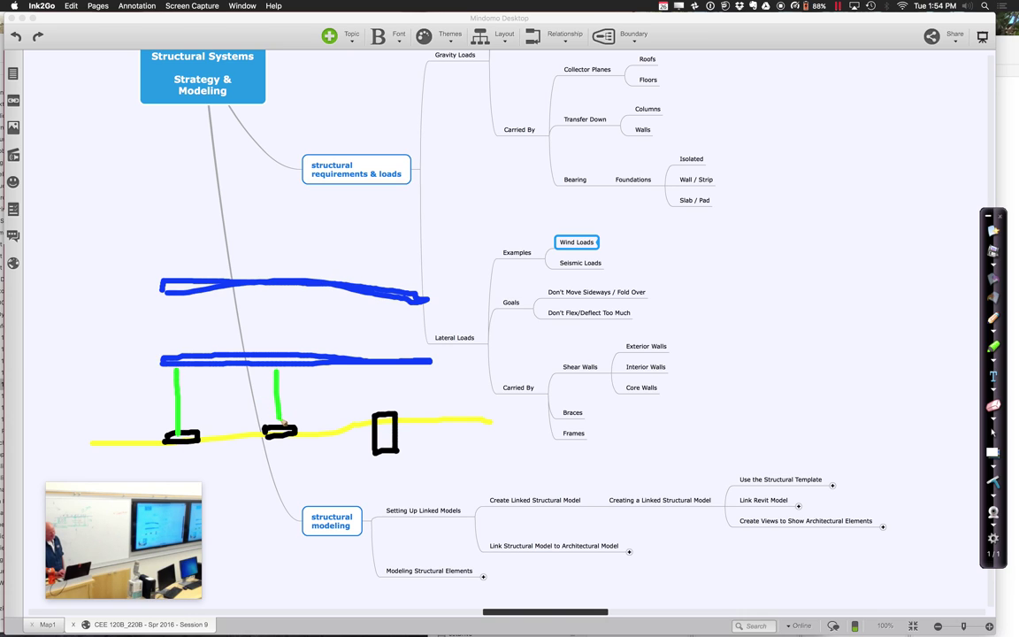
pyautogui.moveTo(380, 365); pyautogui.dragTo(380, 412)
pyautogui.moveTo(179, 377); pyautogui.dragTo(387, 365)
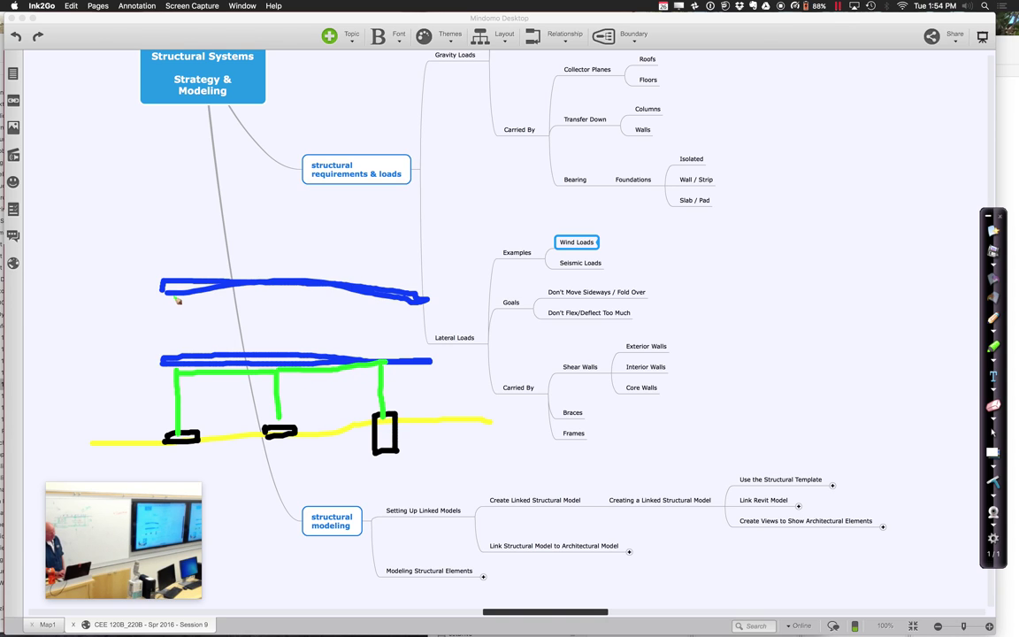
# - Draw three green upper-storey columns between the floor and roof slabs, and join their tops with a green beam
pyautogui.moveTo(173, 292); pyautogui.dragTo(174, 360)
pyautogui.moveTo(279, 289); pyautogui.dragTo(283, 356)
pyautogui.moveTo(389, 296); pyautogui.dragTo(386, 353)
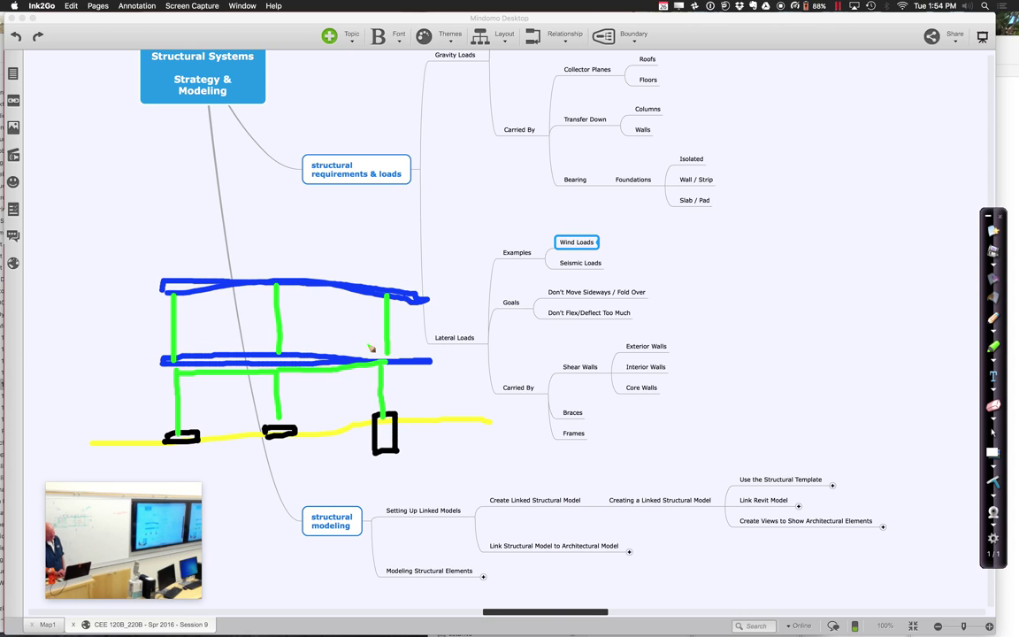
pyautogui.moveTo(174, 296); pyautogui.dragTo(395, 299)
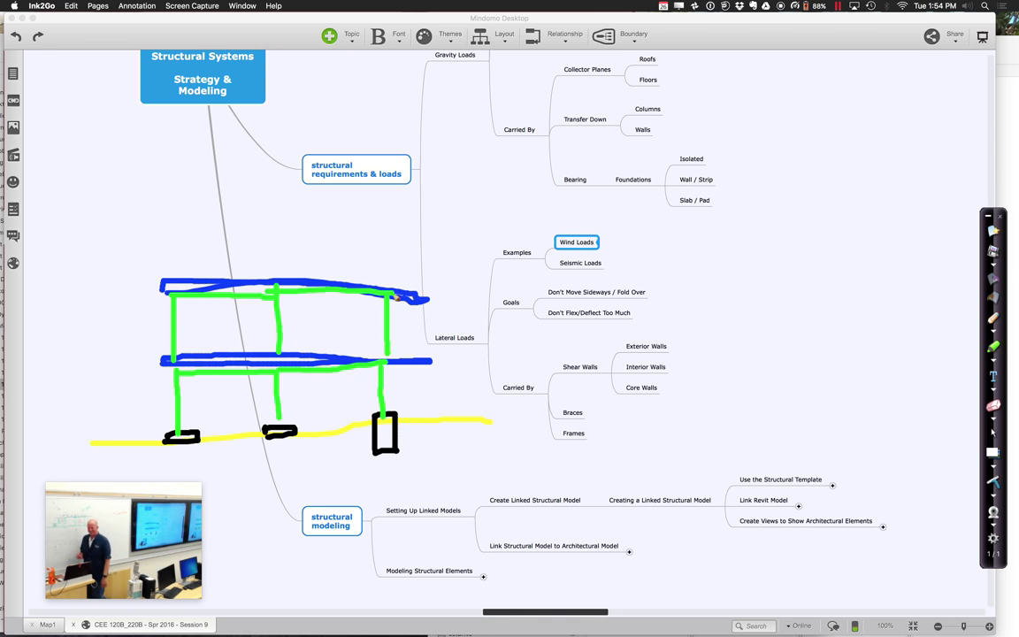
# - Draw a red X-brace across the lower-storey bay between the middle column and the column on the deep footing
pyautogui.click(994, 343)
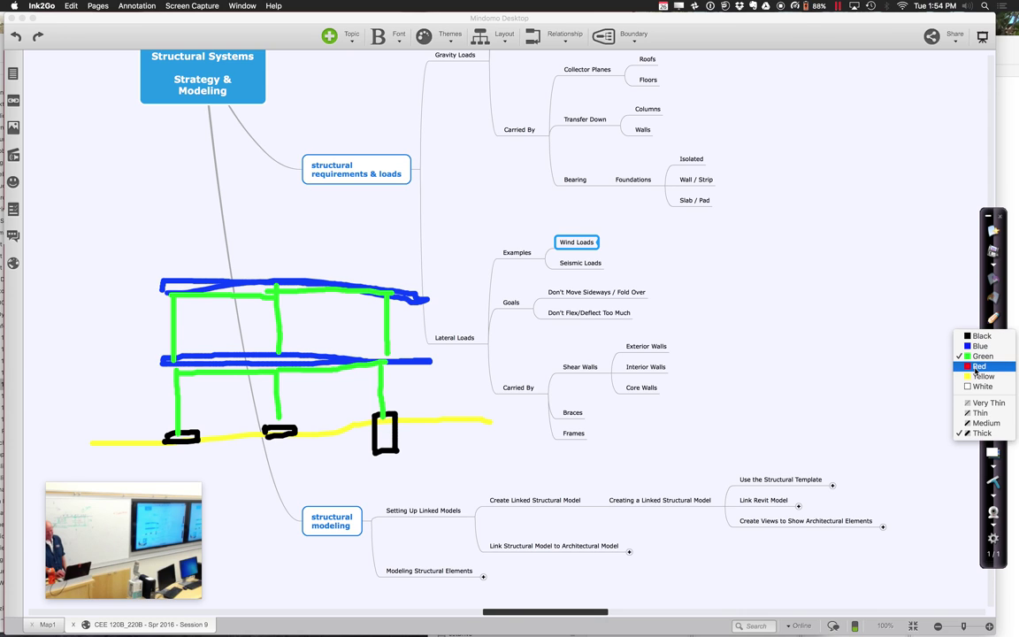
pyautogui.click(977, 367)
pyautogui.moveTo(285, 419); pyautogui.dragTo(376, 370)
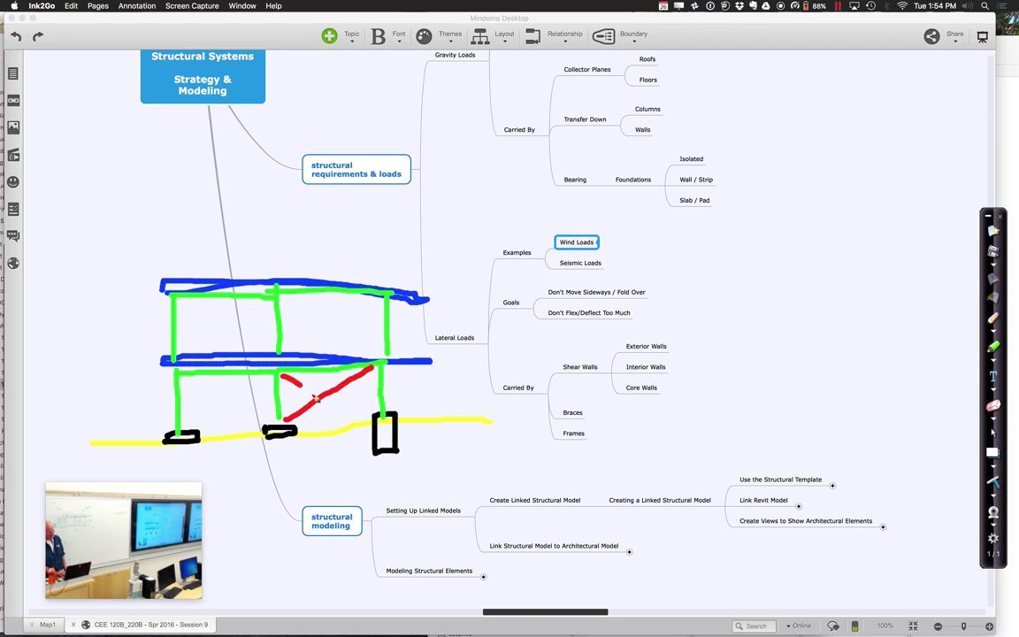
pyautogui.moveTo(282, 373); pyautogui.dragTo(382, 418)
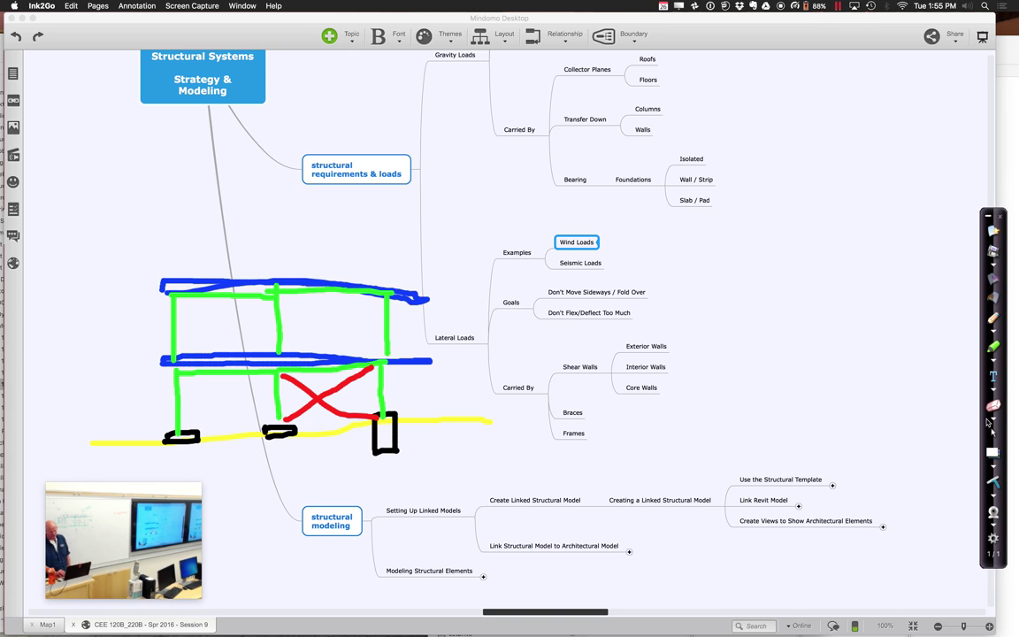
# - Erase both strokes of the red X-brace and outline a red frame in the other lower-storey bay
pyautogui.click(318, 396)
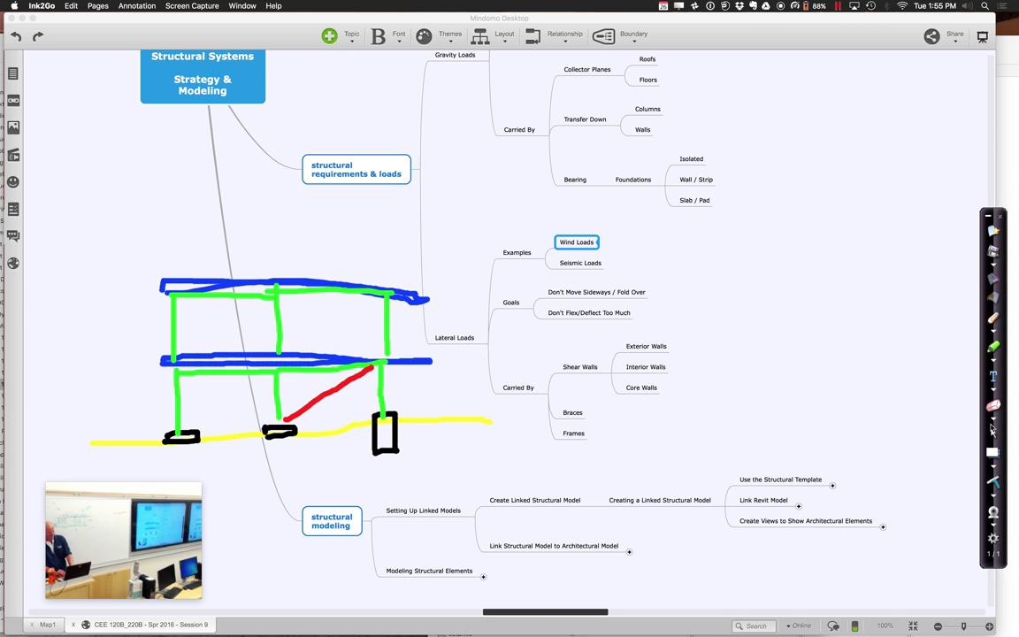
pyautogui.click(305, 405)
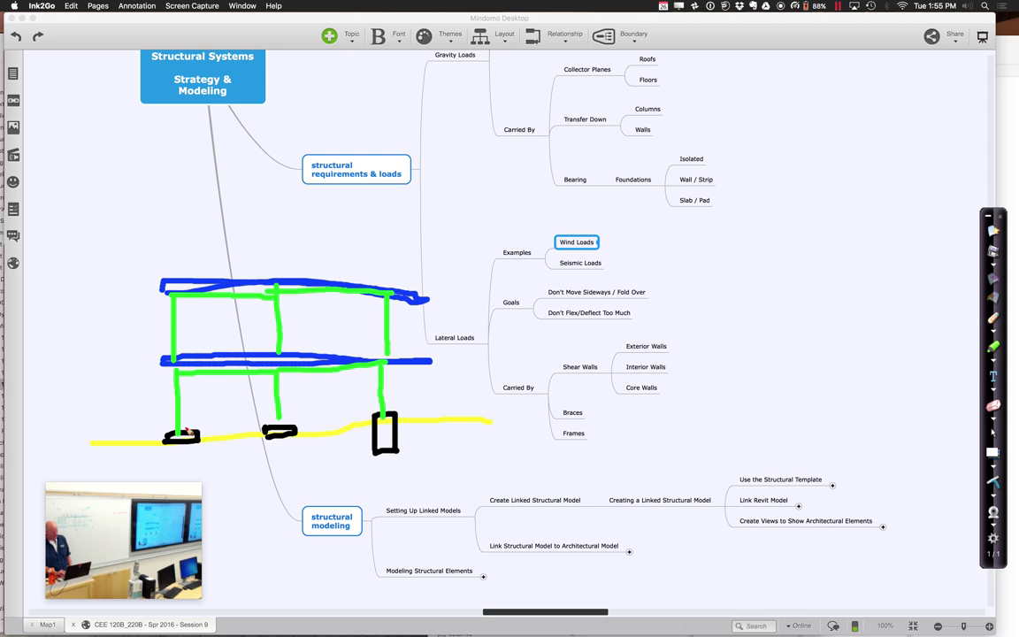
pyautogui.moveTo(186, 433)
pyautogui.mouseDown()
pyautogui.moveTo(185, 383)
pyautogui.moveTo(226, 377)
pyautogui.moveTo(275, 380)
pyautogui.moveTo(277, 431)
pyautogui.mouseUp()
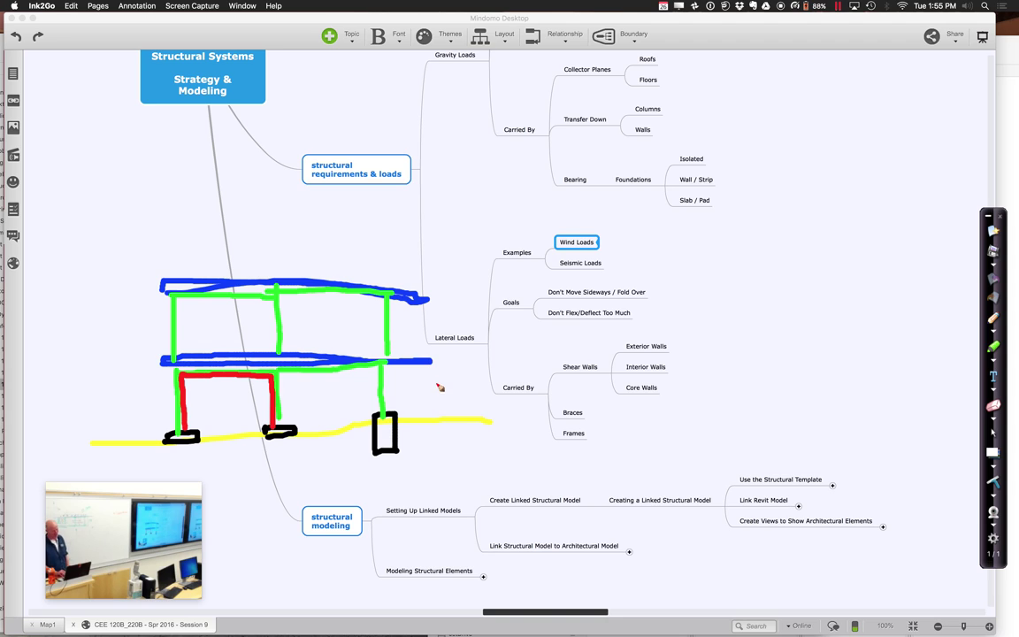
# - Outline a tall red wall from the deep footing to above the roof, and clear the whole building sketch
pyautogui.moveTo(360, 239); pyautogui.dragTo(367, 411)
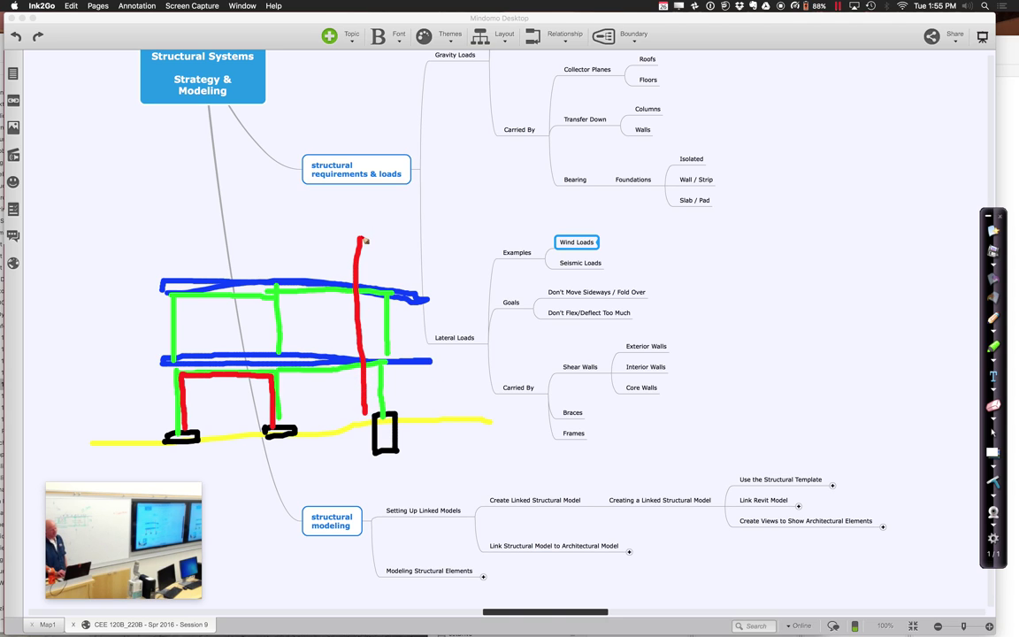
pyautogui.moveTo(362, 239)
pyautogui.mouseDown()
pyautogui.moveTo(411, 242)
pyautogui.moveTo(424, 422)
pyautogui.moveTo(371, 416)
pyautogui.mouseUp()
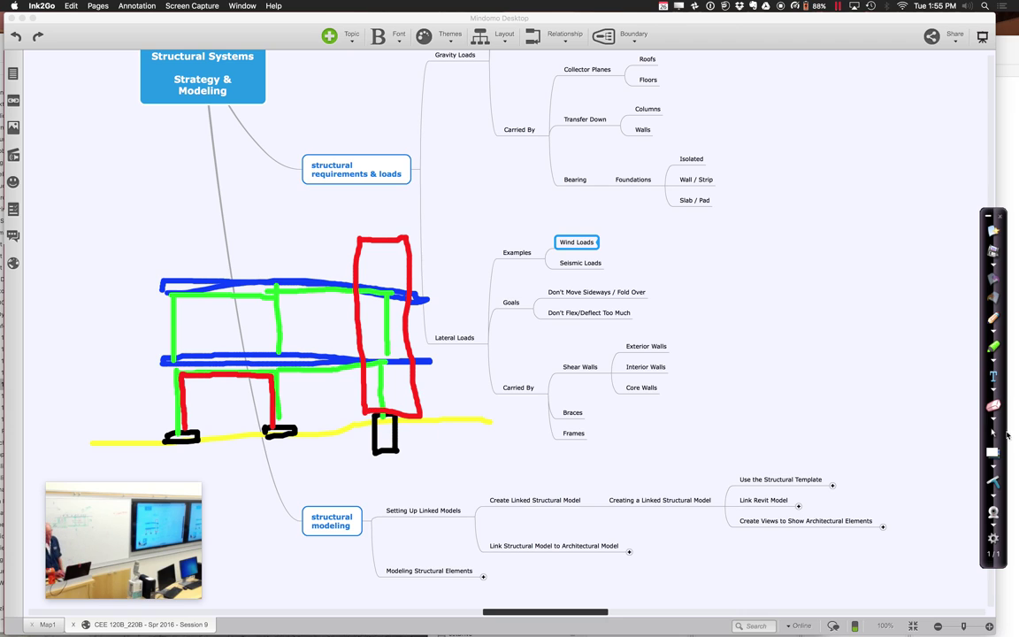
pyautogui.click(993, 486)
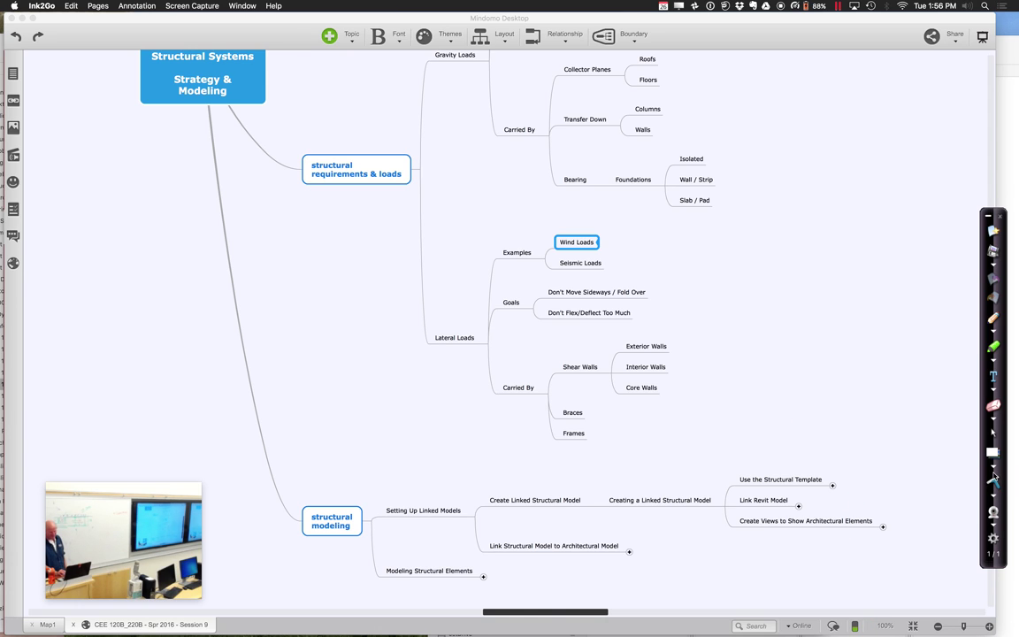
# - Bring the structural modeling branch with its linked-model and structural-element topics fully into view
pyautogui.scroll(-5, 575, 530)
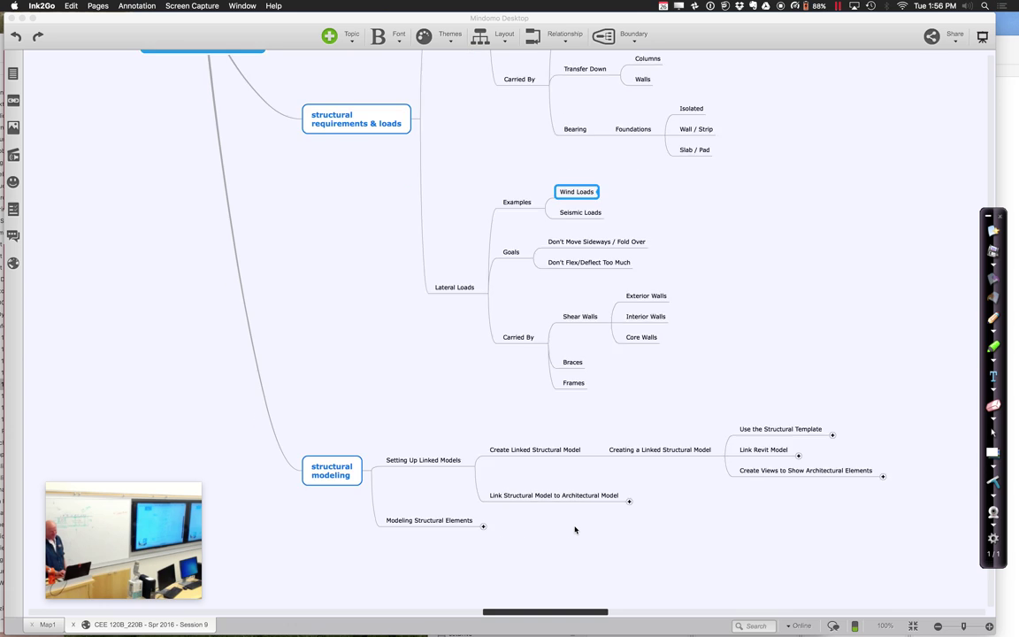
pyautogui.scroll(-1, 566, 527)
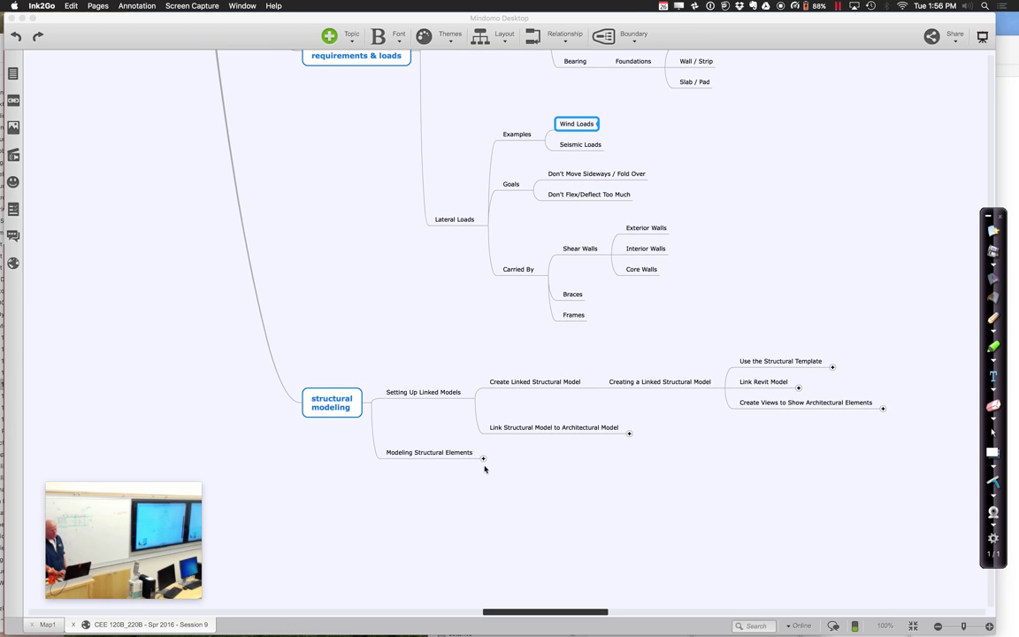
pyautogui.scroll(-4, 485, 478)
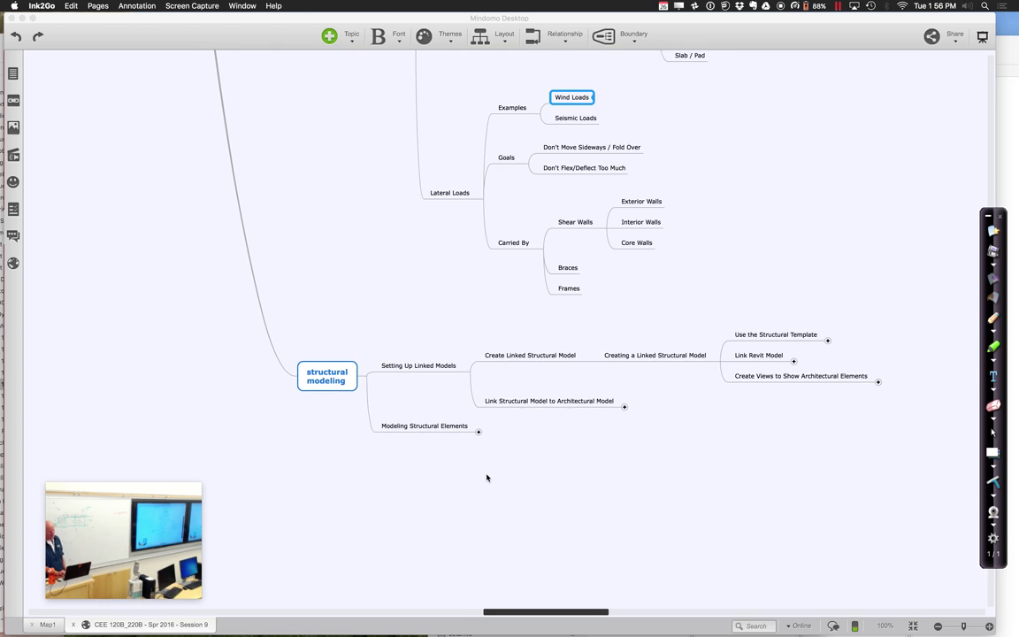
pyautogui.scroll(-1, 486, 477)
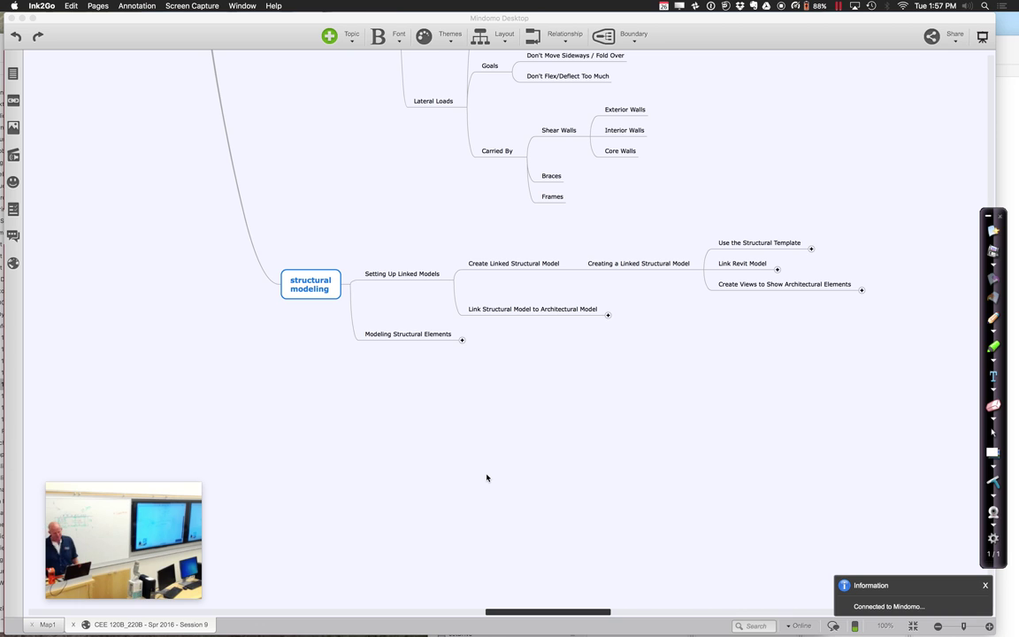
# - Switch to Chrome and open the Session 9 folder in the Building Systems Integration course files
pyautogui.hotkey('ctrl', 'Right')
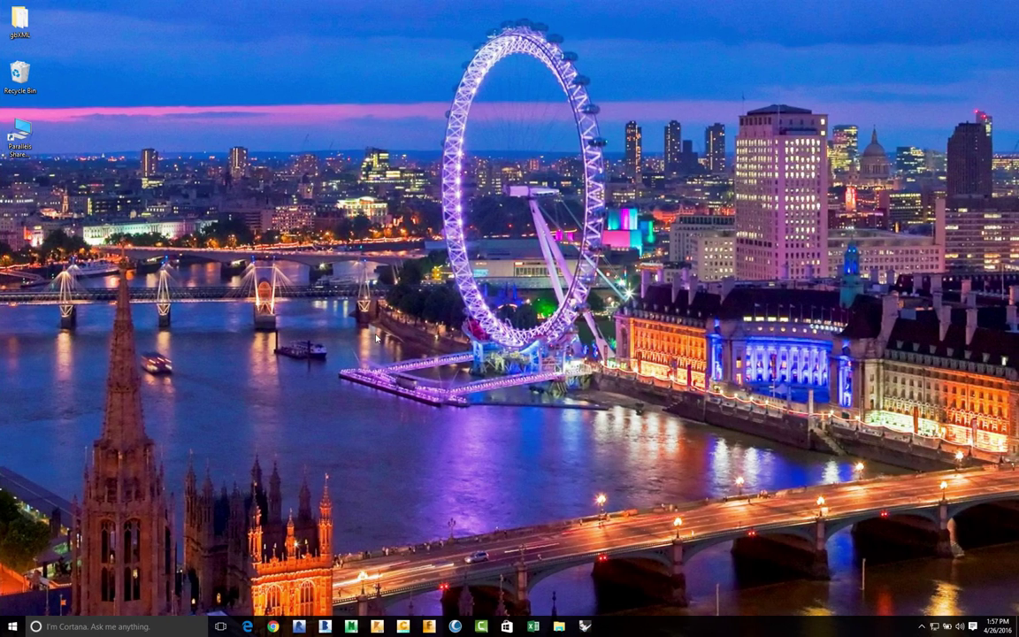
pyautogui.hotkey('ctrl', 'Left')
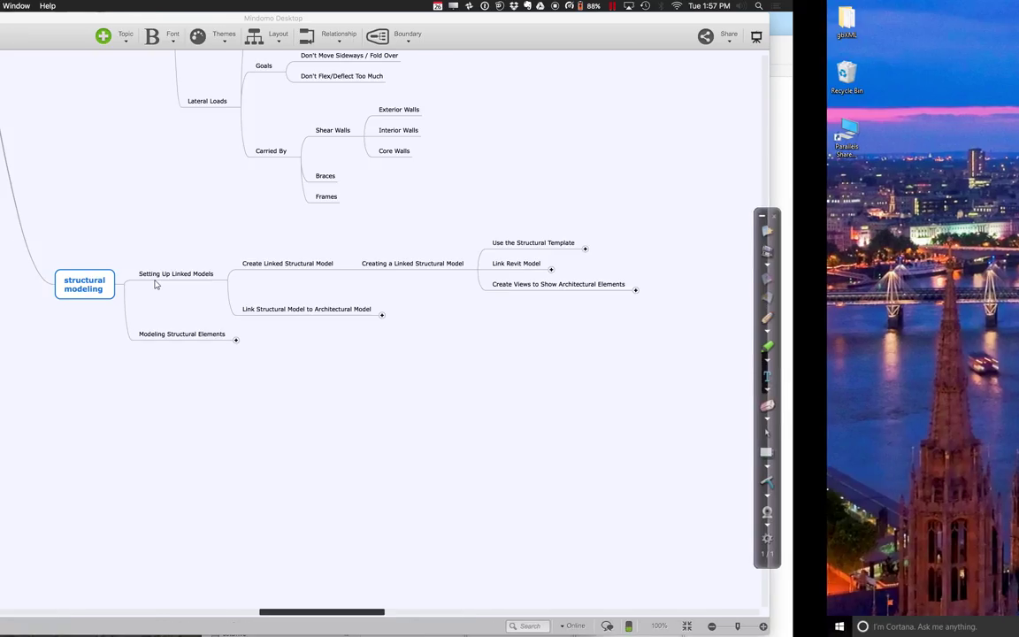
pyautogui.moveTo(7, 630)
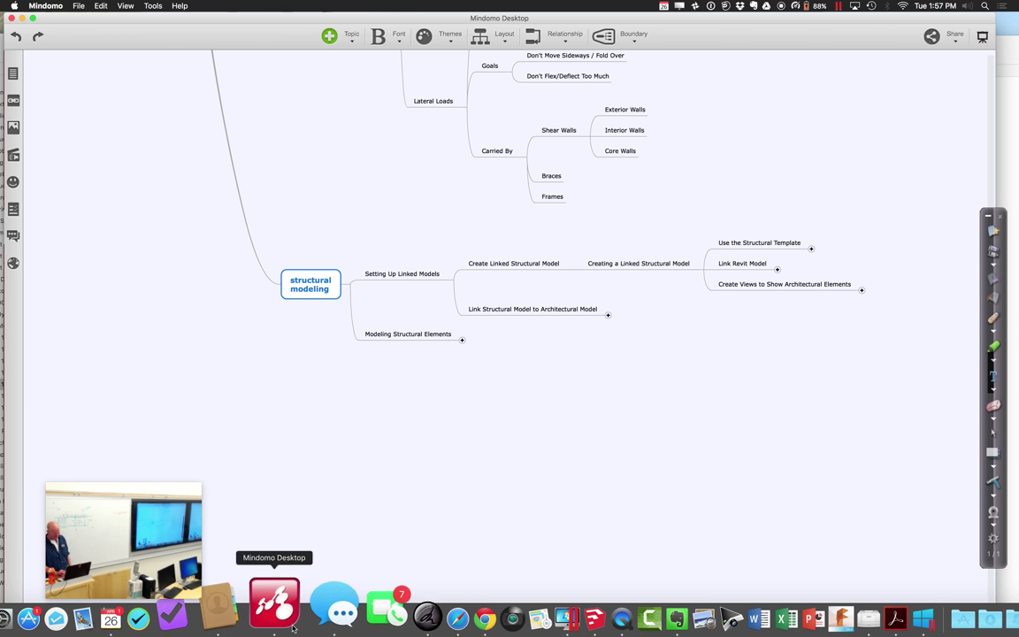
pyautogui.click(421, 623)
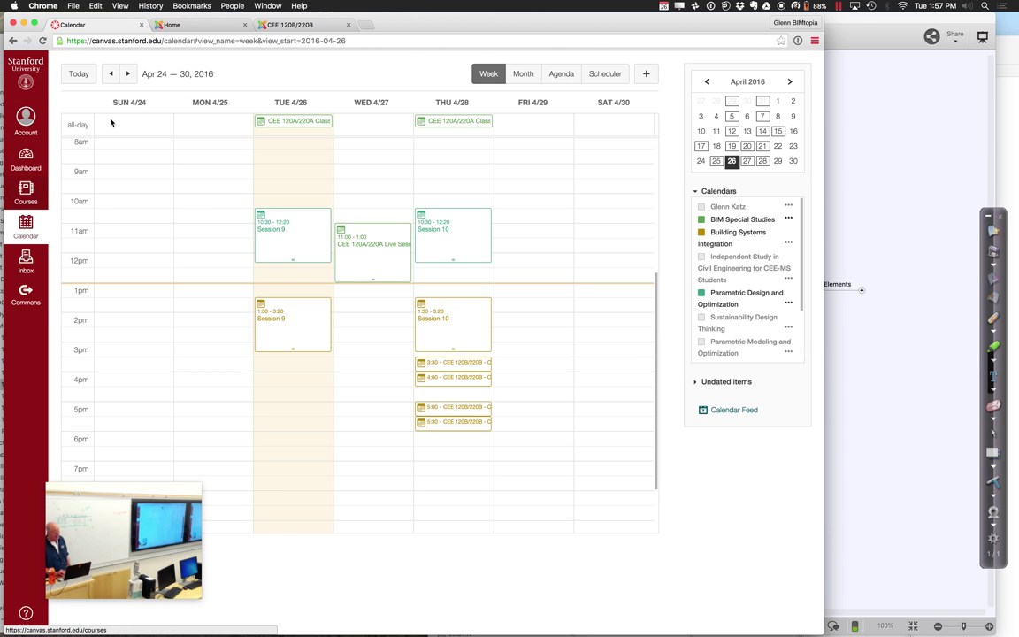
pyautogui.click(27, 193)
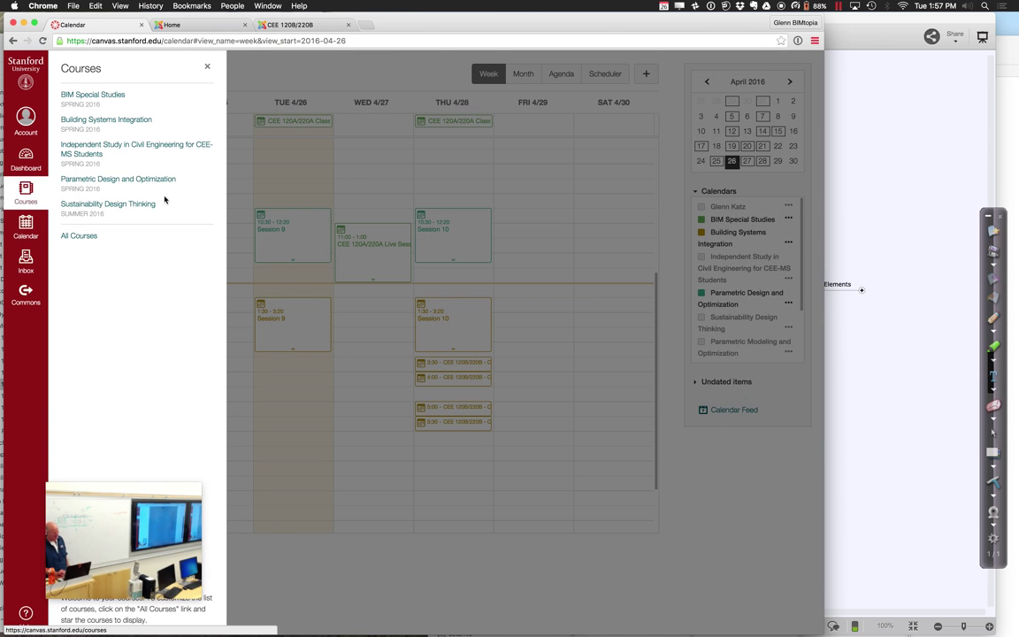
pyautogui.click(109, 125)
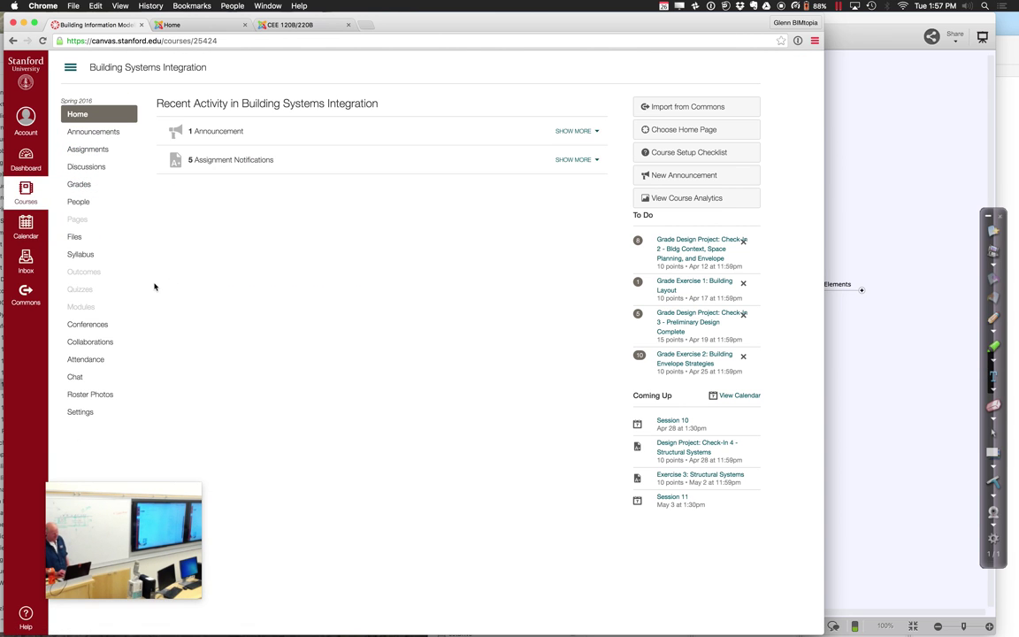
pyautogui.click(77, 237)
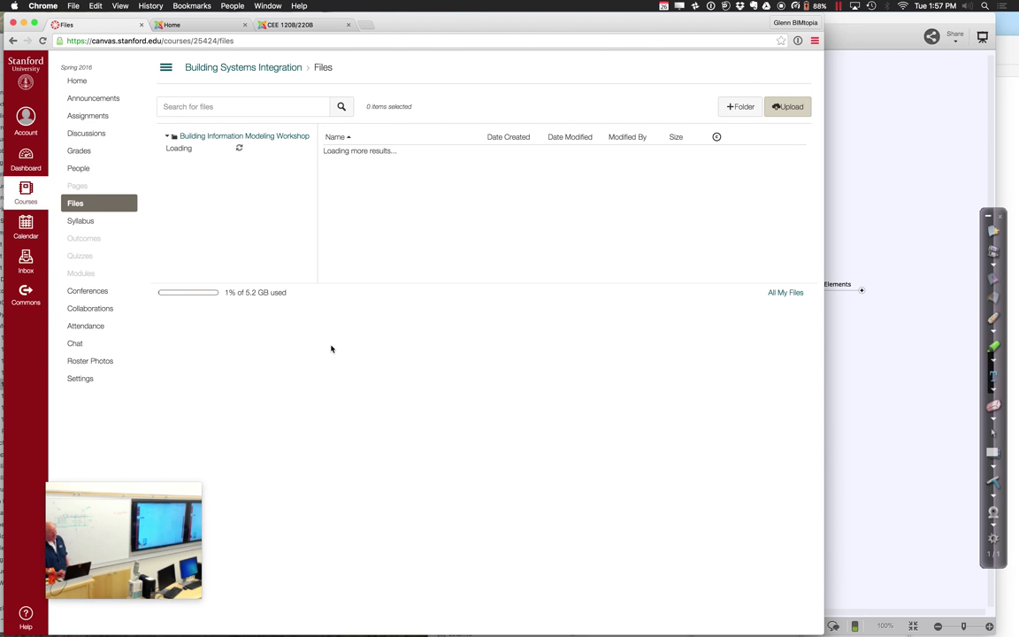
pyautogui.click(371, 437)
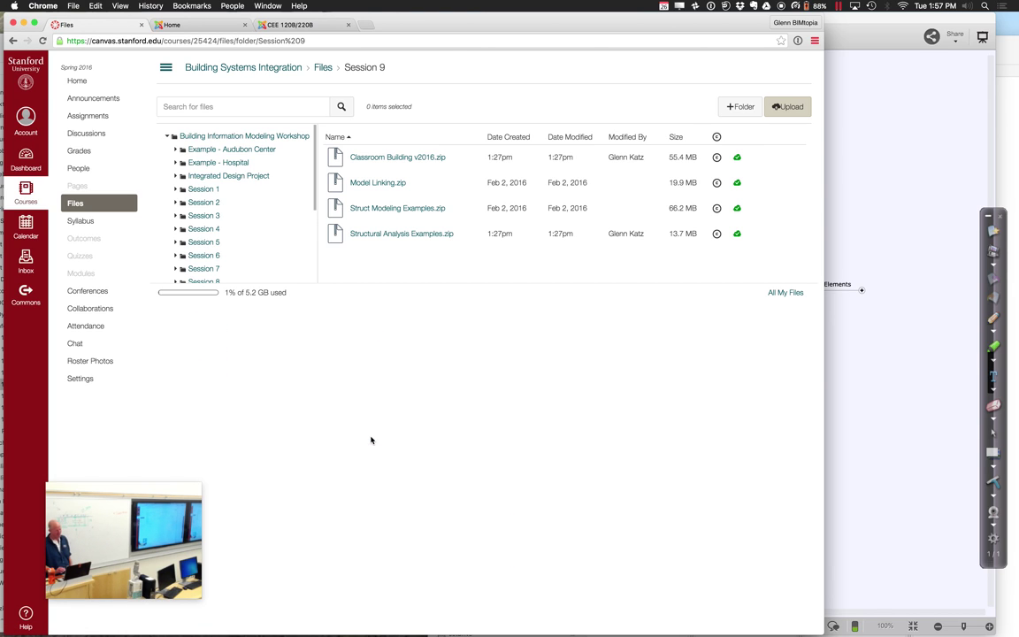
# - Switch to the Windows desktop and launch Autodesk Revit 2016
pyautogui.hotkey('ctrl', 'Right')
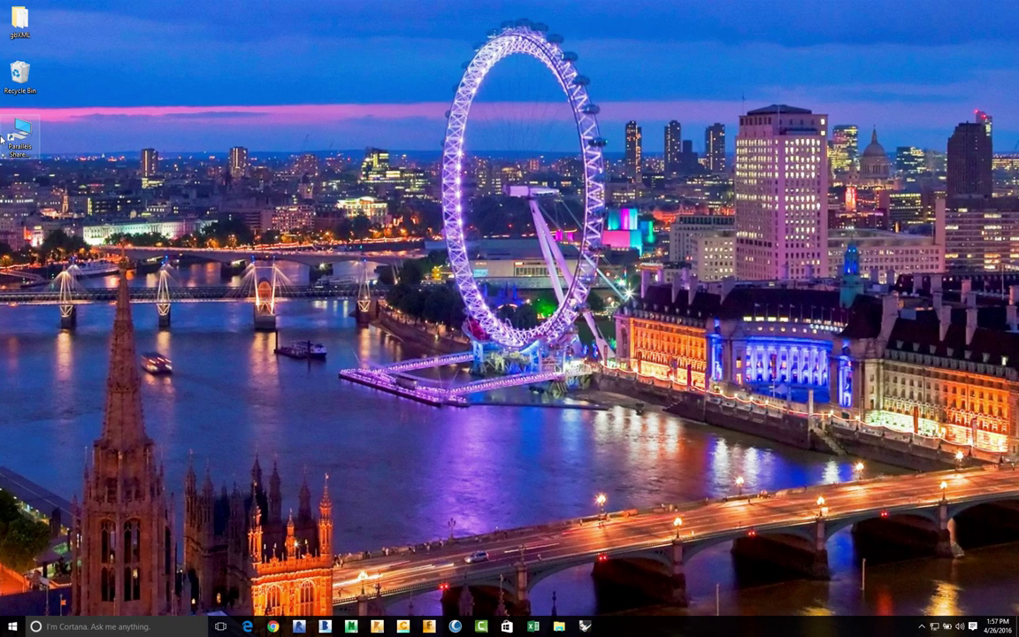
pyautogui.click(303, 627)
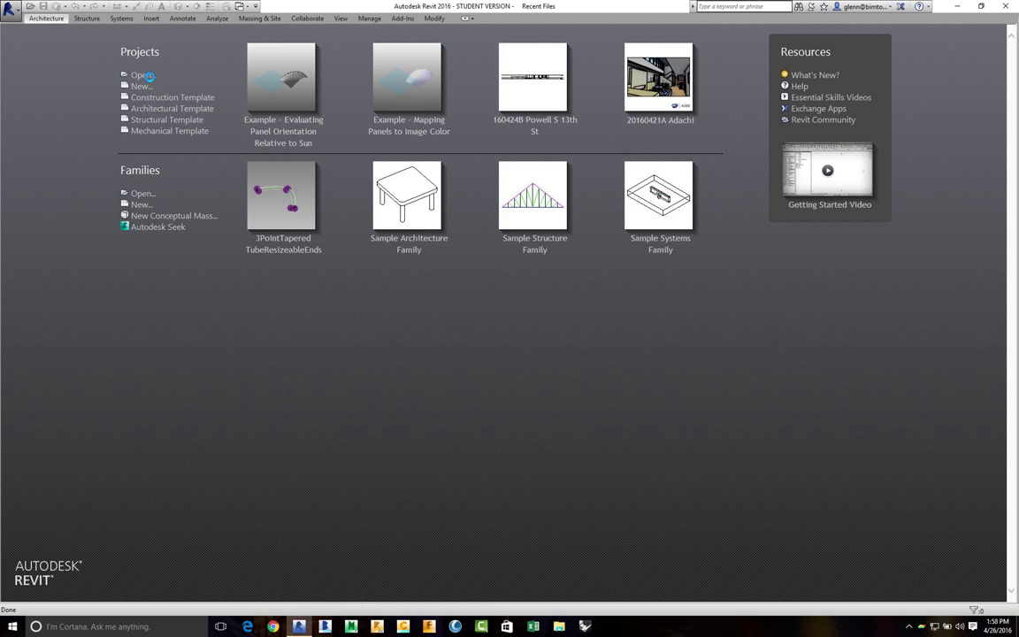
pyautogui.moveTo(279, 628)
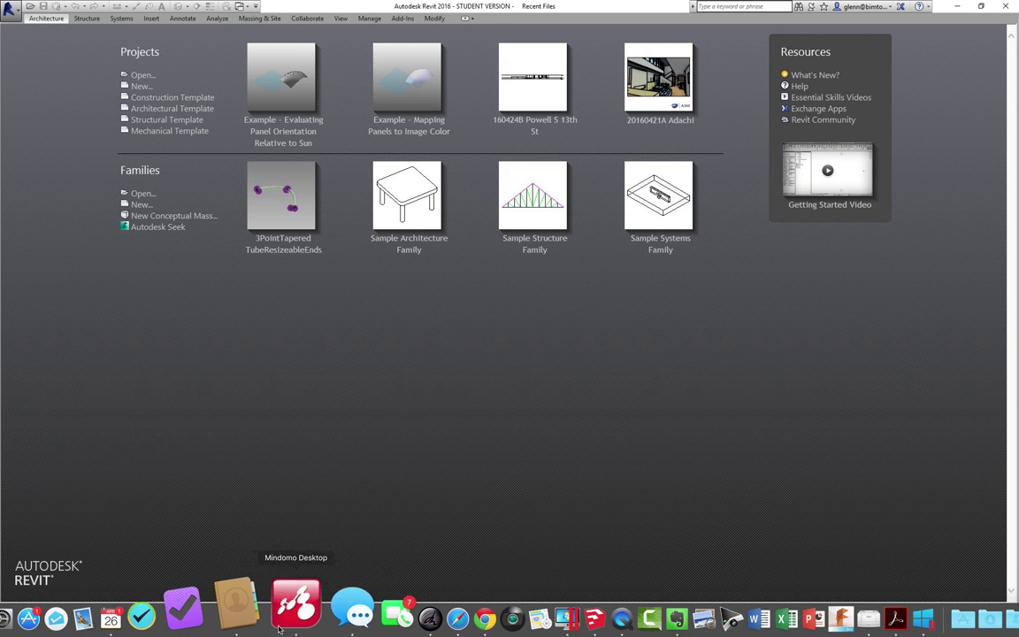
# - Open Classroom-Arch.rvt from the Classroom Building v2016 folder inside the Spring 2016 Session 9 folder
pyautogui.click(149, 77)
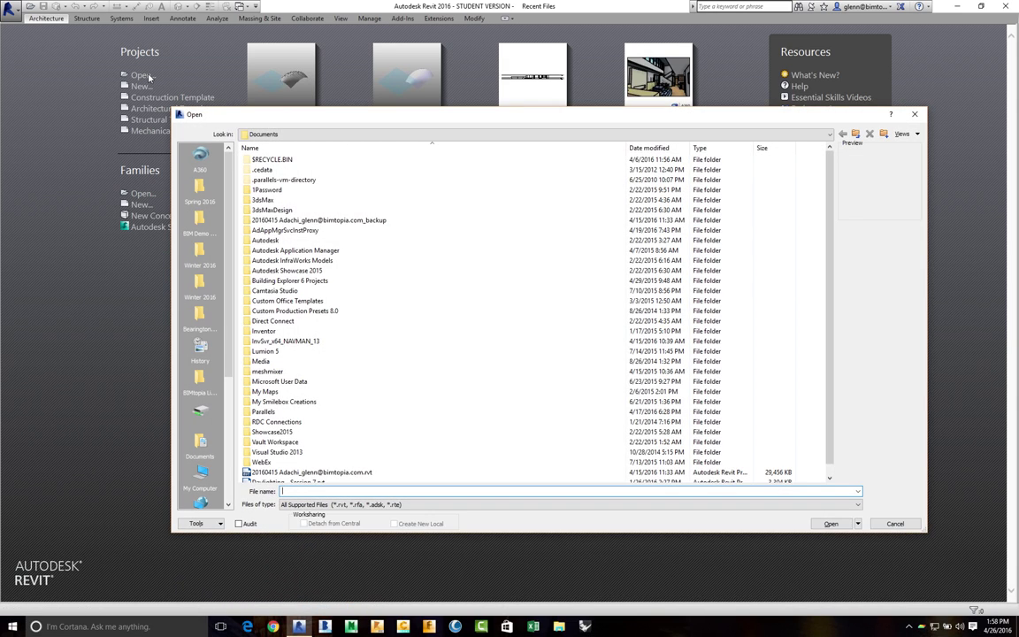
pyautogui.click(212, 282)
pyautogui.click(337, 135)
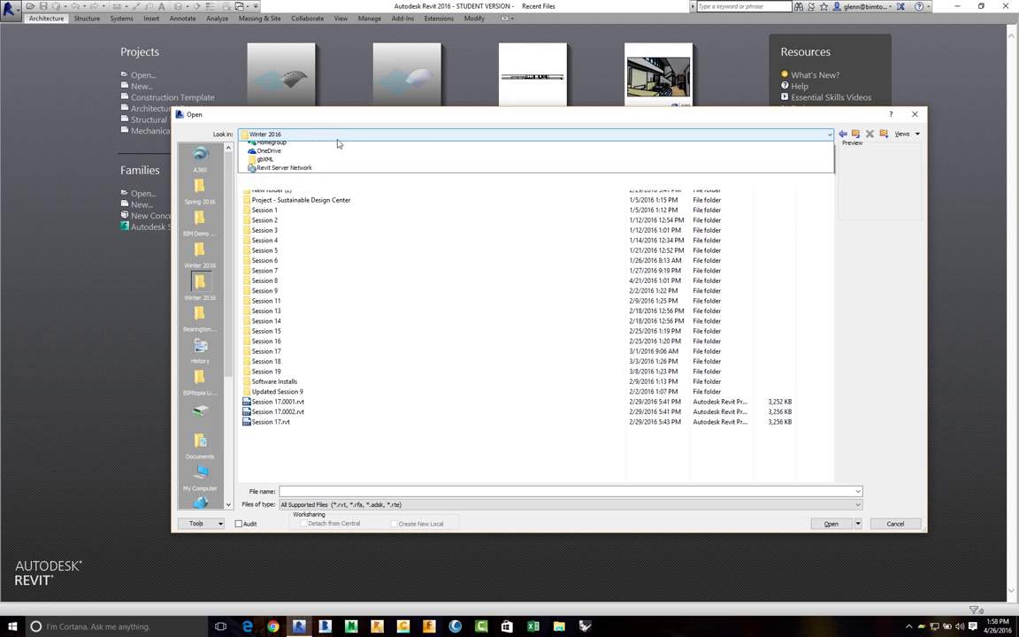
pyautogui.click(314, 213)
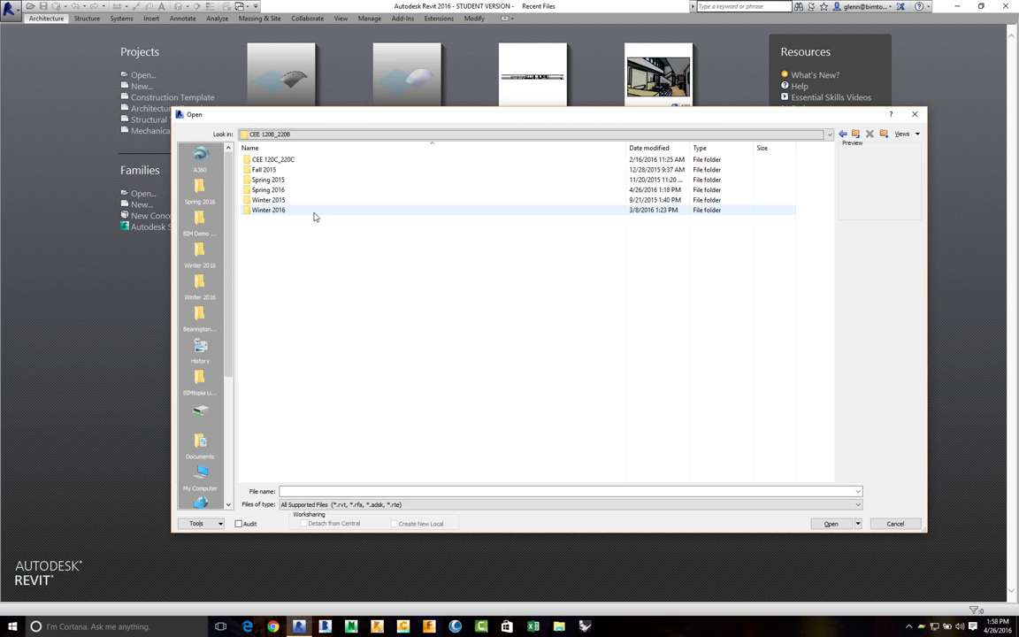
pyautogui.doubleClick(261, 190)
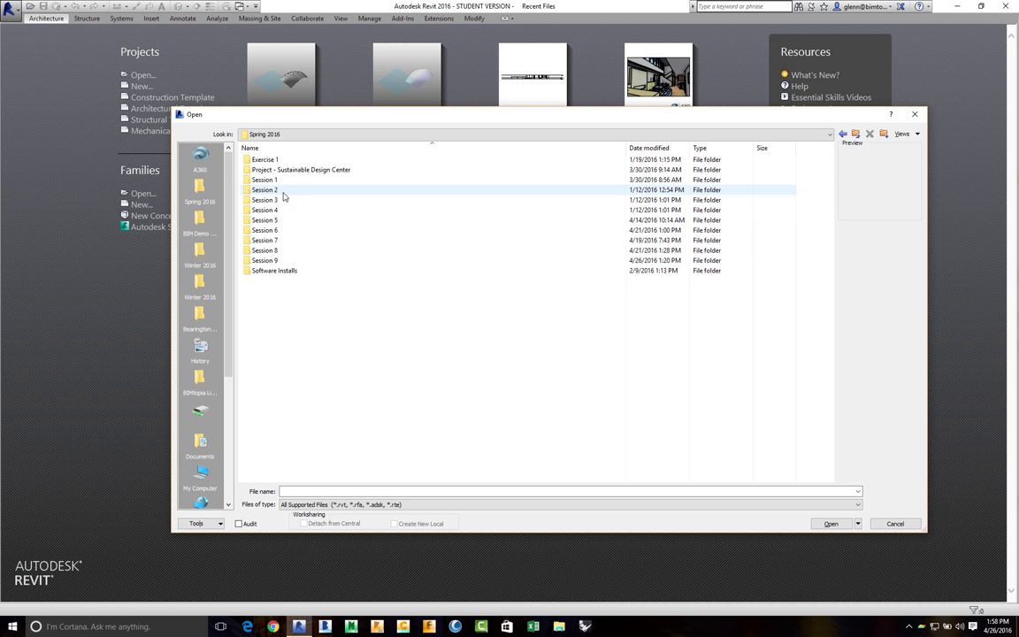
pyautogui.doubleClick(263, 261)
pyautogui.doubleClick(276, 161)
pyautogui.click(257, 160)
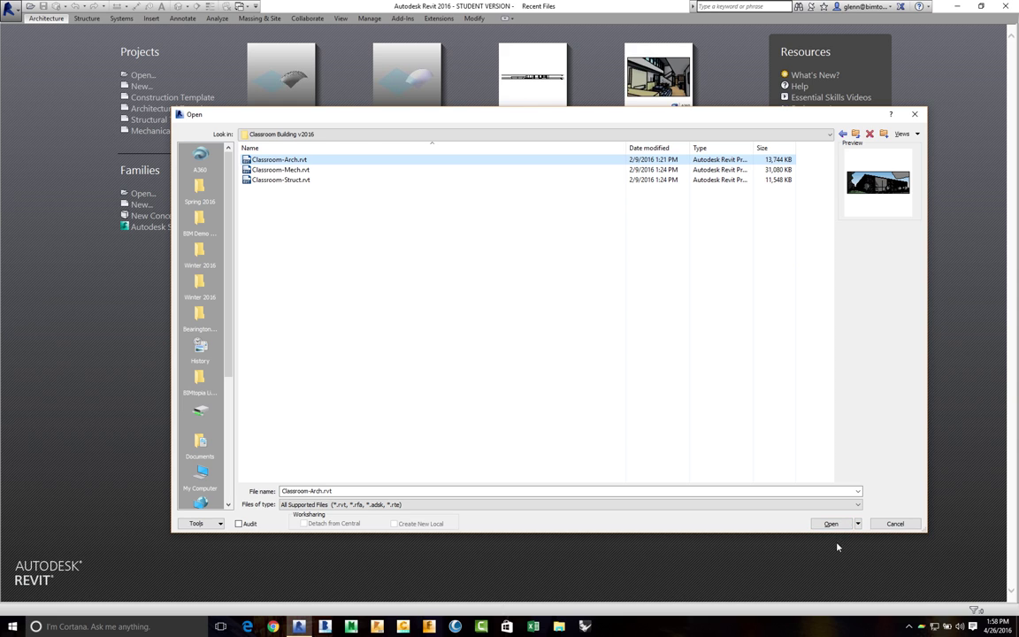
pyautogui.click(831, 523)
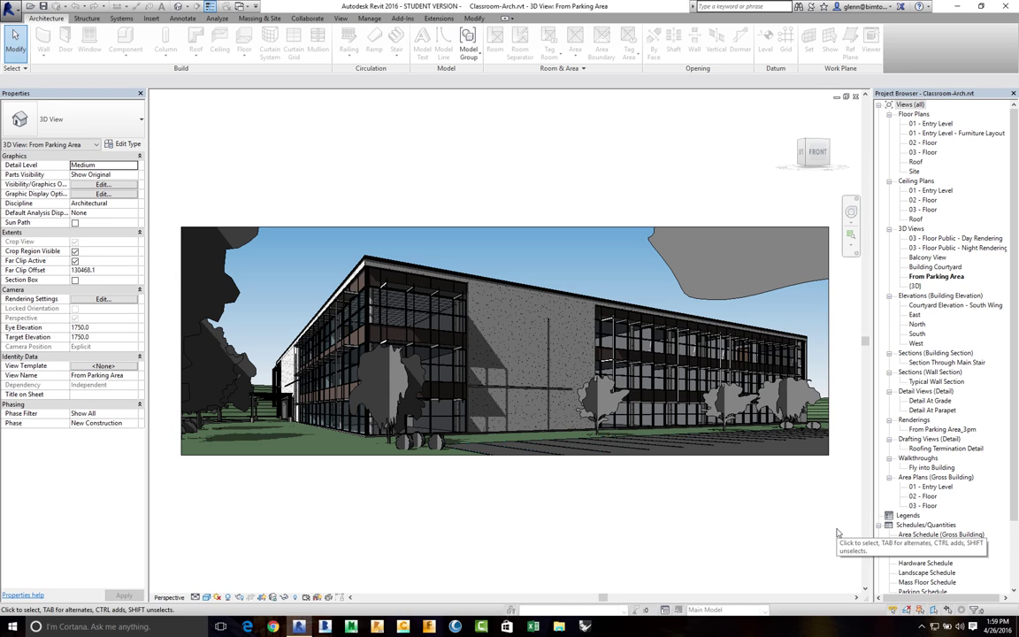
# - Open the default {3D} view and get a close view of the classroom building on its site
pyautogui.click(179, 6)
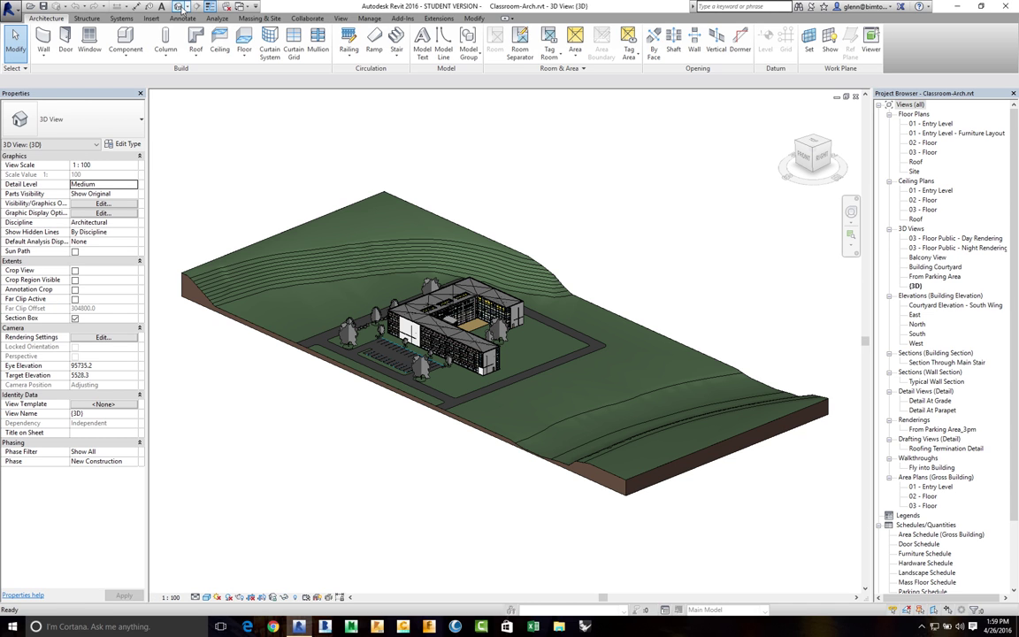
pyautogui.click(852, 239)
pyautogui.moveTo(389, 282); pyautogui.dragTo(536, 391)
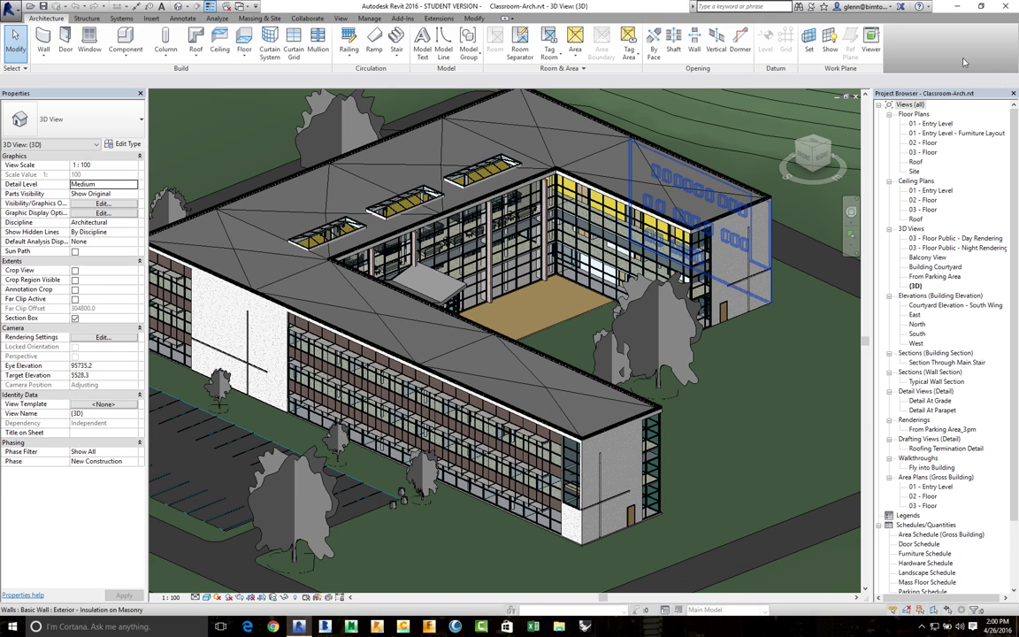
# - Open the 01 - Entry Level floor plan and frame the end of the classroom wing around Conference 103 and Stair 132
pyautogui.doubleClick(926, 123)
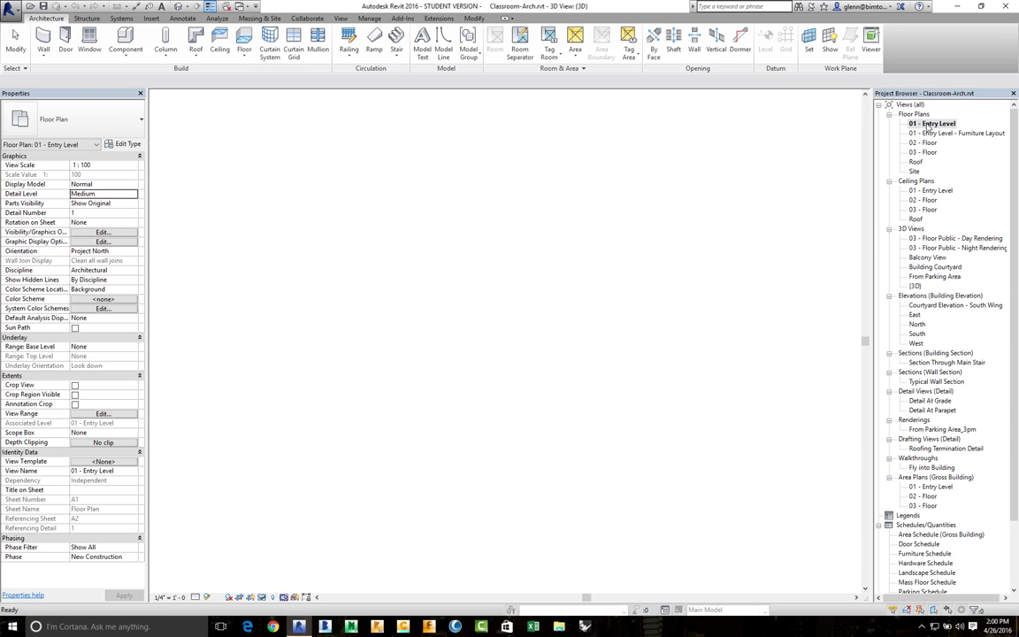
pyautogui.press('super+a')
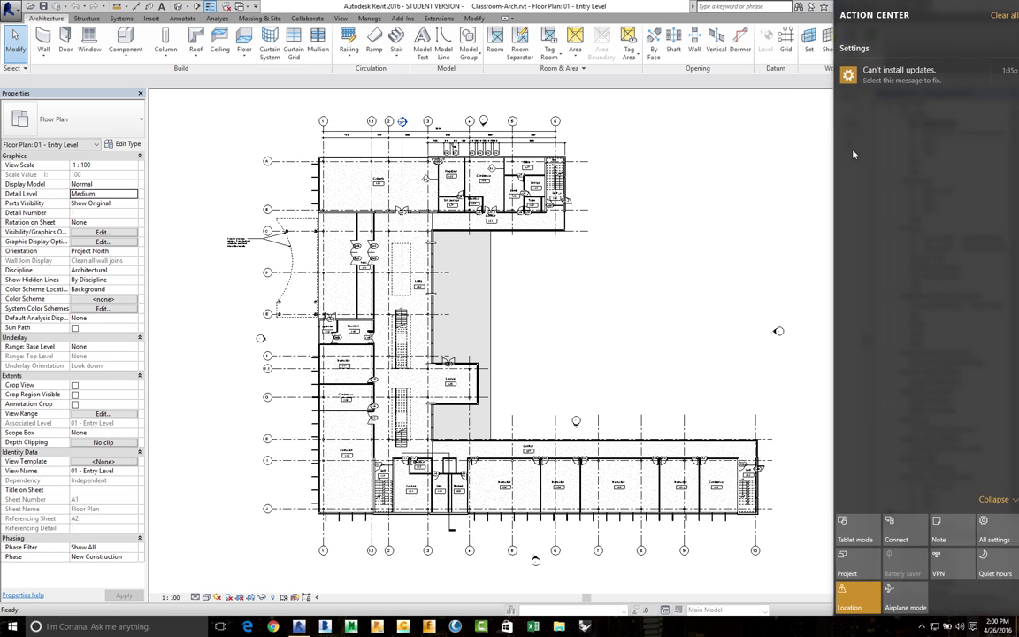
pyautogui.press('super+a')
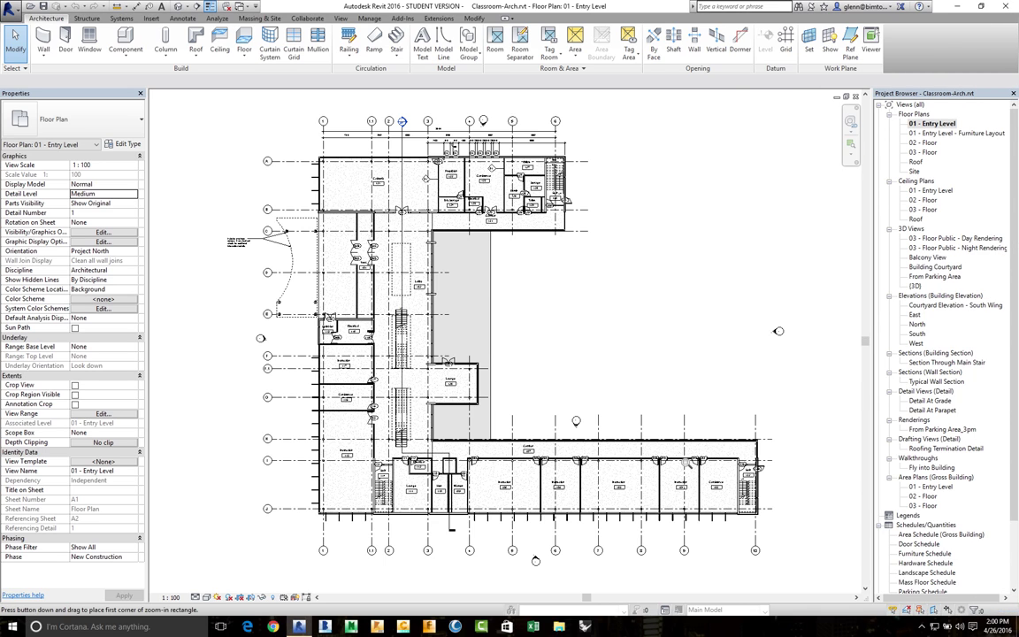
pyautogui.moveTo(575, 390); pyautogui.dragTo(769, 550)
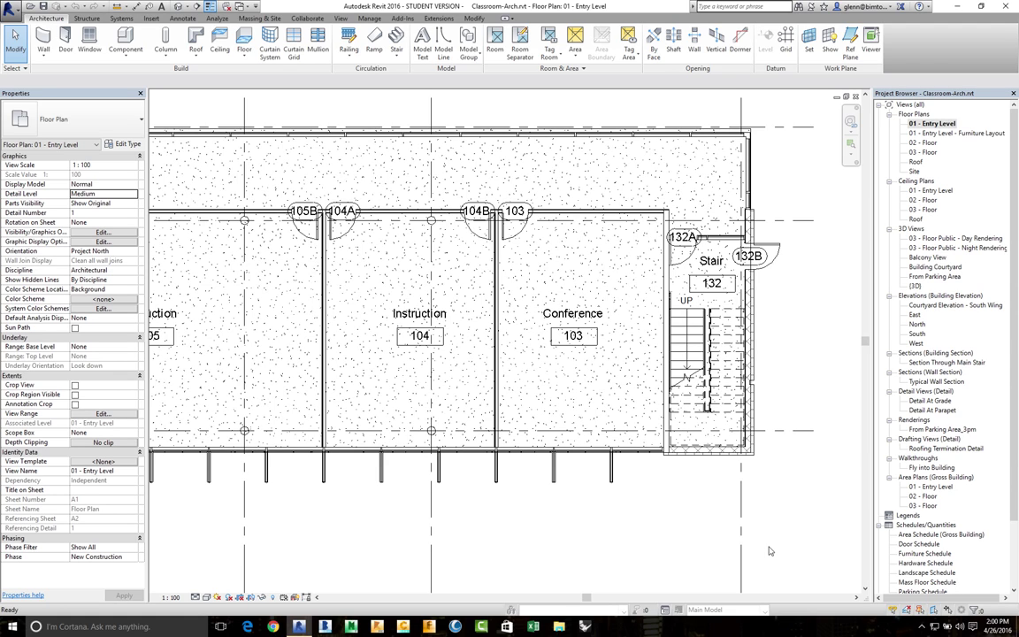
# - Inspect the properties of the round structural column on the corridor side of Instruction 104, and clear the selection
pyautogui.click(432, 221)
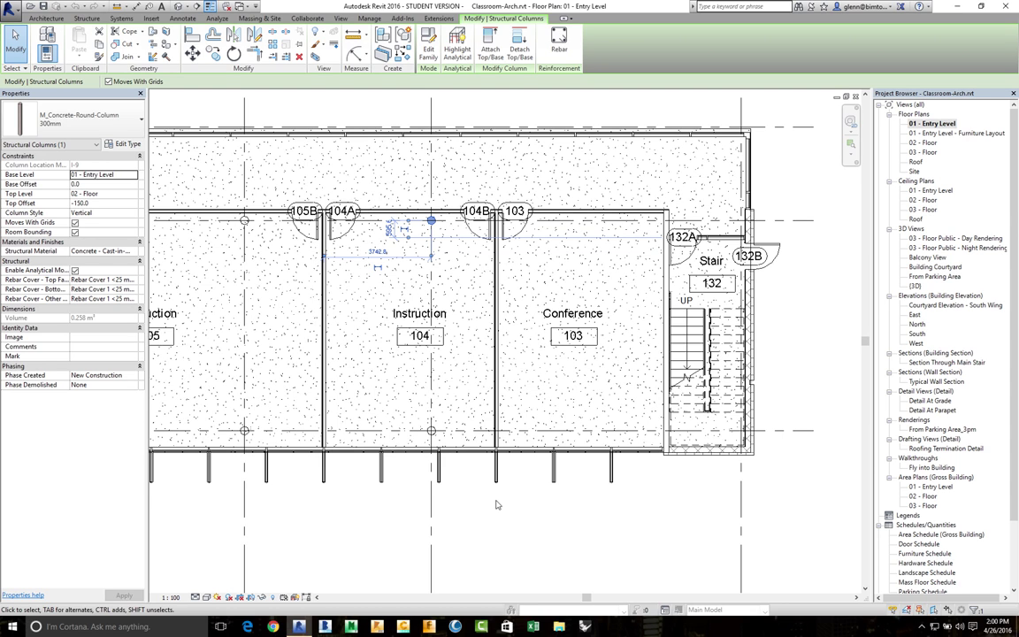
pyautogui.scroll(-2, 496, 505)
pyautogui.scroll(-2, 496, 505)
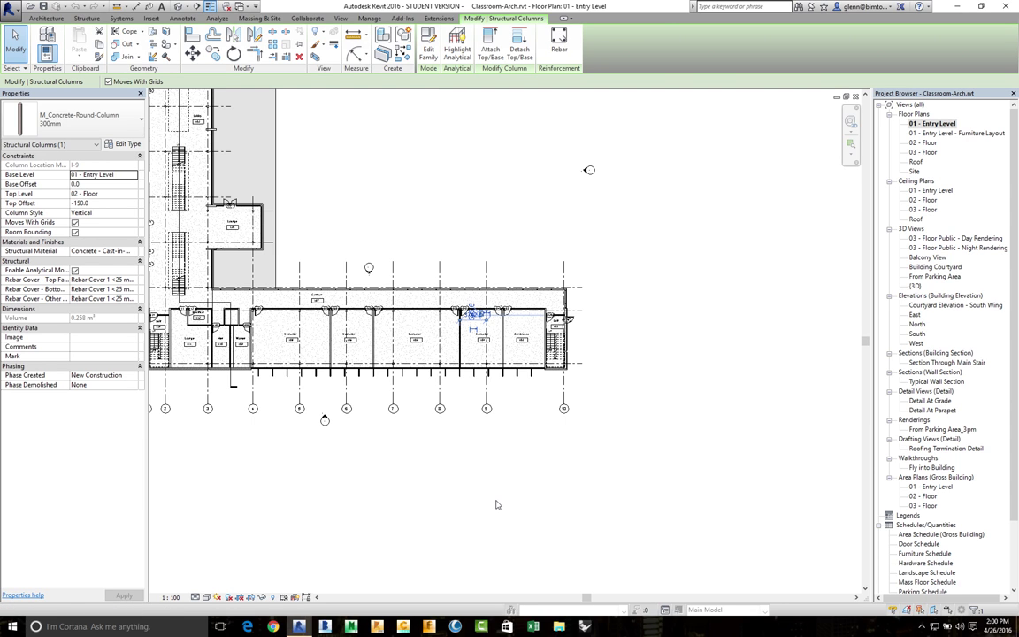
pyautogui.press('Escape')
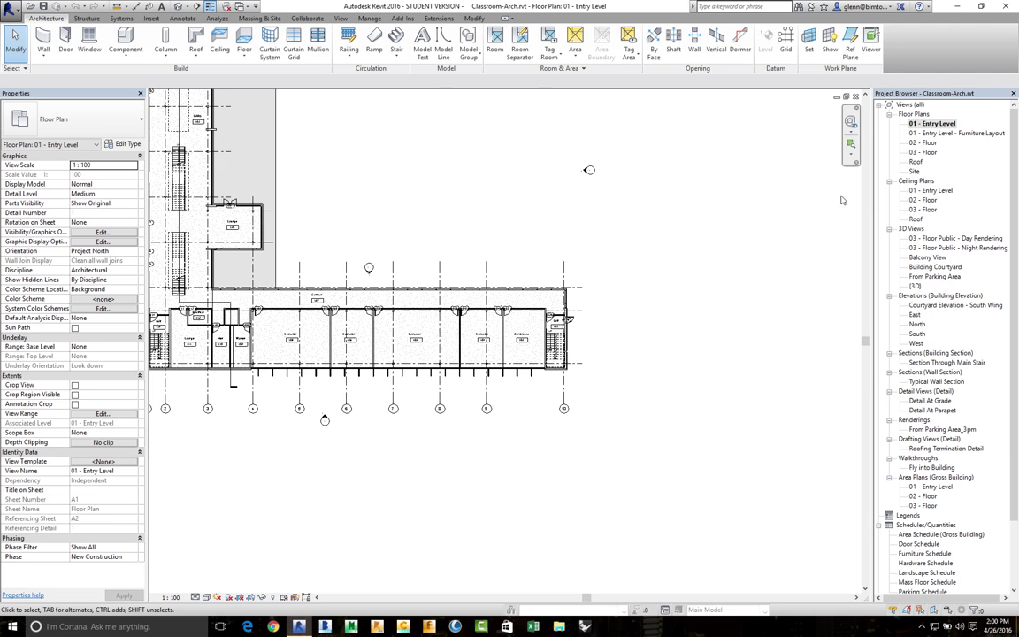
# - Examine how the columns line up with grids 6 to 10 along the classroom wing
pyautogui.press('z')
pyautogui.press('r')
pyautogui.moveTo(280, 230); pyautogui.dragTo(659, 424)
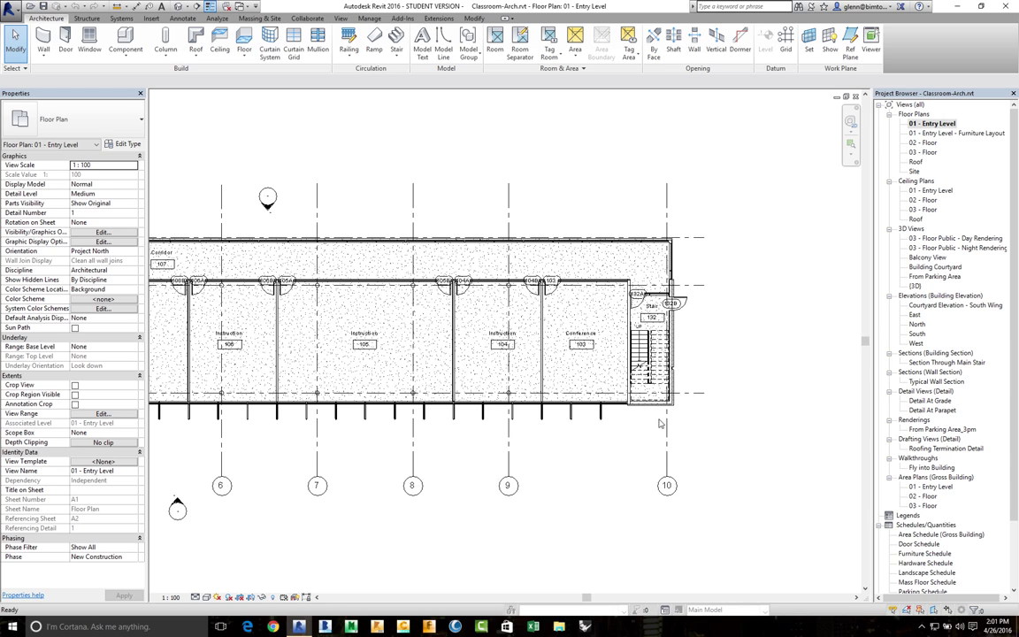
pyautogui.press('z')
pyautogui.press('f')
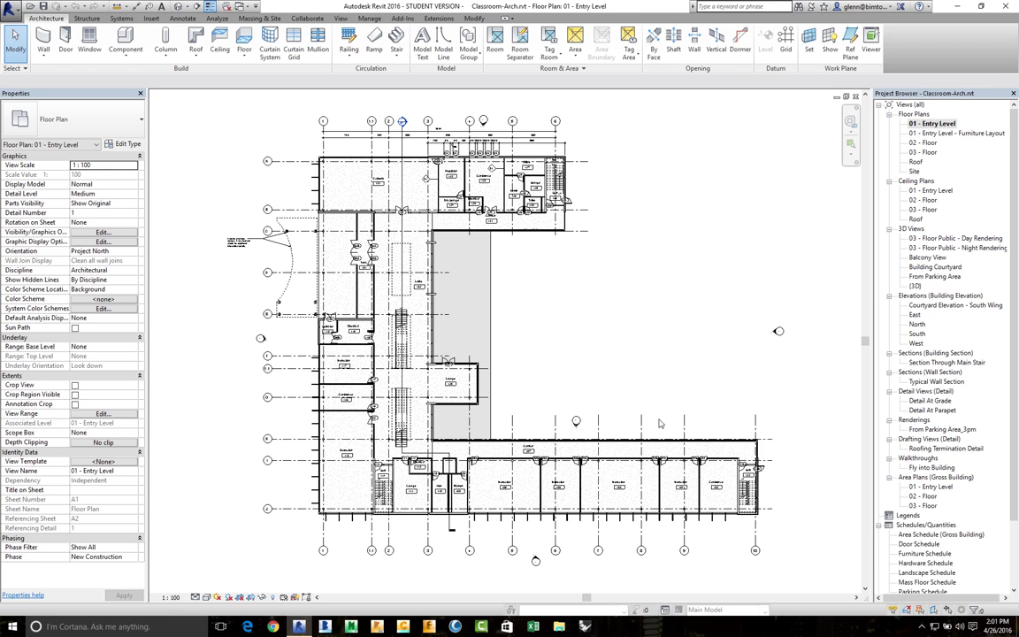
# - Examine the column grid and its spacing around Cafeteria 121 and the adjoining entry and conference rooms
pyautogui.press('z')
pyautogui.press('r')
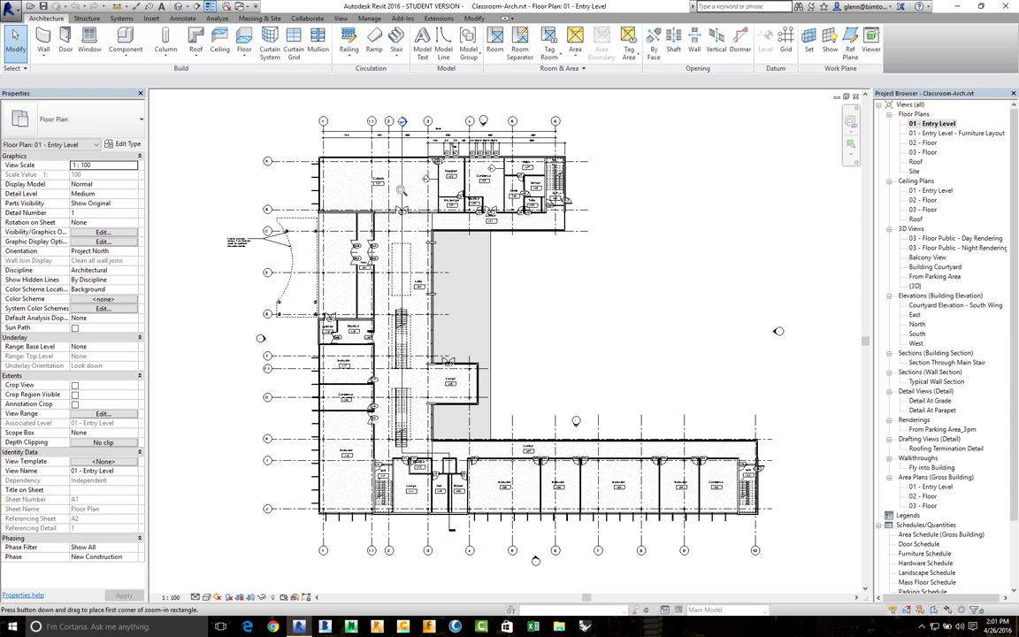
pyautogui.moveTo(228, 119); pyautogui.dragTo(463, 239)
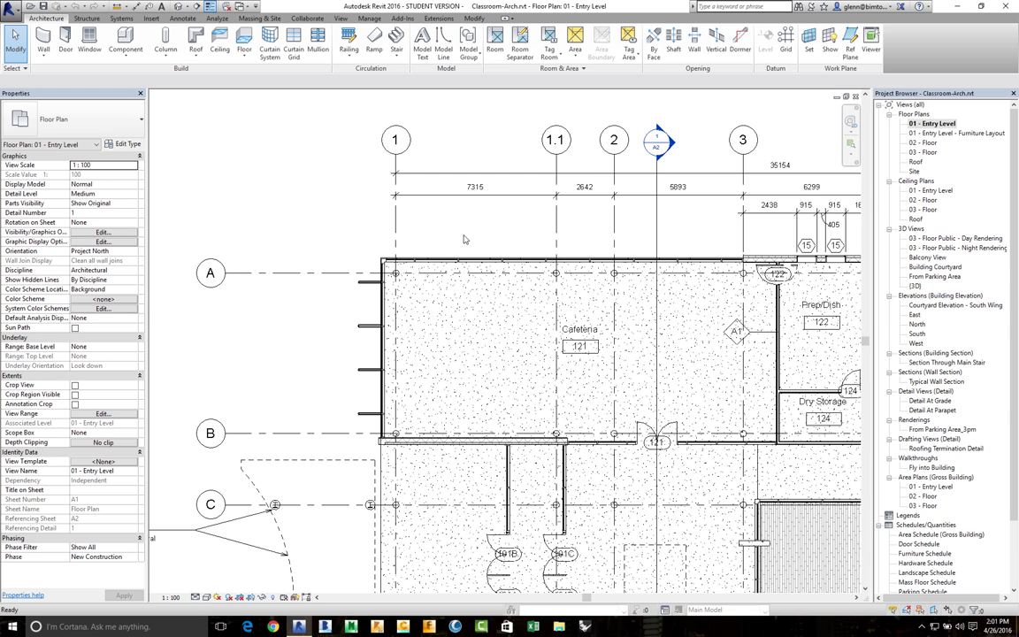
pyautogui.press('z')
pyautogui.press('o')
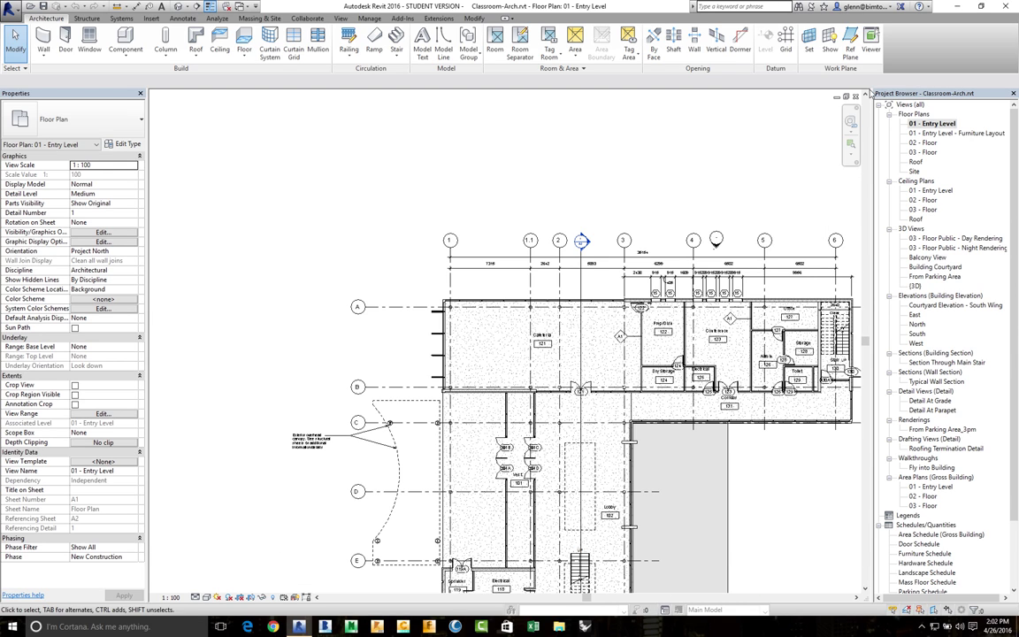
pyautogui.press('z')
pyautogui.press('r')
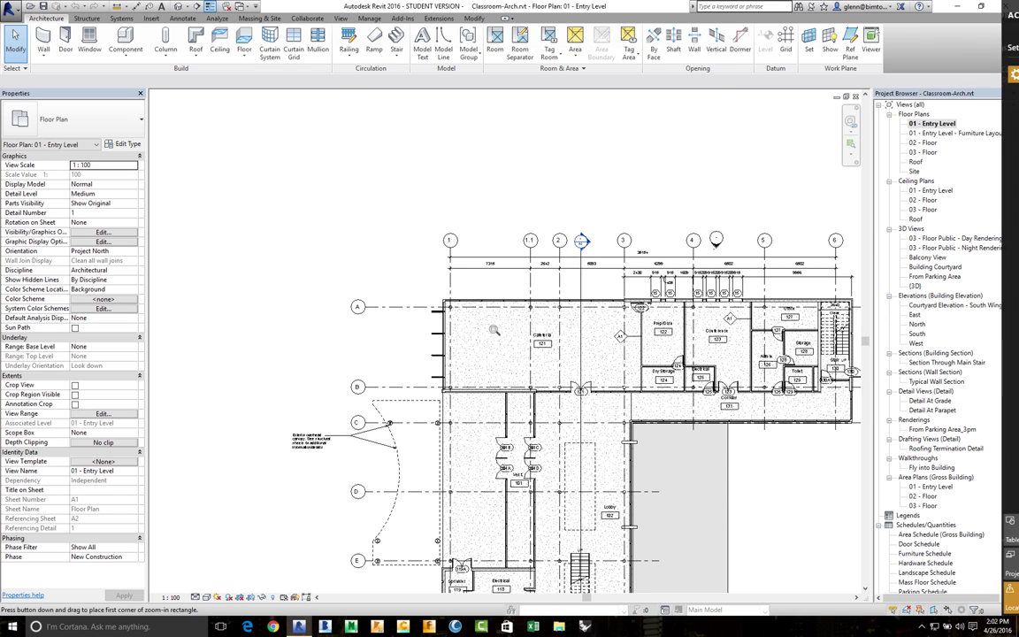
pyautogui.moveTo(390, 276); pyautogui.dragTo(758, 483)
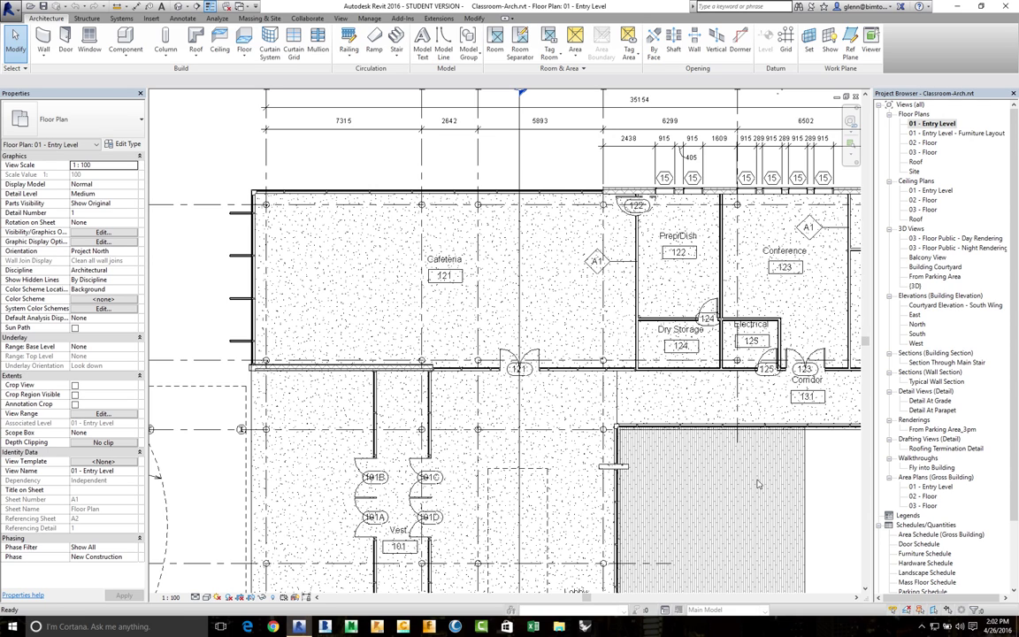
pyautogui.press('z')
pyautogui.press('f')
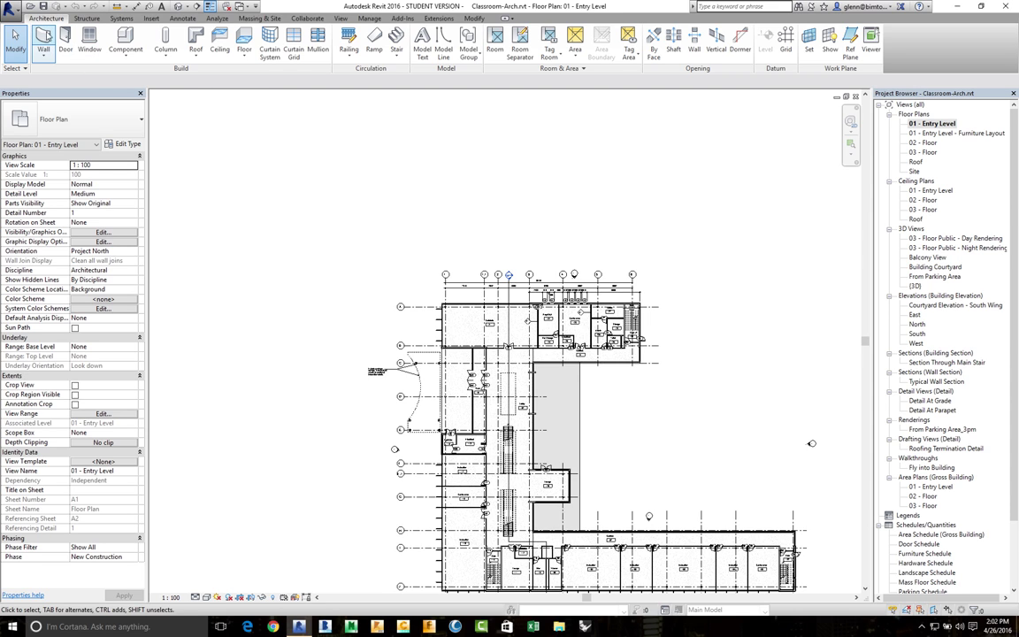
# - Open Classroom-Struct.rvt from the Classroom Building v2016 folder and turn the 3D view to the opposite back-right corner
pyautogui.click(31, 7)
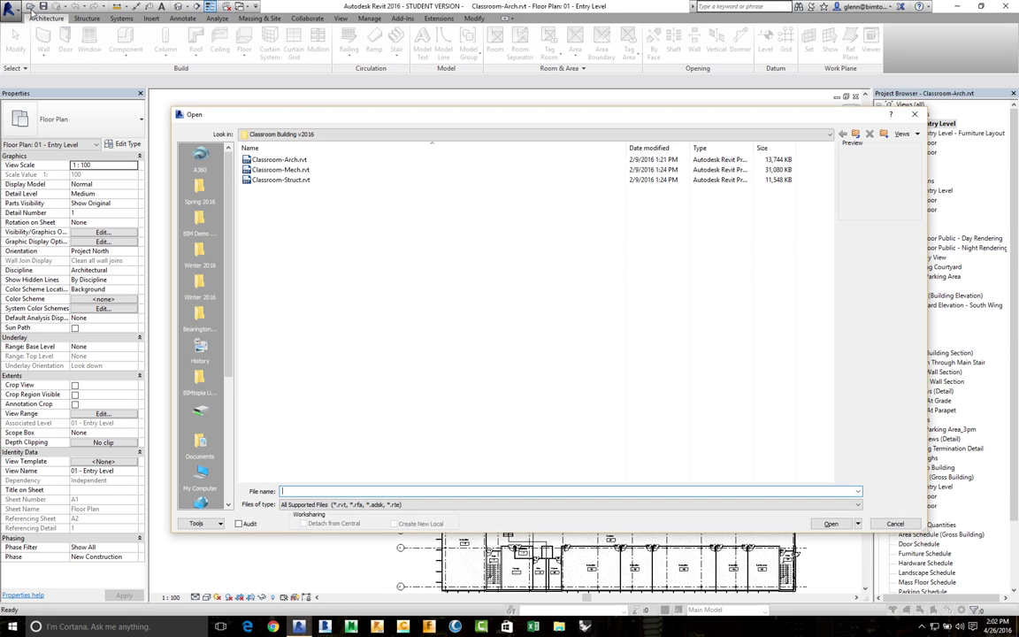
pyautogui.click(287, 180)
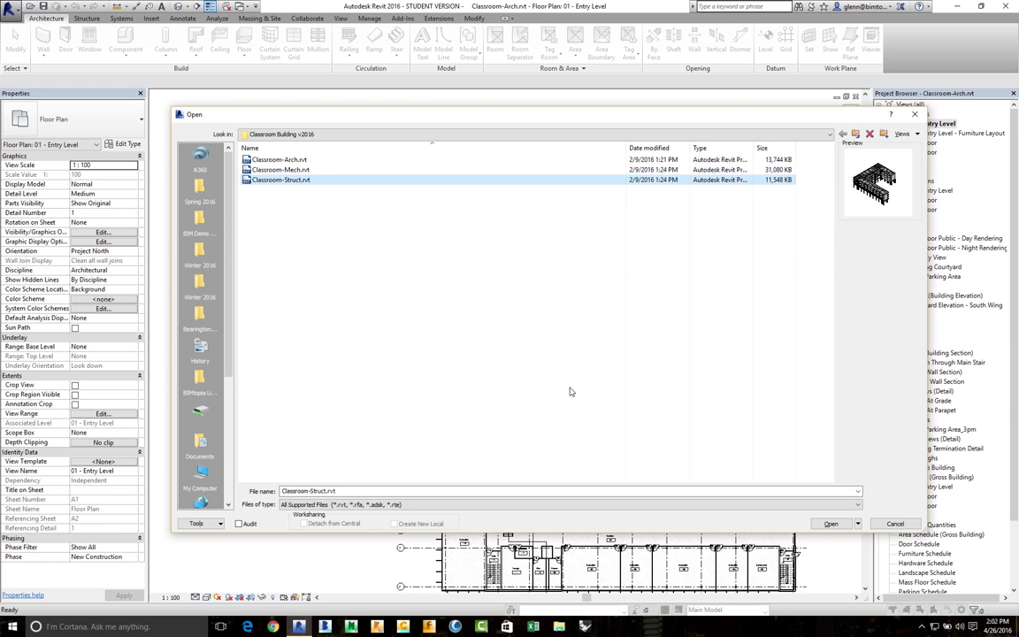
pyautogui.click(830, 522)
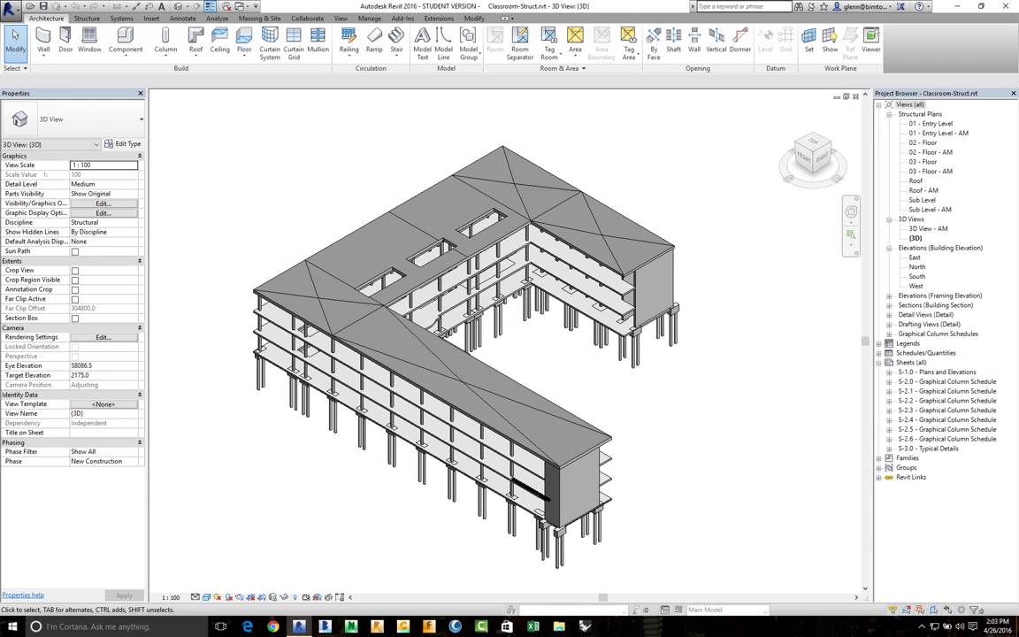
pyautogui.click(797, 144)
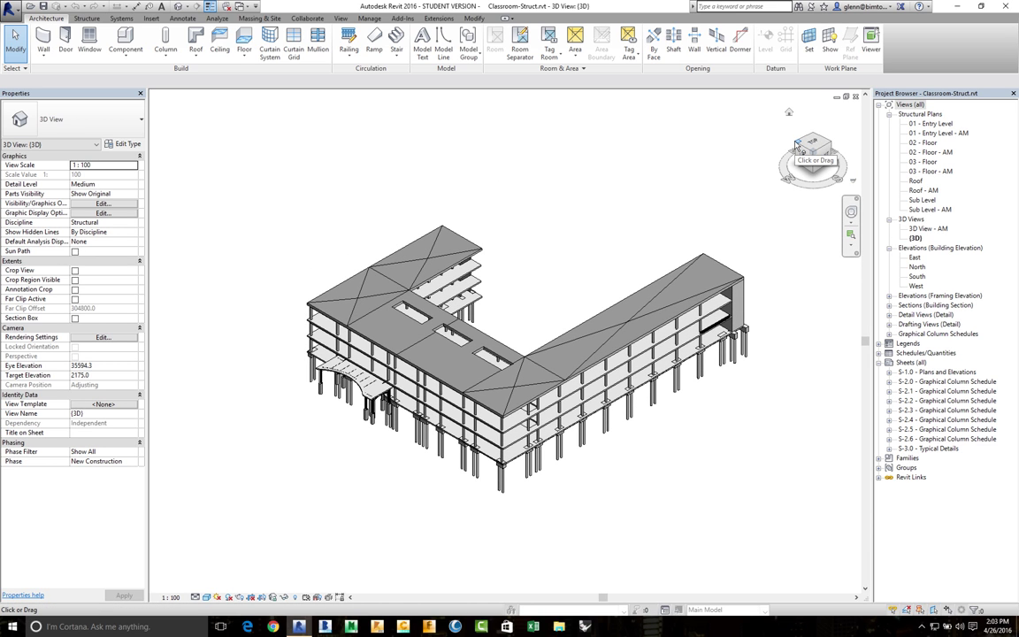
pyautogui.click(797, 144)
pyautogui.click(797, 144)
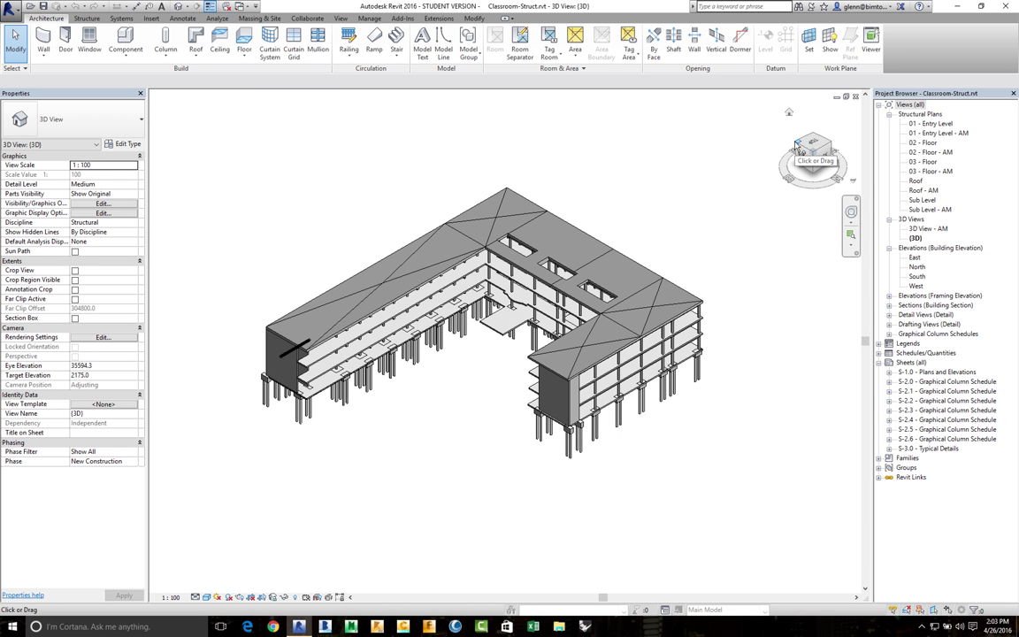
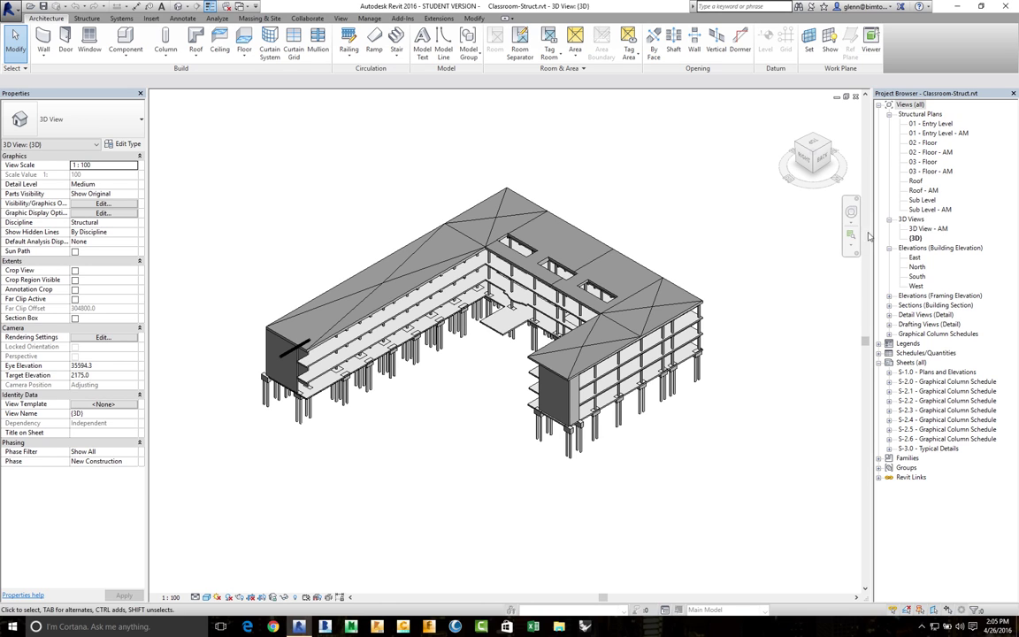
# - Inspect the round concrete column between 03 - Floor and Roof at the wing's end corner, viewing the framing from below roof level
pyautogui.press('z')
pyautogui.press('r')
pyautogui.moveTo(610, 260); pyautogui.dragTo(665, 355)
pyautogui.click(580, 226)
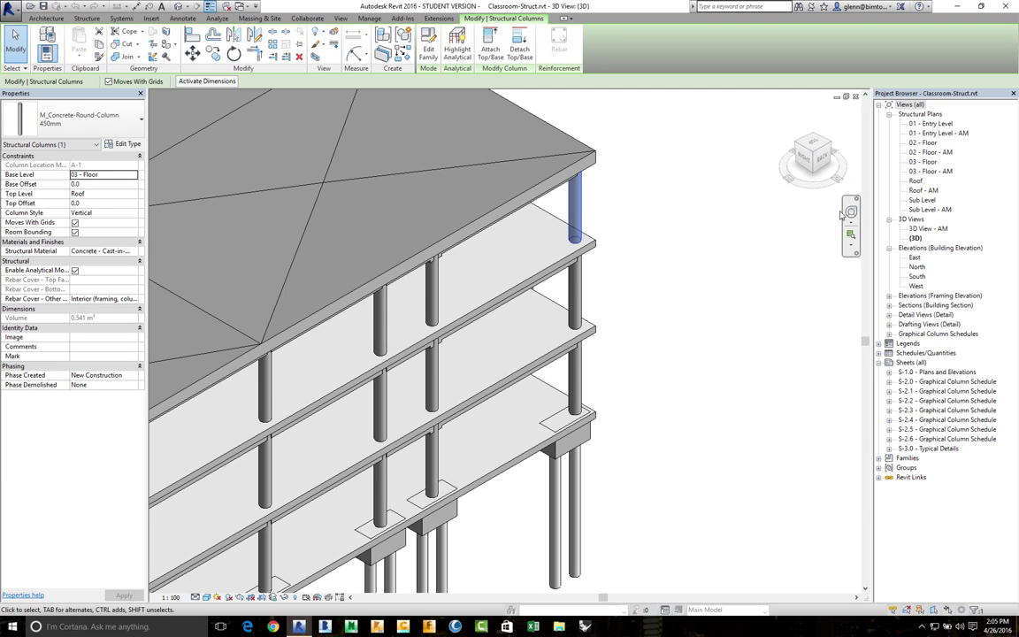
pyautogui.click(850, 214)
pyautogui.moveTo(670, 311); pyautogui.dragTo(654, 246)
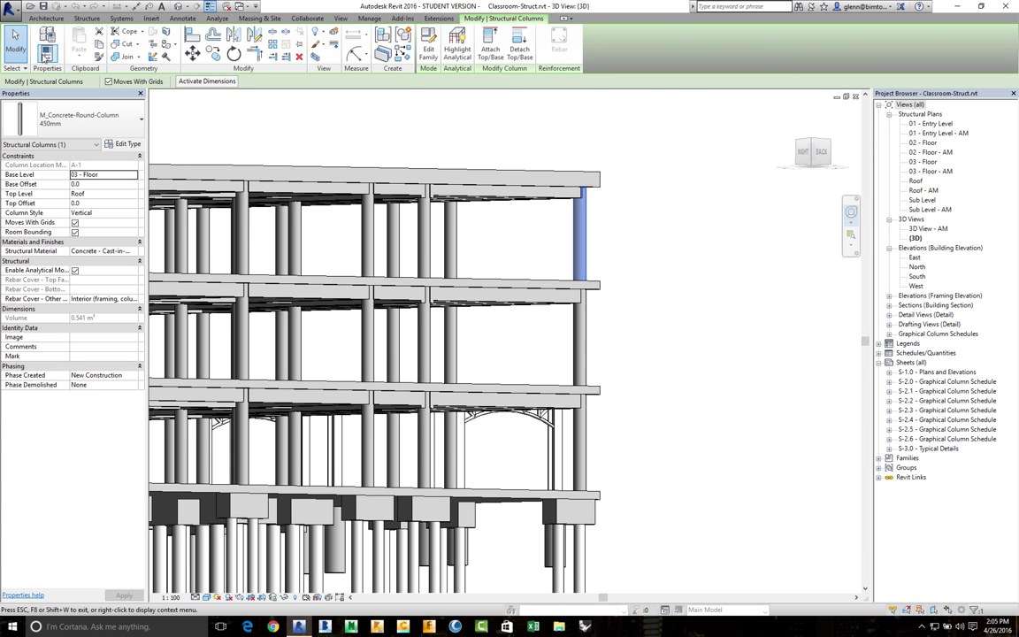
pyautogui.click(15, 38)
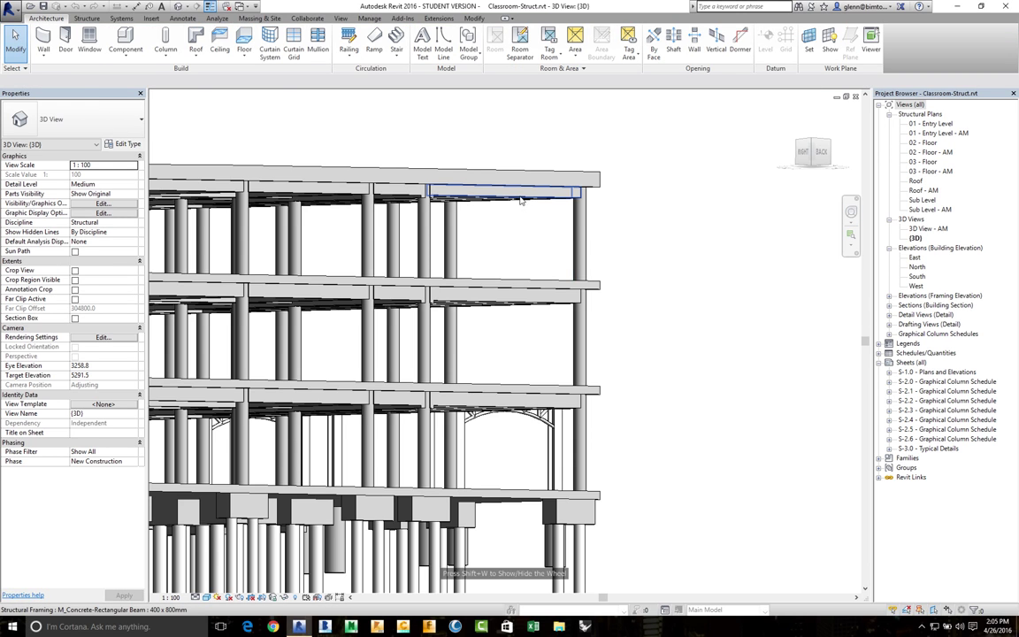
# - Change the roof girder in the end bay to the M_Concrete-Rectangular Beam 600 x 900 type
pyautogui.click(520, 200)
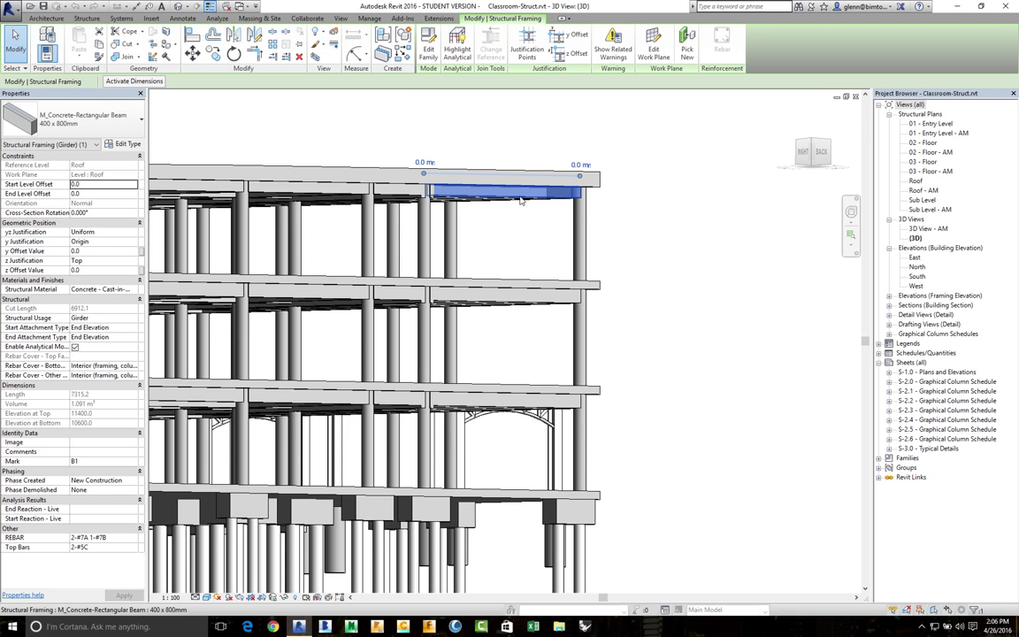
pyautogui.click(136, 126)
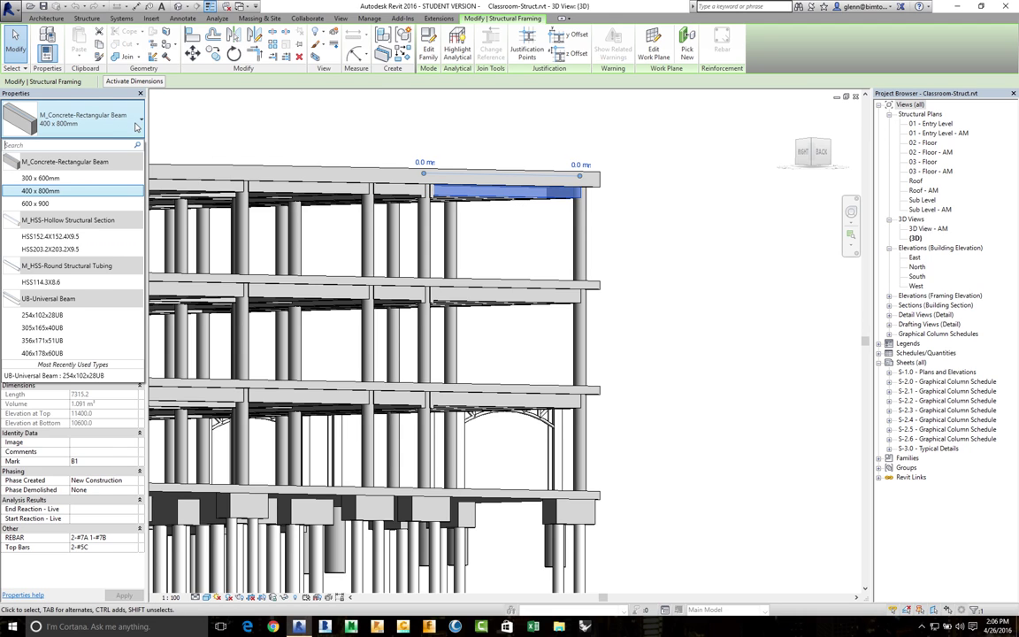
pyautogui.click(44, 204)
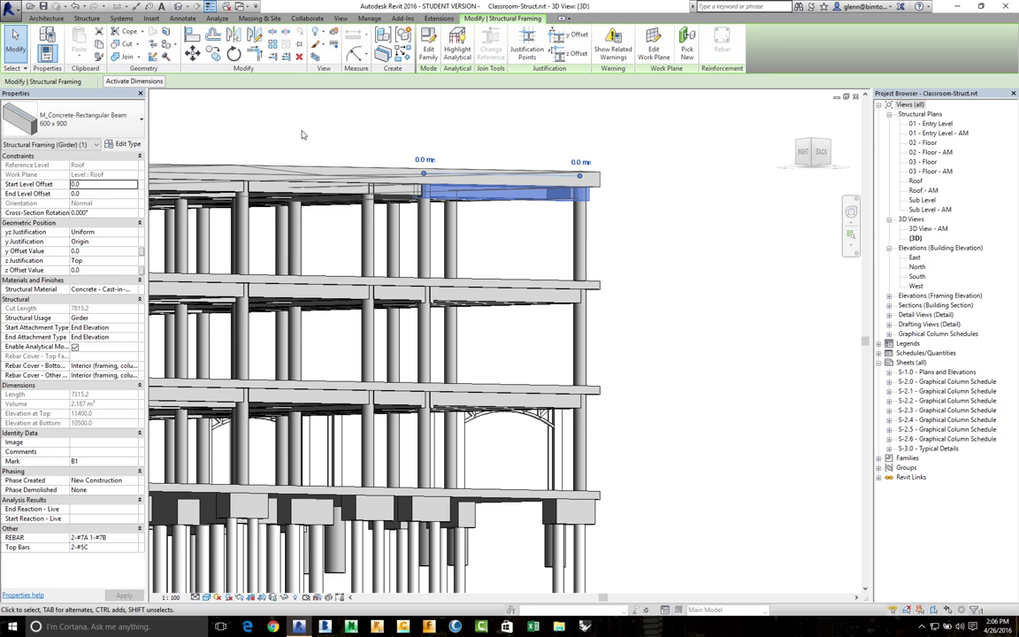
pyautogui.press('Escape')
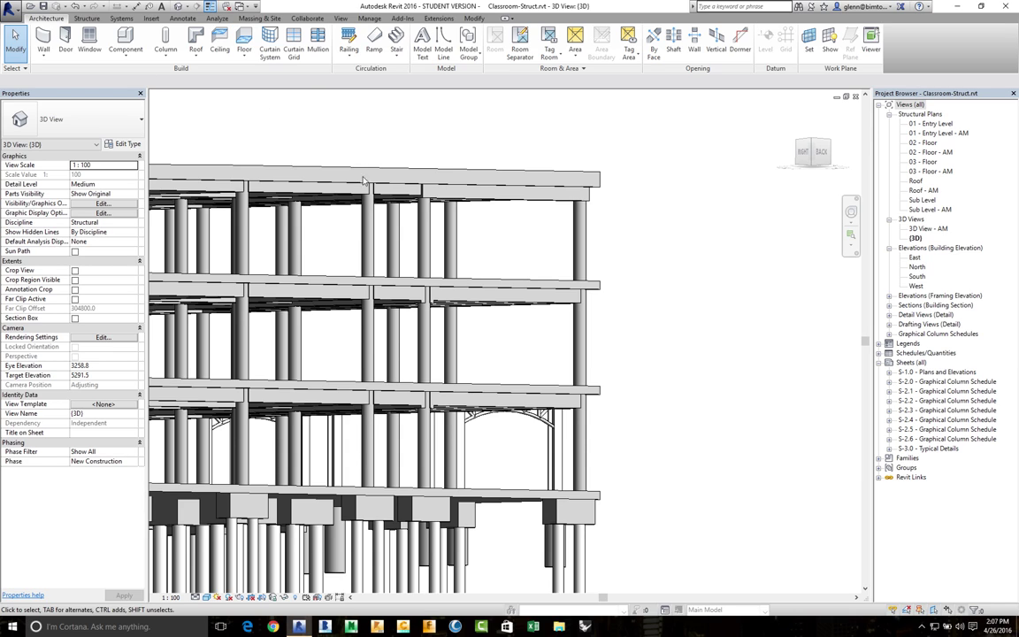
# - Restore the home orientation of the structural model's 3D view
pyautogui.click(790, 116)
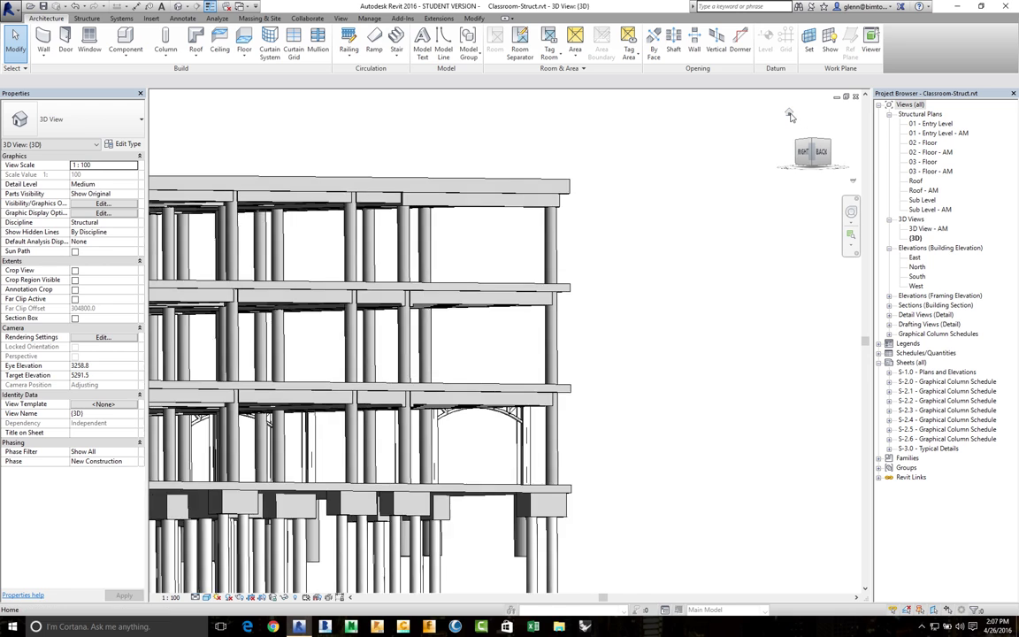
pyautogui.press('super+a')
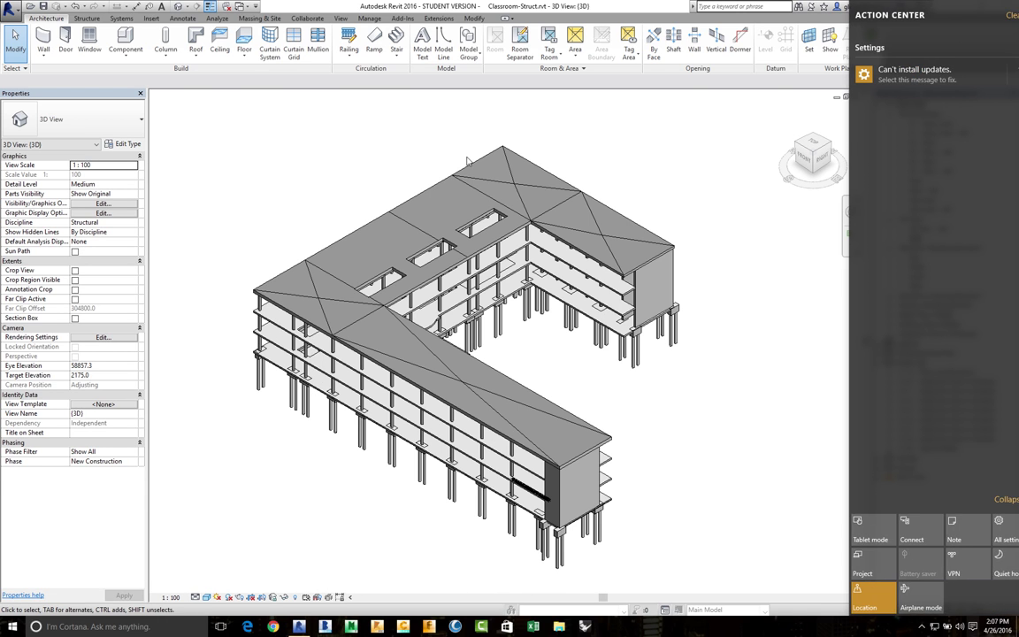
pyautogui.click(198, 152)
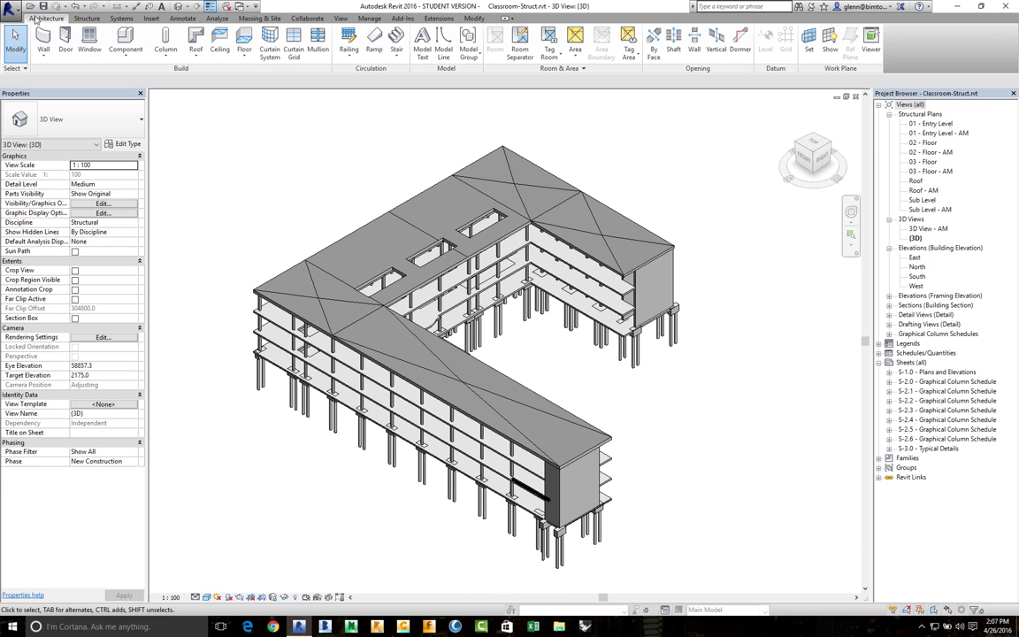
# - Open Classroom-Mech.rvt and display the whole mechanical model in the default {3D} view
pyautogui.click(29, 7)
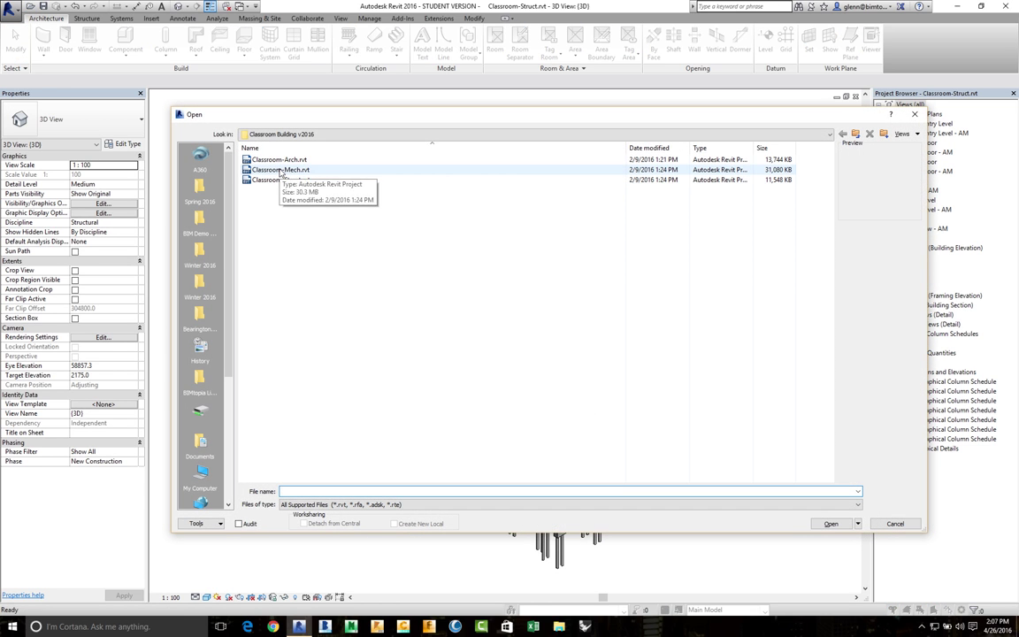
pyautogui.click(270, 170)
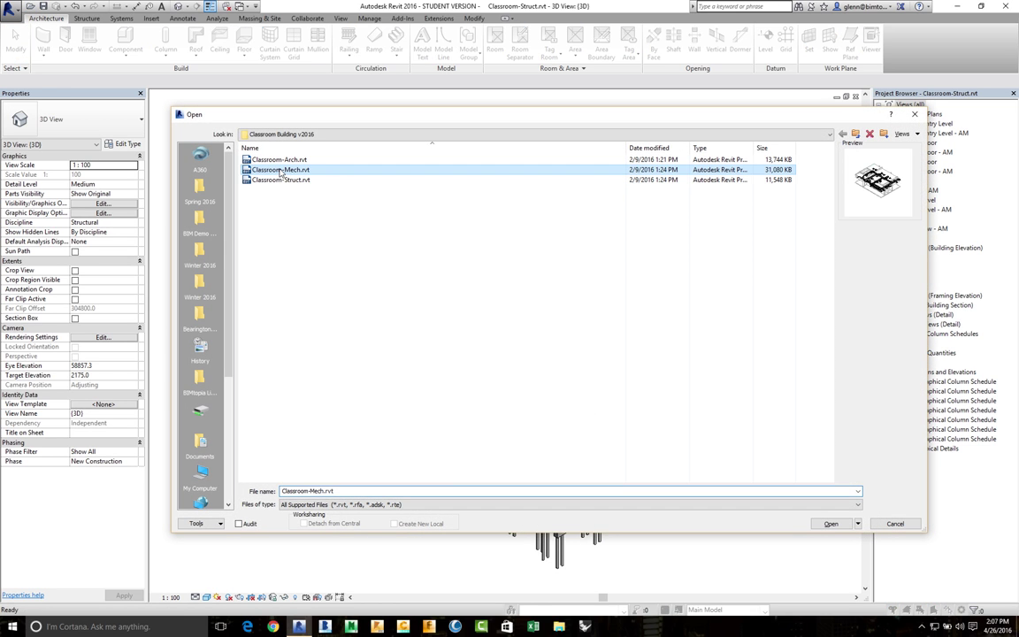
pyautogui.click(831, 523)
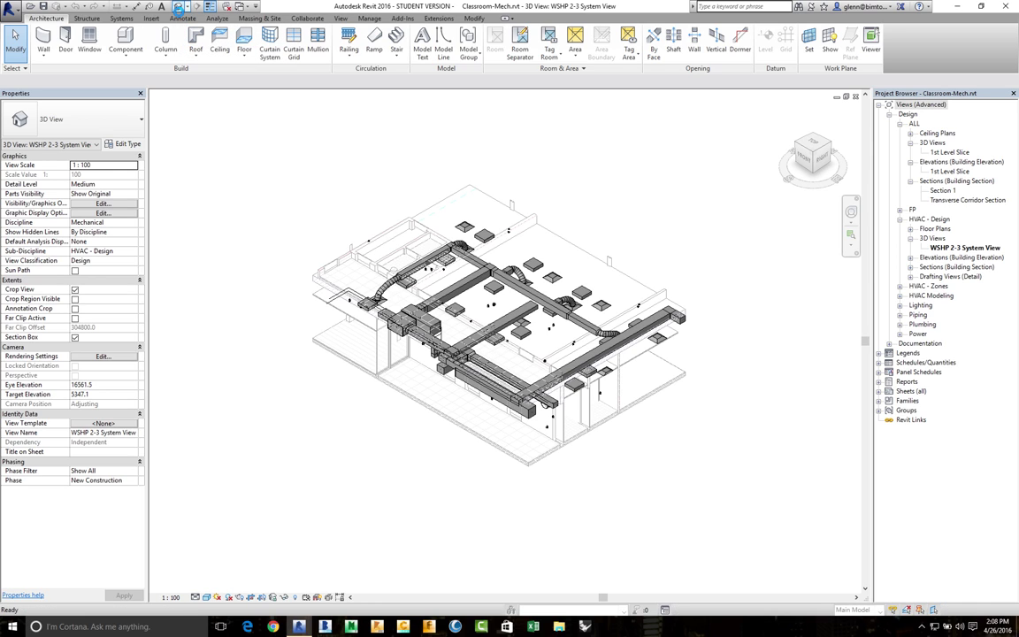
pyautogui.click(179, 7)
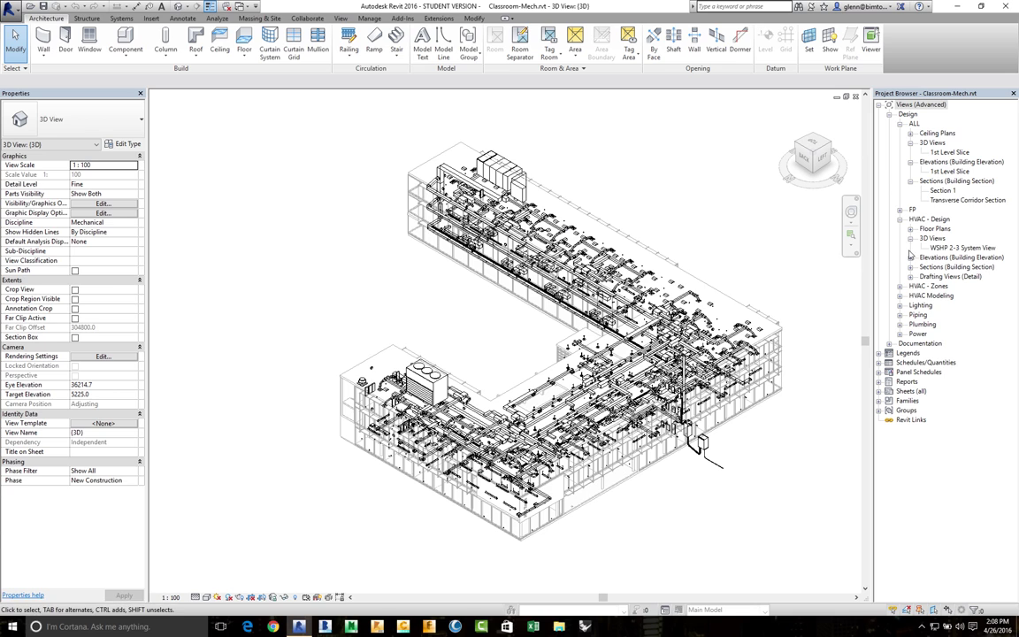
# - Examine the ductwork near the rooftop units, inspecting the properties of two rectangular supply air ducts on Level 3
pyautogui.click(851, 235)
pyautogui.moveTo(394, 133); pyautogui.dragTo(548, 264)
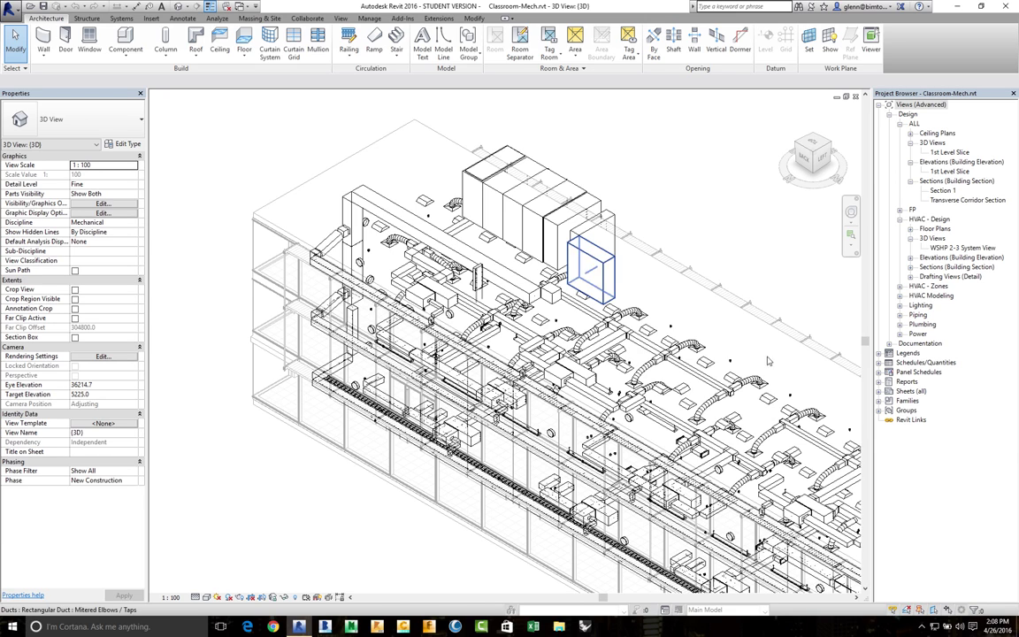
pyautogui.click(697, 383)
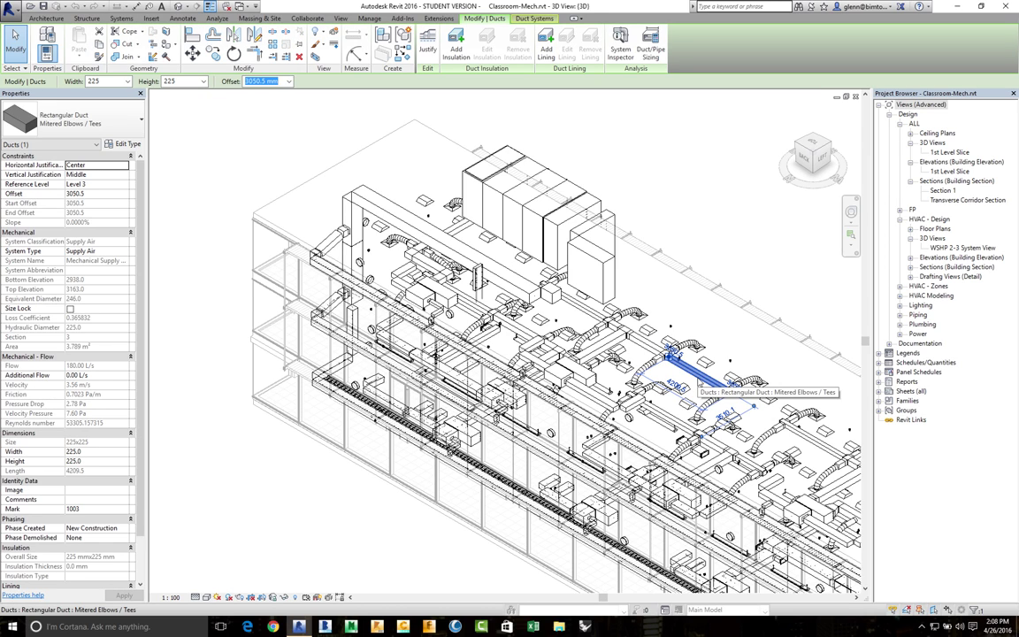
pyautogui.moveTo(696, 383); pyautogui.dragTo(619, 353)
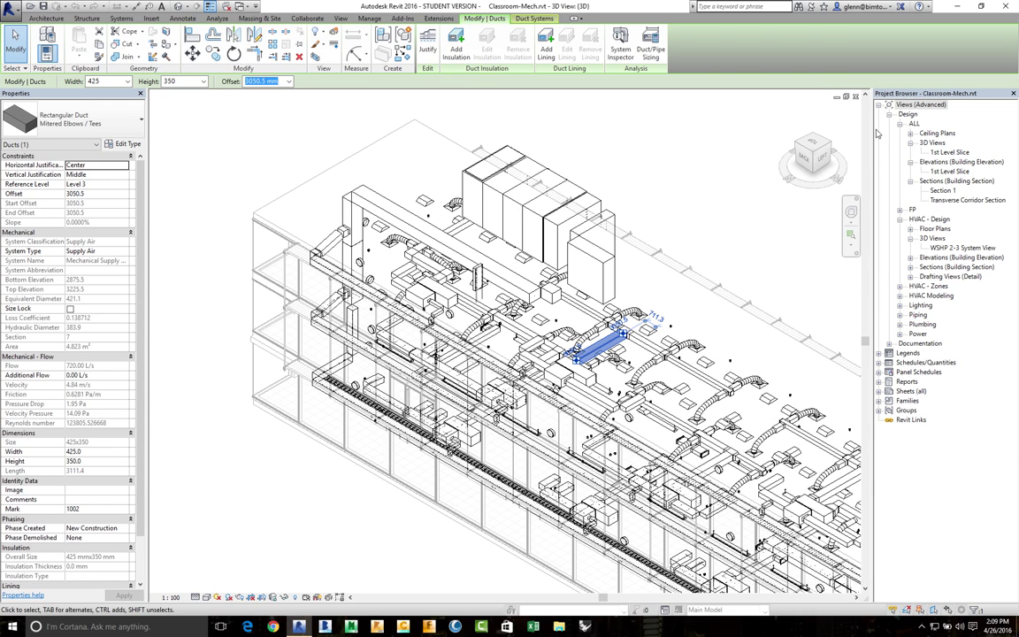
# - Close the mechanical, structural and architectural classroom models, discarding the changes to Classroom-Struct.rvt
pyautogui.click(856, 97)
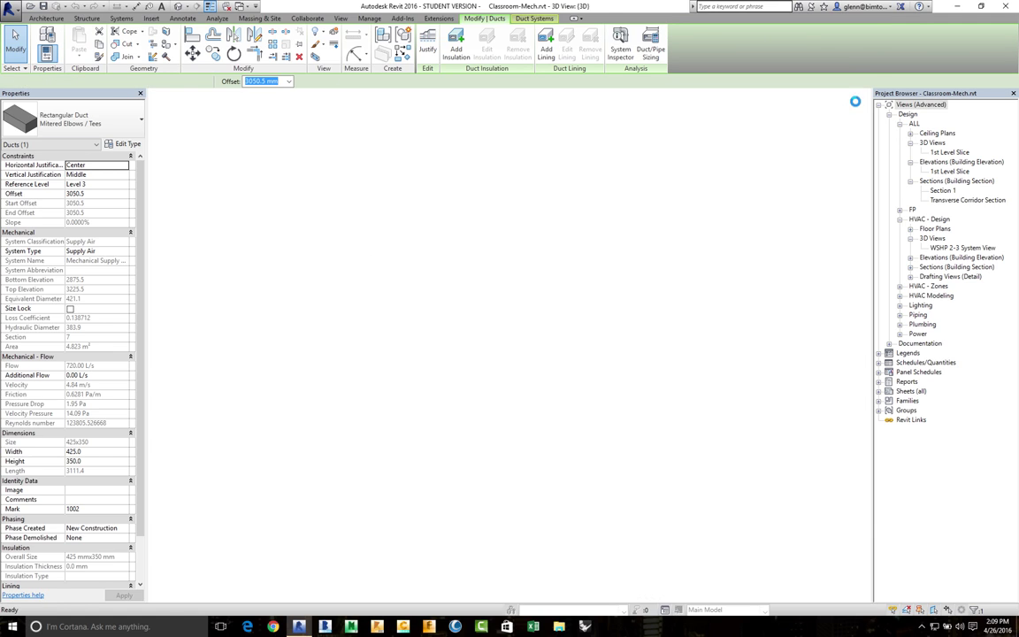
pyautogui.click(854, 98)
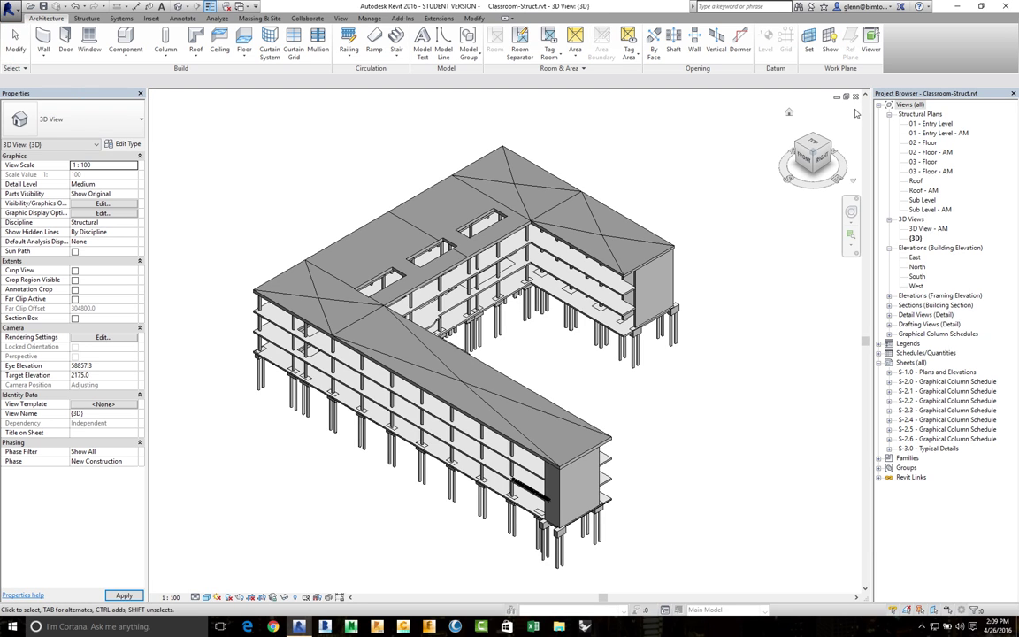
pyautogui.click(855, 95)
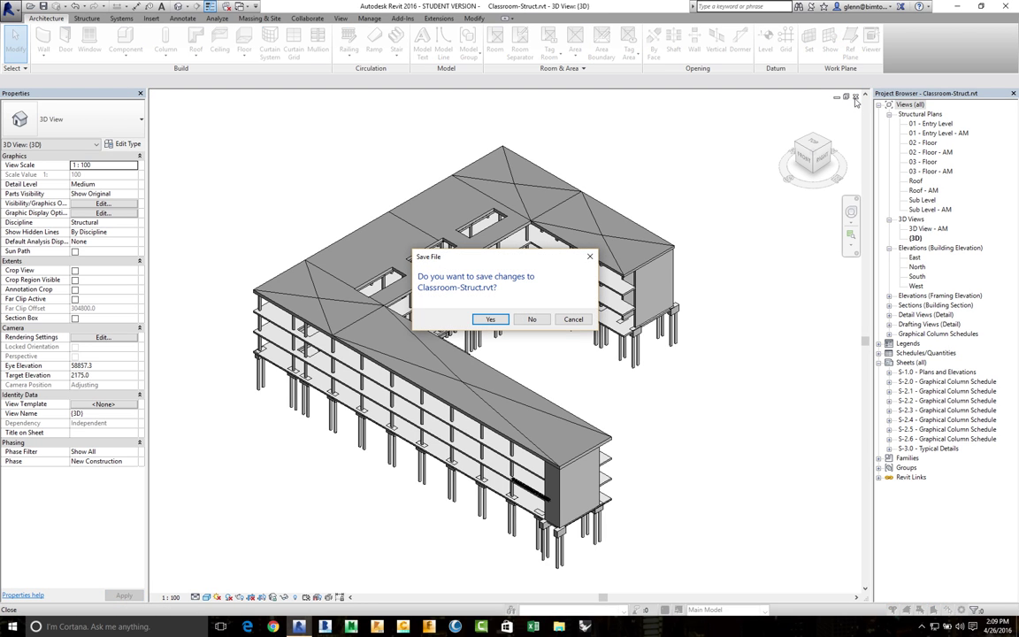
pyautogui.click(538, 320)
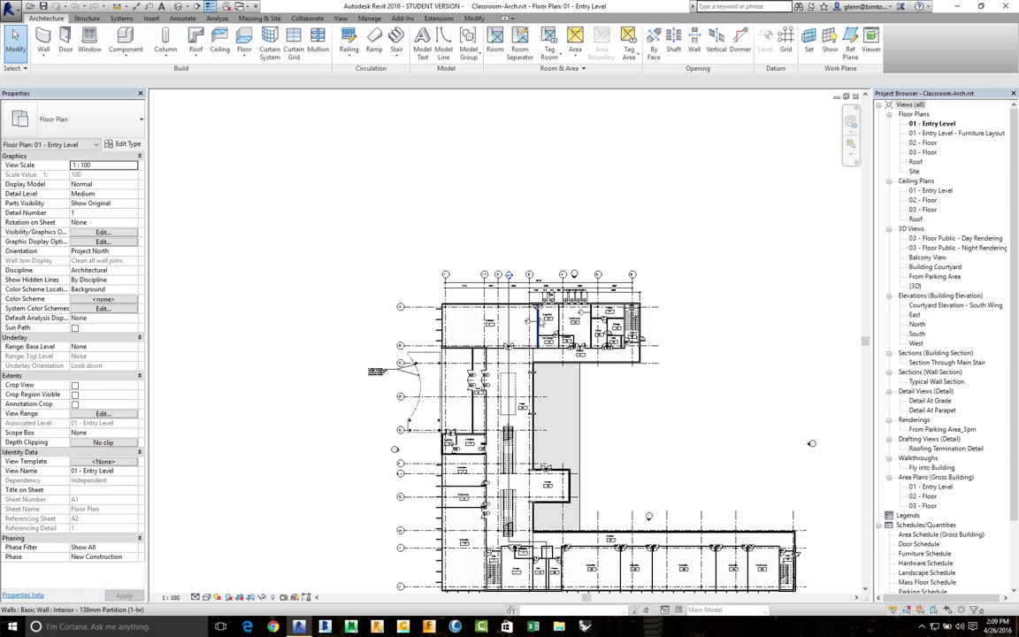
pyautogui.click(855, 97)
pyautogui.click(856, 97)
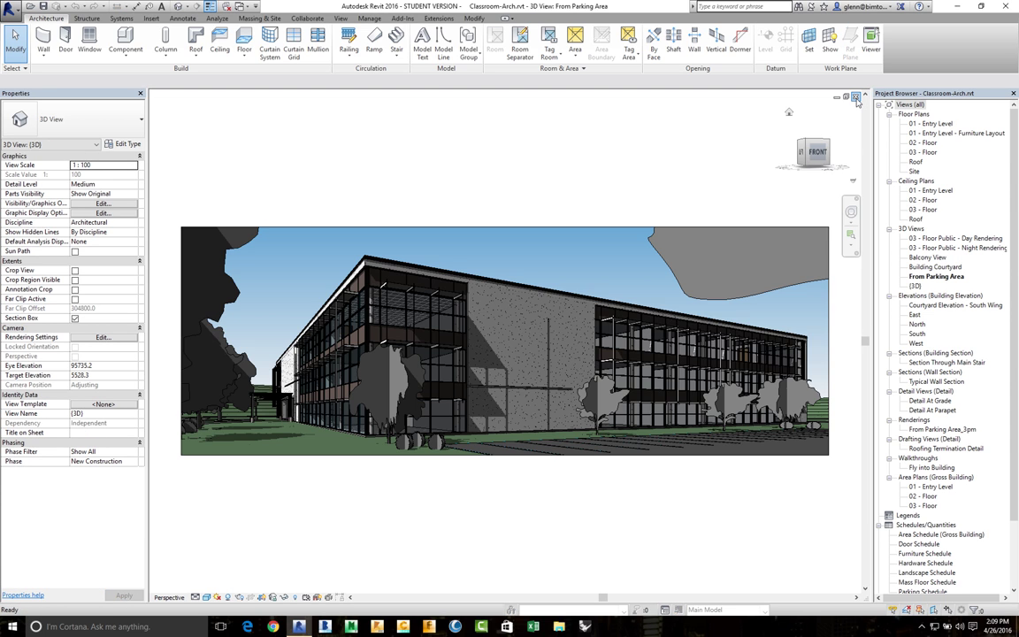
pyautogui.click(855, 97)
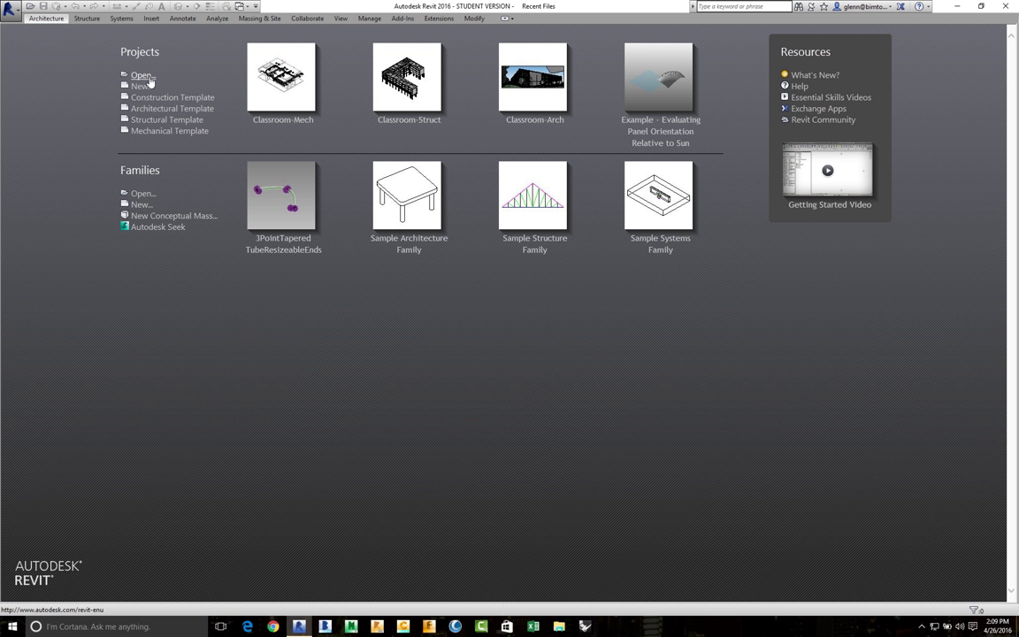
# - Open 0A1 Simple Building Shell.rvt from the Session 9 Model Linking folder and display its Level 0 floor plan
pyautogui.click(150, 80)
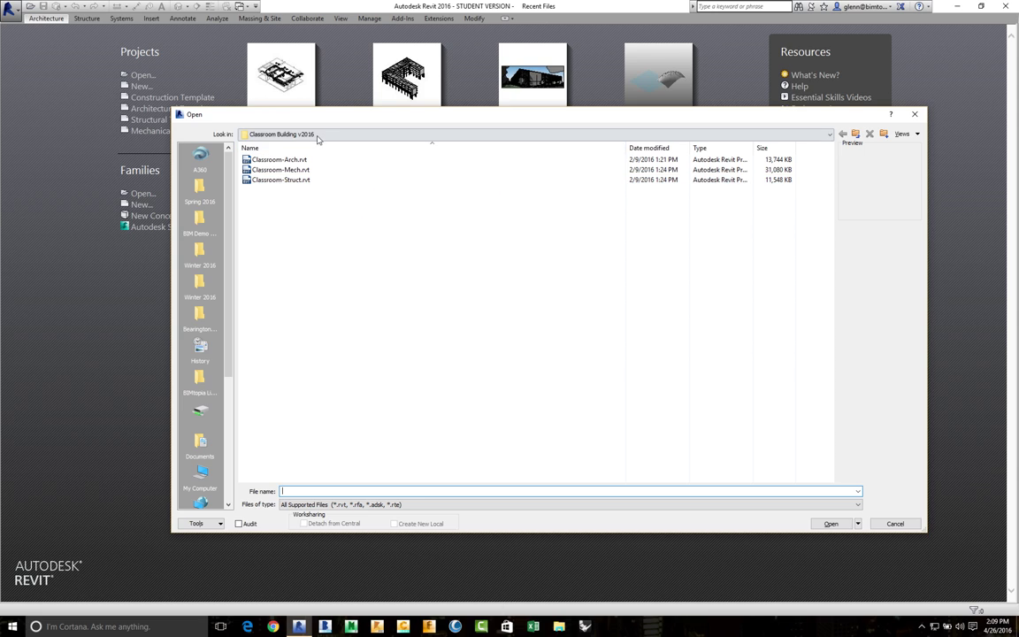
pyautogui.click(317, 135)
pyautogui.click(310, 231)
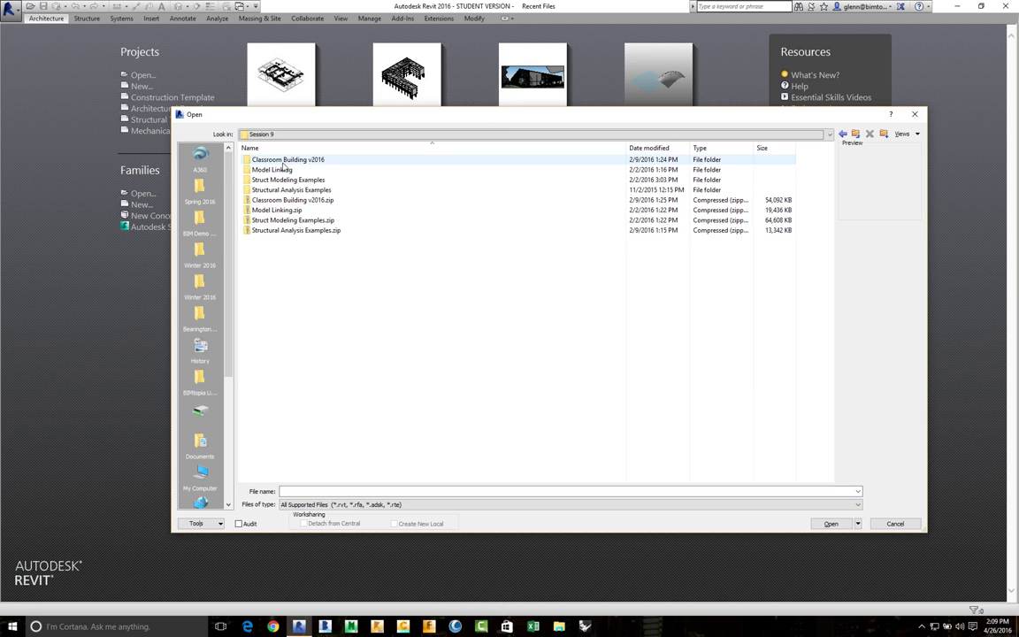
pyautogui.doubleClick(285, 171)
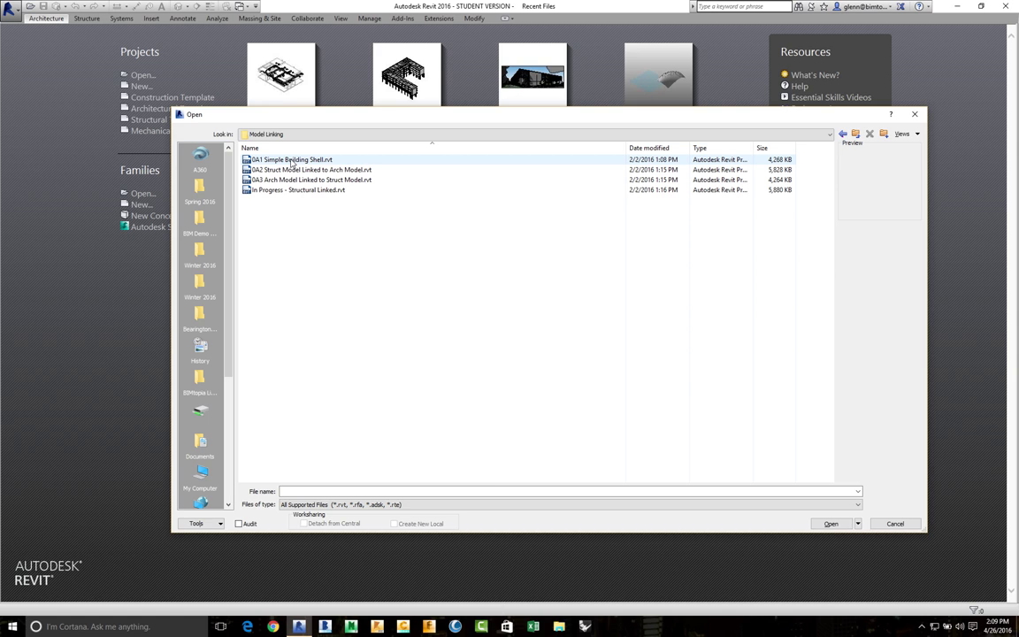
pyautogui.doubleClick(291, 161)
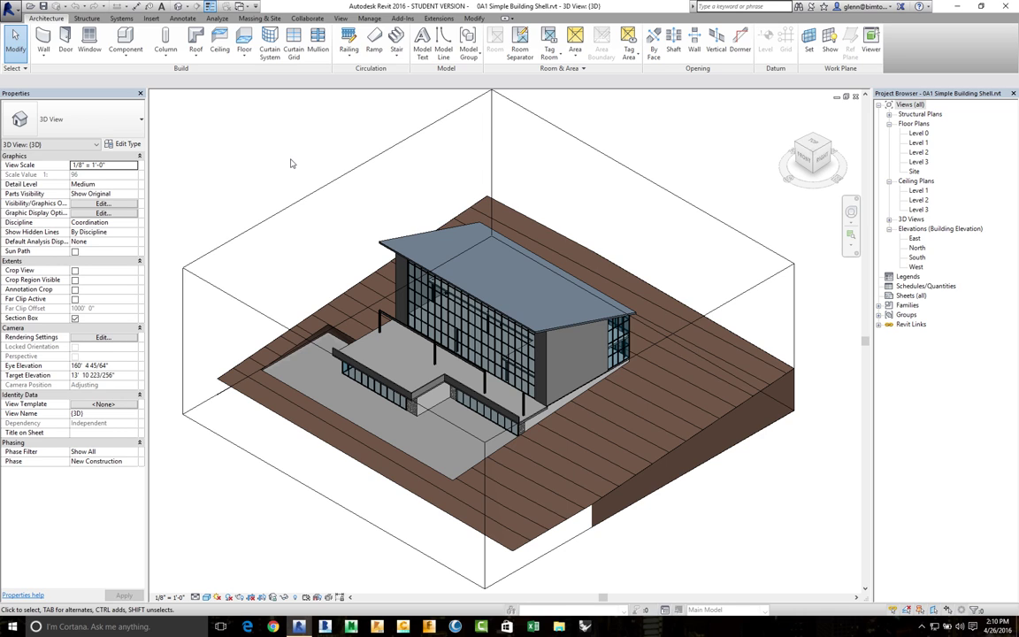
pyautogui.click(920, 134)
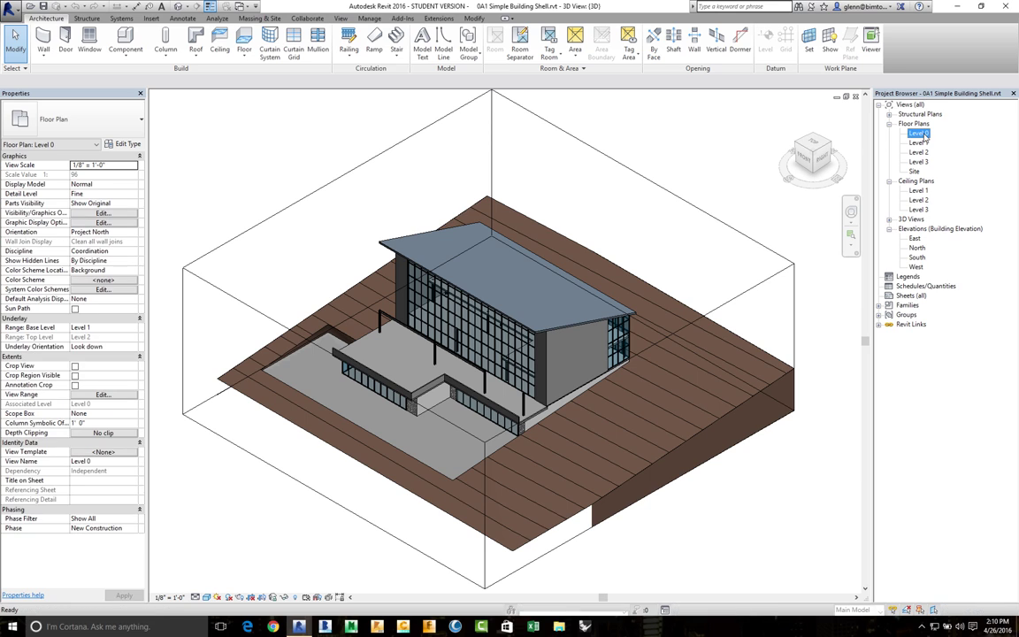
pyautogui.doubleClick(920, 133)
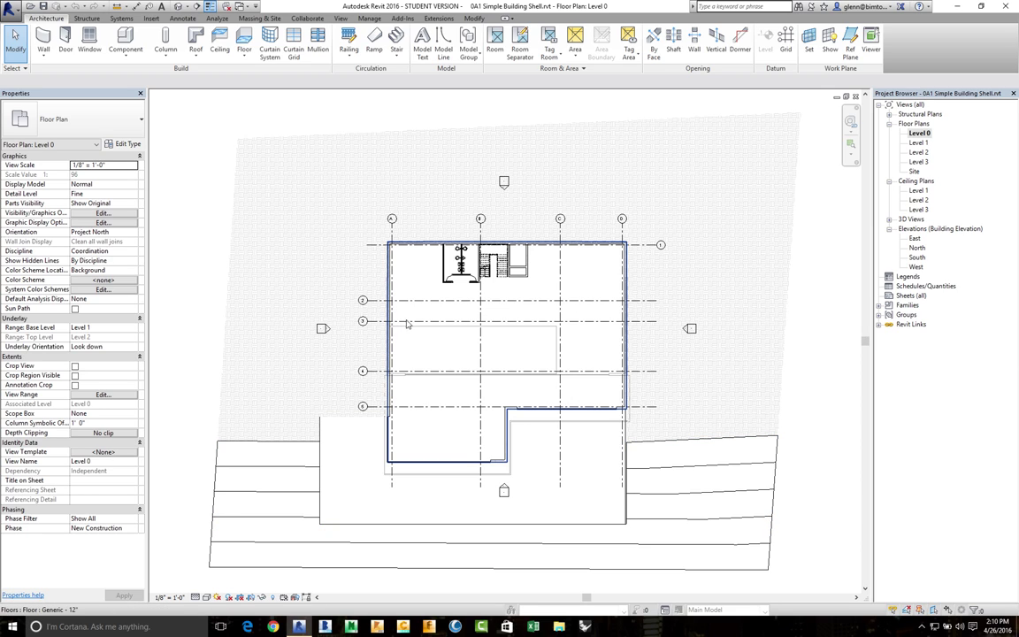
# - Select grid line 3 in the Level 0 plan, and display the building area of the Level 2 floor plan
pyautogui.press('Tab')
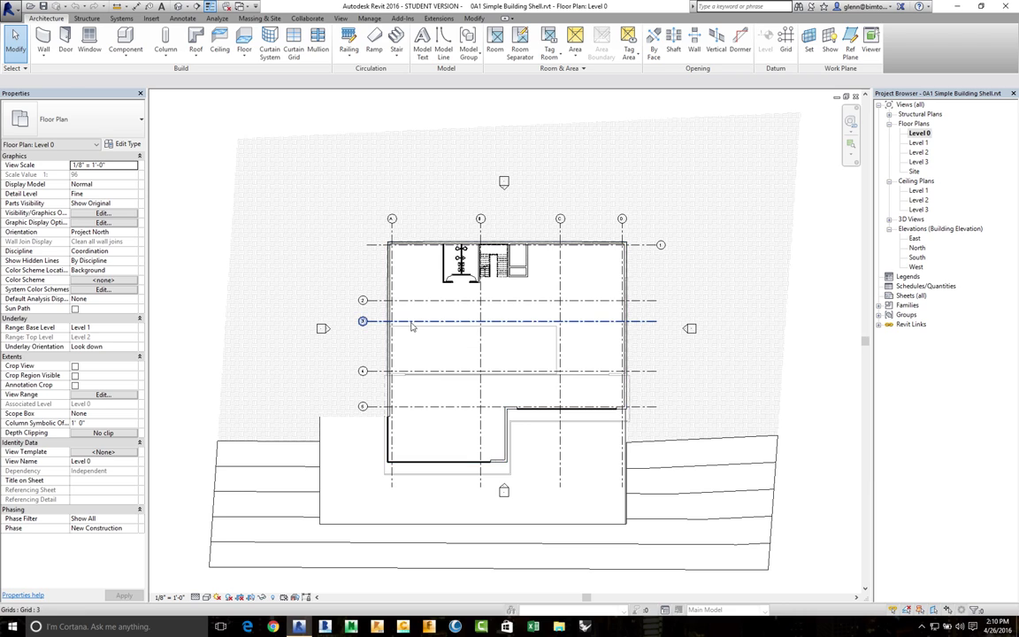
pyautogui.click(411, 327)
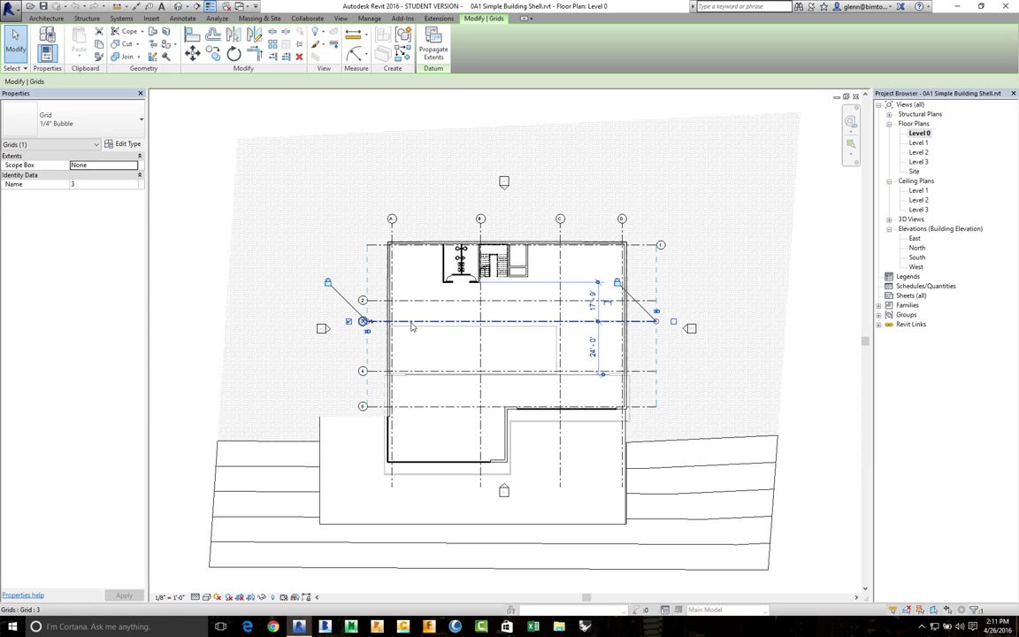
pyautogui.click(920, 153)
pyautogui.doubleClick(920, 153)
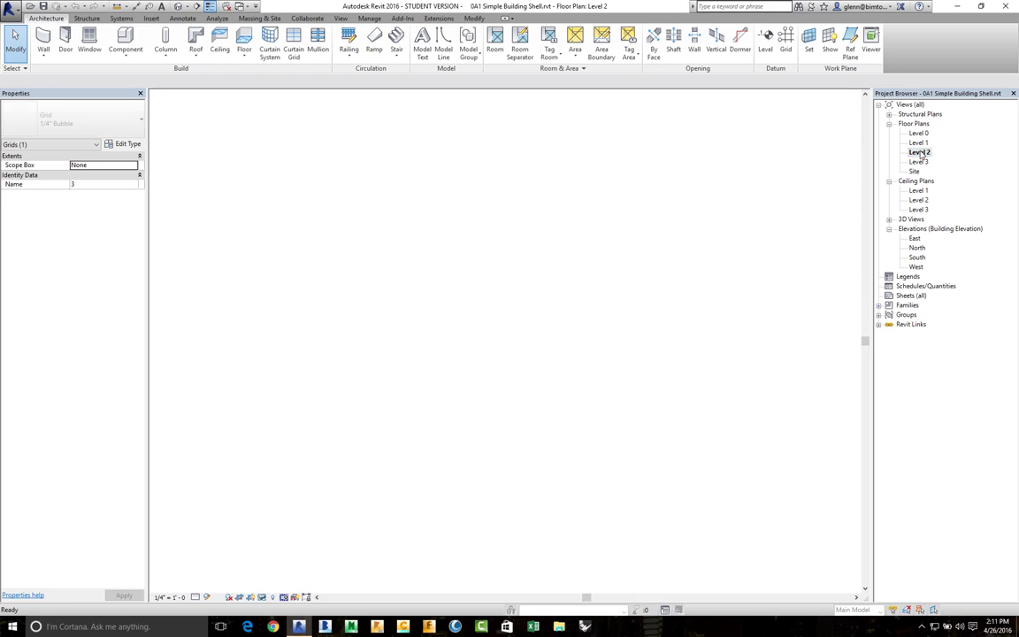
pyautogui.press('z')
pyautogui.press('r')
pyautogui.press('super+a')
pyautogui.press('super+a')
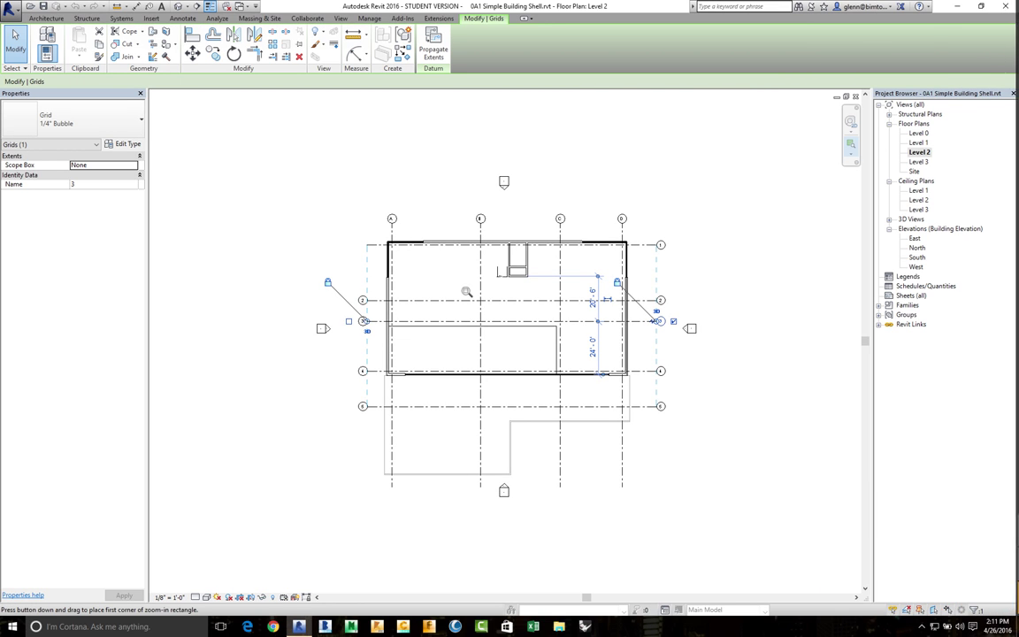
pyautogui.moveTo(680, 442); pyautogui.dragTo(307, 163)
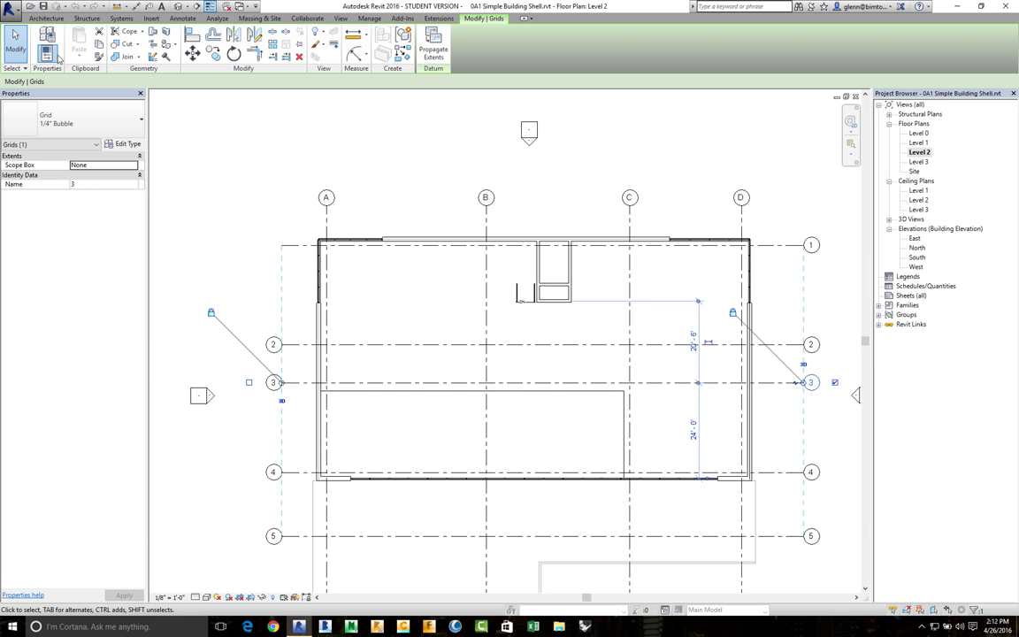
# - Inspect the Level 2 floor slab's properties and display the Level 1 floor plan
pyautogui.click(15, 40)
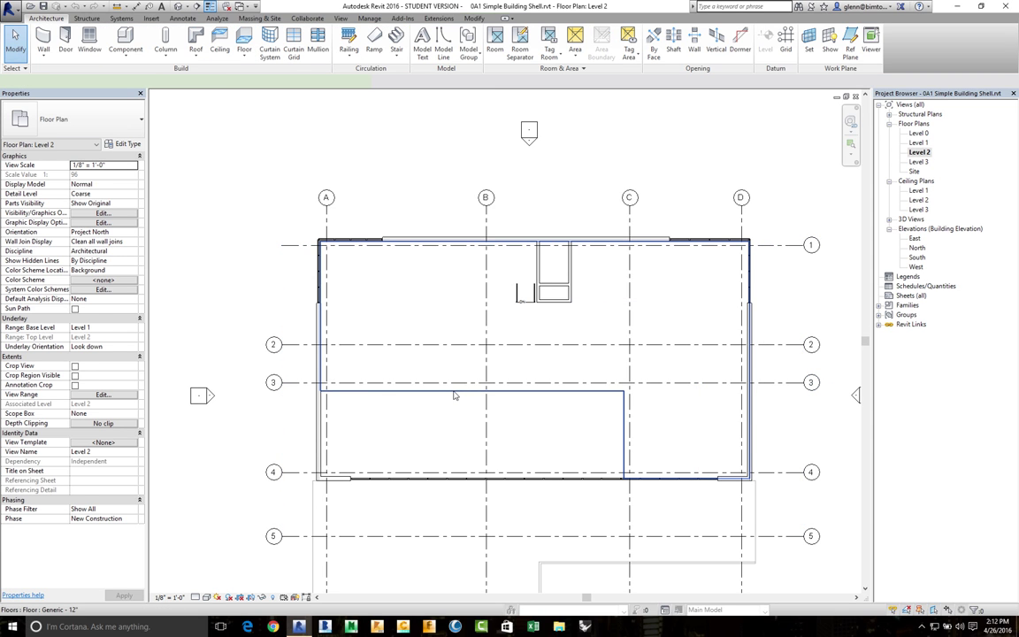
pyautogui.click(454, 395)
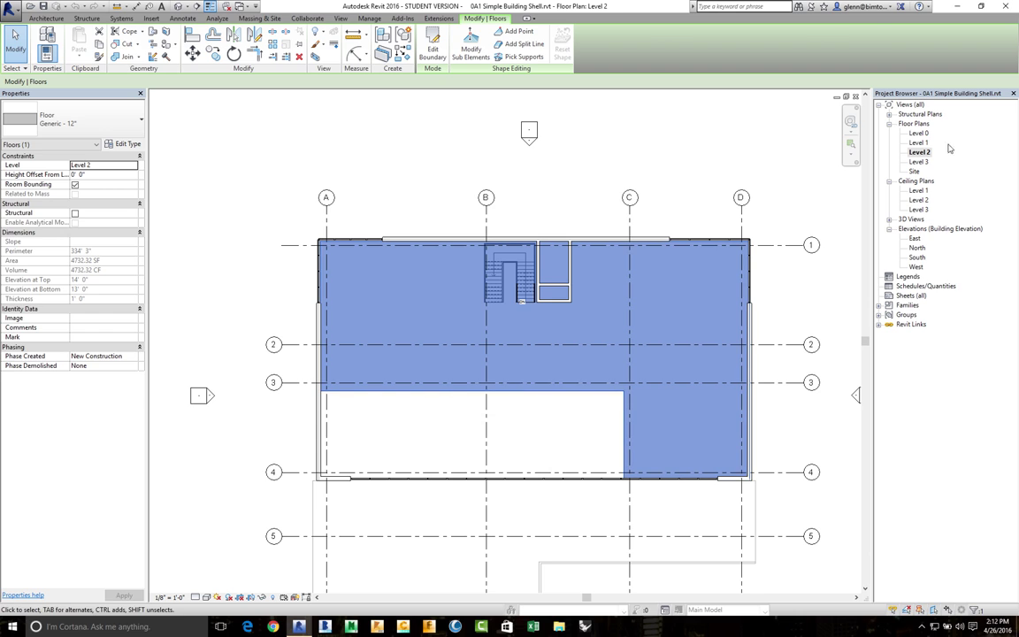
pyautogui.press('Escape')
pyautogui.click(918, 143)
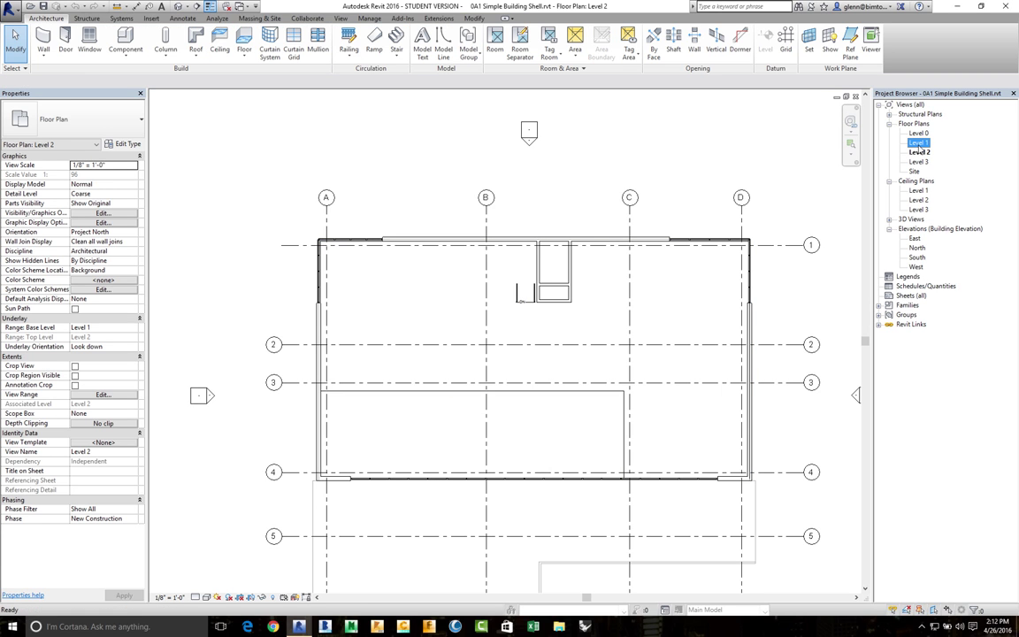
pyautogui.doubleClick(919, 144)
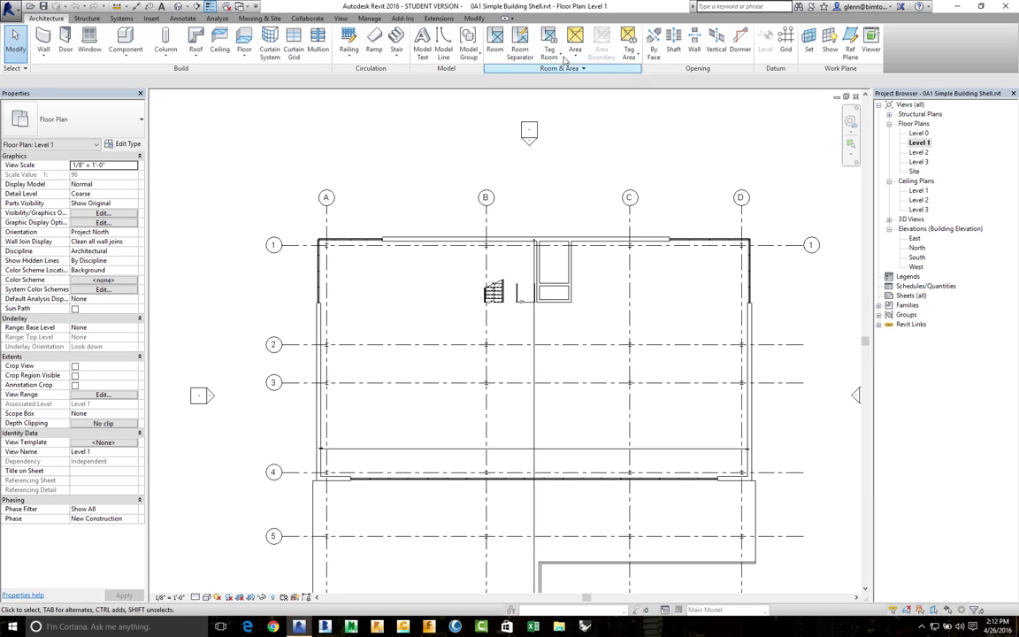
# - Display the whole building shell in the default {3D} view
pyautogui.click(179, 7)
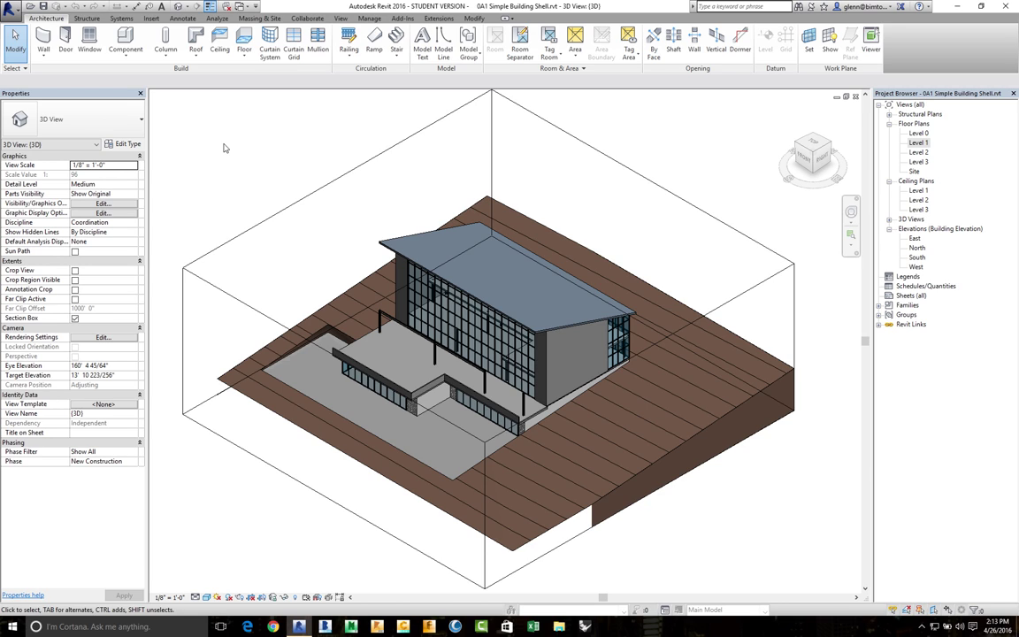
pyautogui.moveTo(223, 142); pyautogui.dragTo(17, 16)
pyautogui.click(12, 7)
pyautogui.click(232, 138)
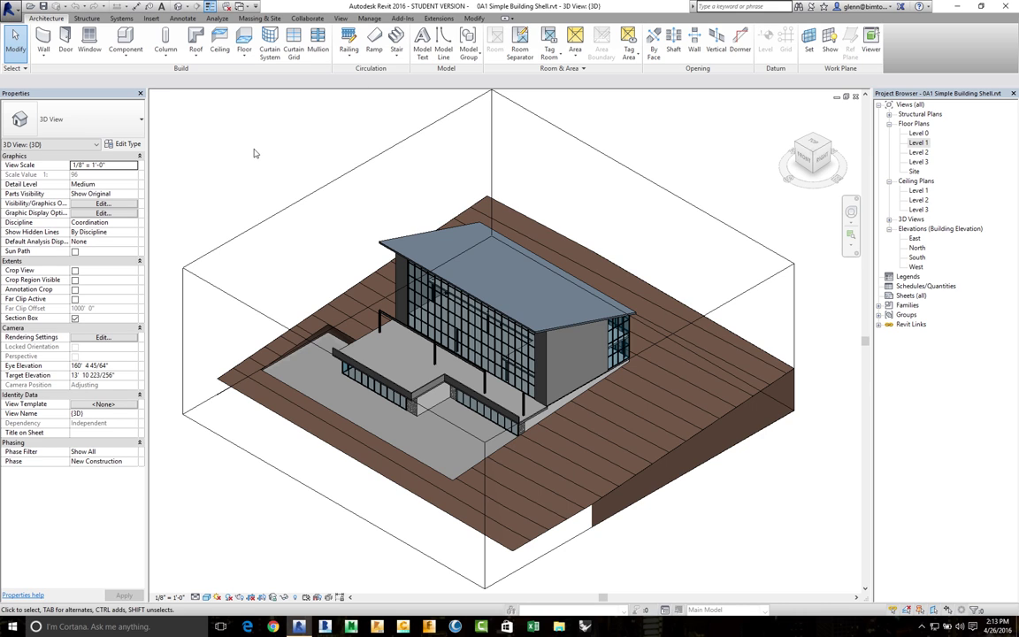
# - Remove the In Progress - Structural Linked.rvt link from the building shell model
pyautogui.click(369, 20)
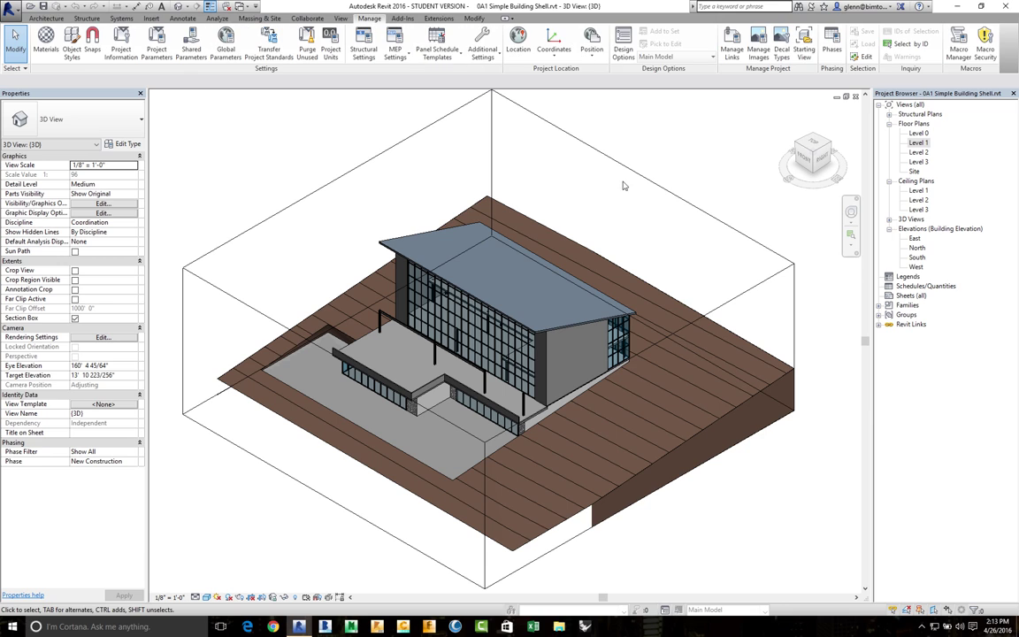
pyautogui.click(733, 53)
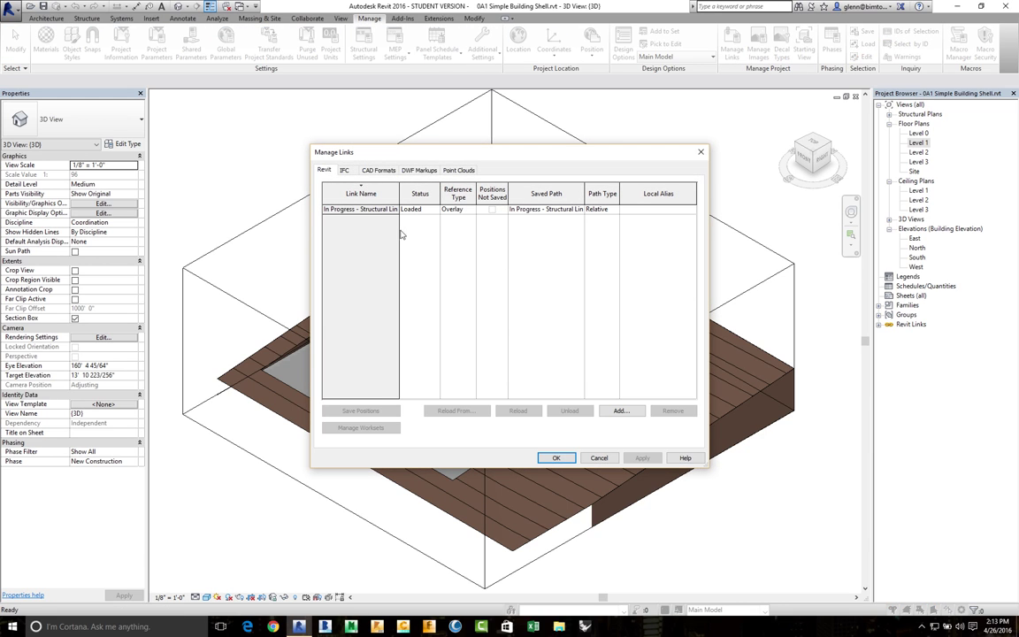
pyautogui.click(372, 210)
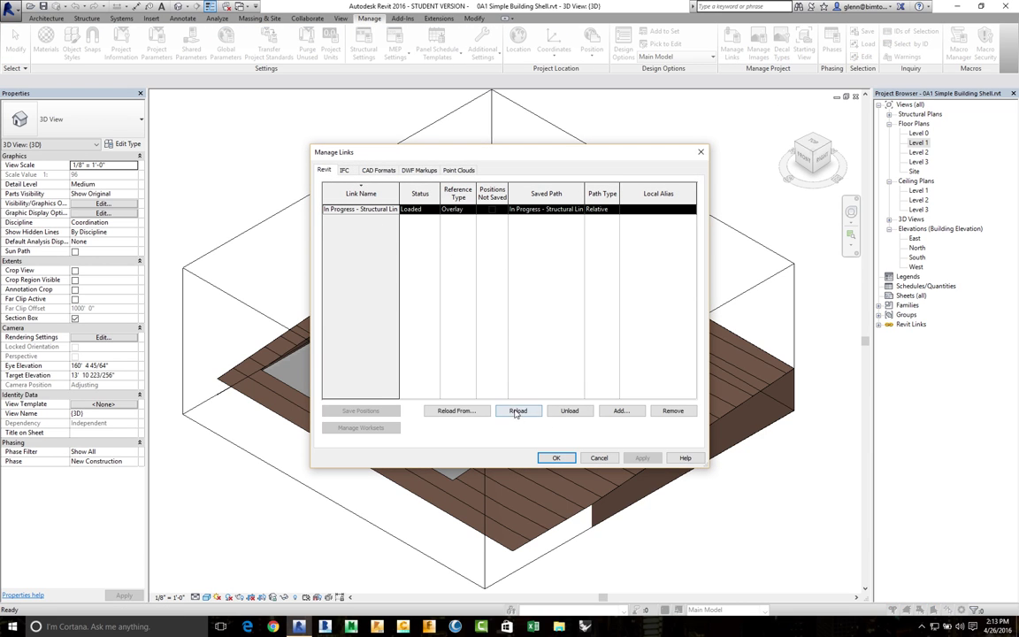
pyautogui.click(673, 411)
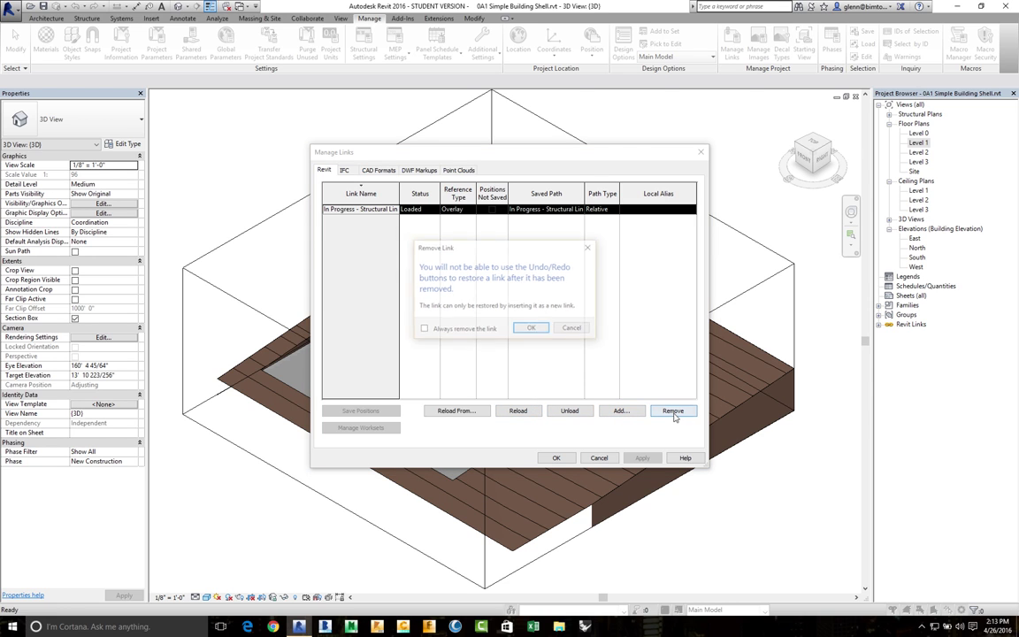
pyautogui.click(538, 334)
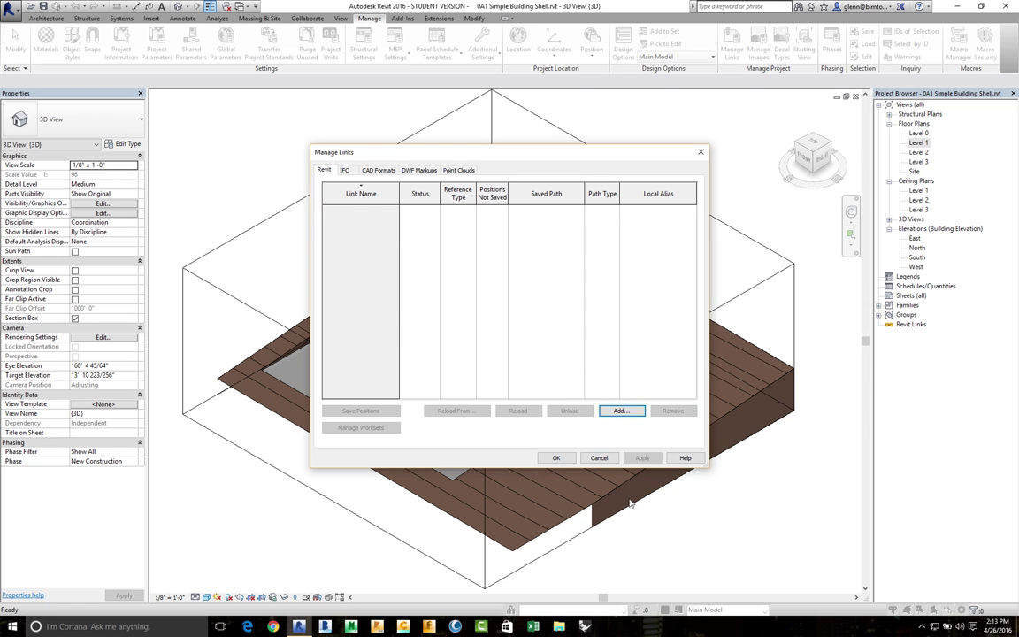
pyautogui.click(565, 457)
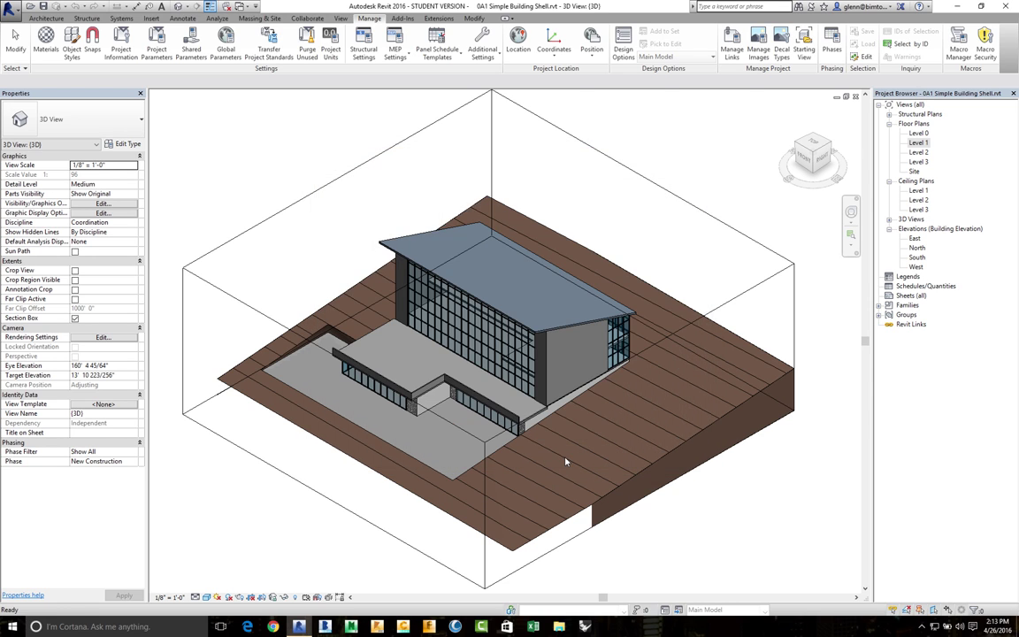
# - Create a new project from the Structural Template
pyautogui.click(16, 16)
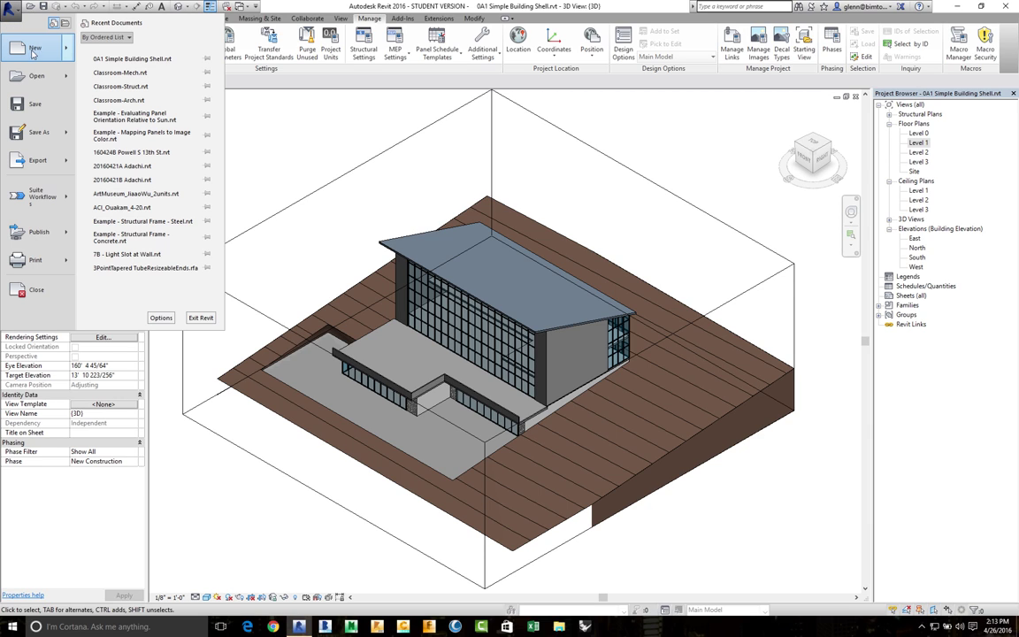
pyautogui.moveTo(33, 59)
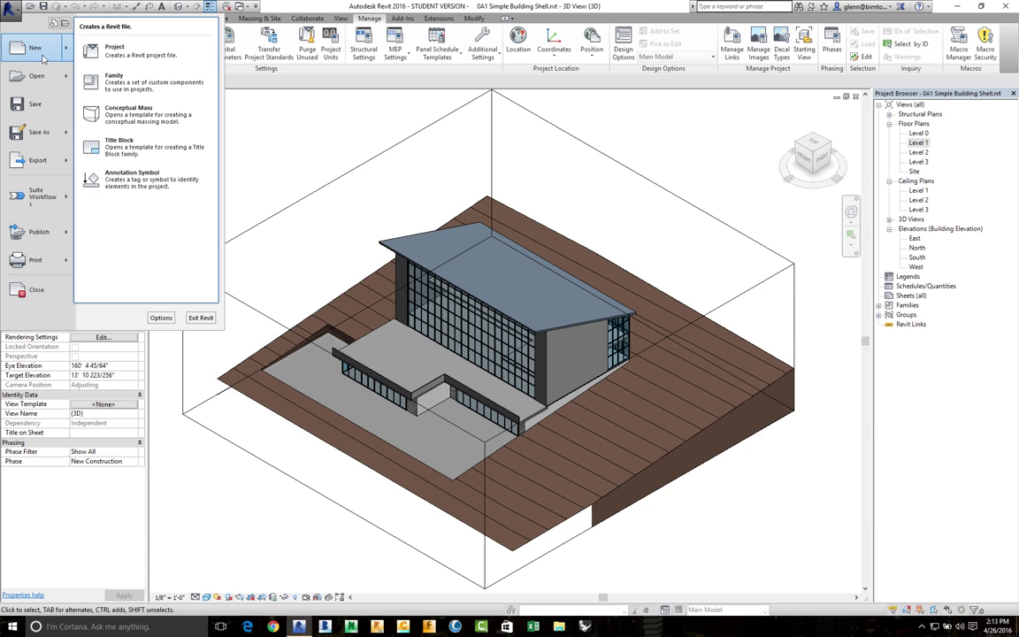
pyautogui.click(130, 58)
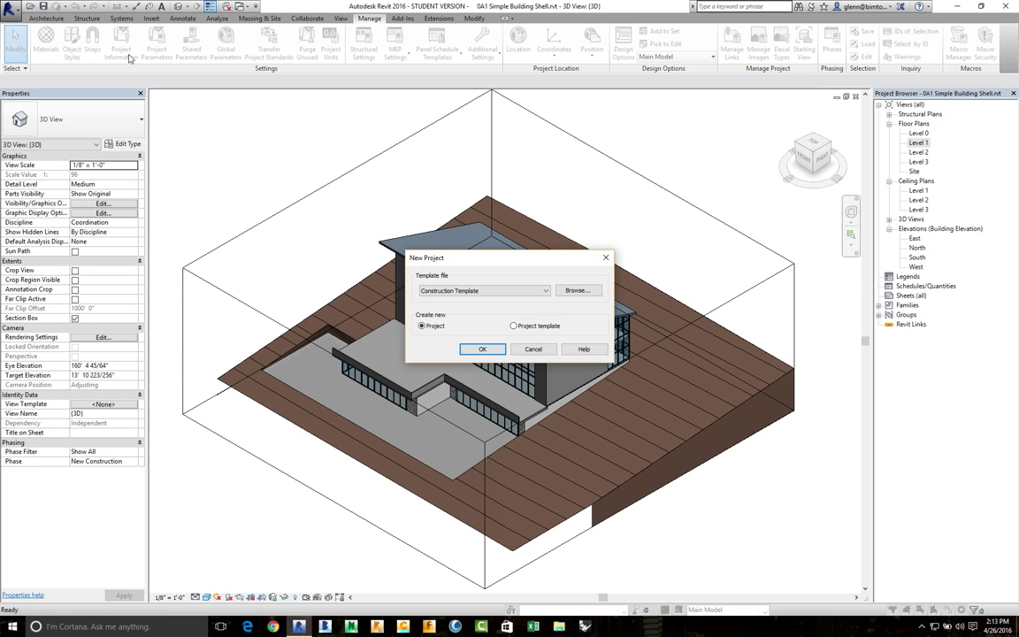
pyautogui.click(546, 291)
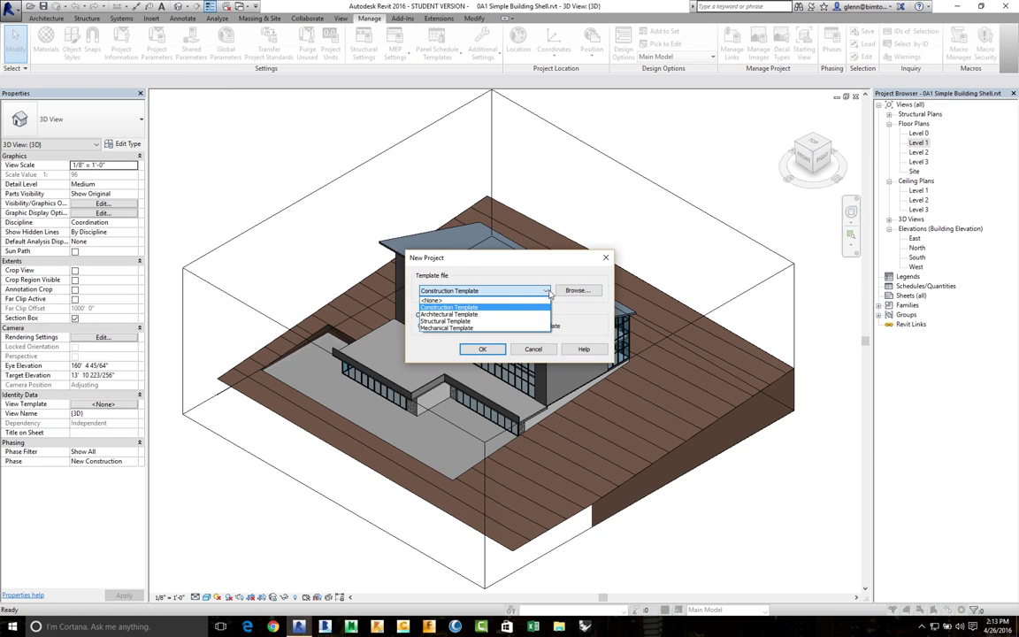
pyautogui.click(533, 321)
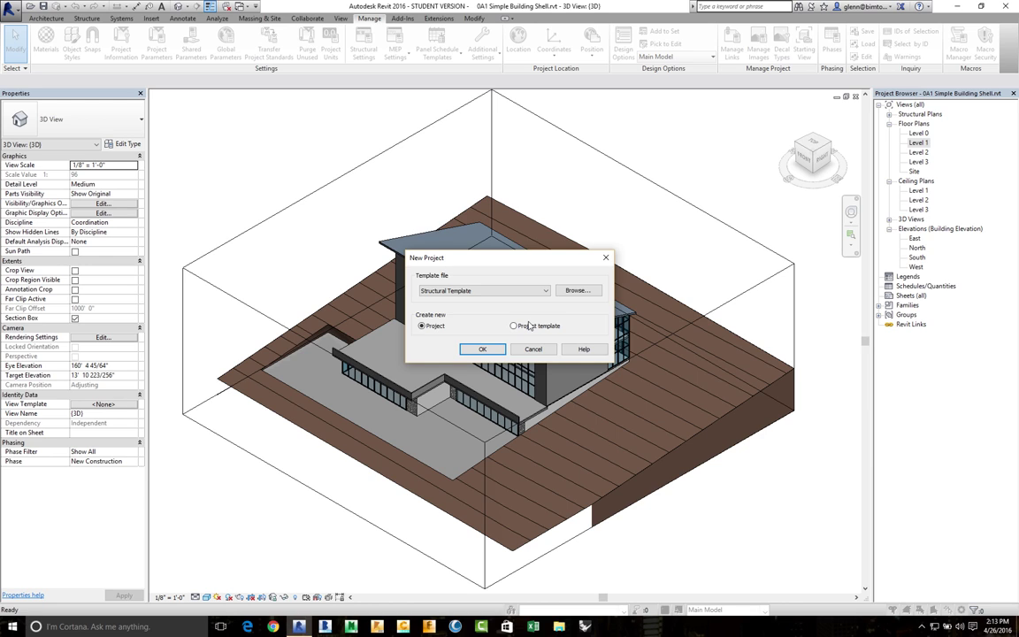
pyautogui.click(485, 349)
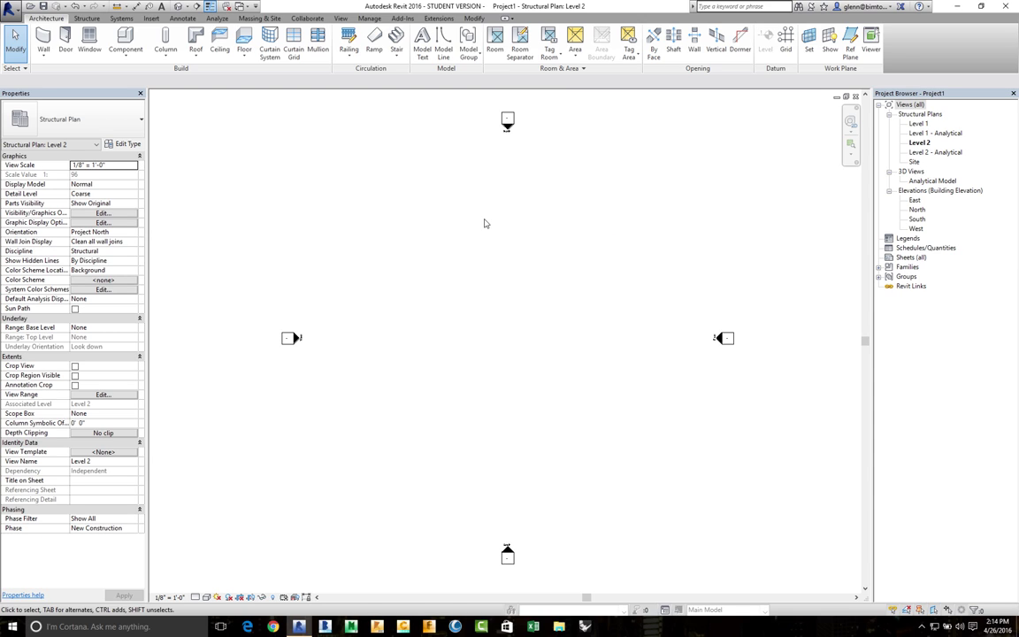
# - Close all views of 0A1 Simple Building Shell.rvt and save its changes, leaving the new structural project open
pyautogui.click(253, 7)
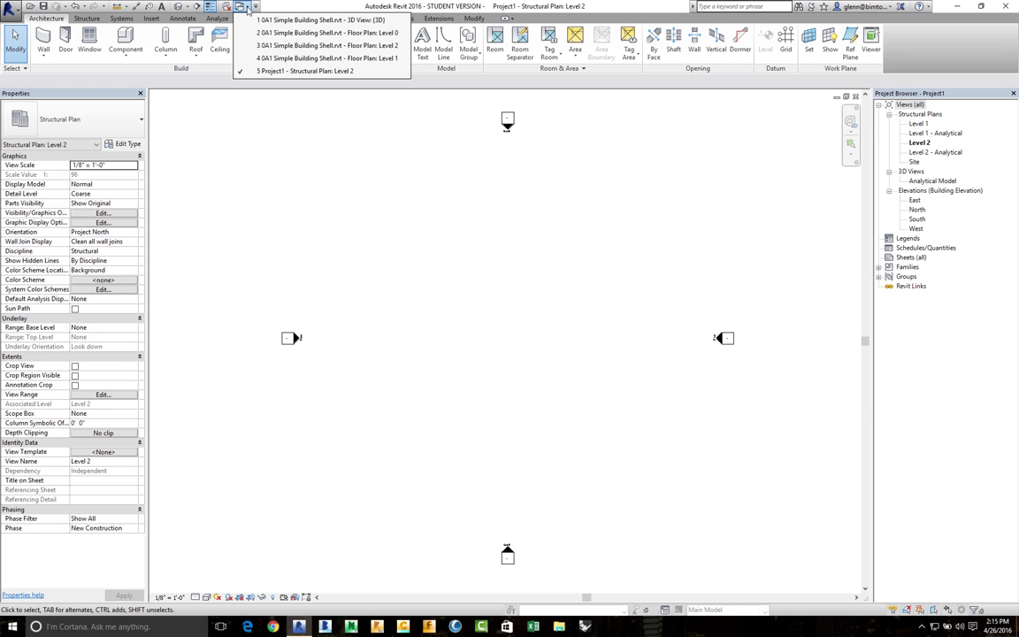
pyautogui.click(274, 59)
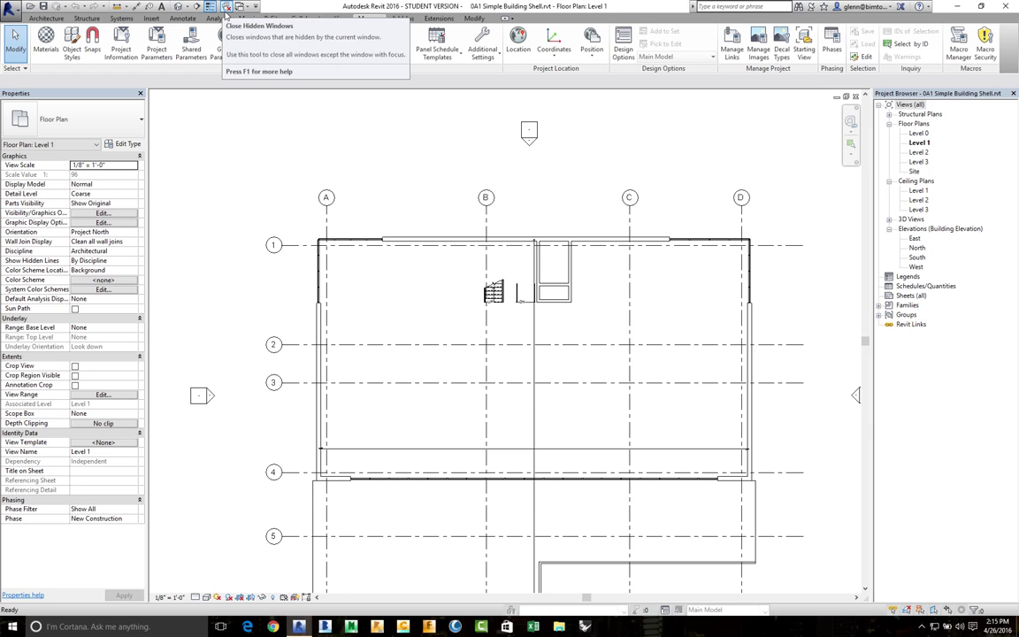
pyautogui.click(225, 7)
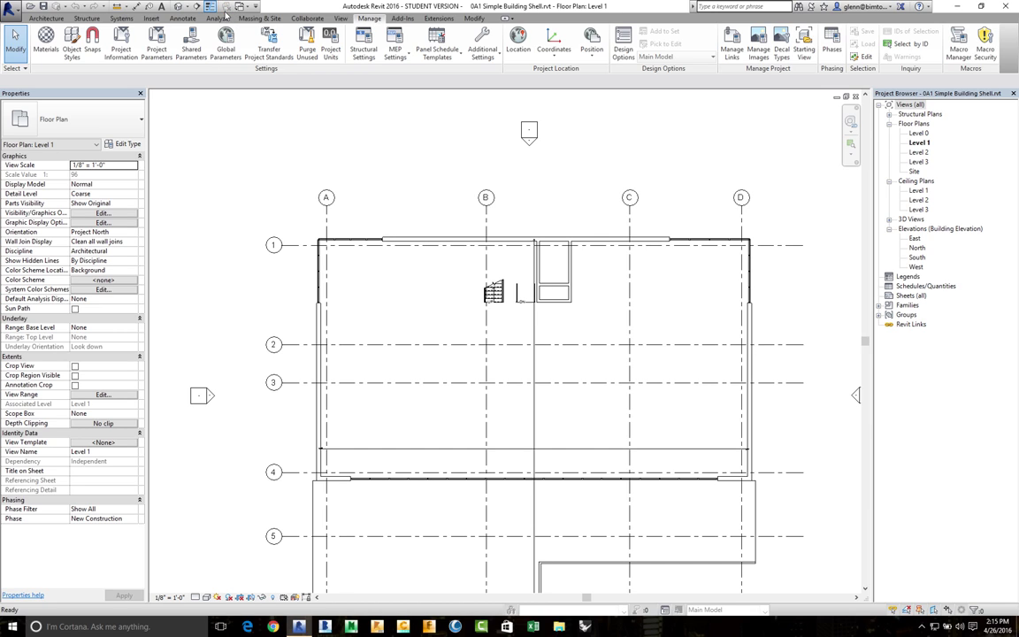
pyautogui.click(855, 97)
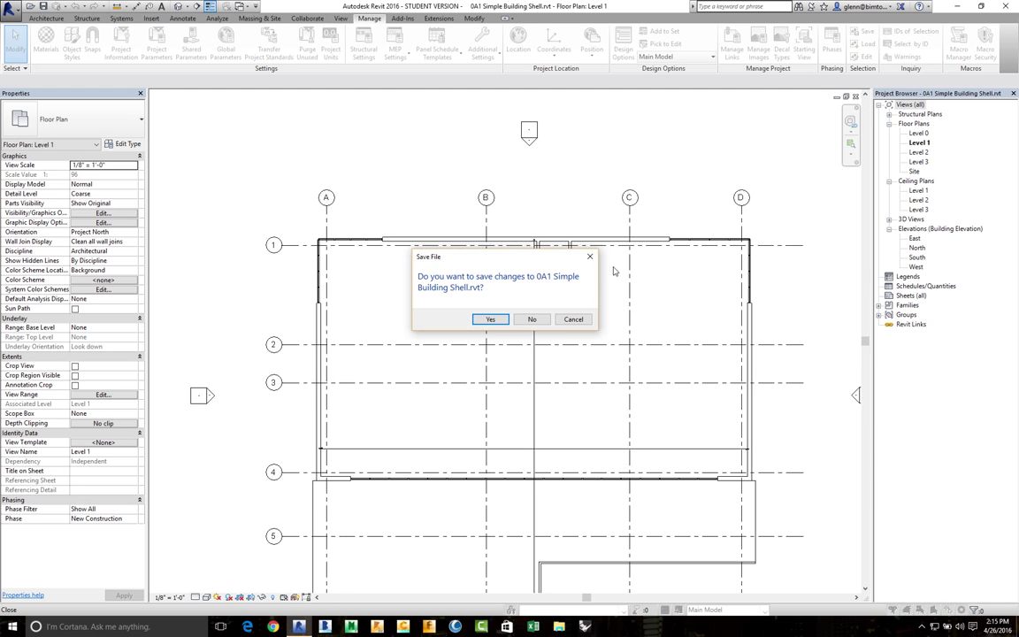
pyautogui.click(494, 319)
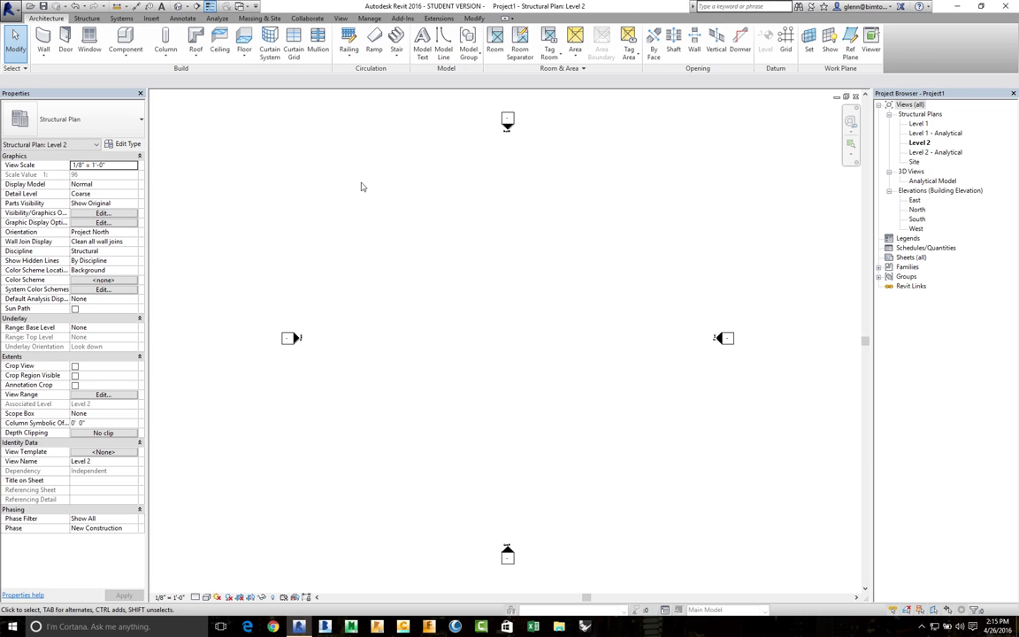
# - Link 0A1 Simple Building Shell.rvt from the Model Linking folder into the structural project with Auto - Origin to Origin positioning
pyautogui.click(152, 19)
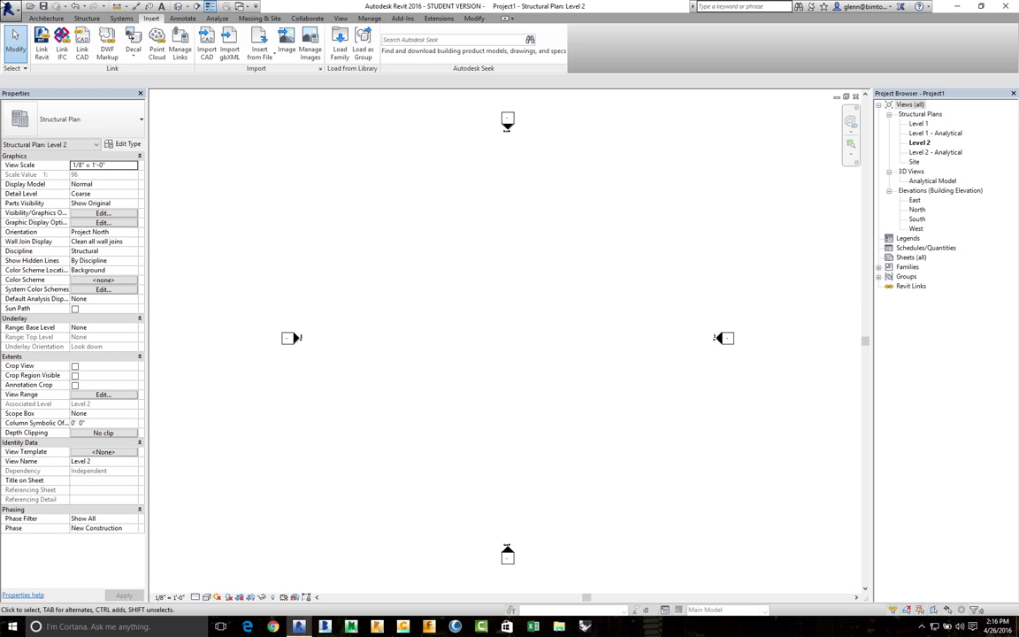
pyautogui.click(45, 49)
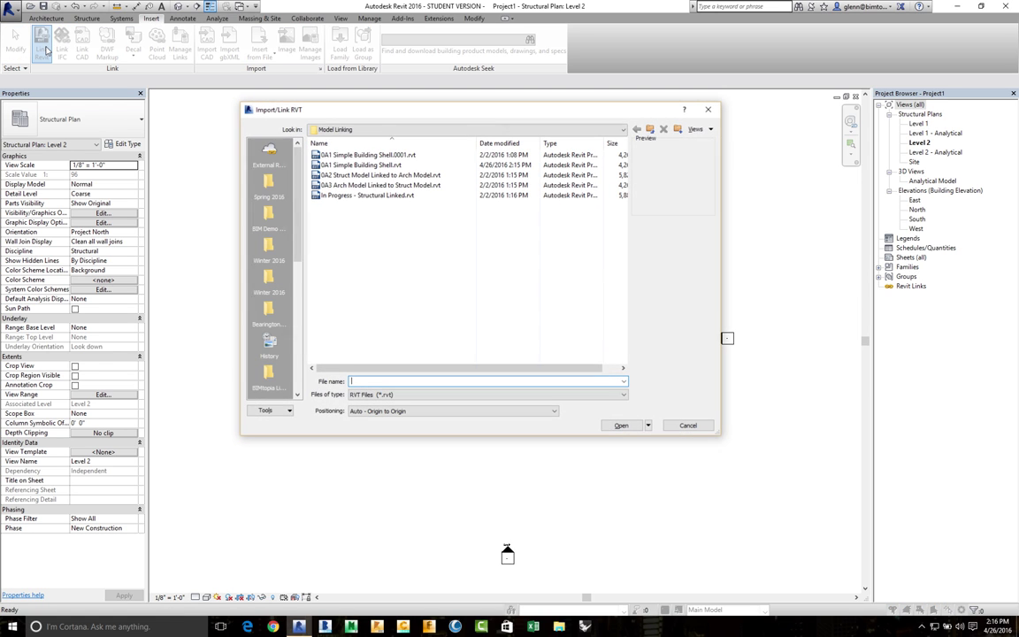
pyautogui.click(390, 167)
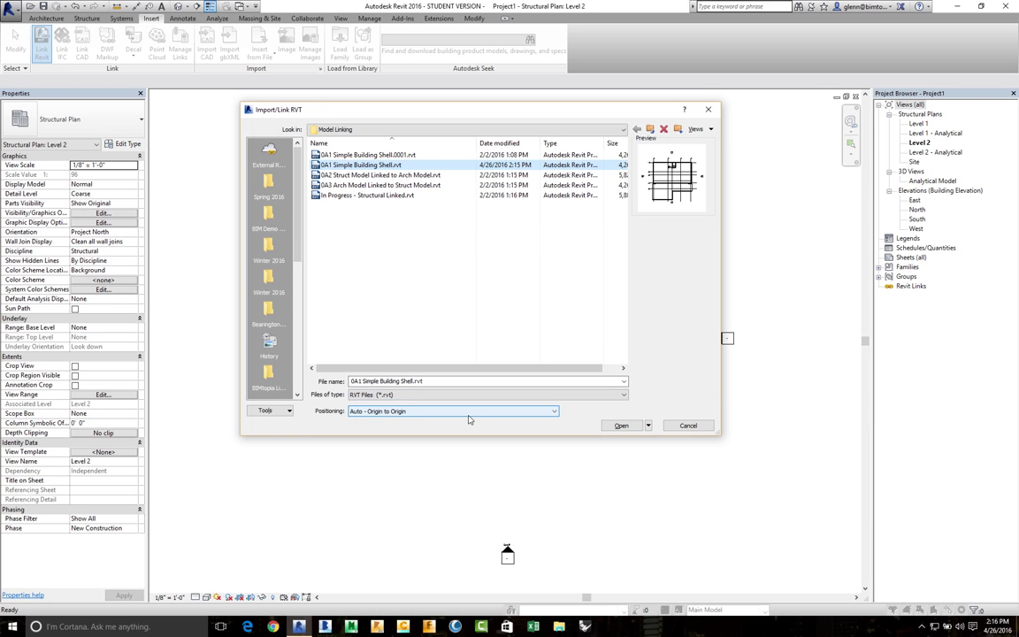
pyautogui.click(621, 427)
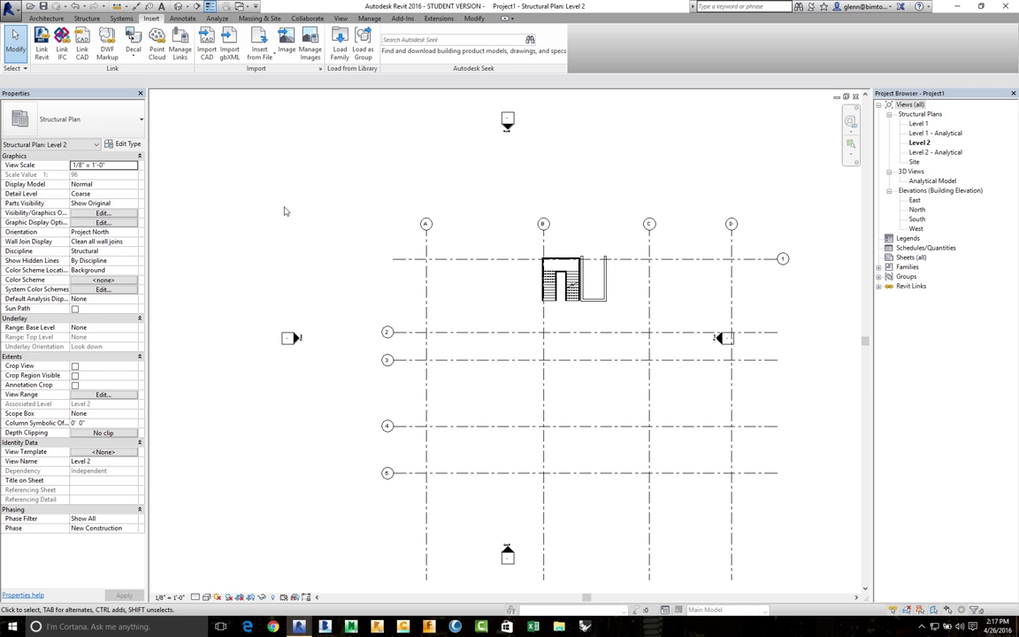
# - Display the structural project in the default {3D} view and inspect the linked building shell as a single element
pyautogui.click(179, 7)
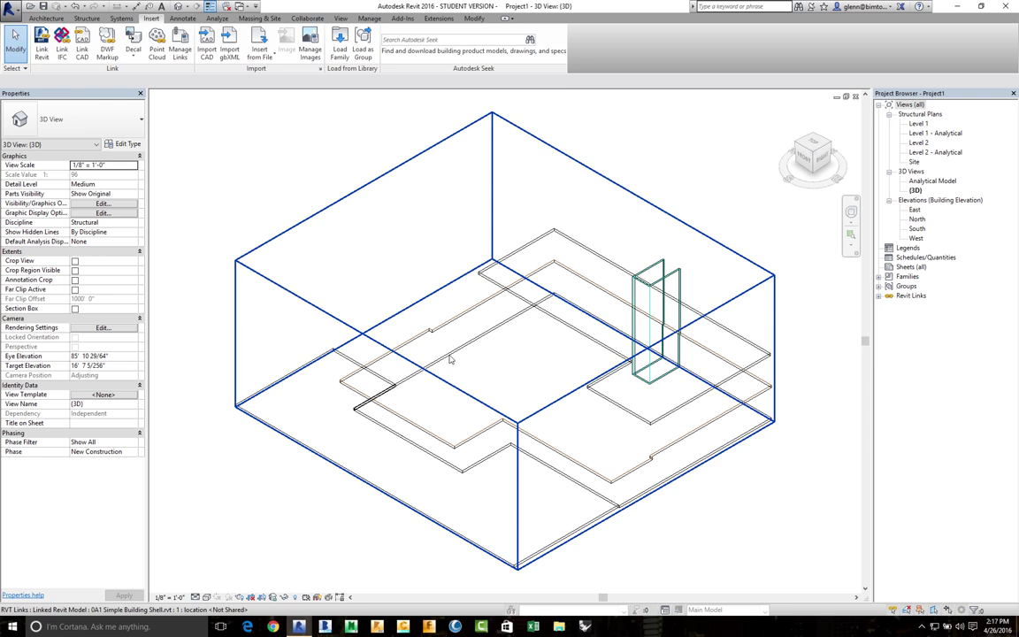
pyautogui.click(449, 359)
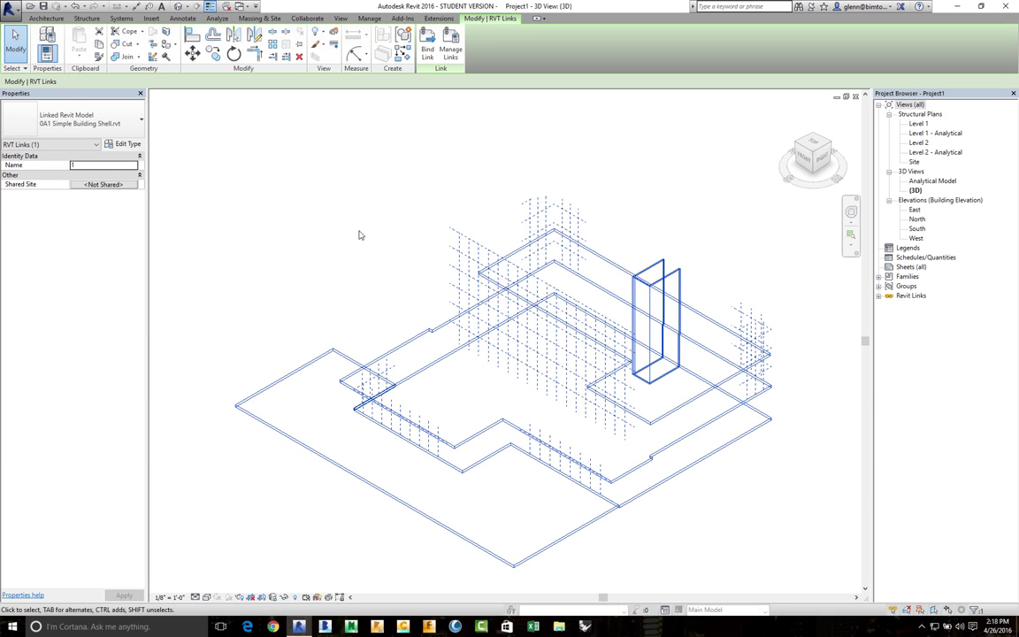
pyautogui.click(332, 205)
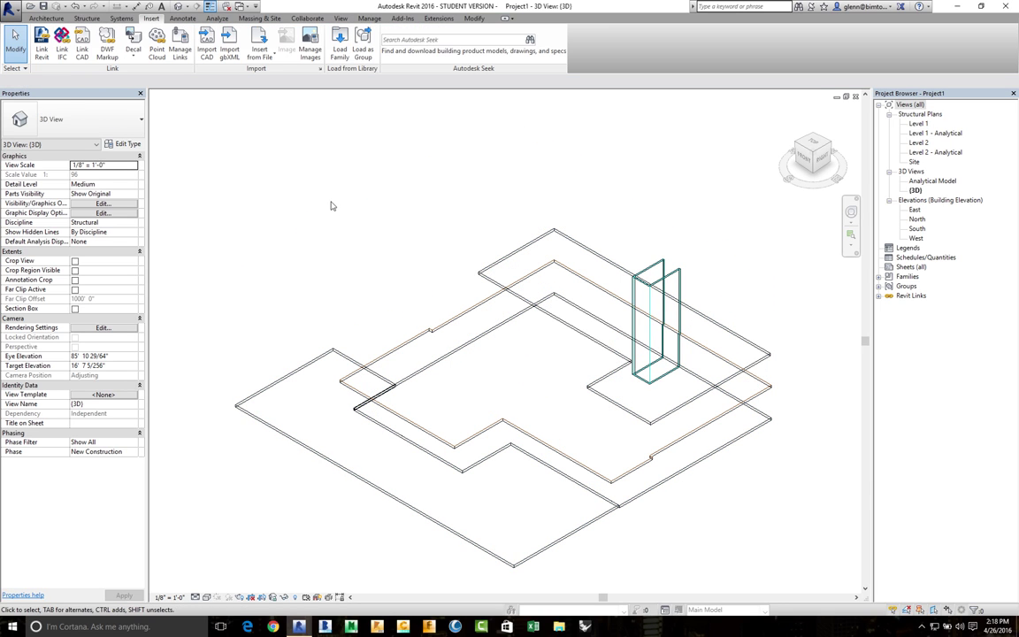
# - Select the floor inside the linked building shell, examine its analytical and floor properties, and clear the selection
pyautogui.press('Tab')
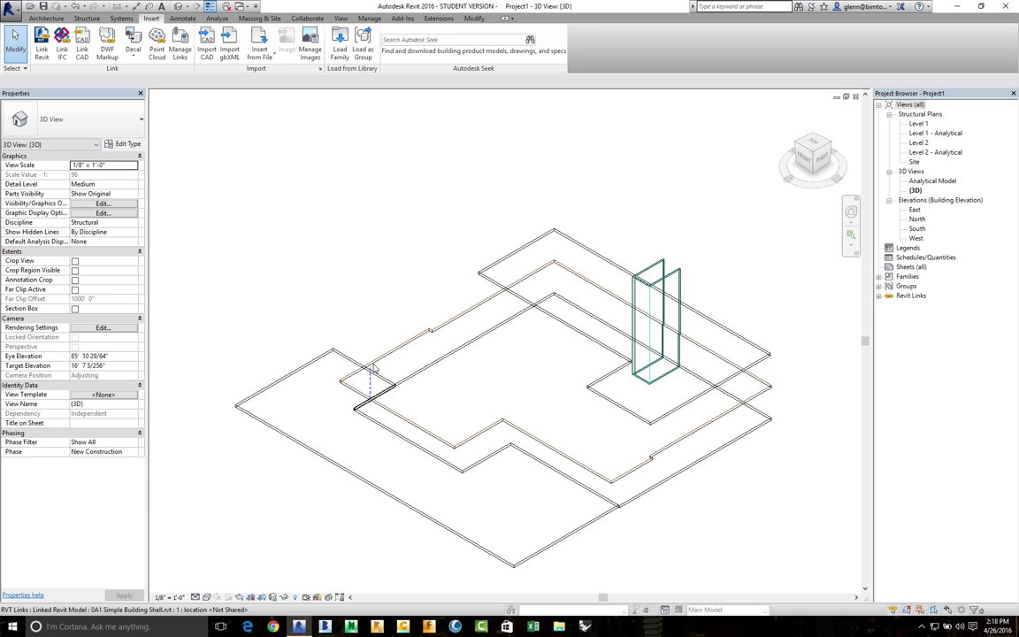
pyautogui.click(376, 363)
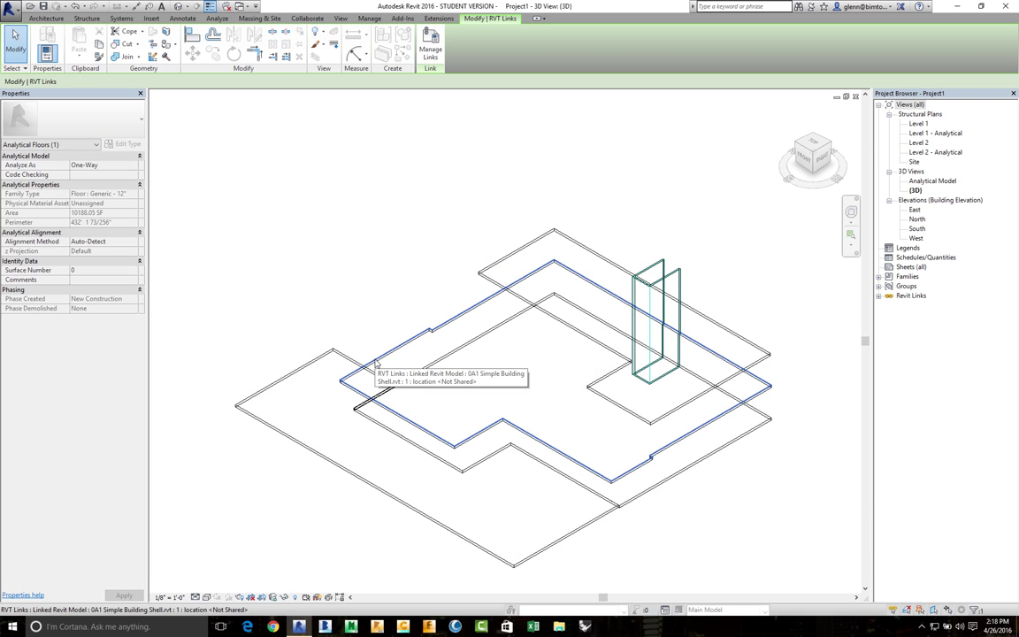
pyautogui.click(376, 362)
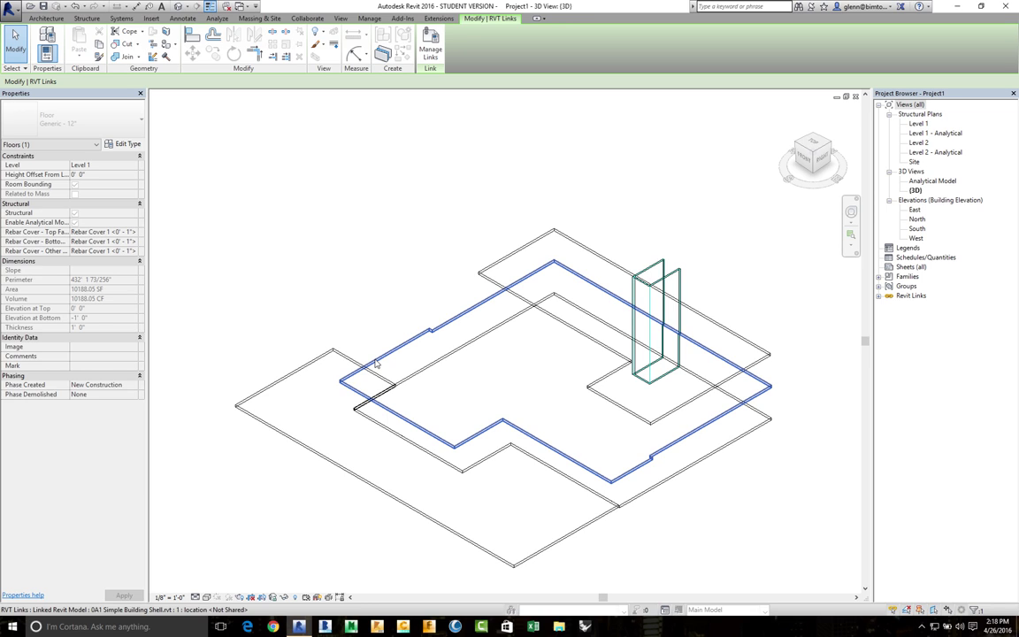
pyautogui.click(396, 216)
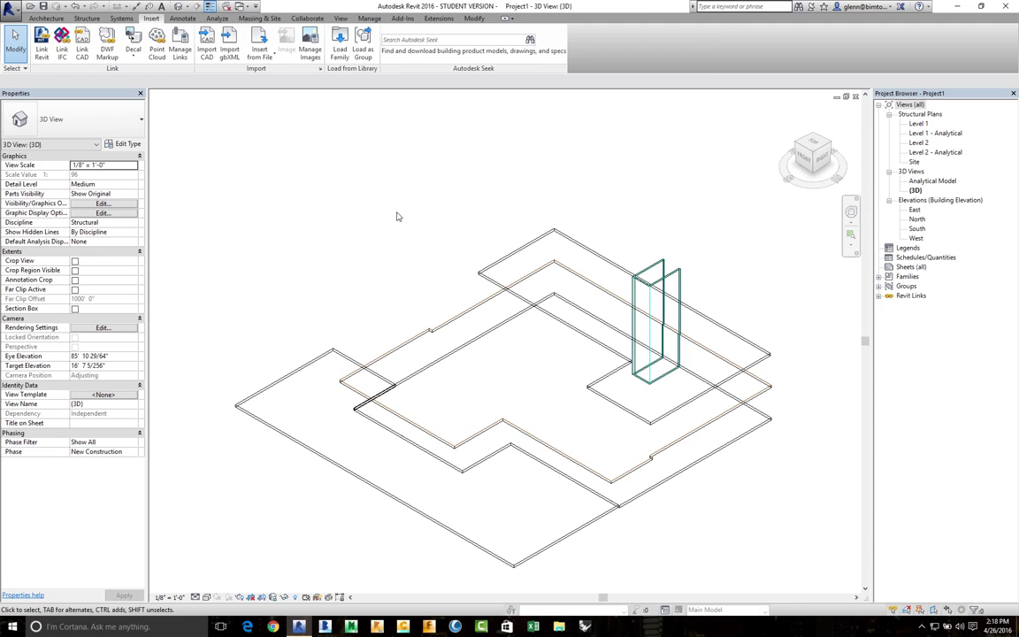
# - Switch to the Mindomo mind map and expand the Link Revit Model and Create Views to Show Architectural Elements topics
pyautogui.hotkey('ctrl', 'Left')
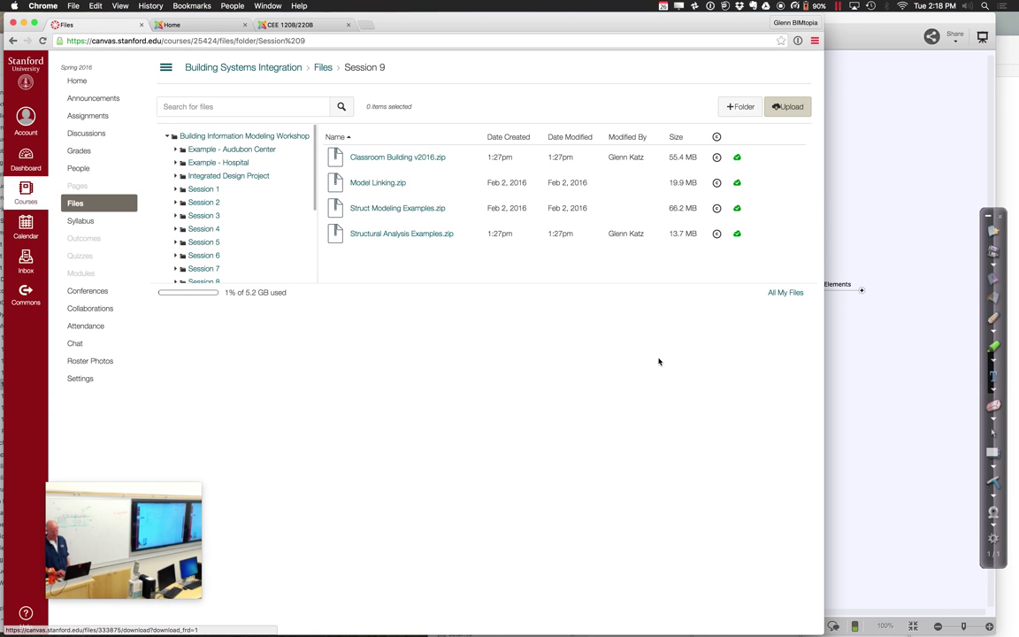
pyautogui.click(872, 366)
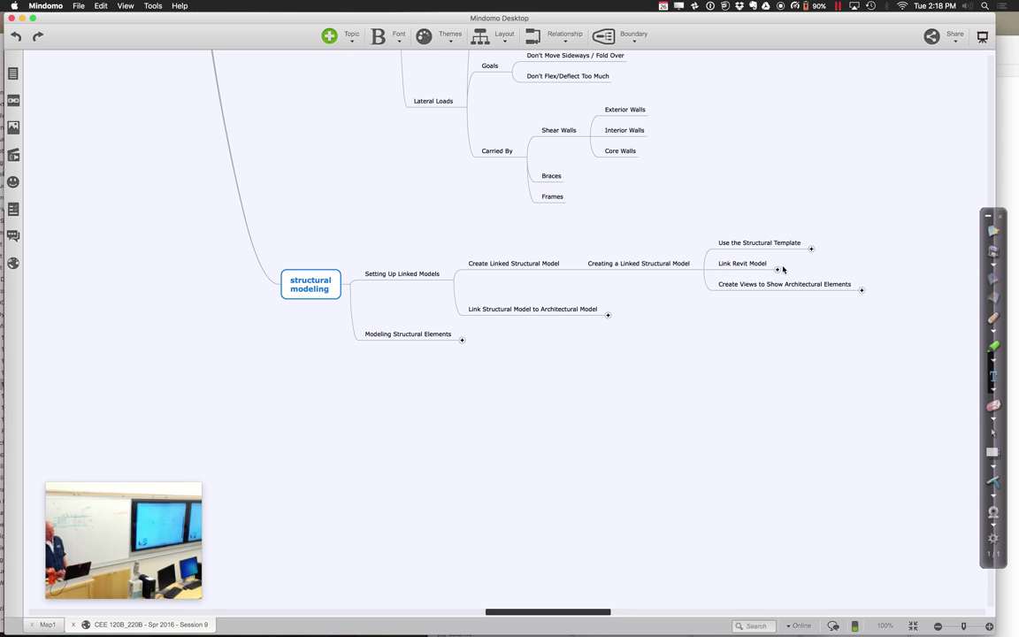
pyautogui.click(778, 269)
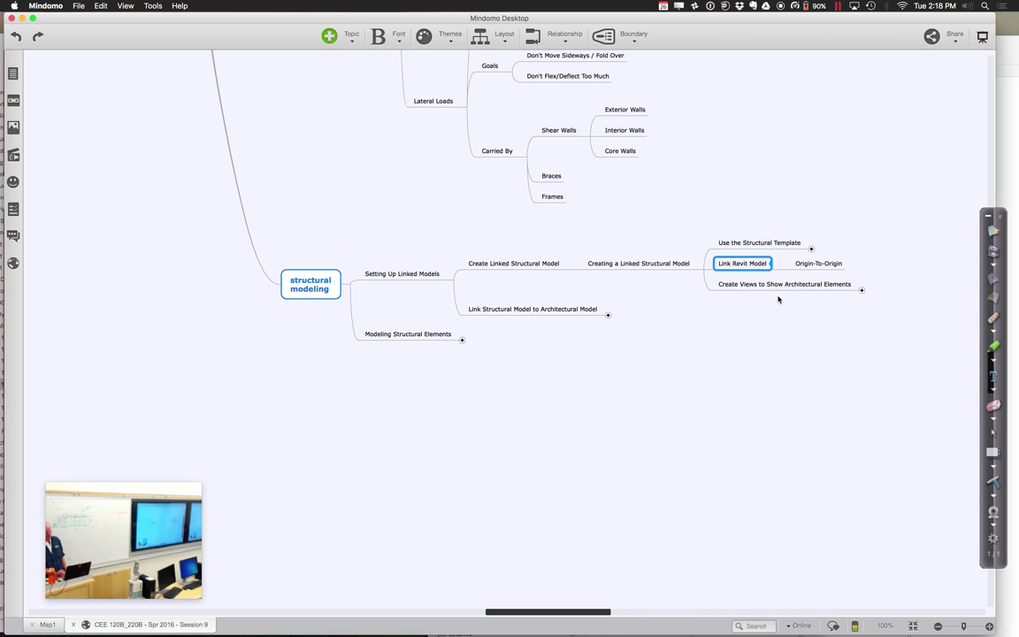
pyautogui.click(862, 291)
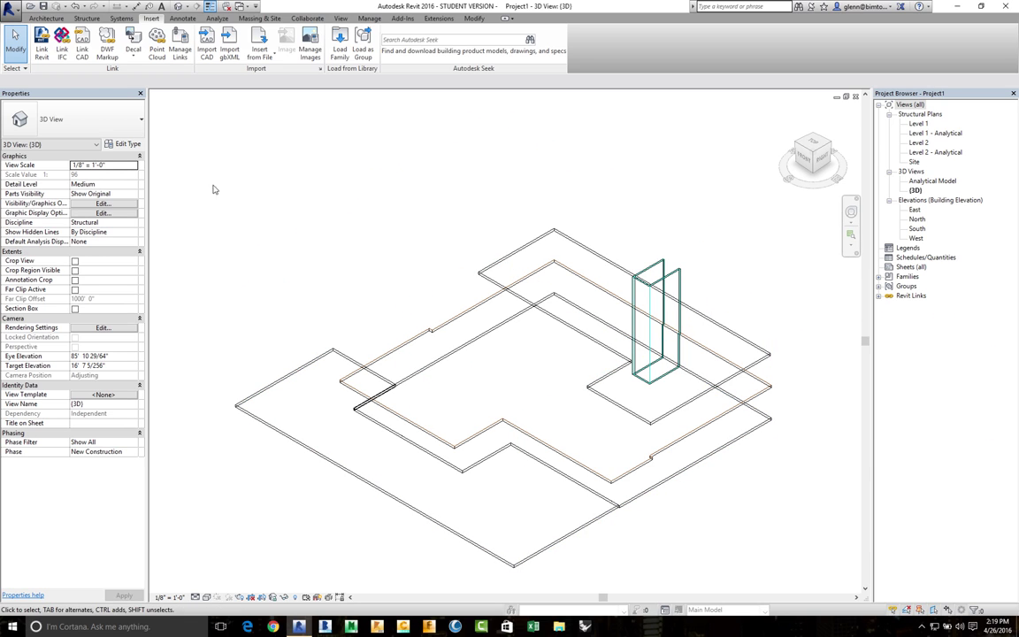
# - Back in the Revit structural project, set the {3D} view's discipline to Coordination
pyautogui.click(134, 224)
pyautogui.click(134, 224)
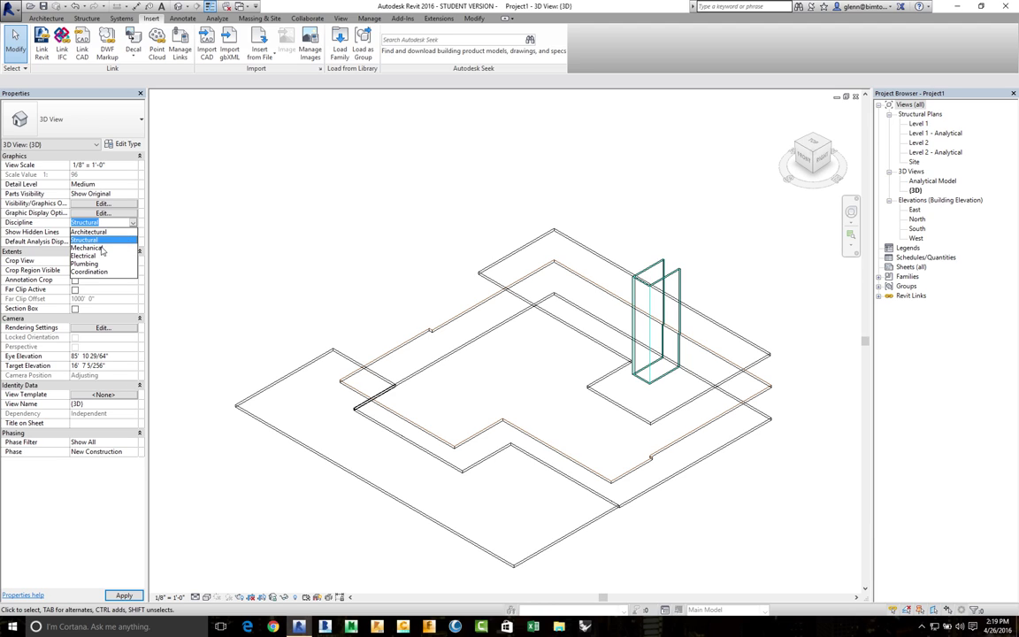
pyautogui.click(93, 272)
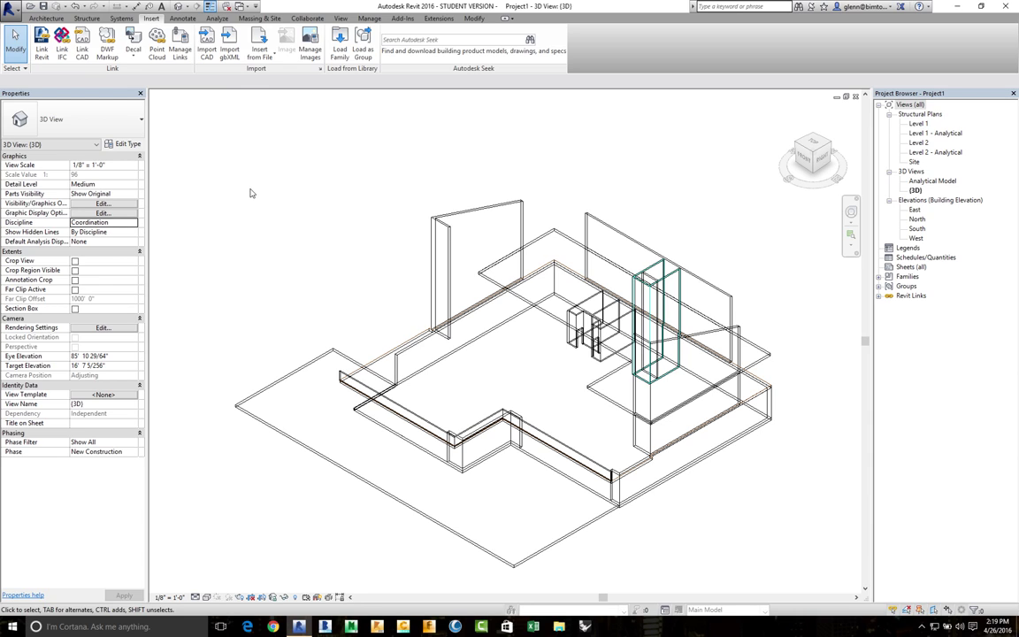
# - Turn on the Curtain Panels, Curtain Systems and Curtain Wall Mullions categories in the {3D} view's visibility/graphic overrides
pyautogui.click(341, 19)
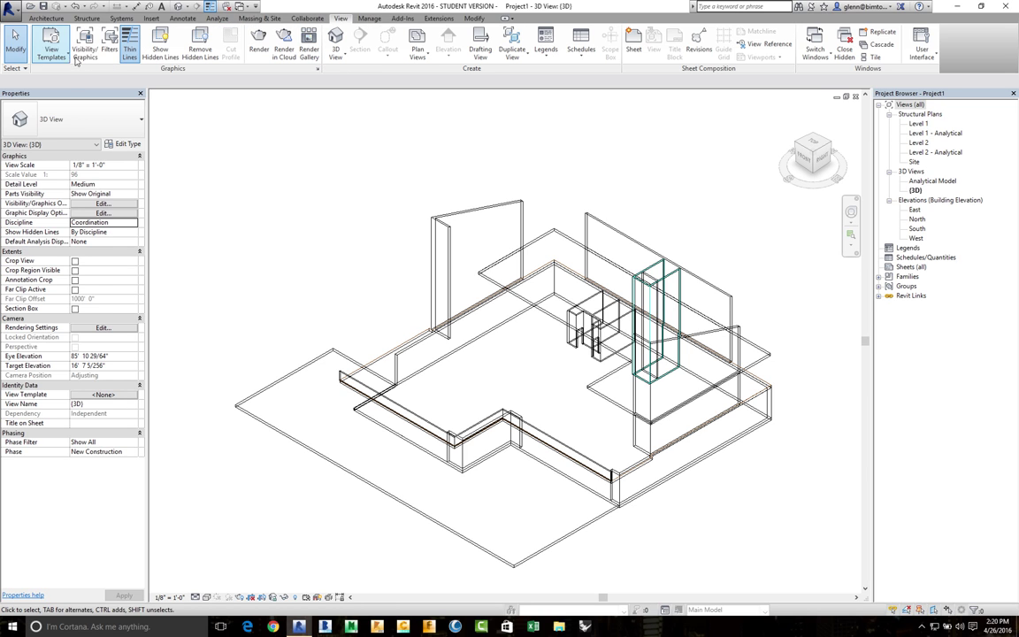
pyautogui.click(81, 49)
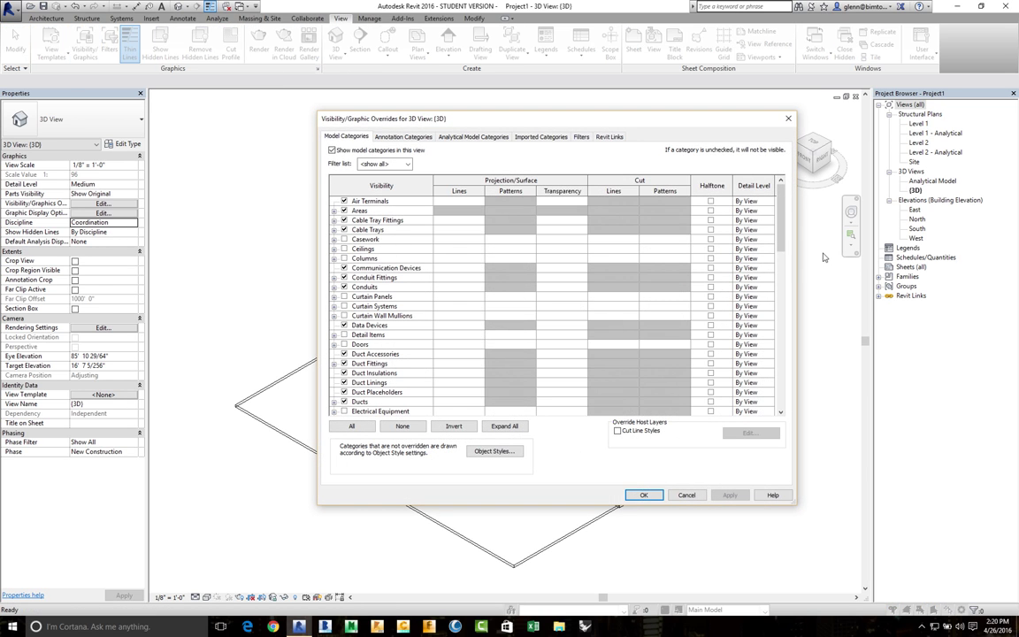
pyautogui.click(344, 306)
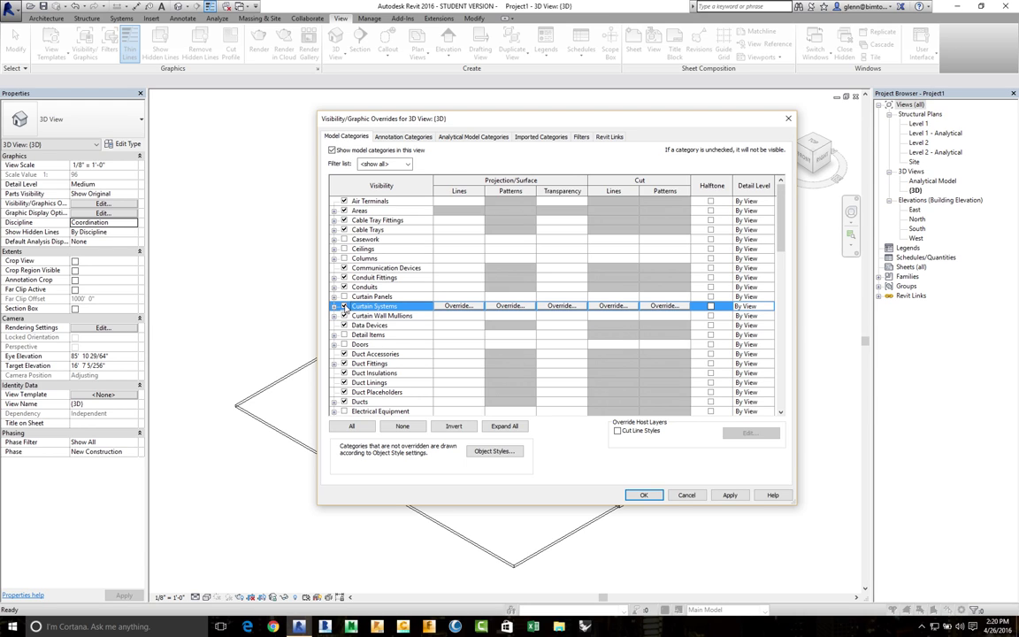
pyautogui.click(344, 296)
pyautogui.click(653, 499)
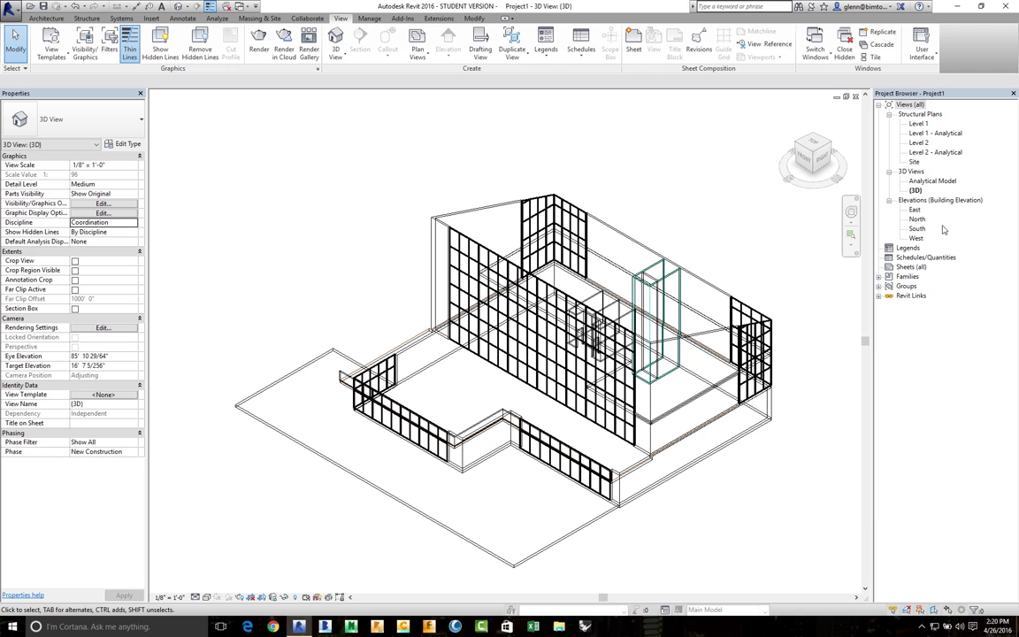
# - Duplicate the {3D} view without detailing and rename the copy 3D Coordination
pyautogui.click(916, 191)
pyautogui.rightClick(918, 192)
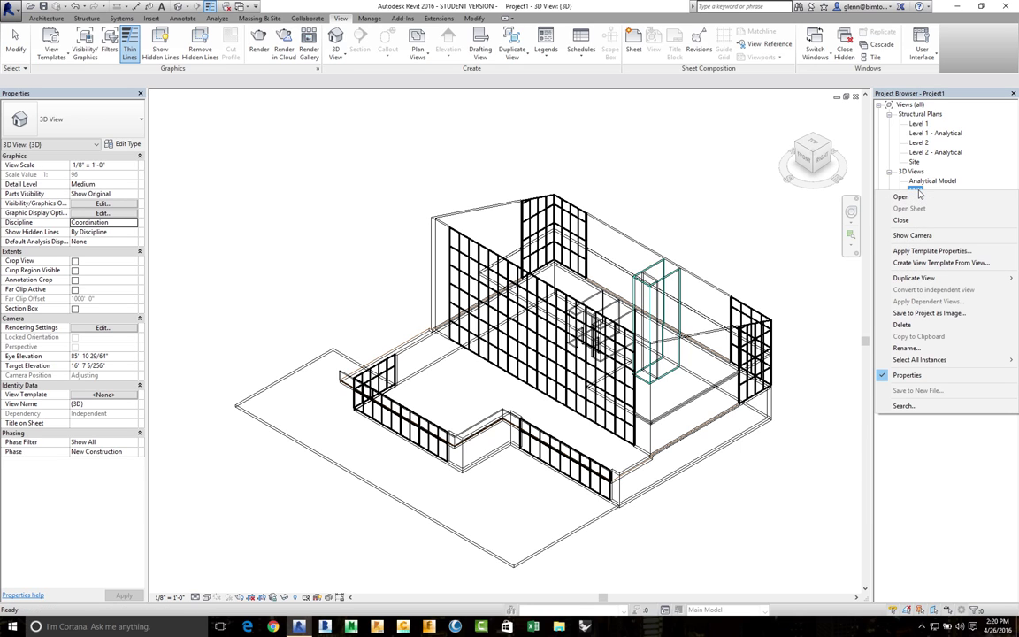
pyautogui.moveTo(924, 280)
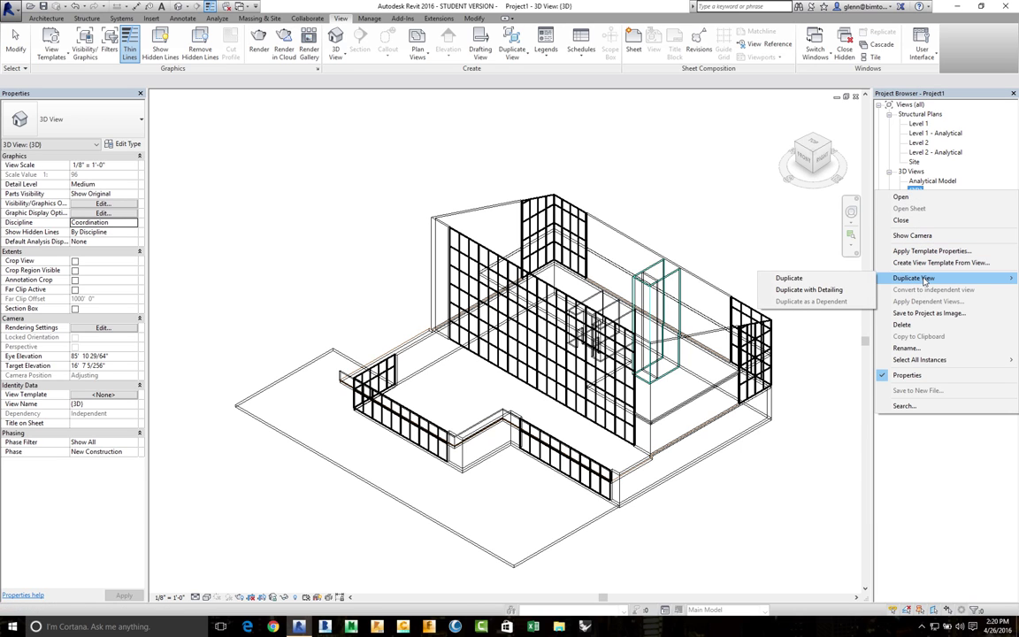
pyautogui.click(831, 282)
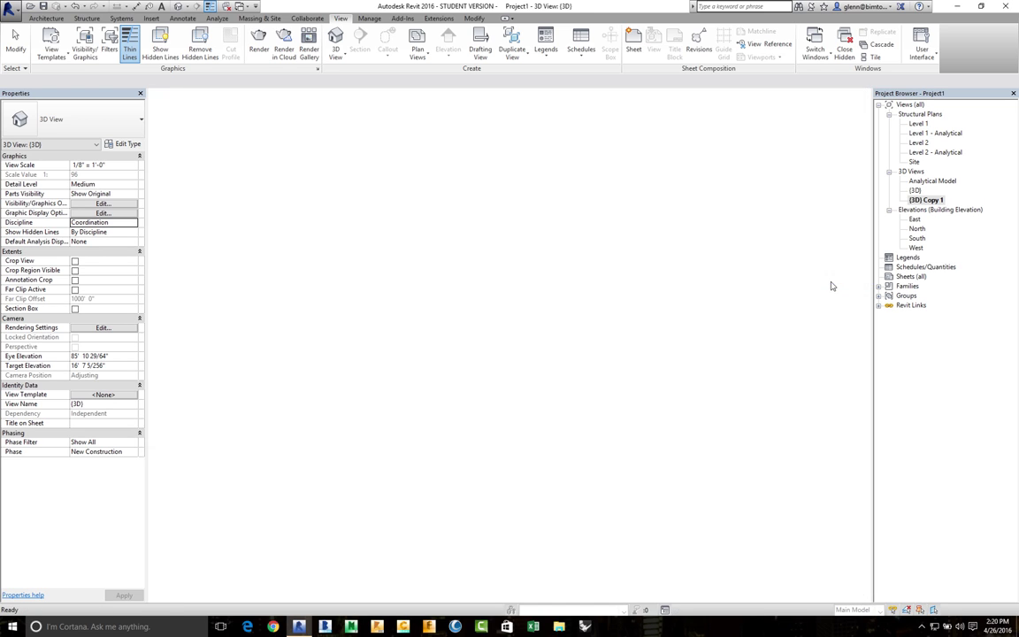
pyautogui.rightClick(938, 202)
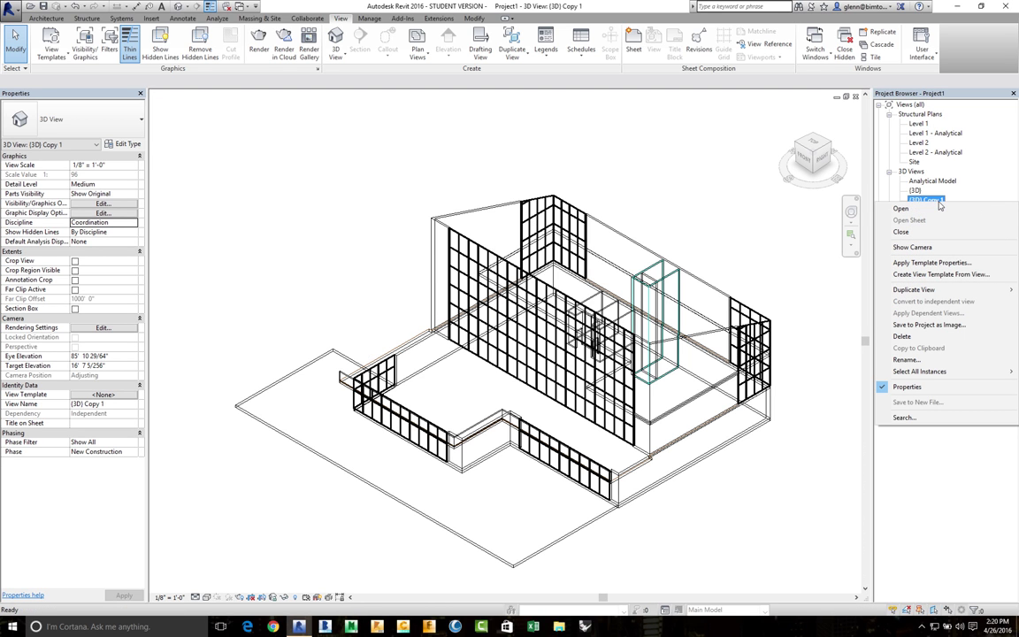
pyautogui.click(911, 360)
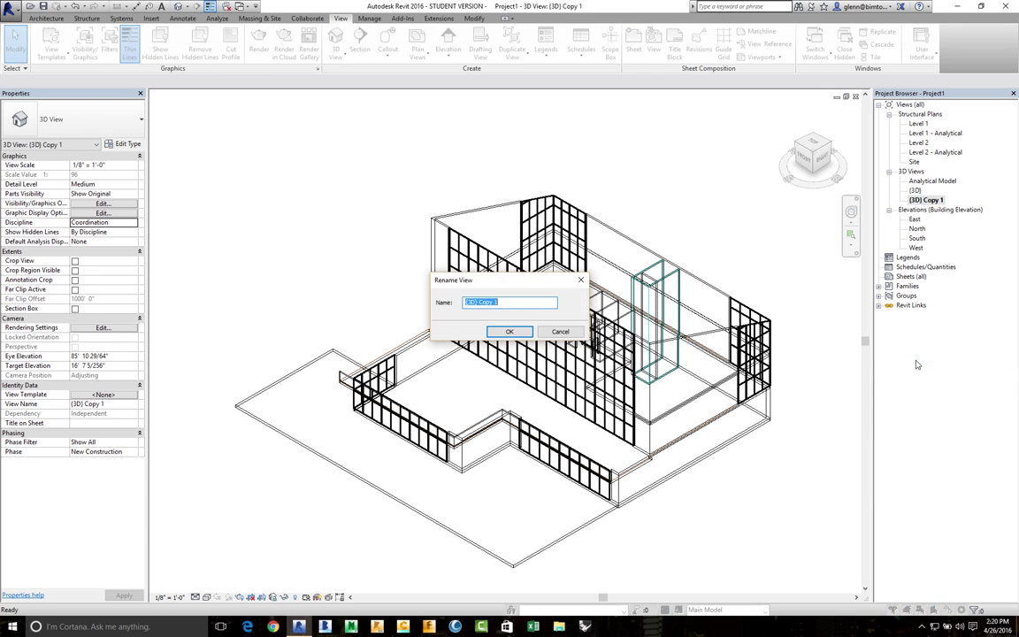
pyautogui.write('3D Coordination')
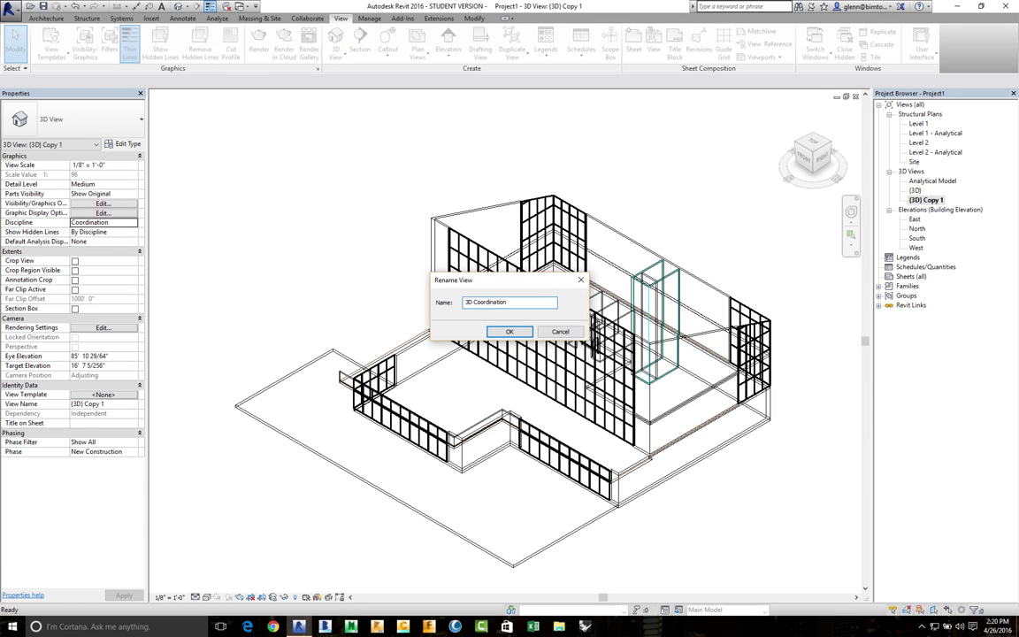
pyautogui.press('Return')
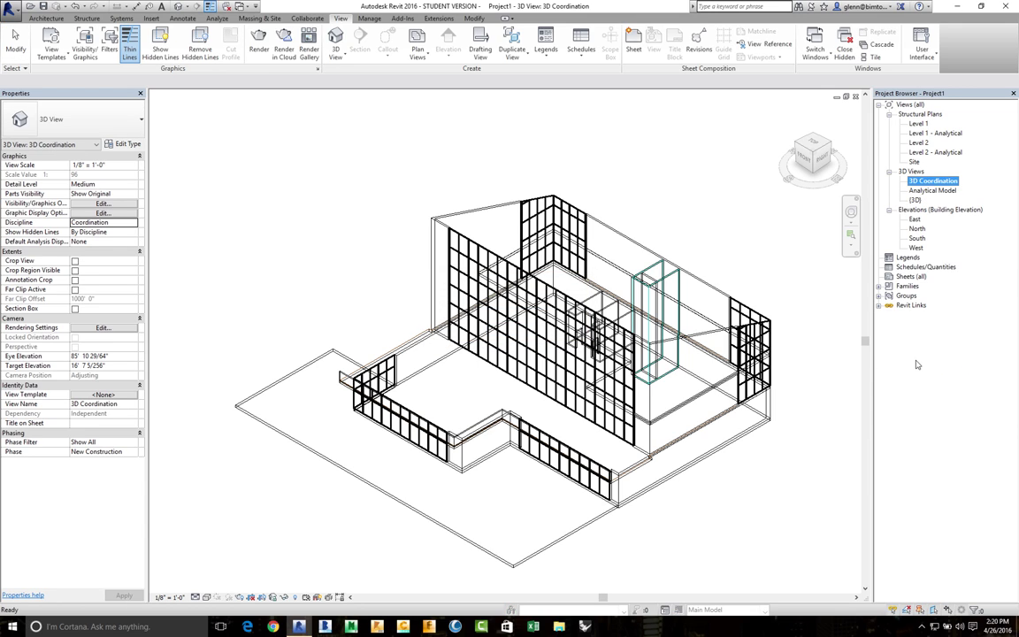
pyautogui.click(799, 231)
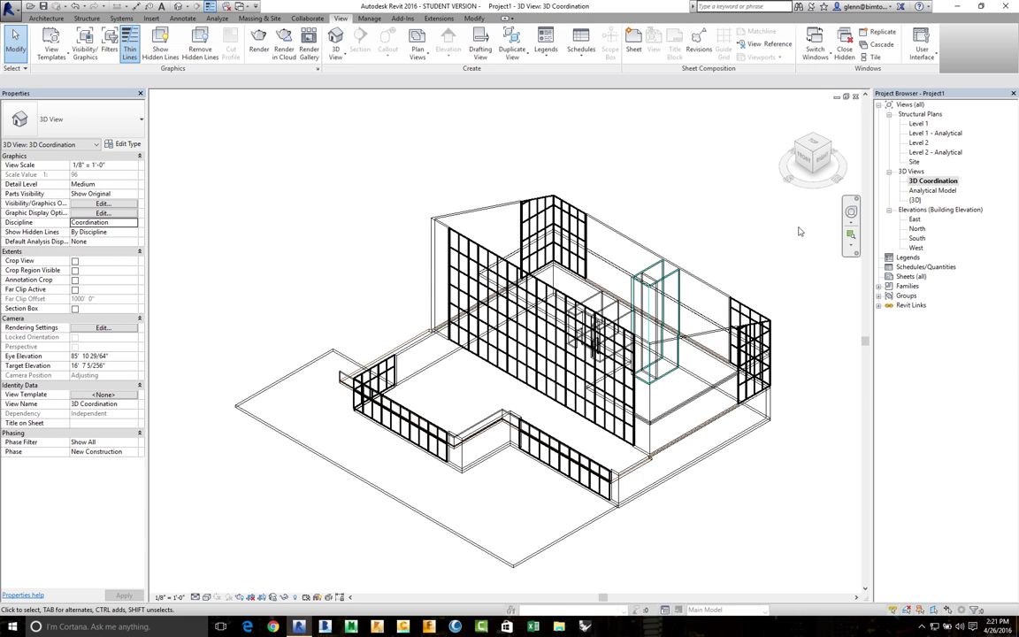
# - Duplicate the 3D Coordination view and rename the copy 3D Structural
pyautogui.click(940, 182)
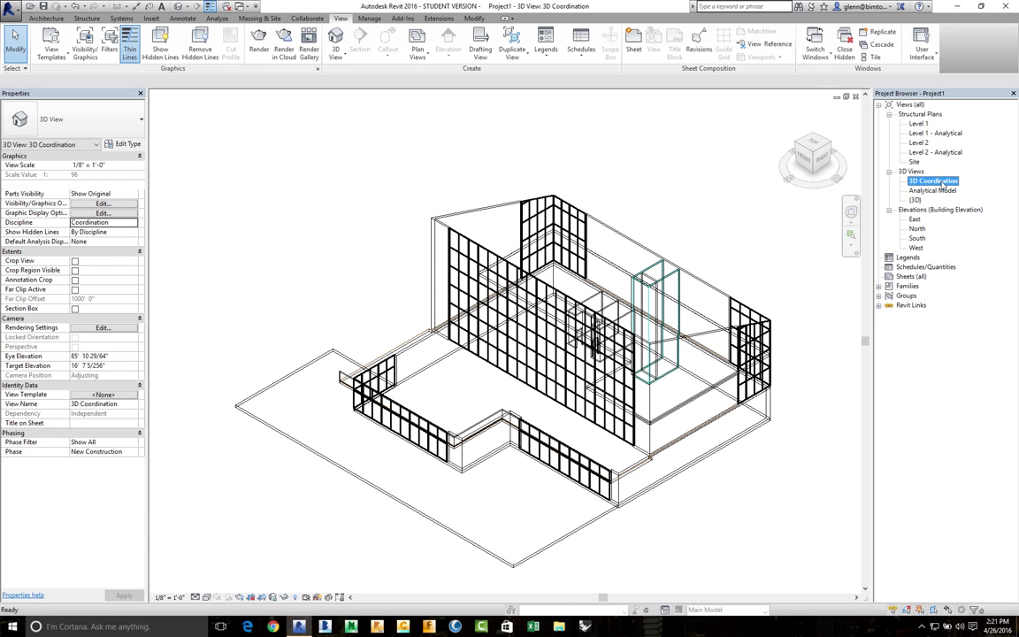
pyautogui.rightClick(942, 183)
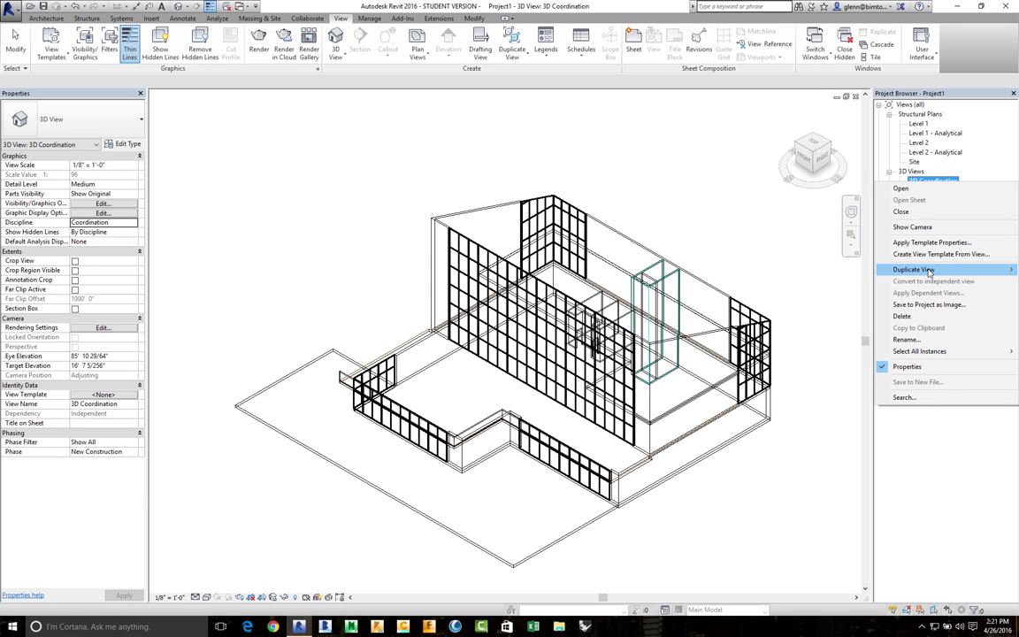
pyautogui.moveTo(929, 272)
pyautogui.click(712, 244)
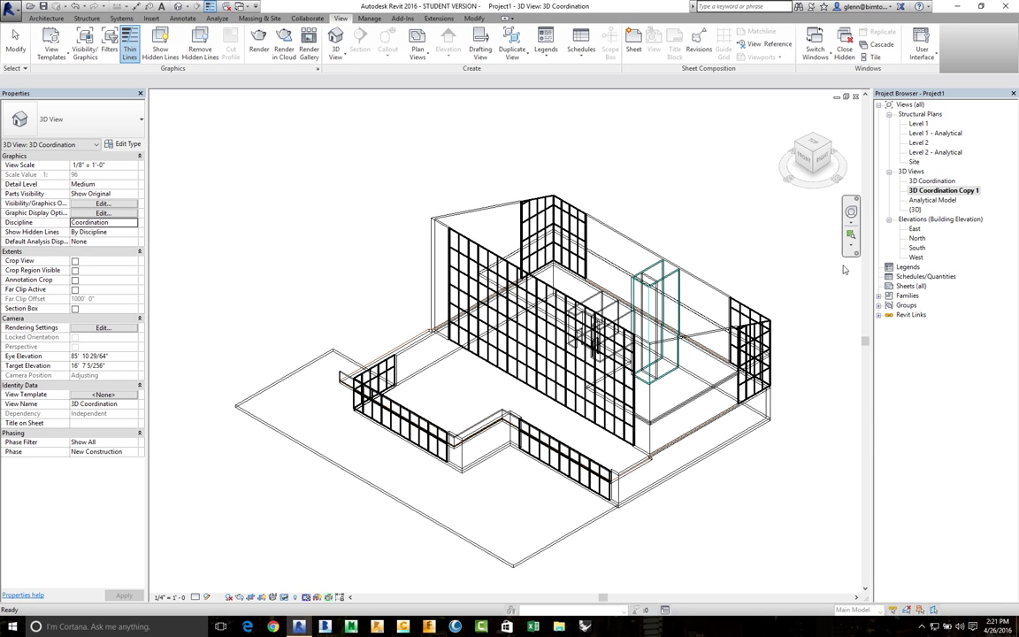
pyautogui.rightClick(937, 191)
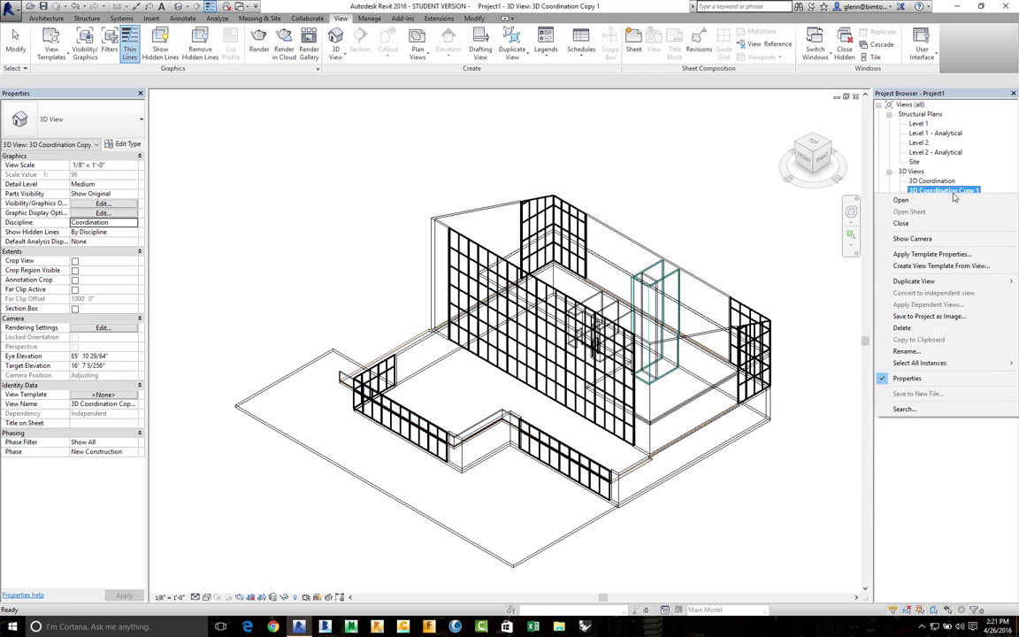
pyautogui.click(911, 352)
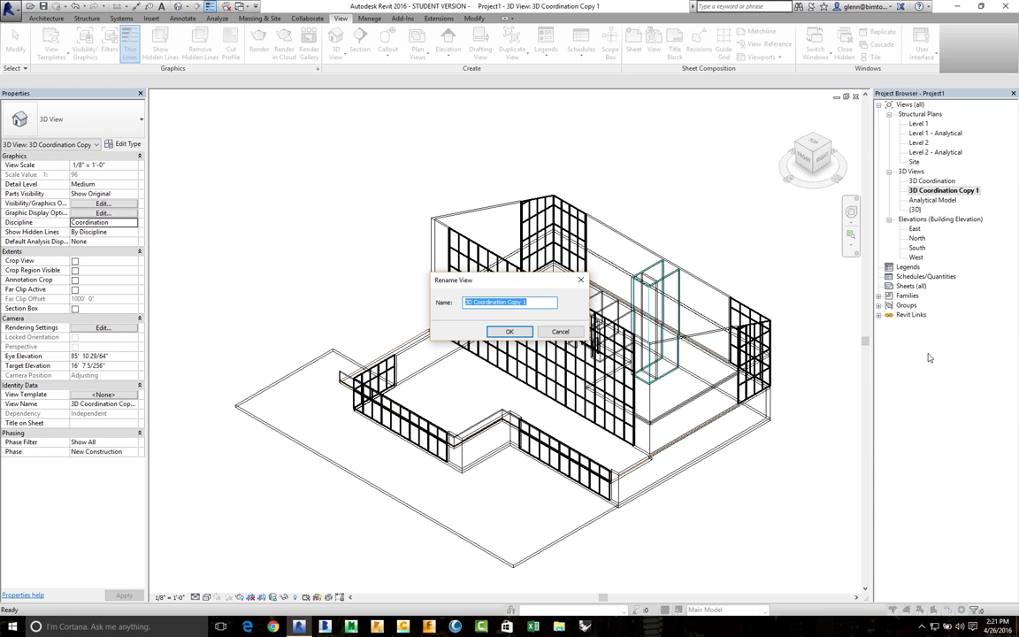
pyautogui.write('3D Structural')
pyautogui.press('Return')
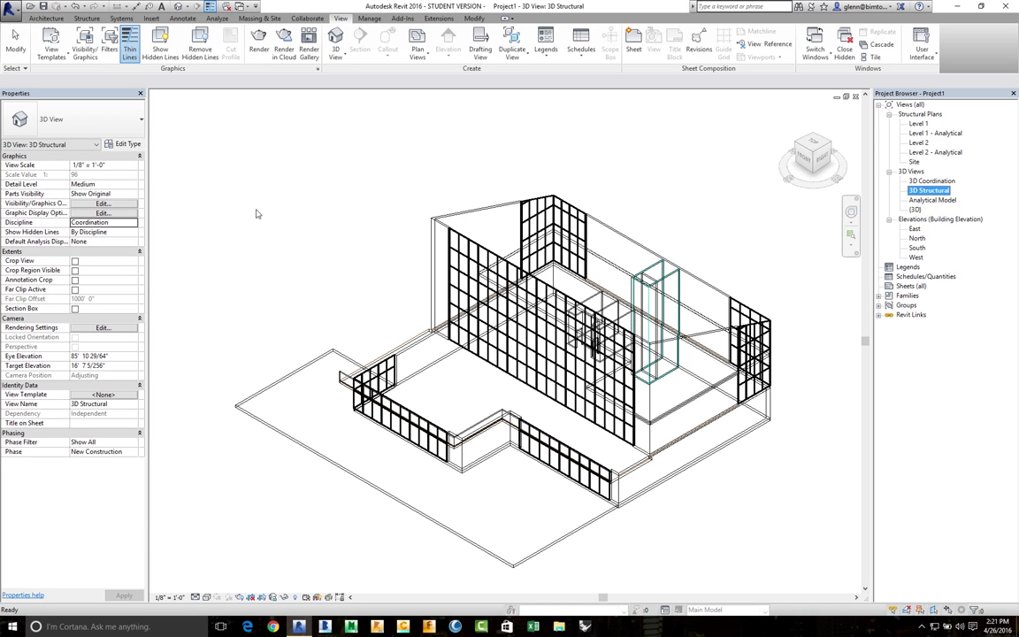
# - Set the 3D Structural view's discipline to Structural
pyautogui.click(133, 225)
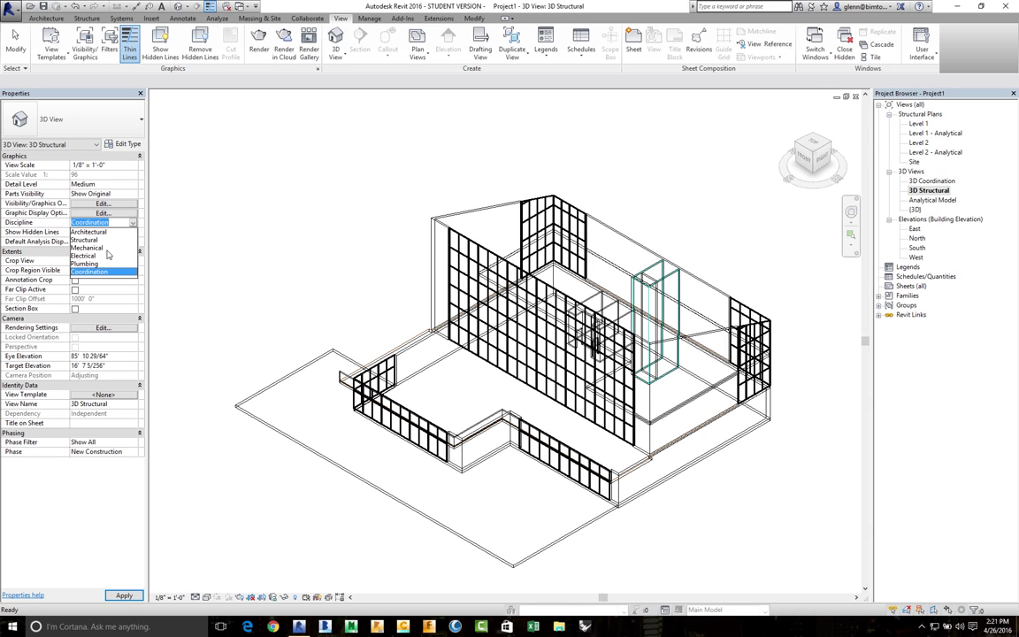
pyautogui.click(94, 240)
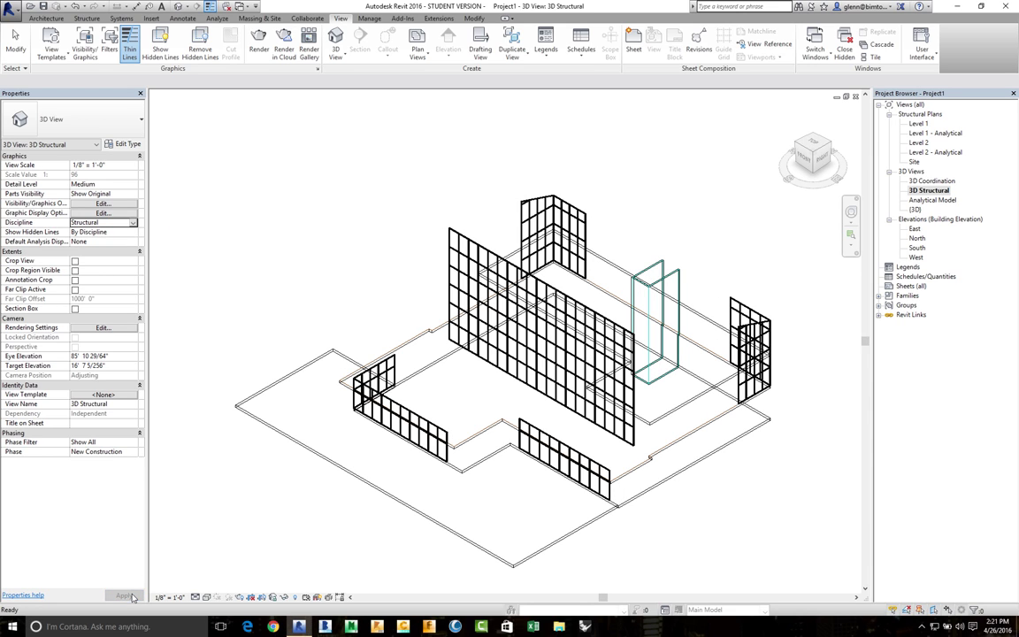
pyautogui.click(230, 512)
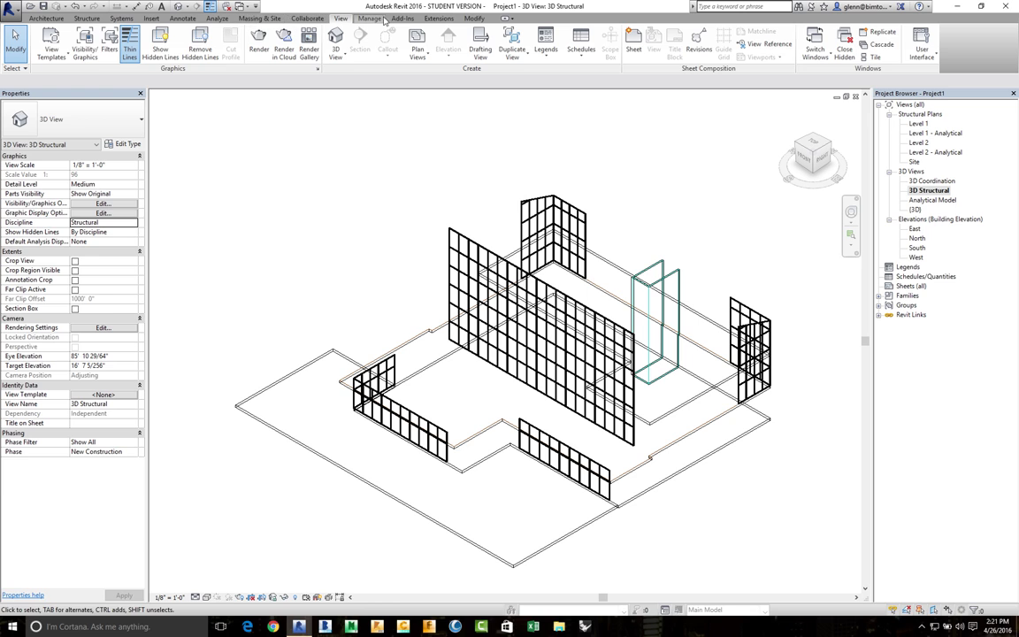
# - Turn off the Curtain Panels, Curtain Systems and Curtain Wall Mullions categories in the 3D Structural view's visibility/graphic overrides
pyautogui.click(93, 51)
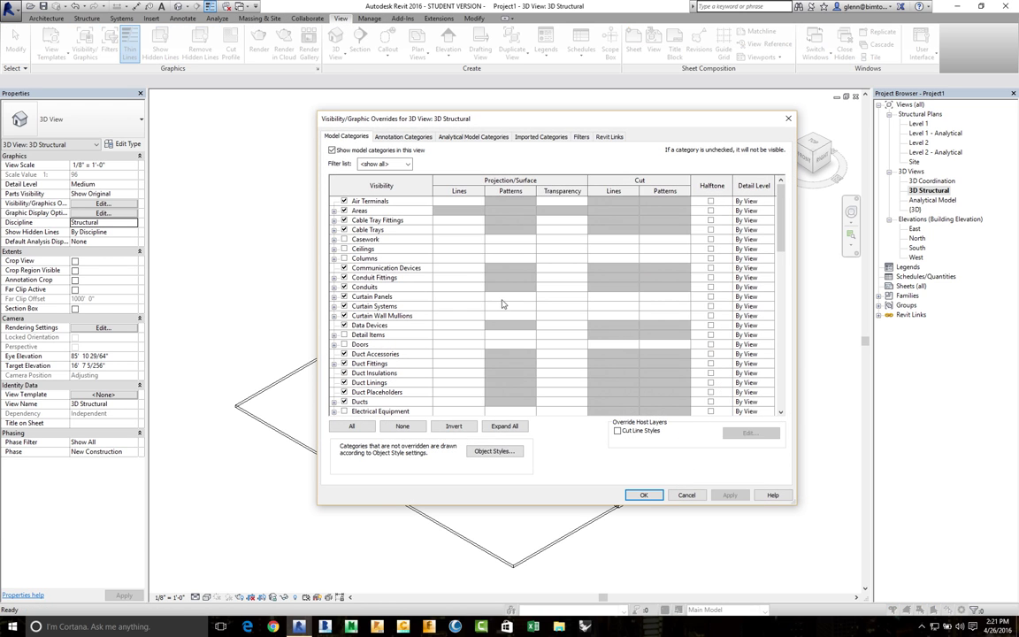
pyautogui.click(346, 297)
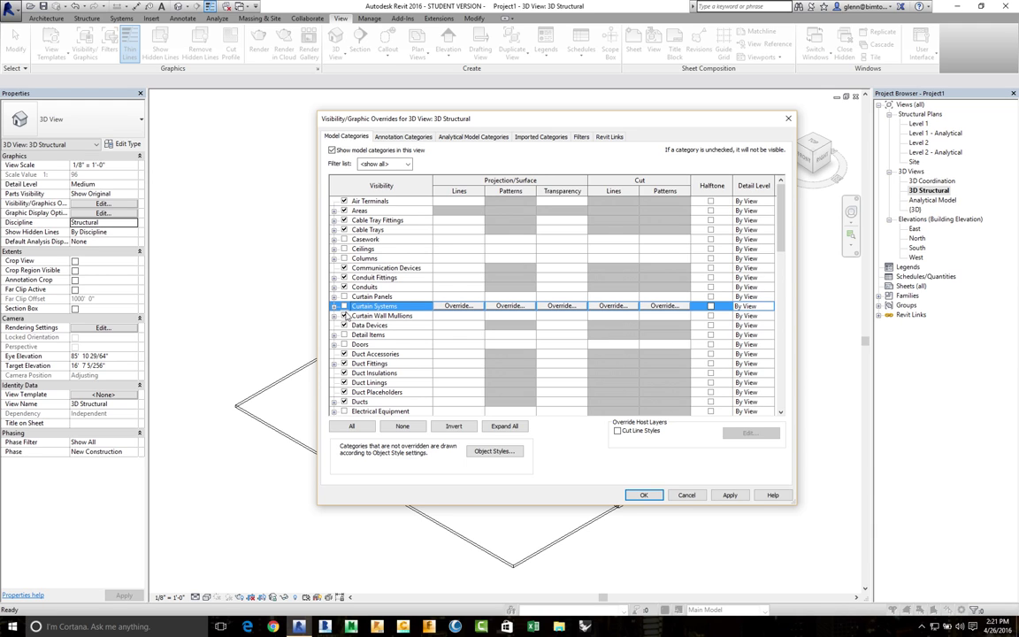
pyautogui.click(344, 315)
pyautogui.click(643, 496)
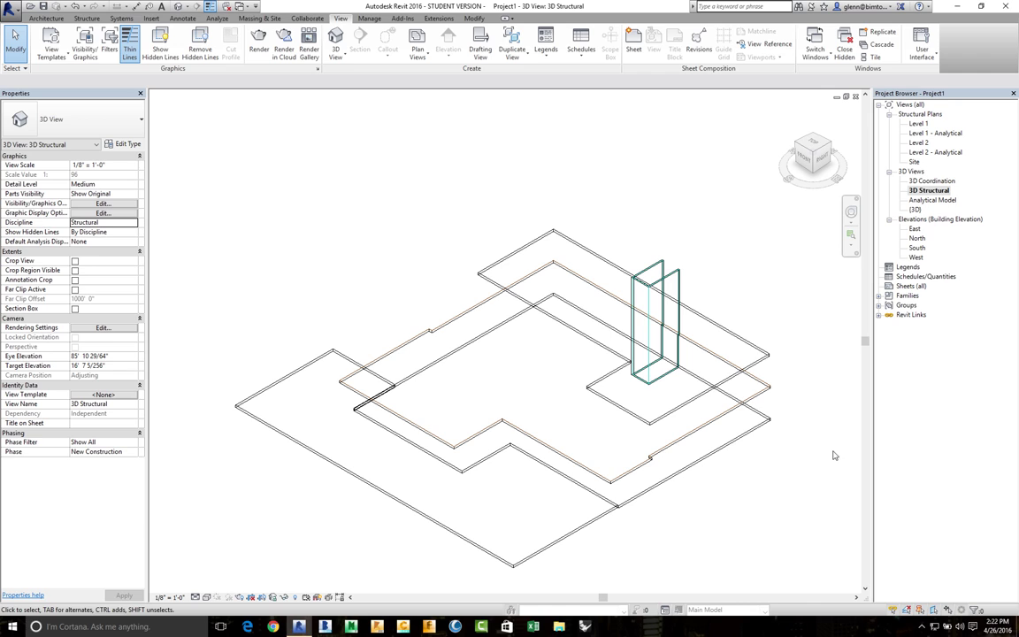
# - Open the South elevation and compare the project's Level 2 with the linked building shell's Level 2 at the level heads
pyautogui.doubleClick(918, 248)
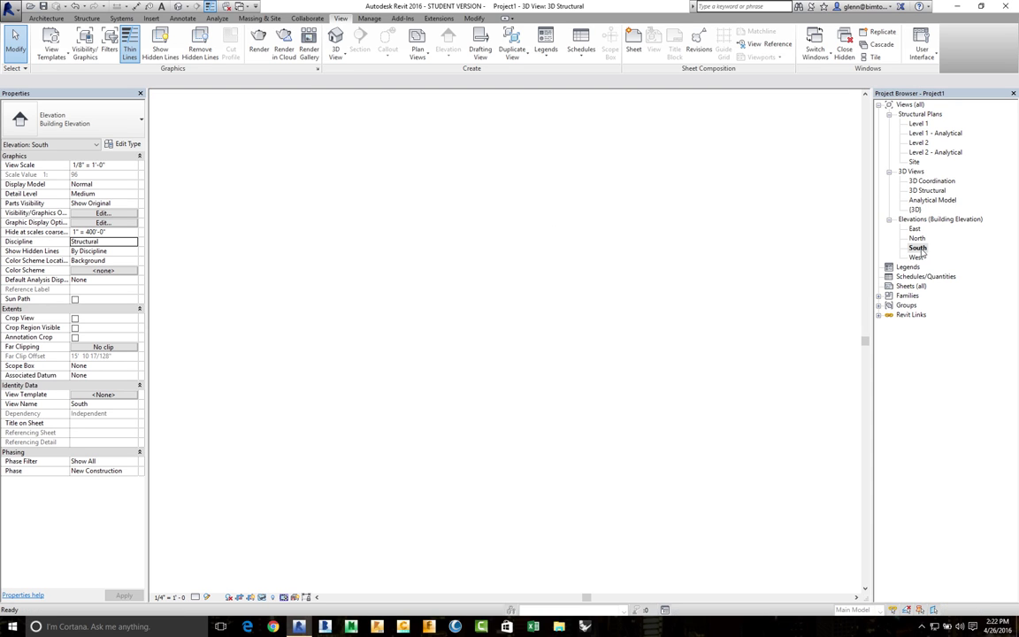
pyautogui.click(851, 144)
pyautogui.moveTo(601, 345); pyautogui.dragTo(721, 461)
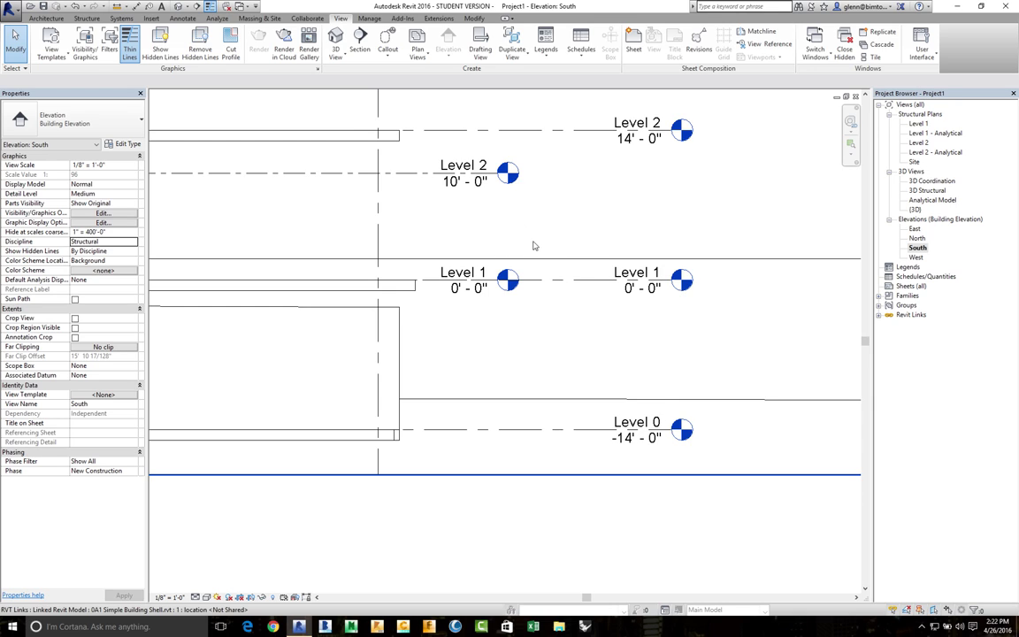
pyautogui.click(413, 176)
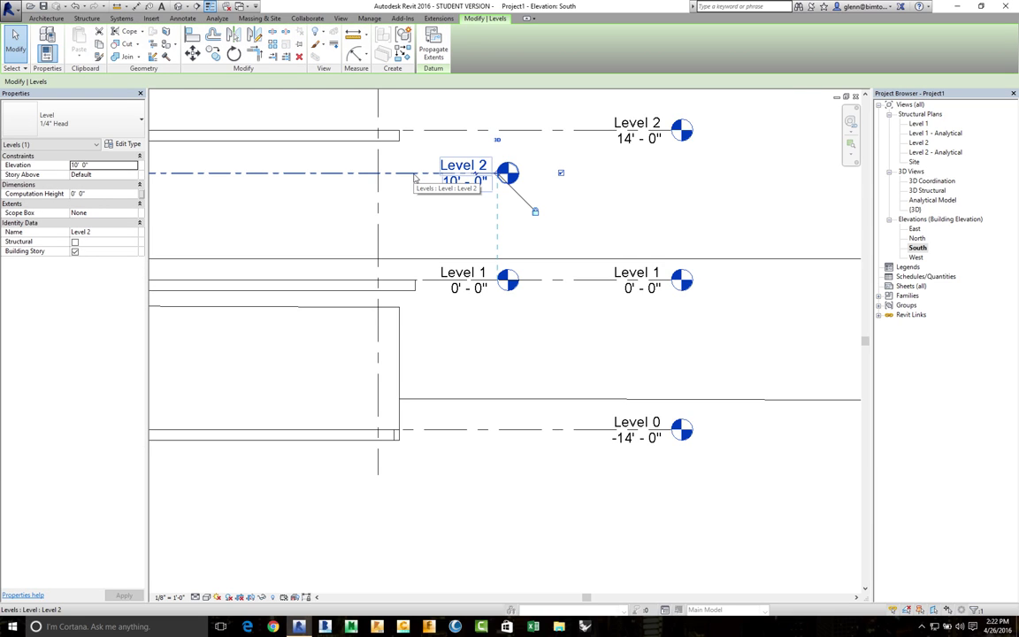
pyautogui.click(579, 132)
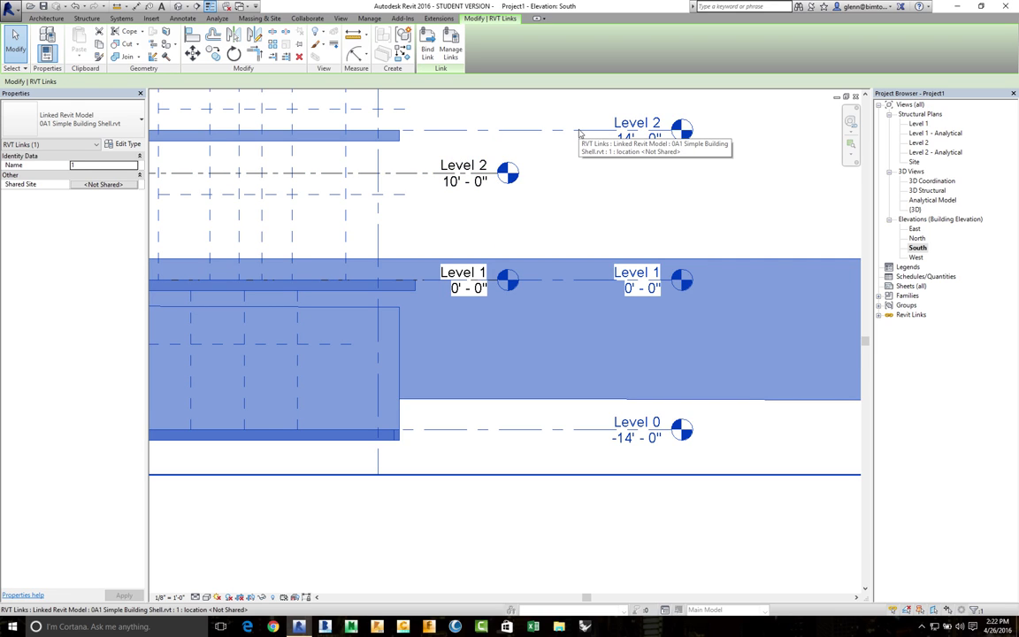
pyautogui.press('Tab')
pyautogui.click(580, 133)
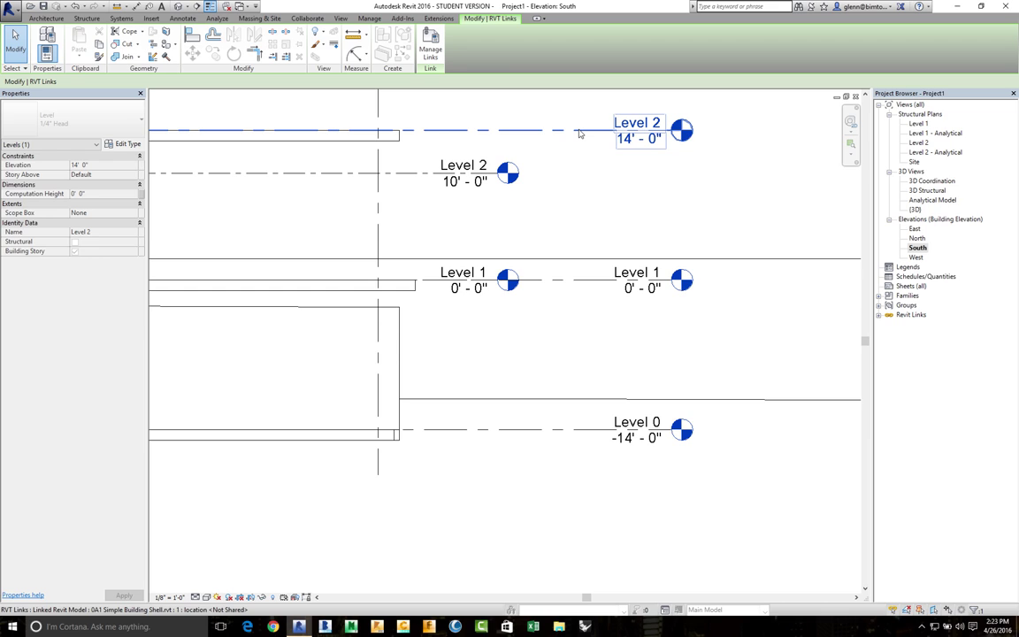
pyautogui.scroll(-2, 579, 133)
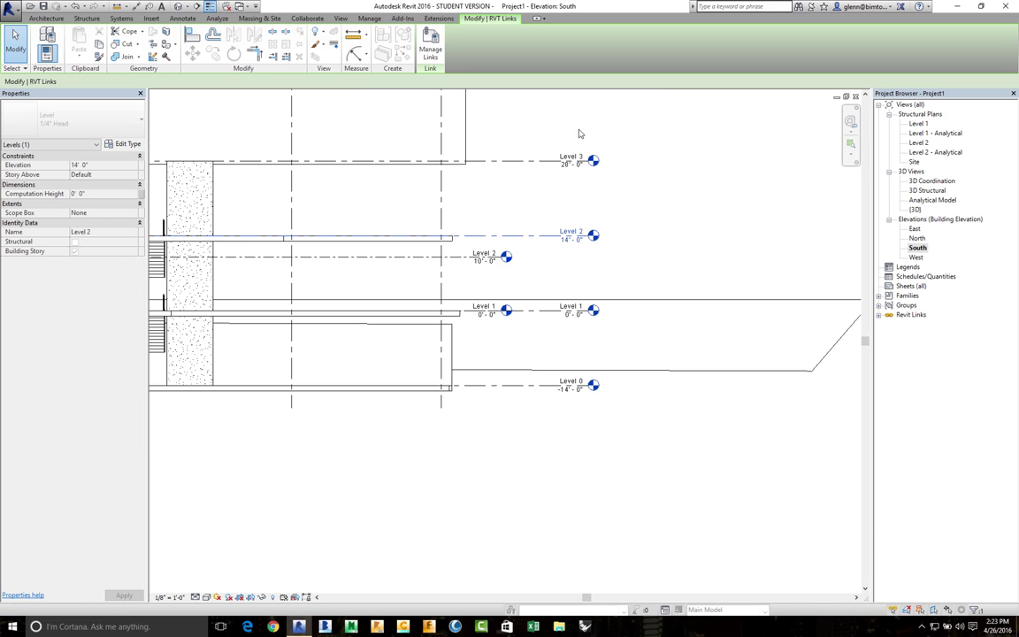
pyautogui.scroll(-2, 578, 132)
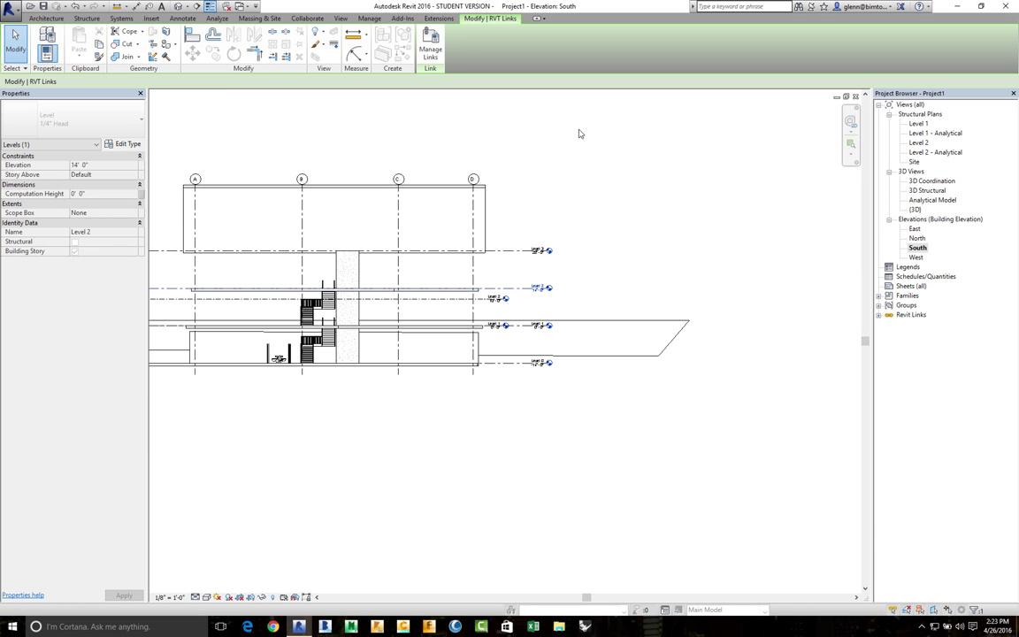
pyautogui.click(850, 143)
pyautogui.moveTo(422, 242); pyautogui.dragTo(712, 454)
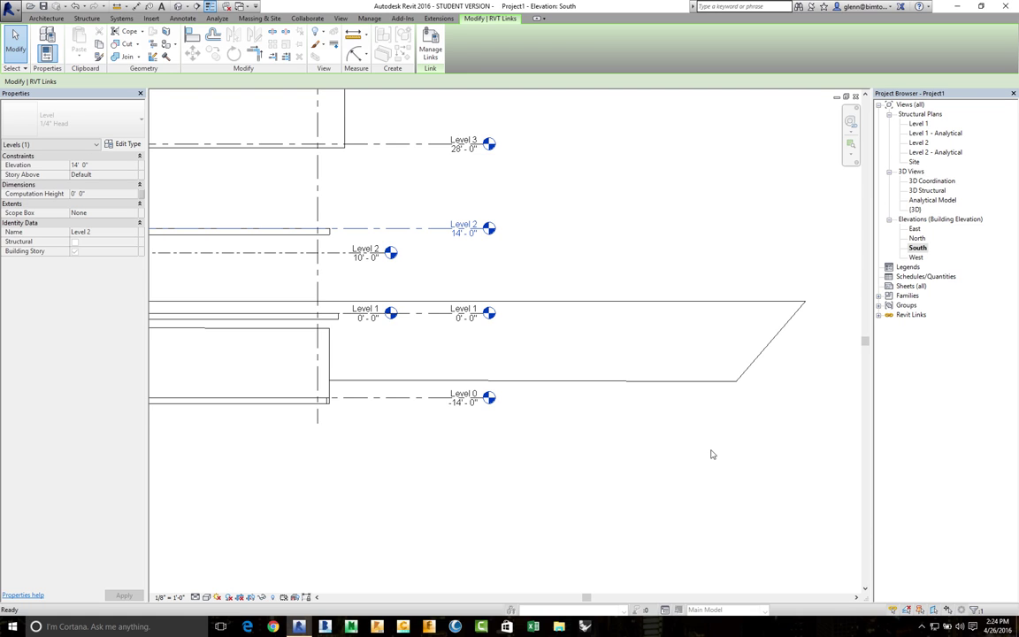
pyautogui.click(614, 249)
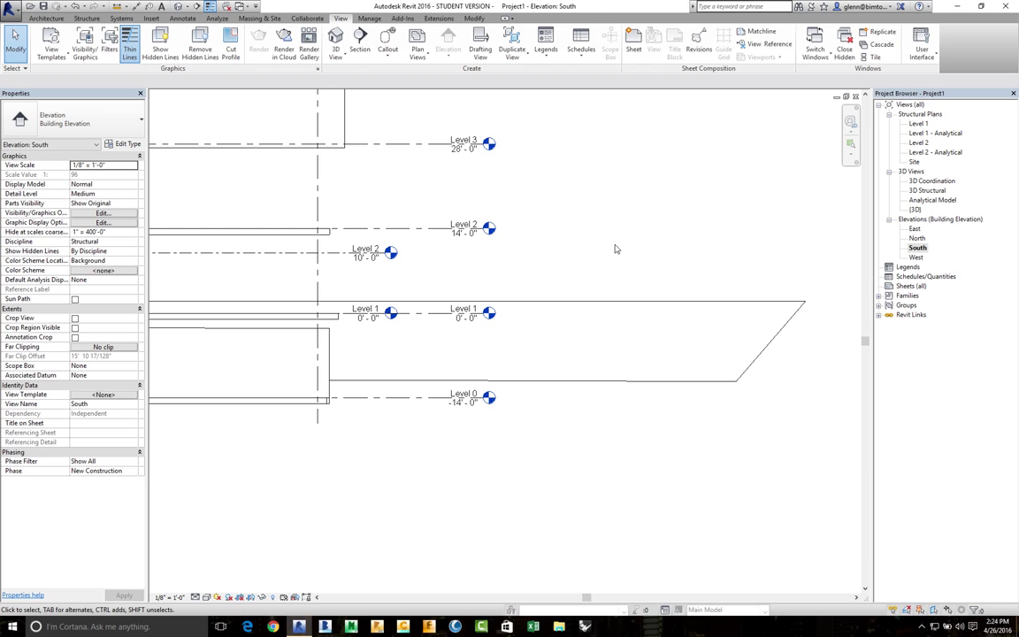
# - Start Copy/Monitor on the linked Simple Building Shell model and copy its Level 3 into the project
pyautogui.click(307, 19)
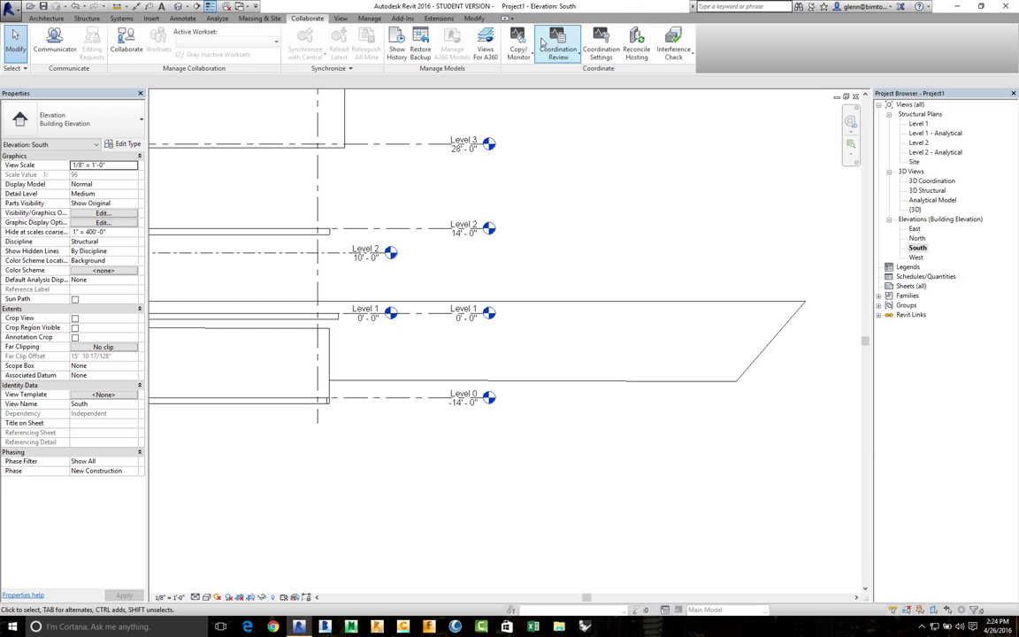
pyautogui.click(525, 49)
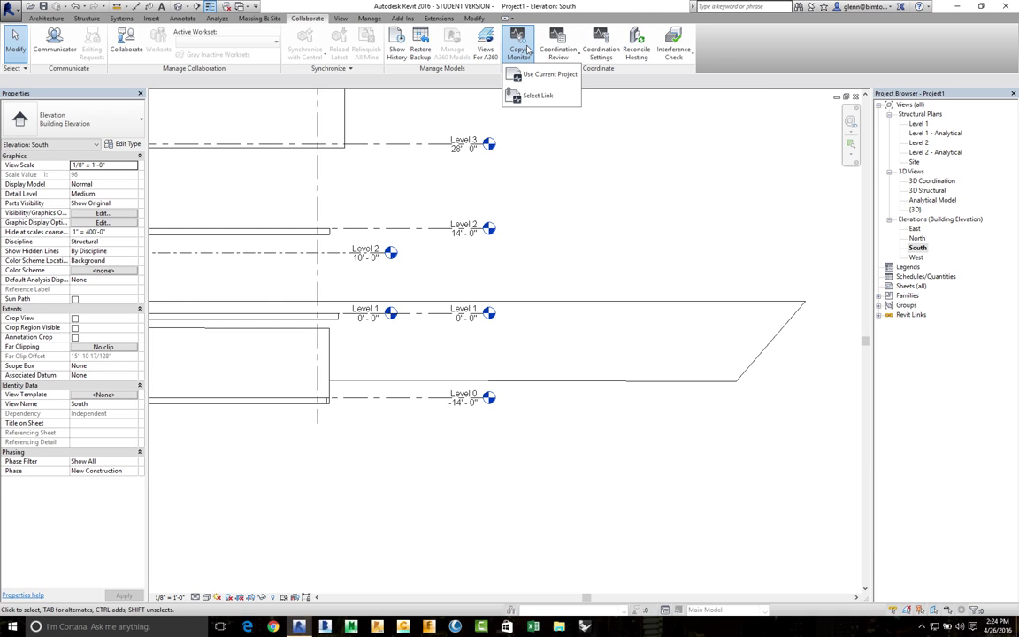
pyautogui.click(539, 96)
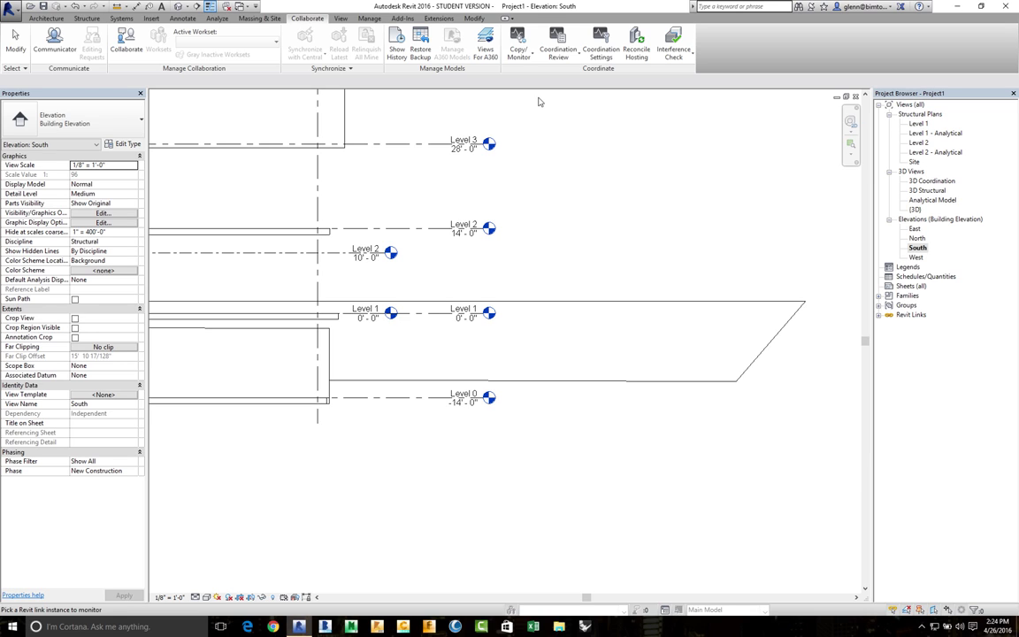
pyautogui.click(458, 144)
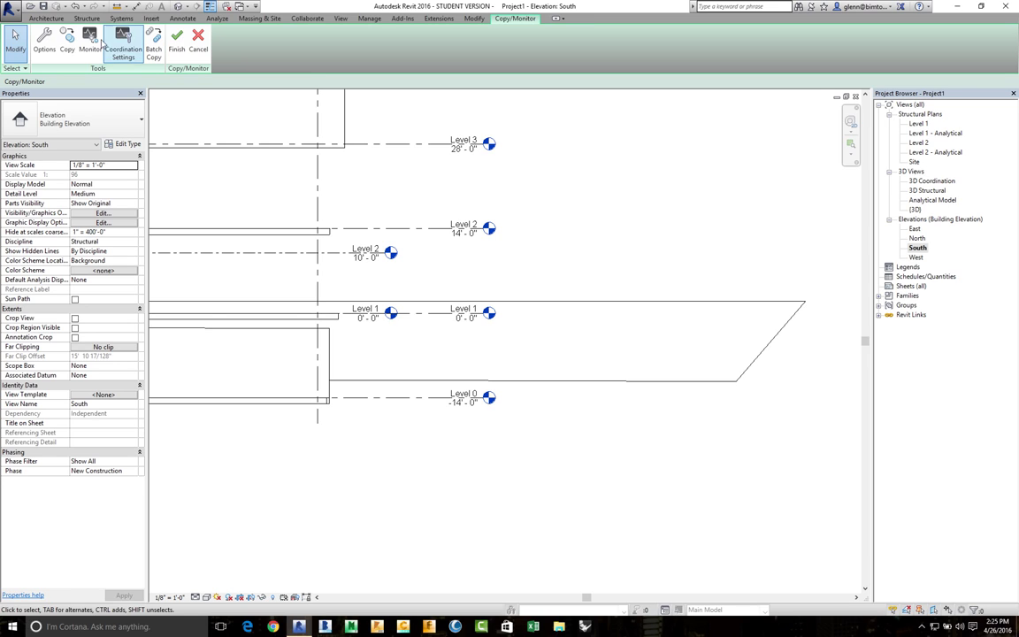
pyautogui.click(67, 39)
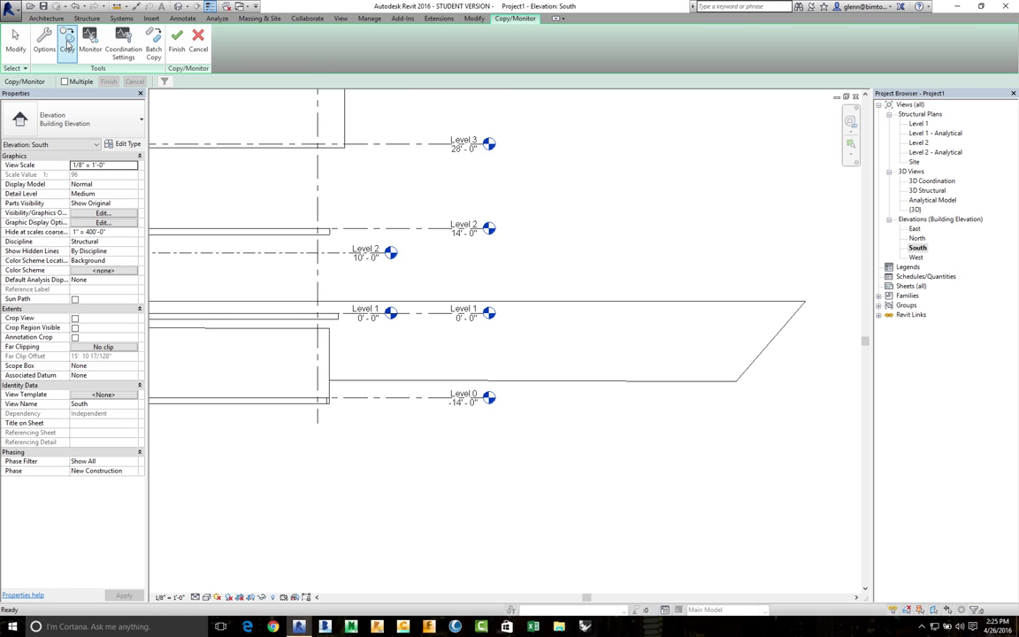
pyautogui.click(865, 96)
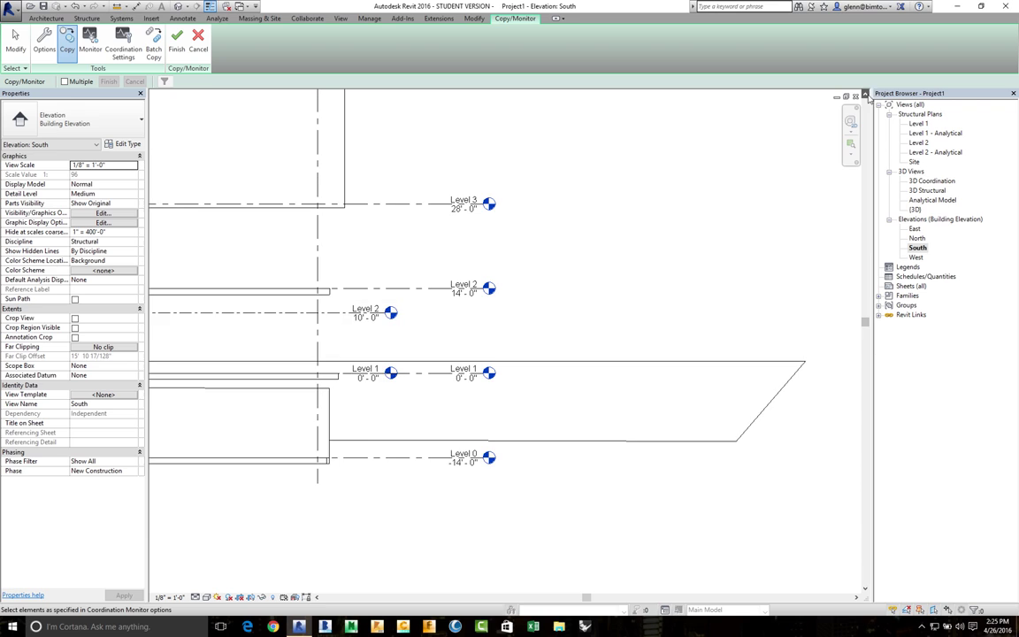
pyautogui.click(865, 96)
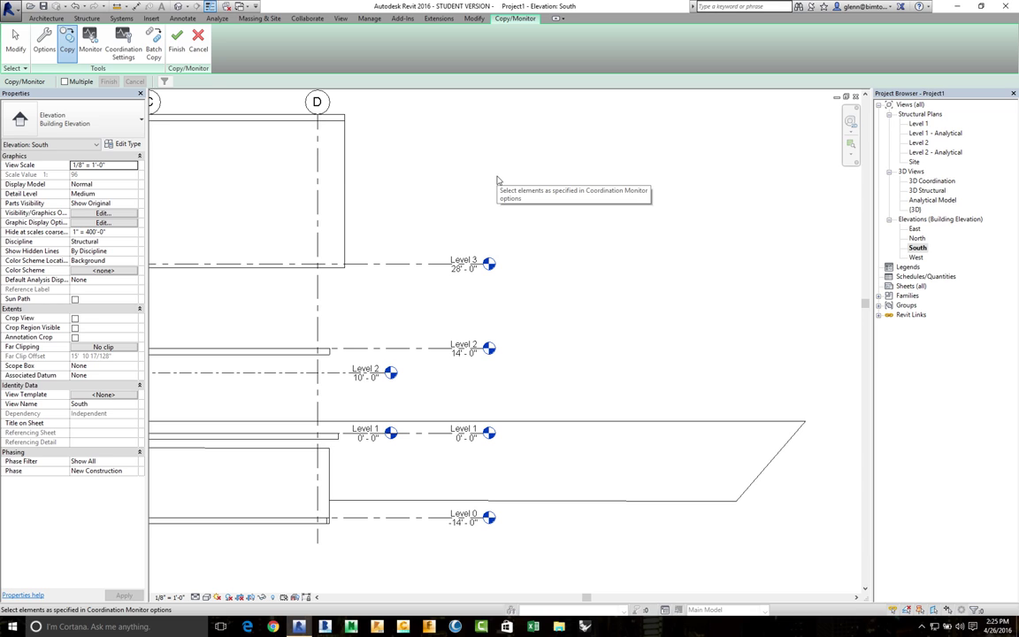
pyautogui.press('super+a')
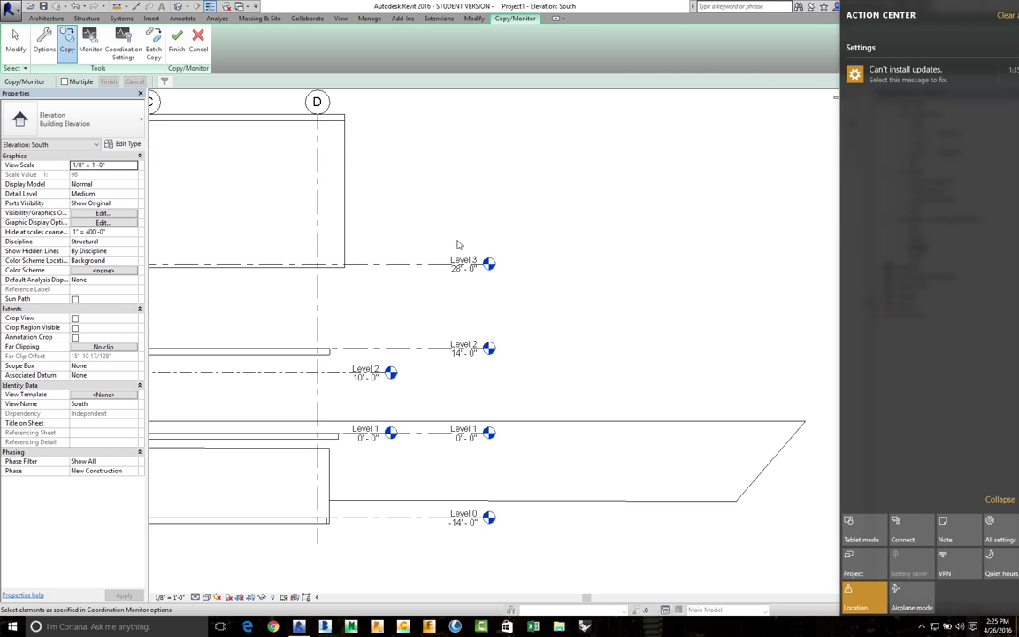
pyautogui.press('super+a')
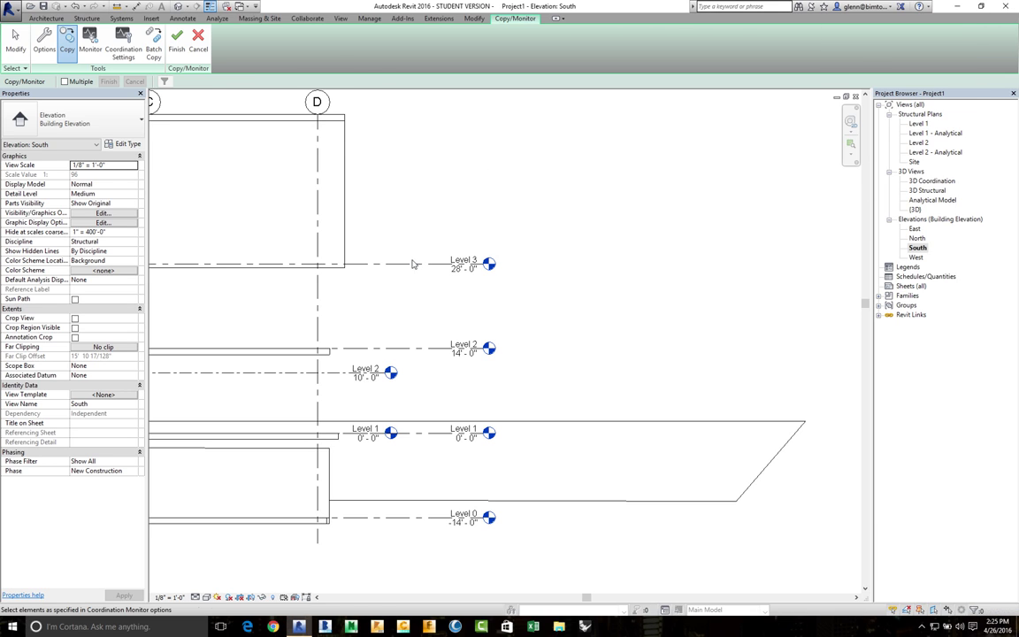
pyautogui.click(412, 263)
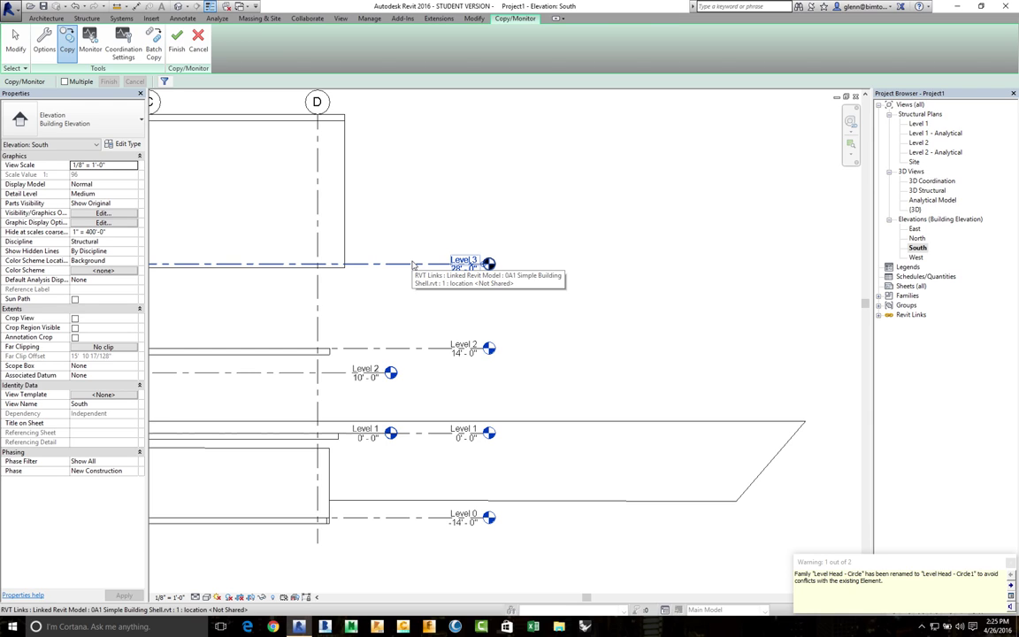
pyautogui.click(412, 265)
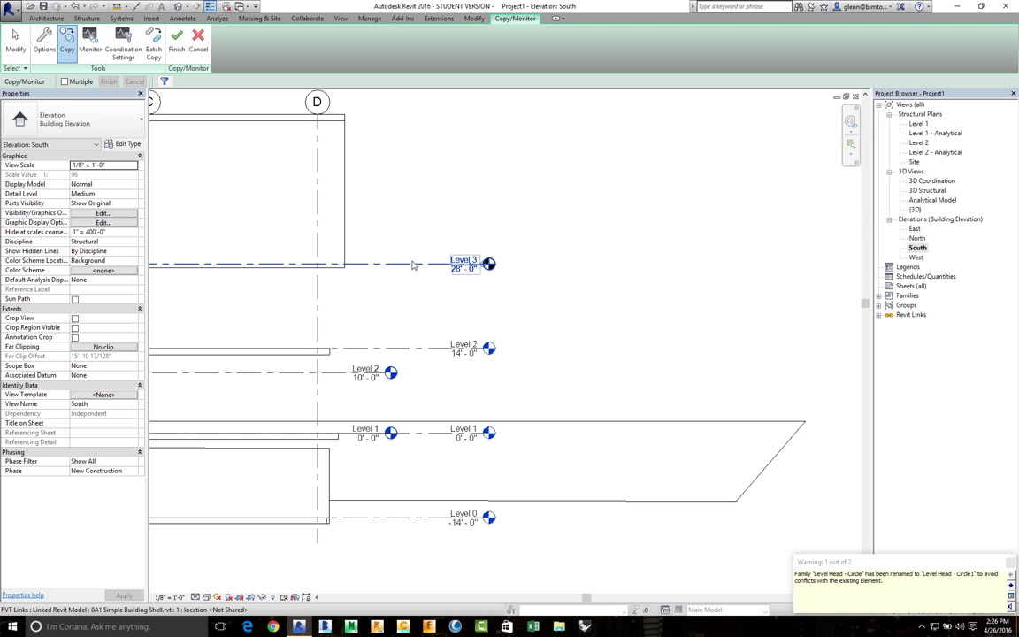
pyautogui.click(413, 264)
# - Copy and monitor the linked model's Level 2, Level 1 and Level 0, and finish the Copy/Monitor session
pyautogui.click(412, 351)
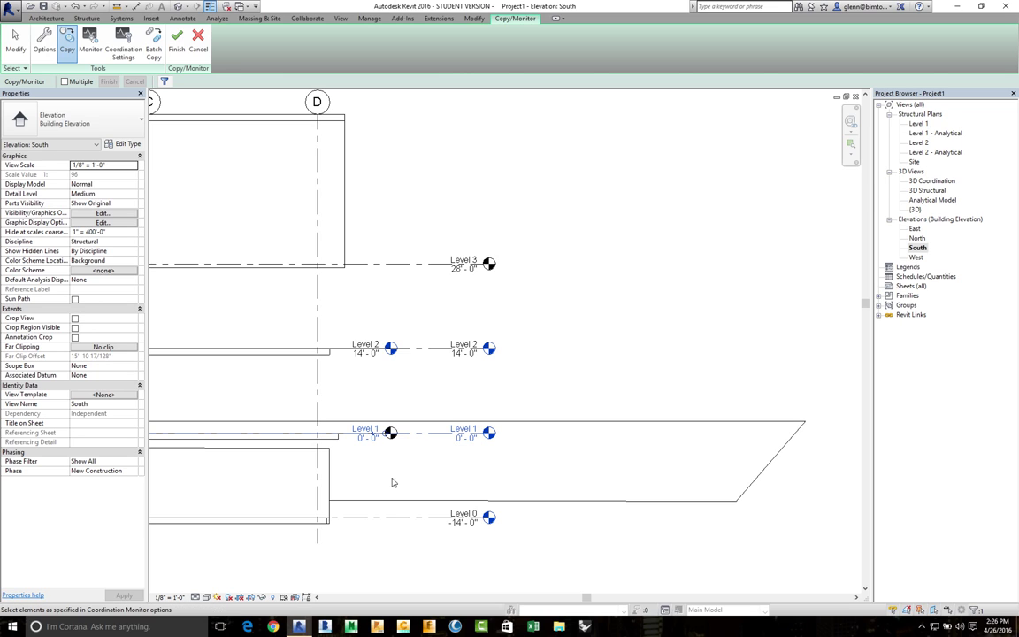
pyautogui.click(380, 516)
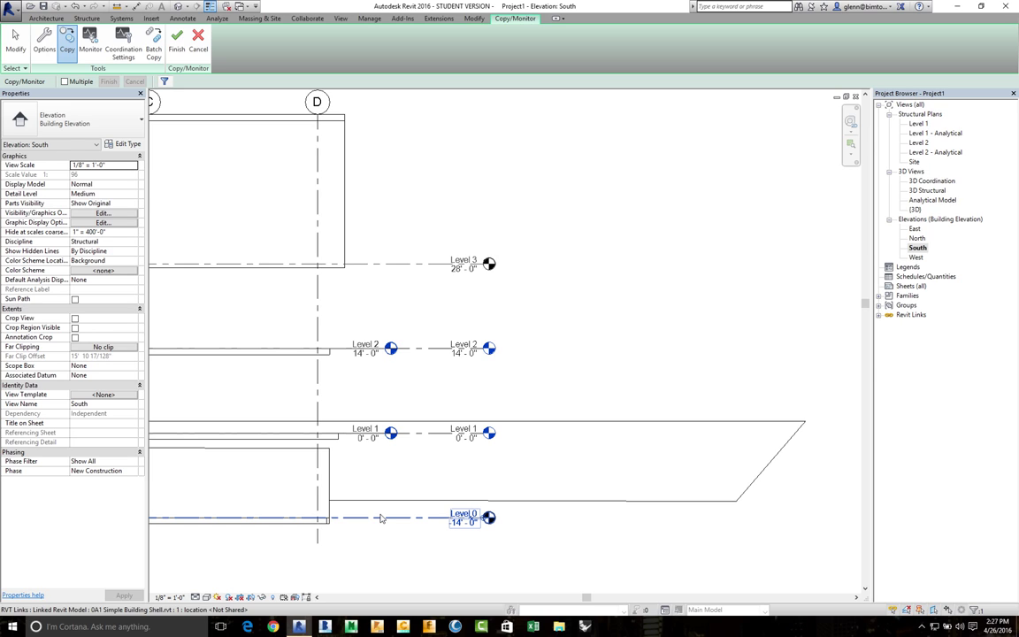
pyautogui.click(380, 518)
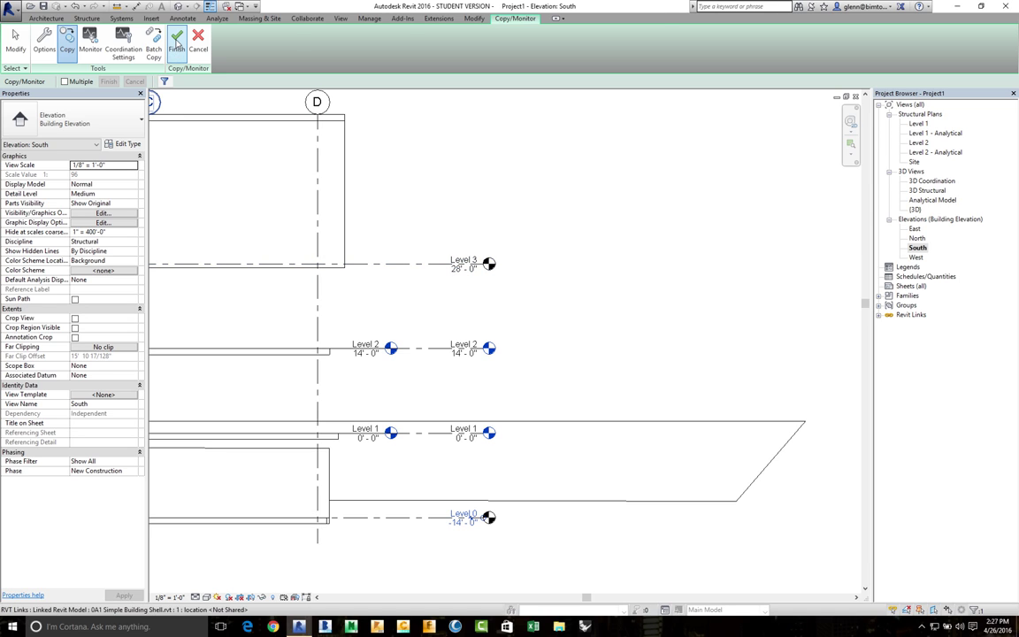
pyautogui.click(177, 40)
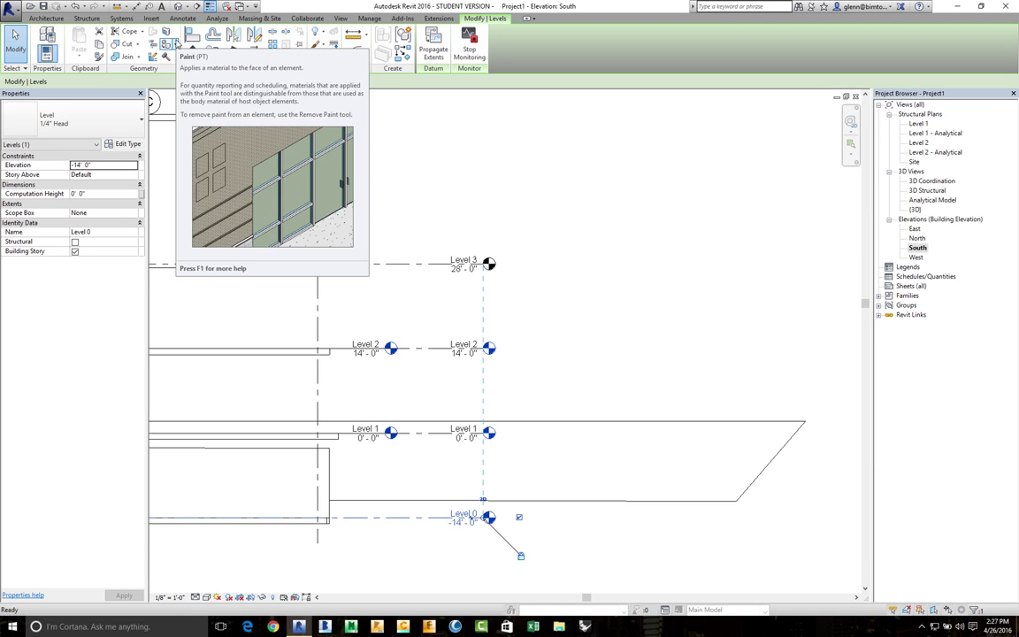
pyautogui.click(574, 221)
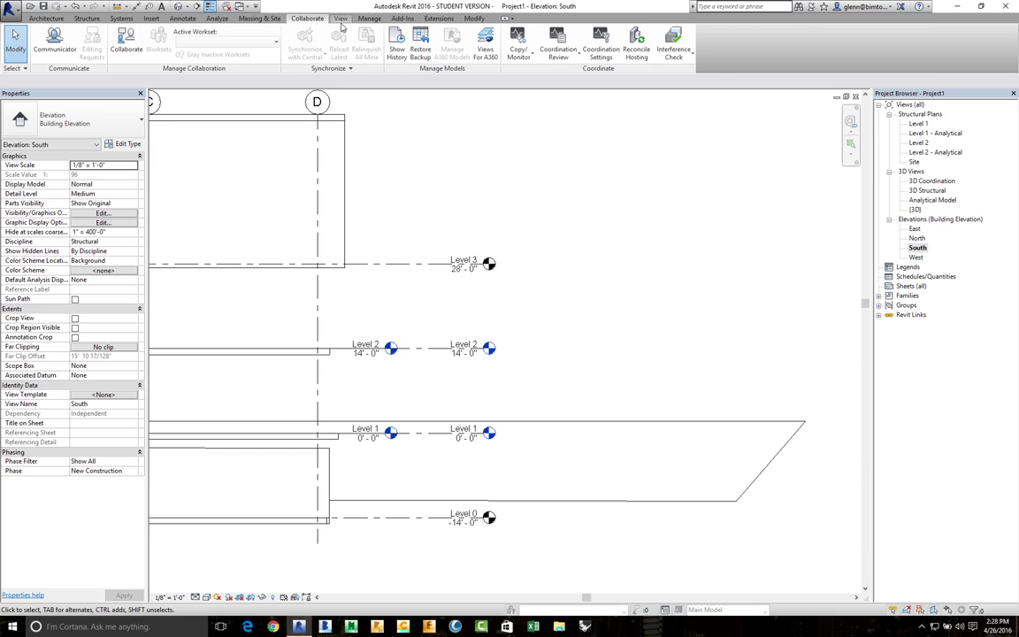
# - Create new structural plan views for Level 0 and Level 3
pyautogui.click(341, 19)
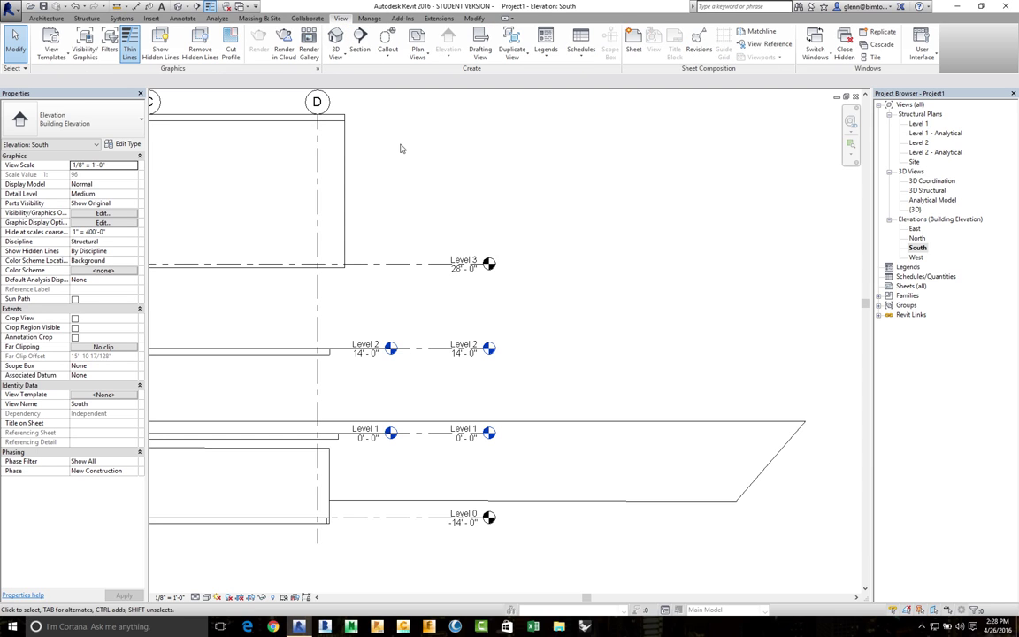
pyautogui.click(418, 55)
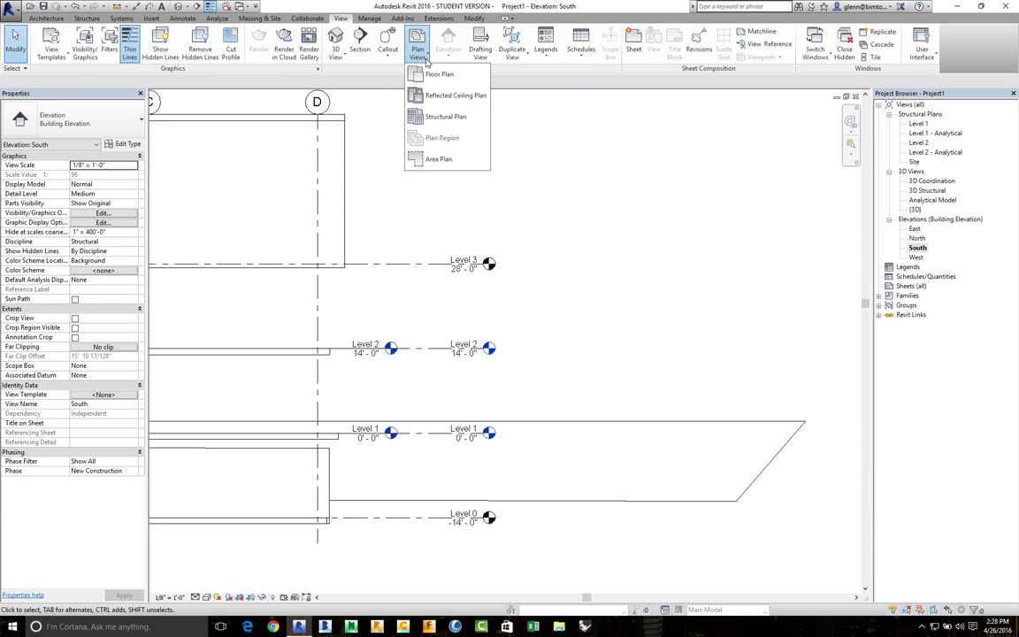
pyautogui.click(436, 117)
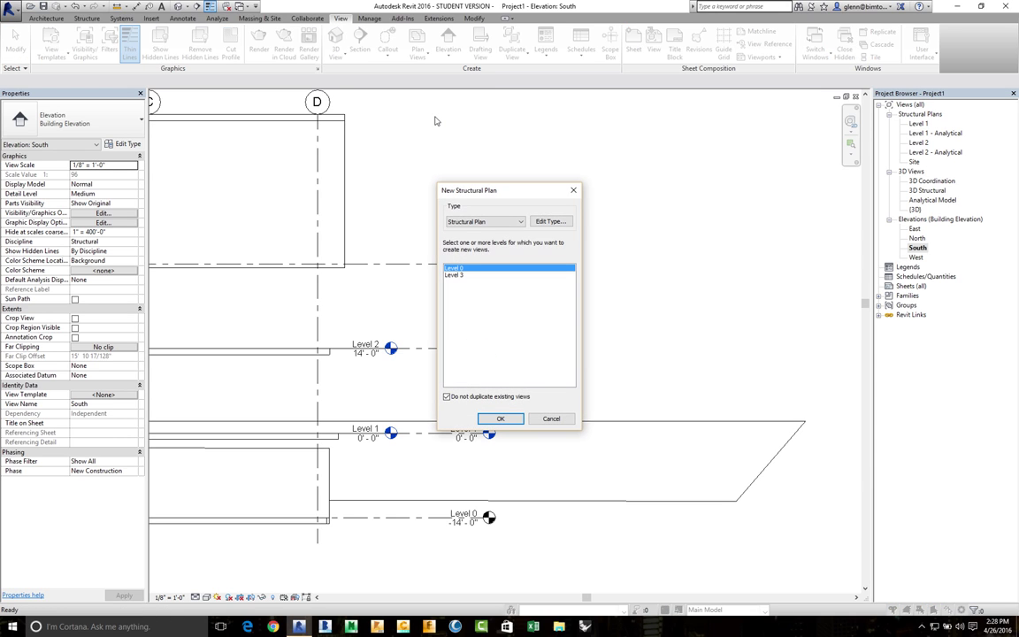
pyautogui.keyDown('shift'); pyautogui.click(454, 275); pyautogui.keyUp('shift')
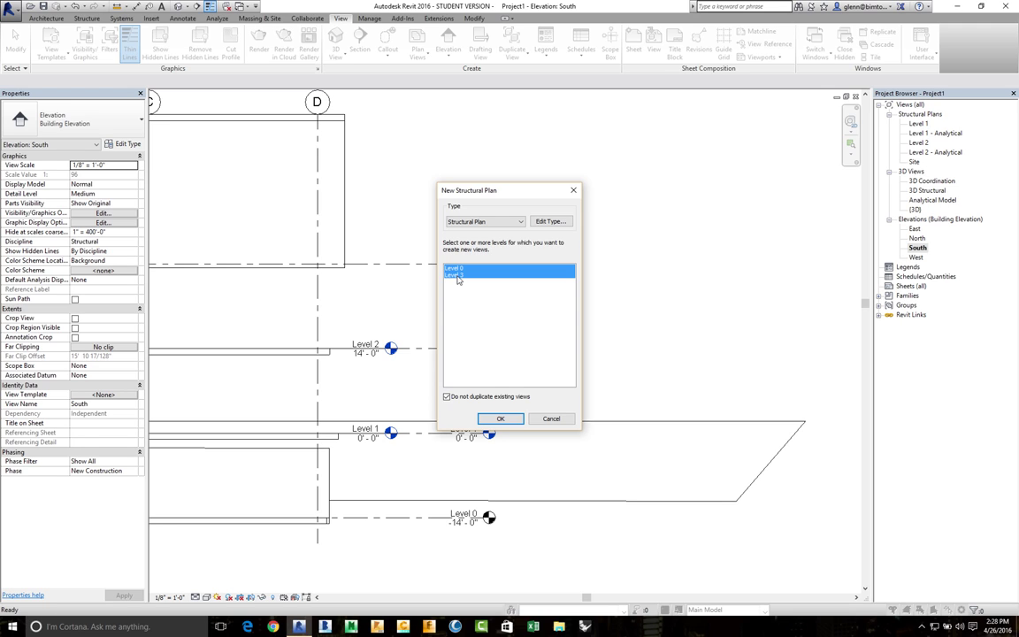
pyautogui.click(510, 423)
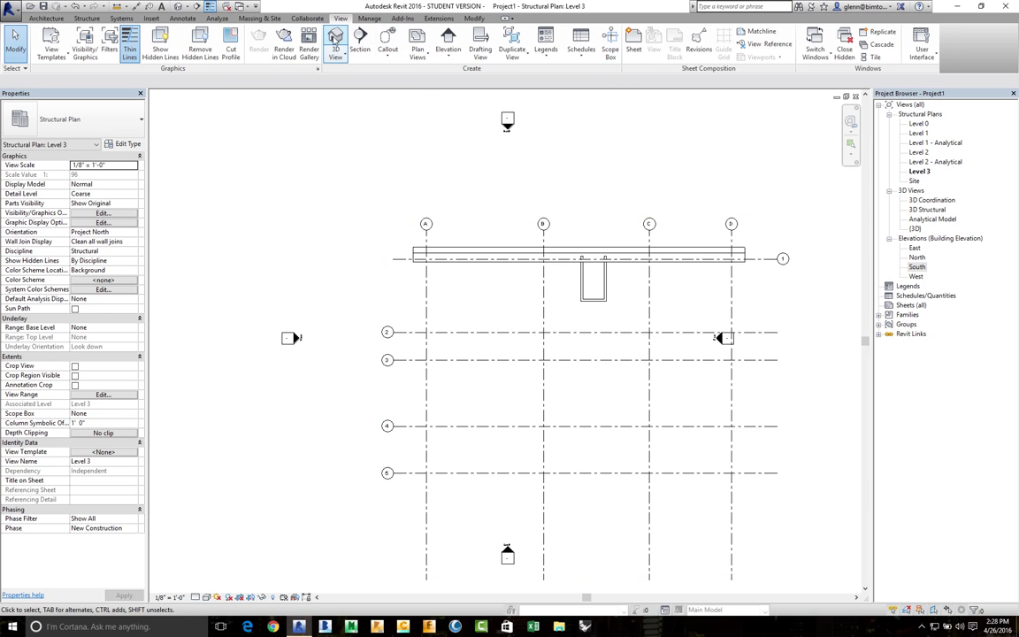
# - Start Copy/Monitor on the linked Simple Building Shell model and copy its grids 1, 2 and 3 into the project
pyautogui.click(303, 19)
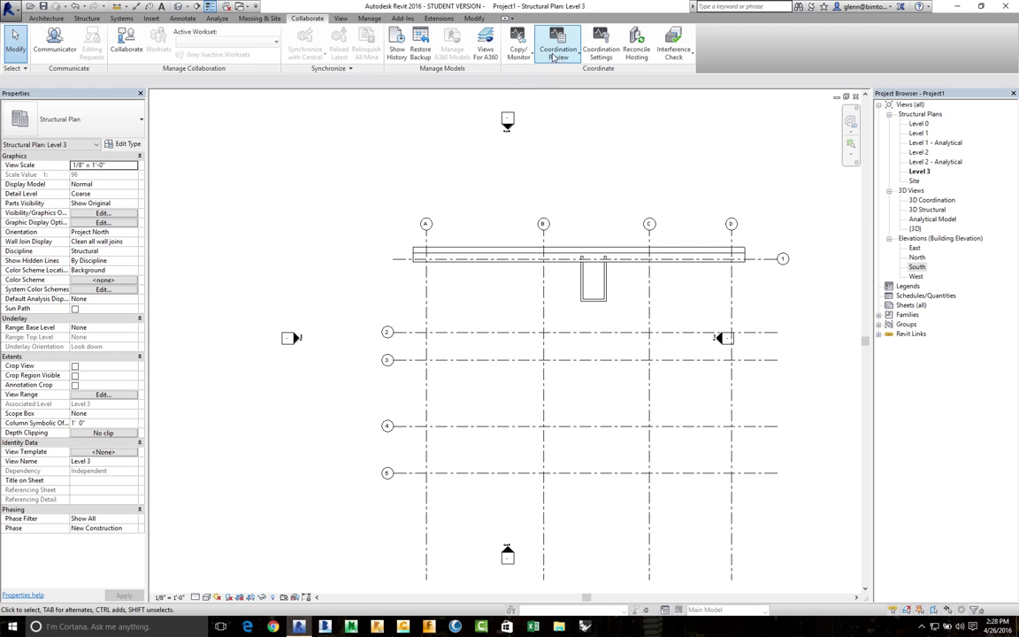
pyautogui.click(518, 51)
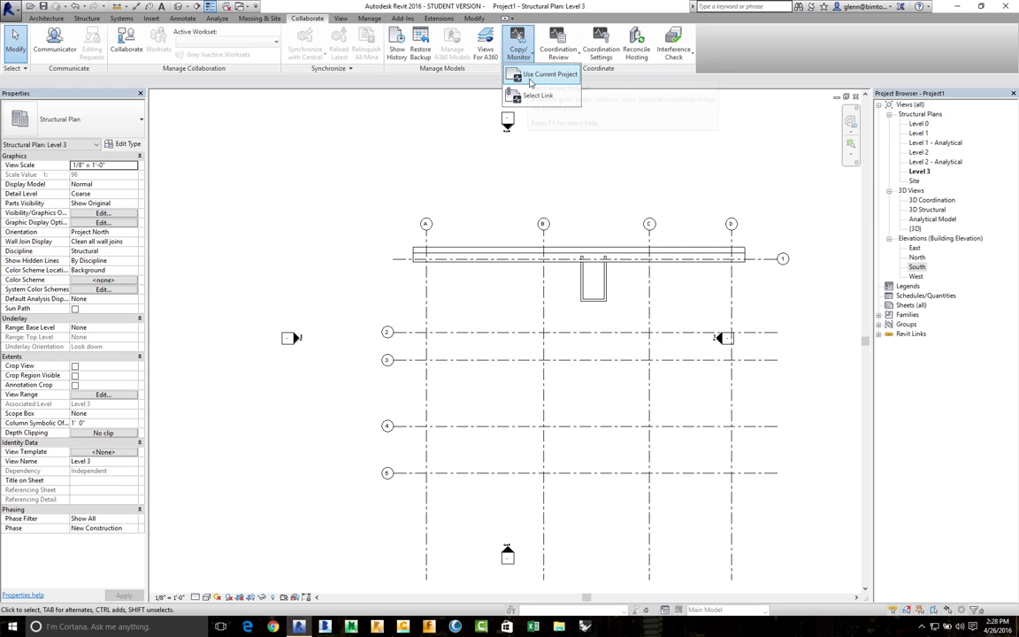
pyautogui.click(532, 101)
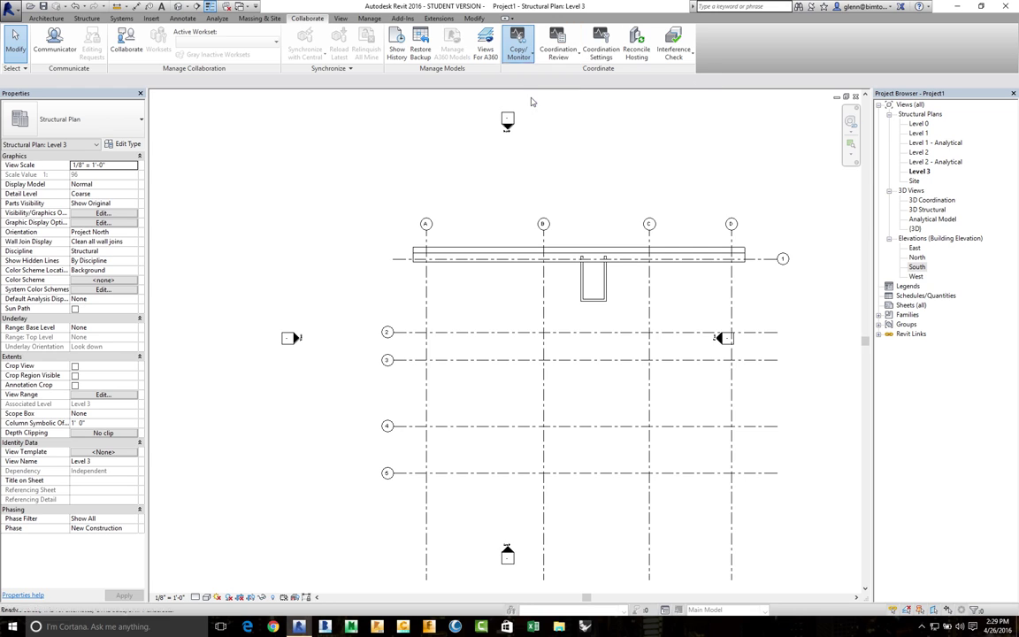
pyautogui.click(426, 274)
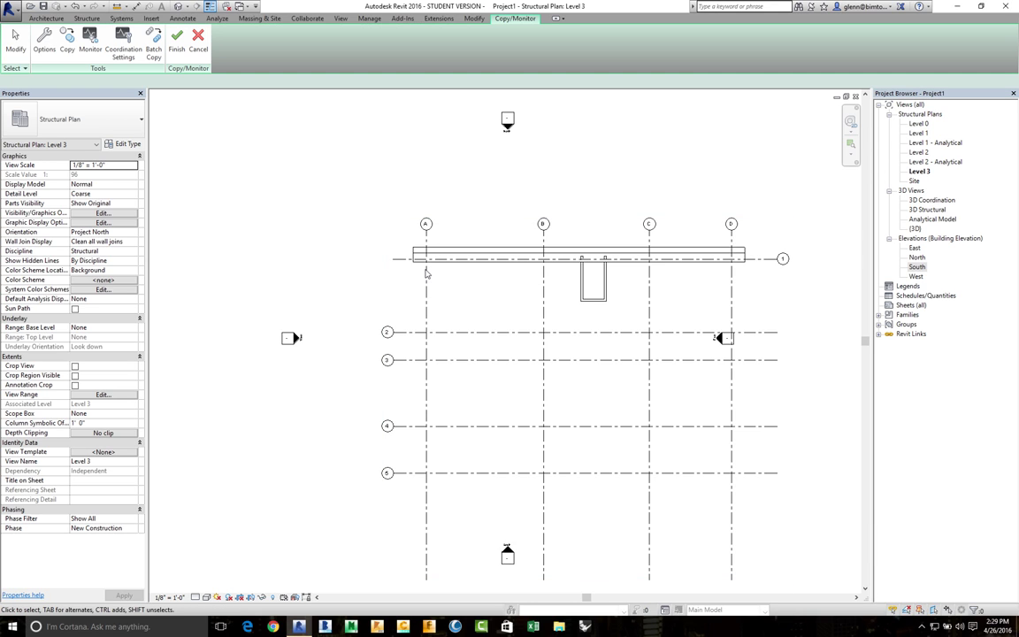
pyautogui.click(67, 40)
pyautogui.click(400, 260)
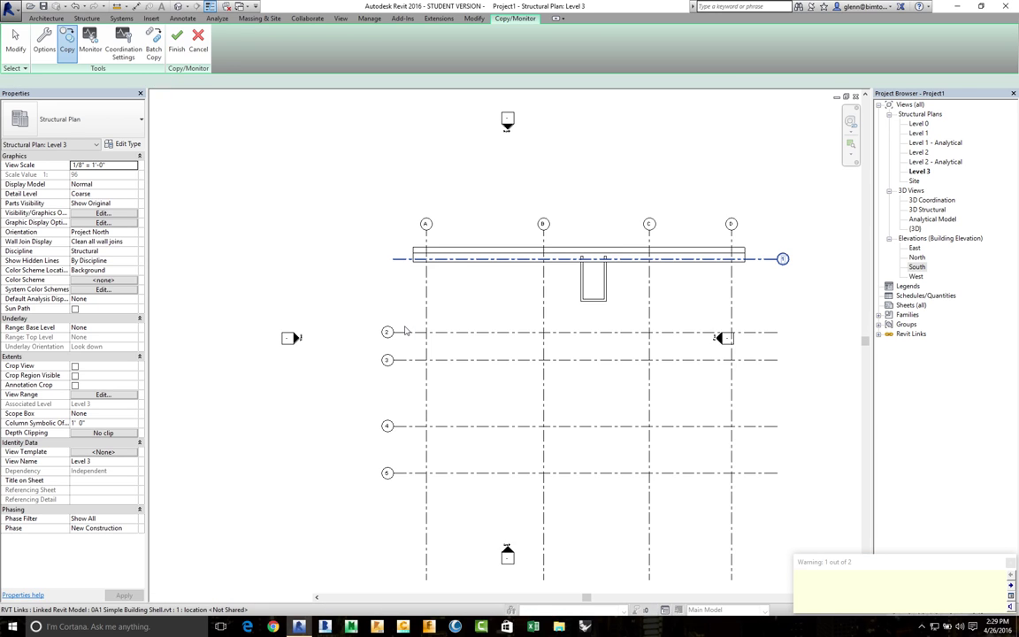
pyautogui.click(404, 332)
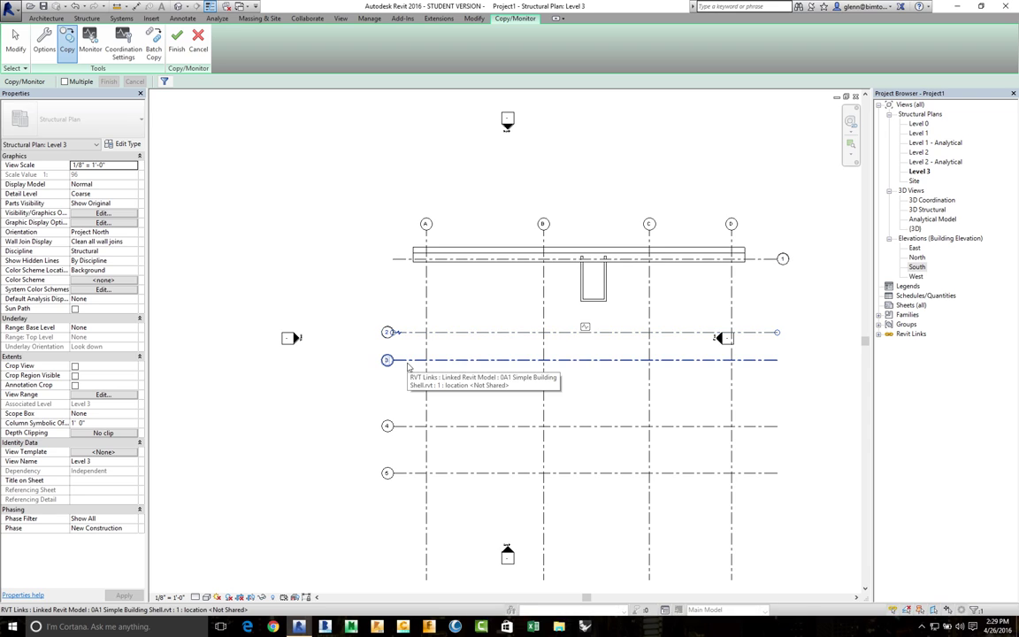
pyautogui.click(407, 362)
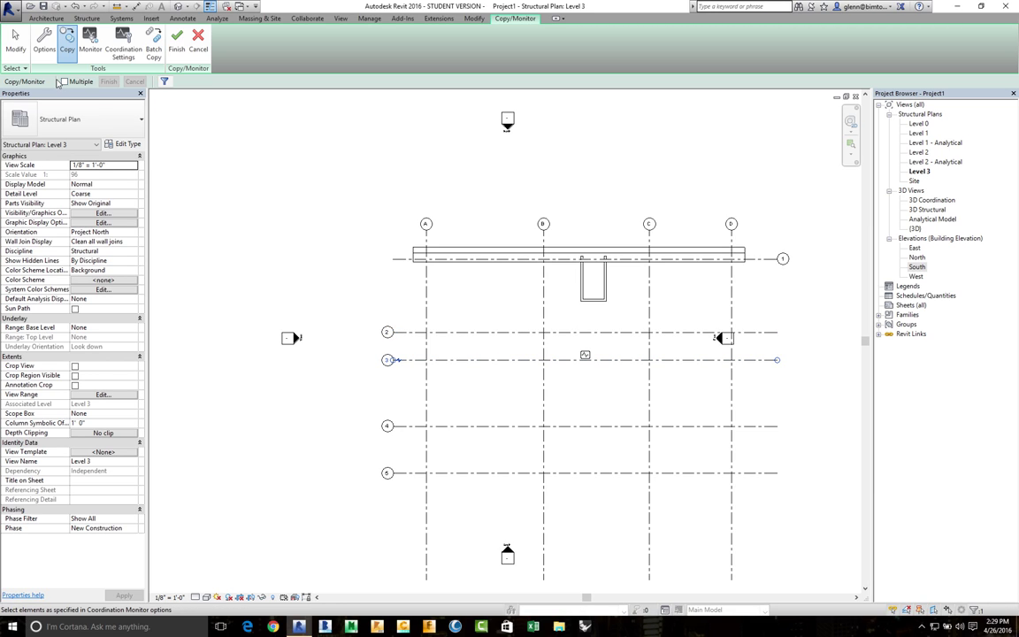
# - Copy and monitor the linked grids 4, 5, A, B, C and D plus the three shaft walls together, and finish the Copy/Monitor session
pyautogui.click(64, 81)
pyautogui.click(445, 433)
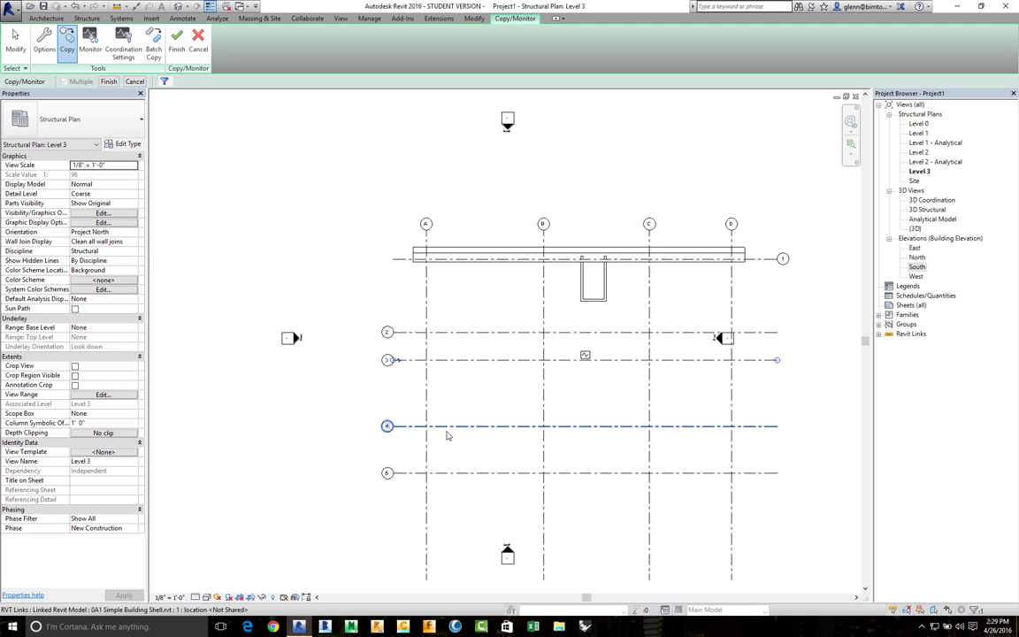
pyautogui.click(447, 482)
pyautogui.click(429, 500)
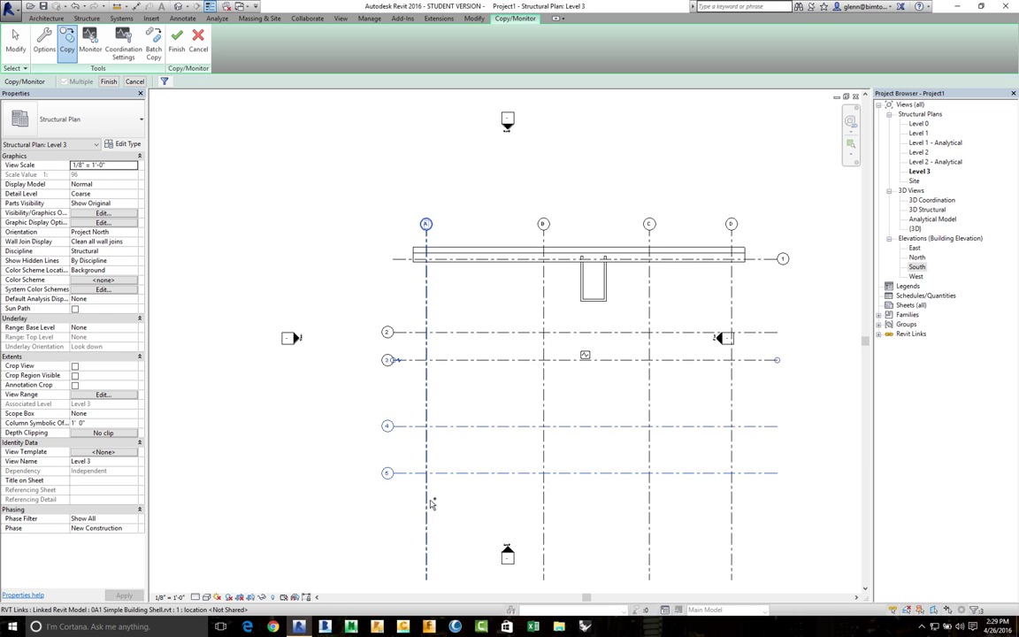
pyautogui.click(545, 519)
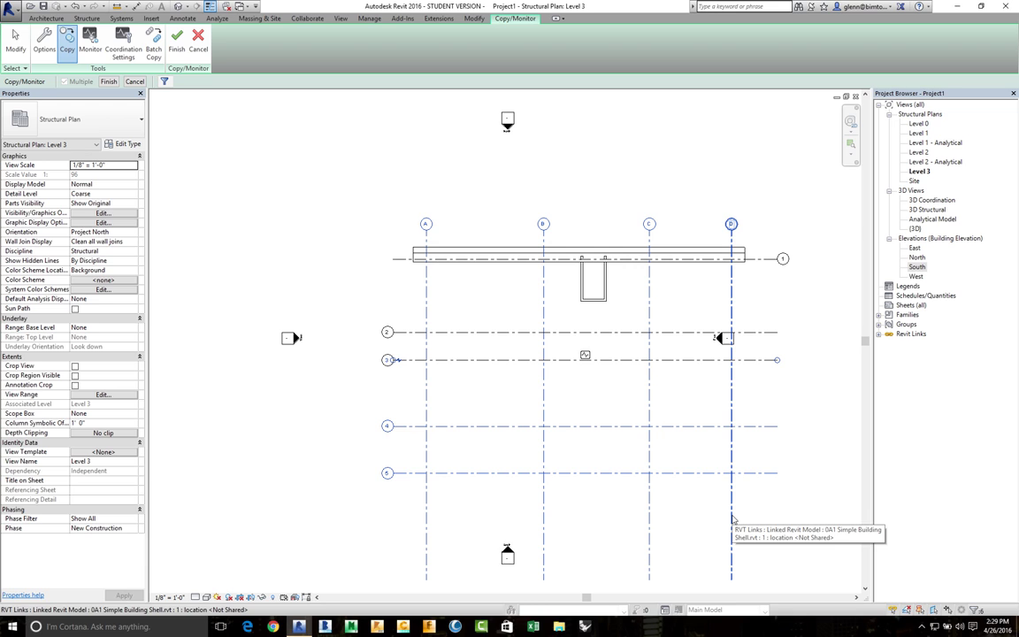
pyautogui.moveTo(731, 517); pyautogui.dragTo(263, 157)
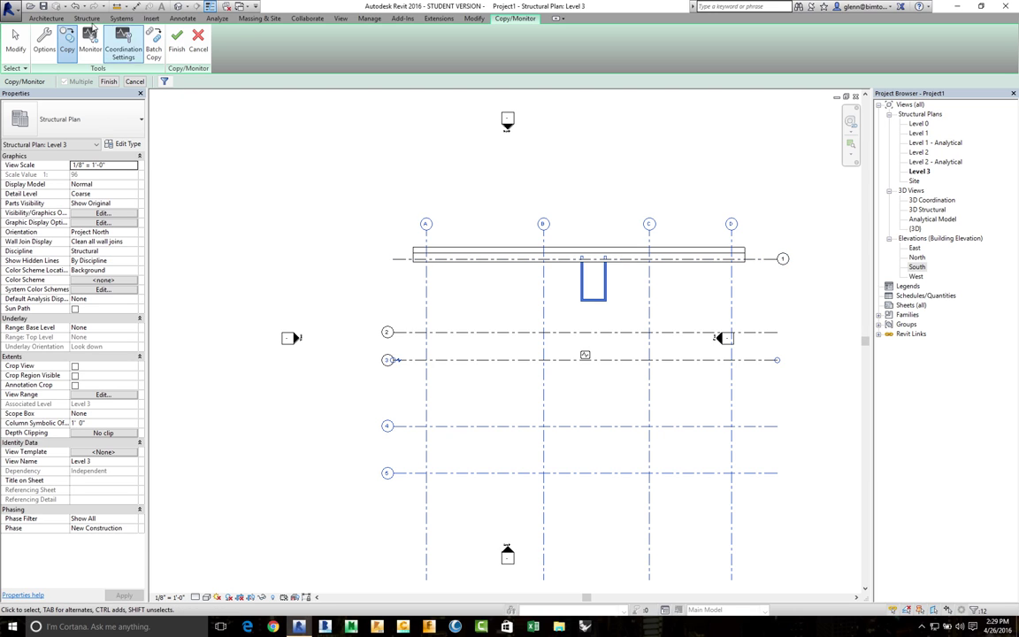
pyautogui.click(108, 81)
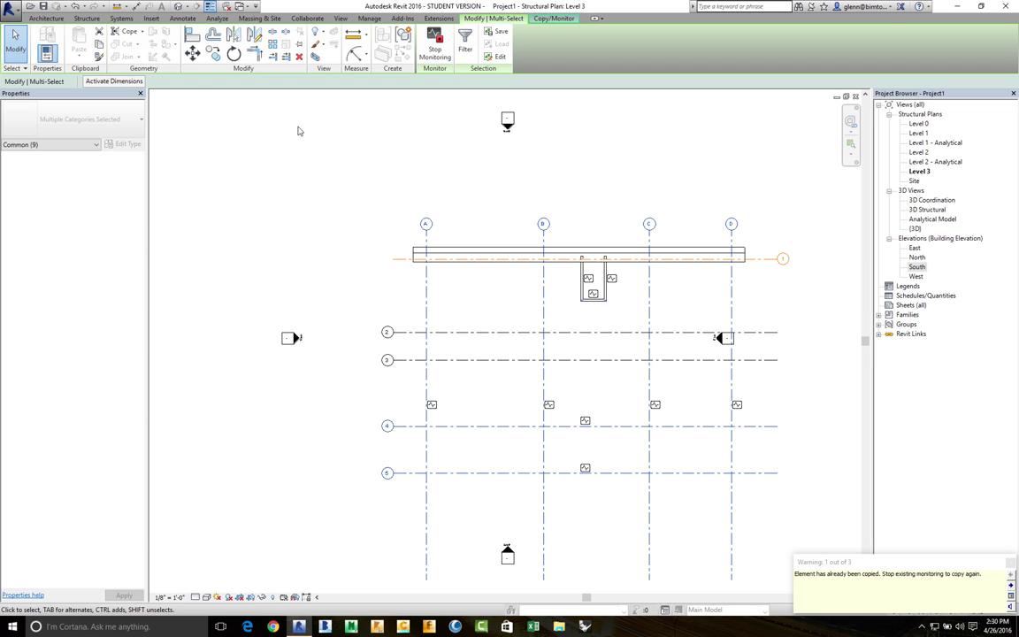
pyautogui.click(560, 19)
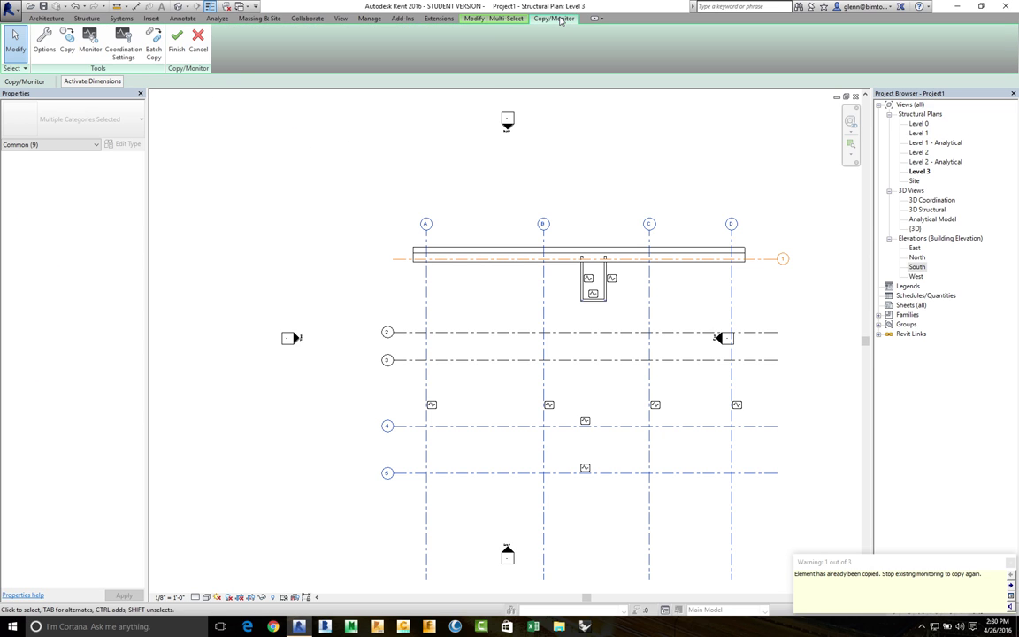
pyautogui.click(175, 40)
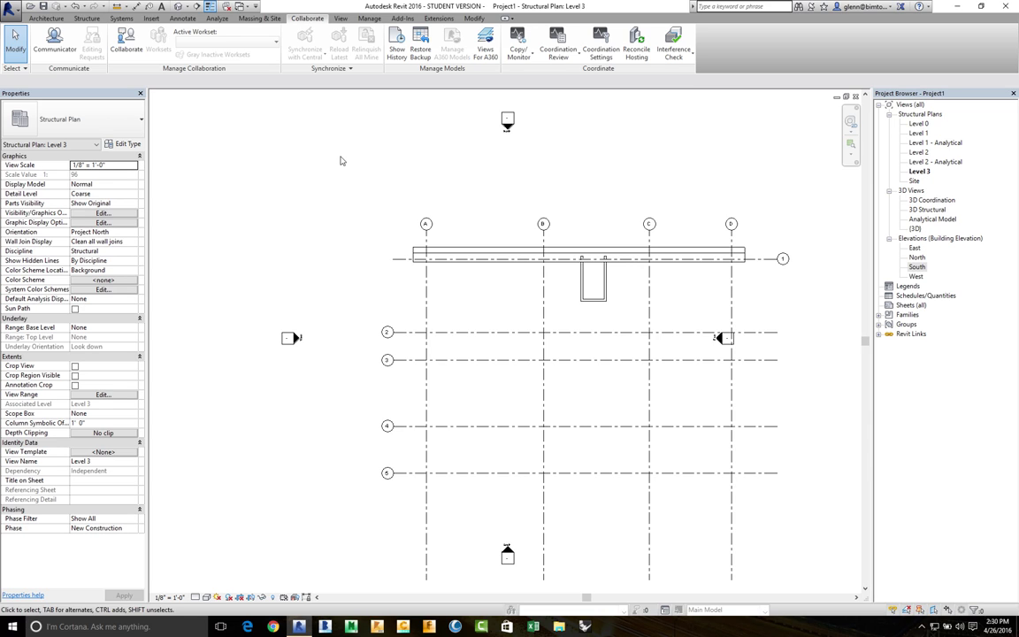
# - In the 3D Structural view, copy and monitor the linked model's floor slabs, and finish the Copy/Monitor session
pyautogui.click(177, 7)
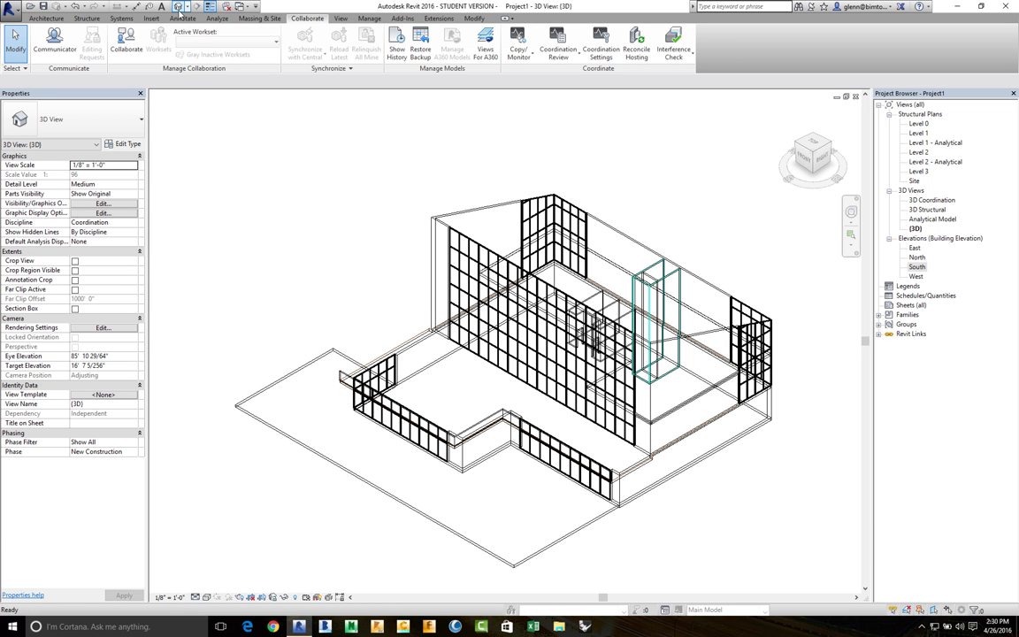
pyautogui.doubleClick(928, 211)
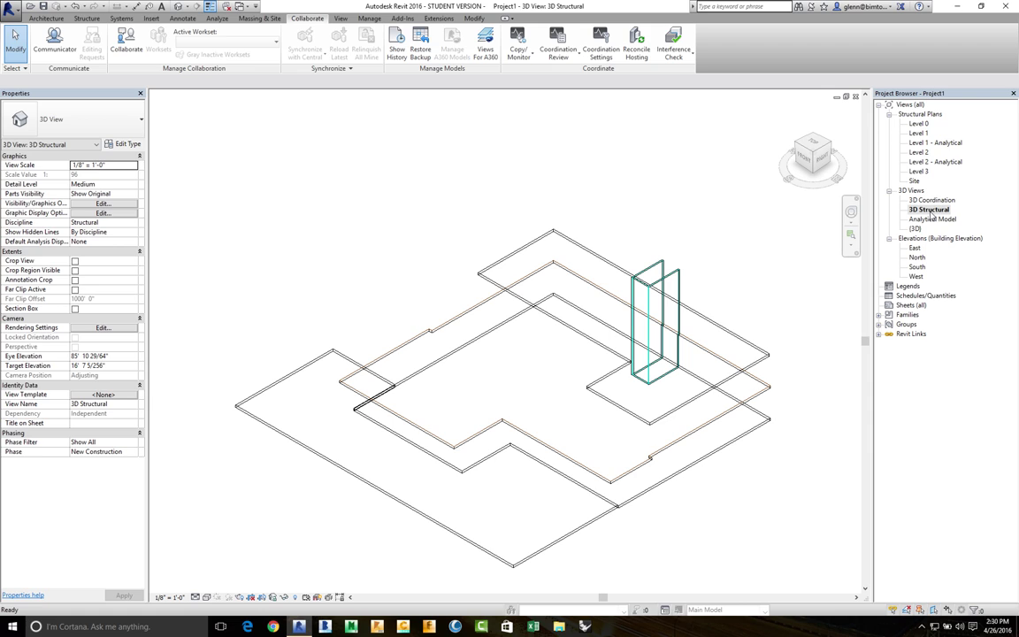
pyautogui.click(519, 42)
pyautogui.click(517, 92)
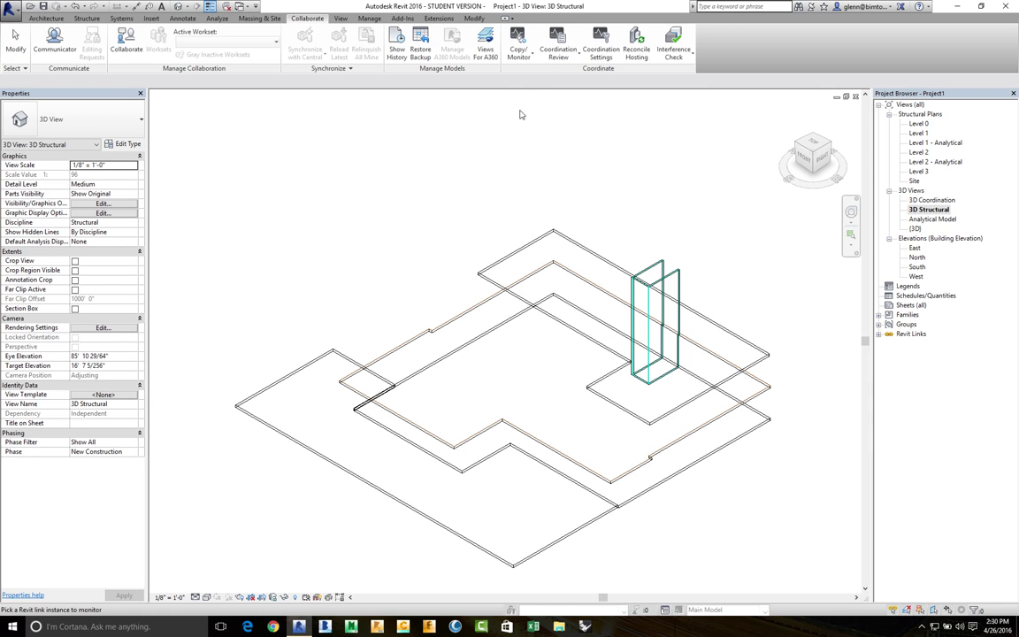
pyautogui.click(508, 257)
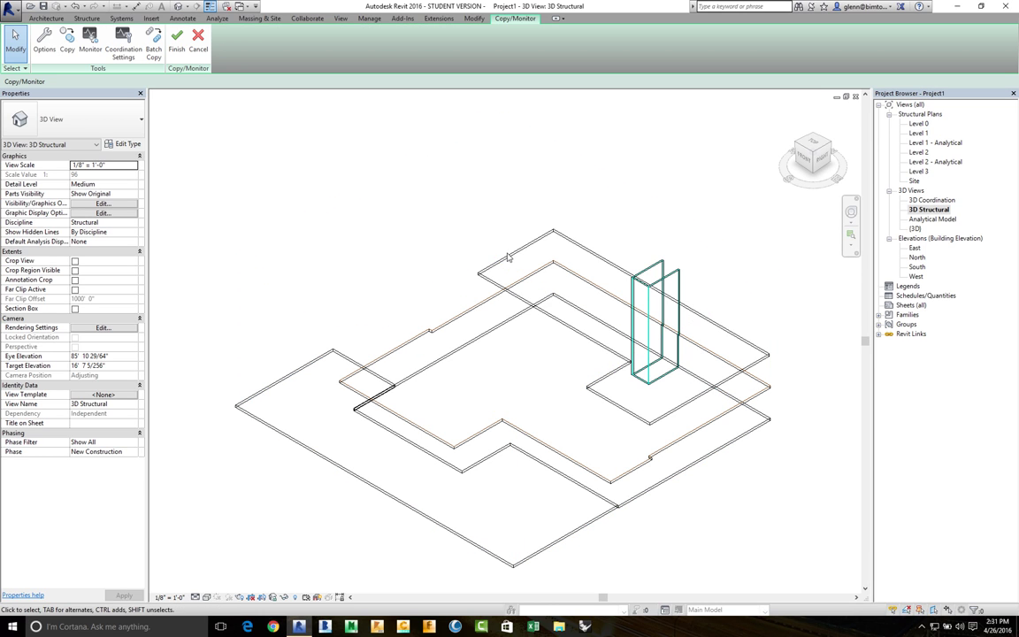
pyautogui.click(66, 41)
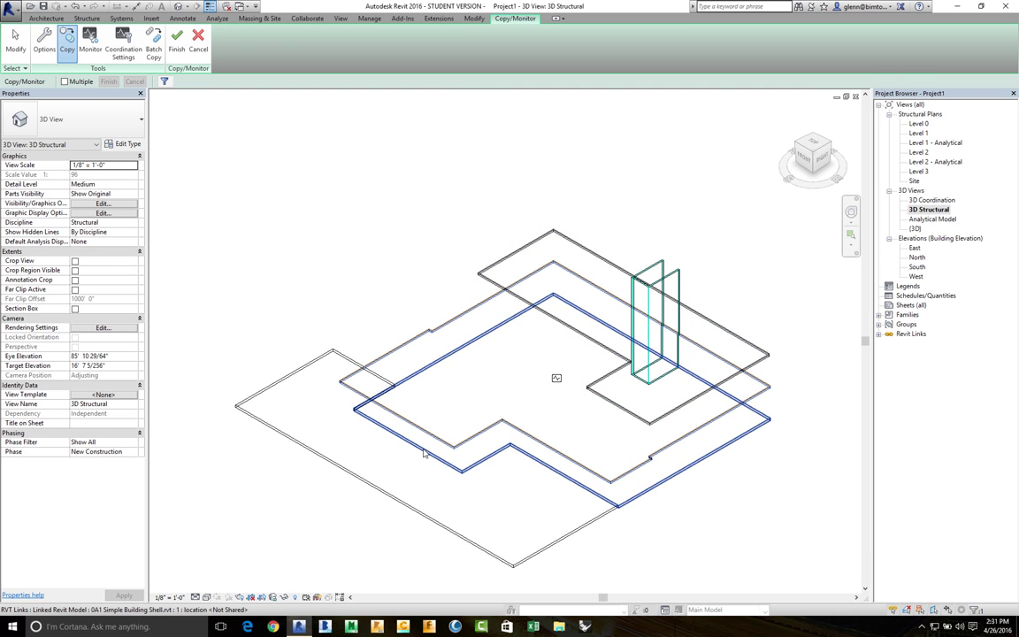
pyautogui.click(444, 365)
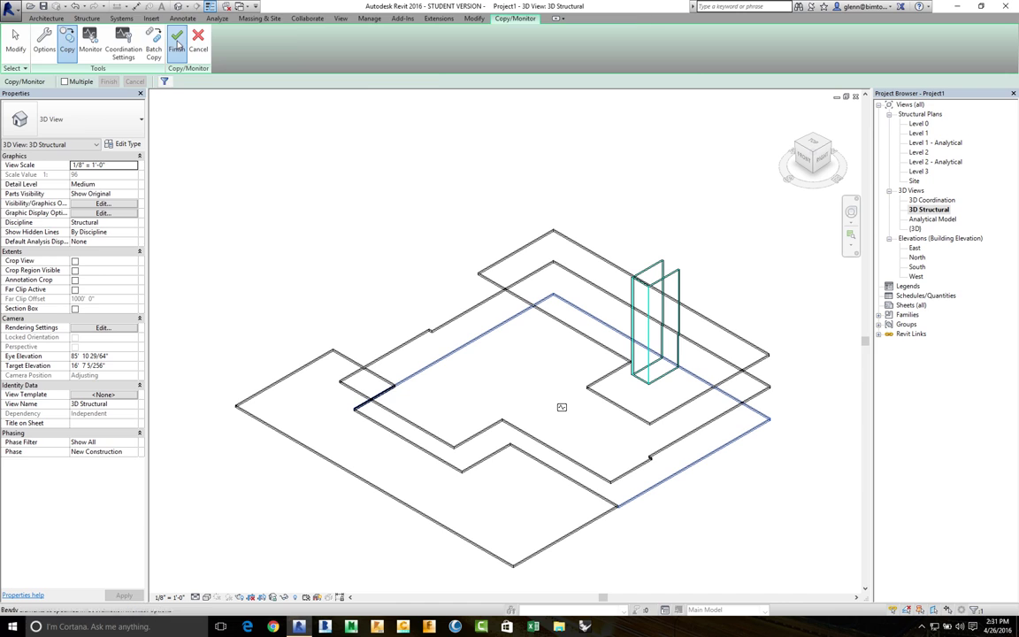
pyautogui.click(176, 41)
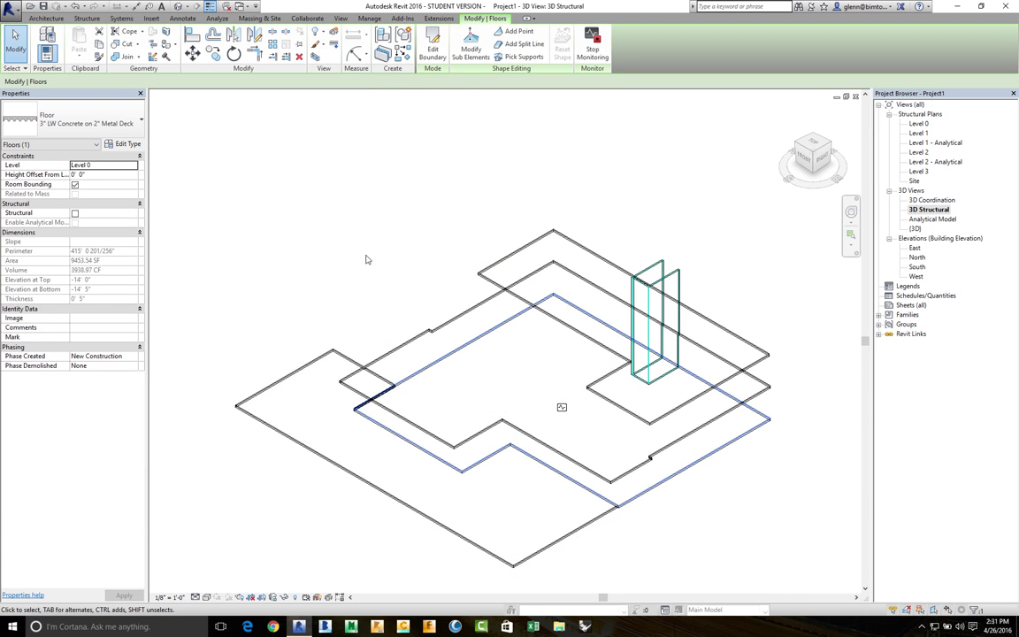
# - Inspect the properties and monitoring symbols of the copied Level 1 and Level 2 floors, and clear the selection
pyautogui.click(405, 347)
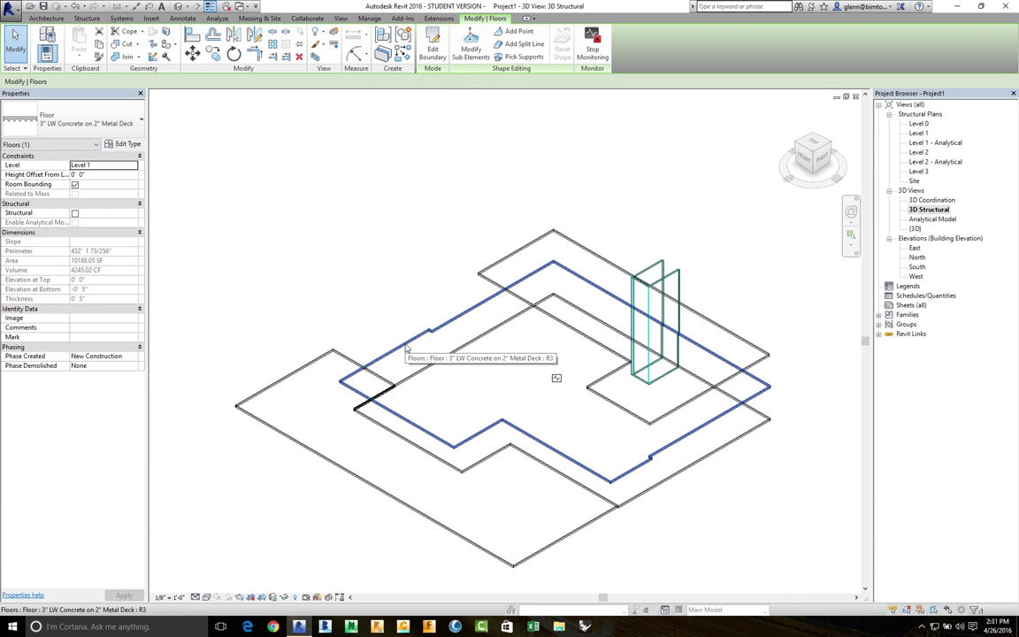
pyautogui.click(527, 251)
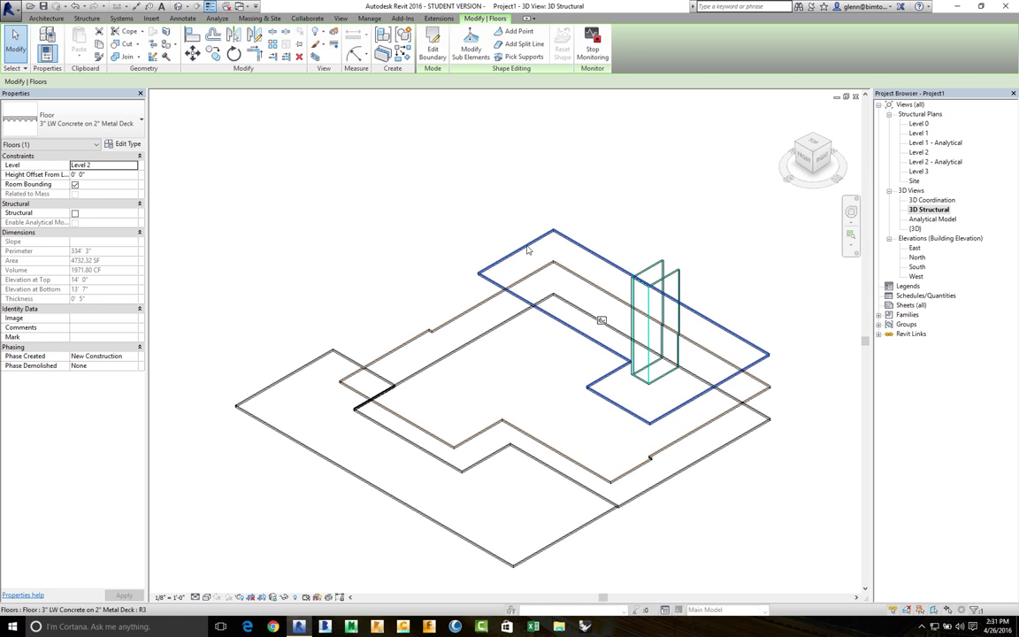
pyautogui.click(470, 320)
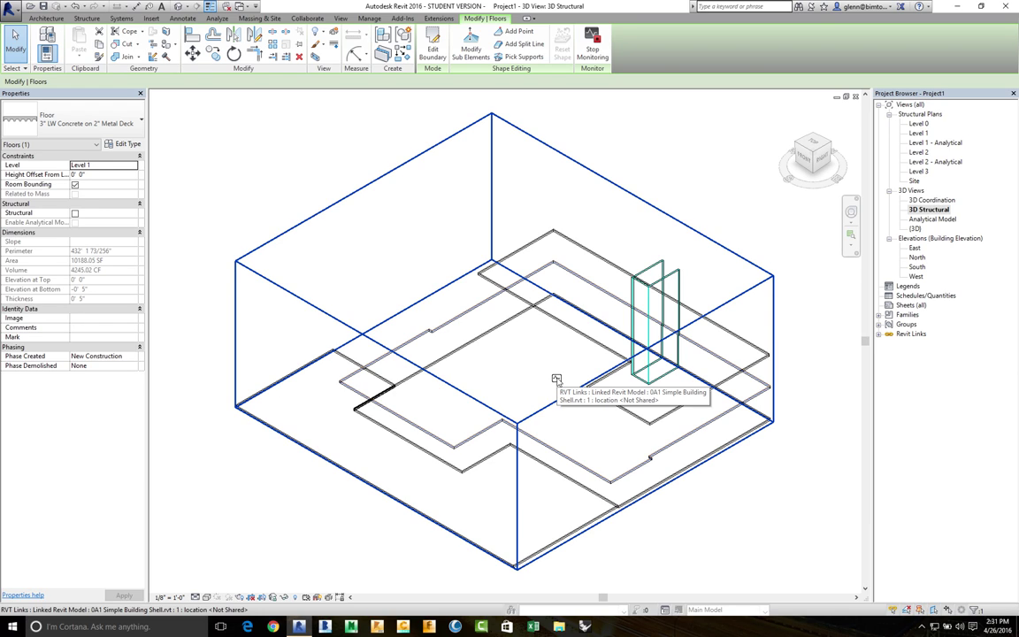
pyautogui.click(310, 140)
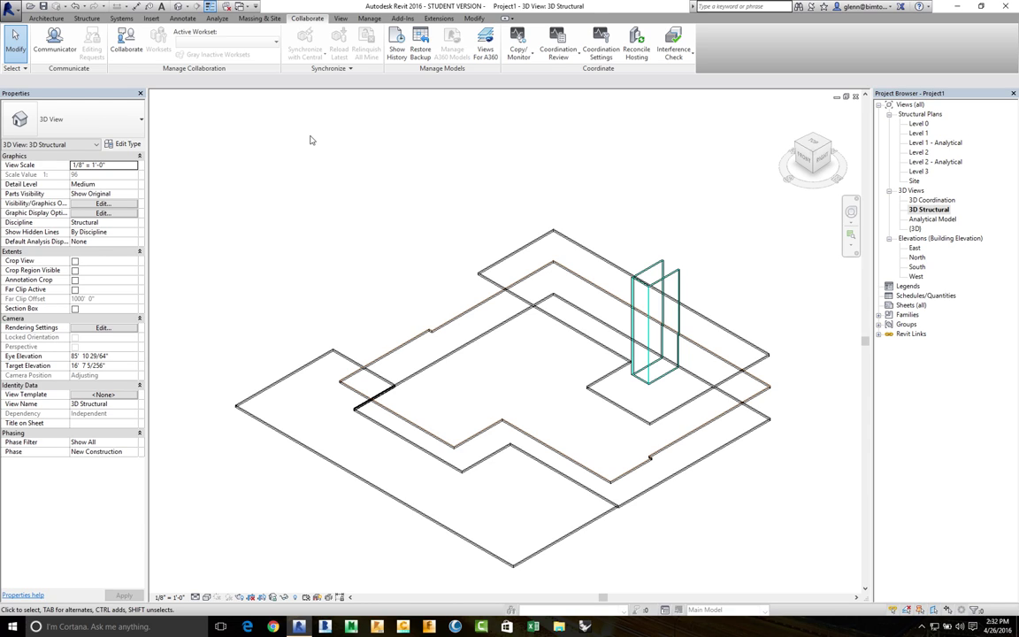
pyautogui.click(30, 6)
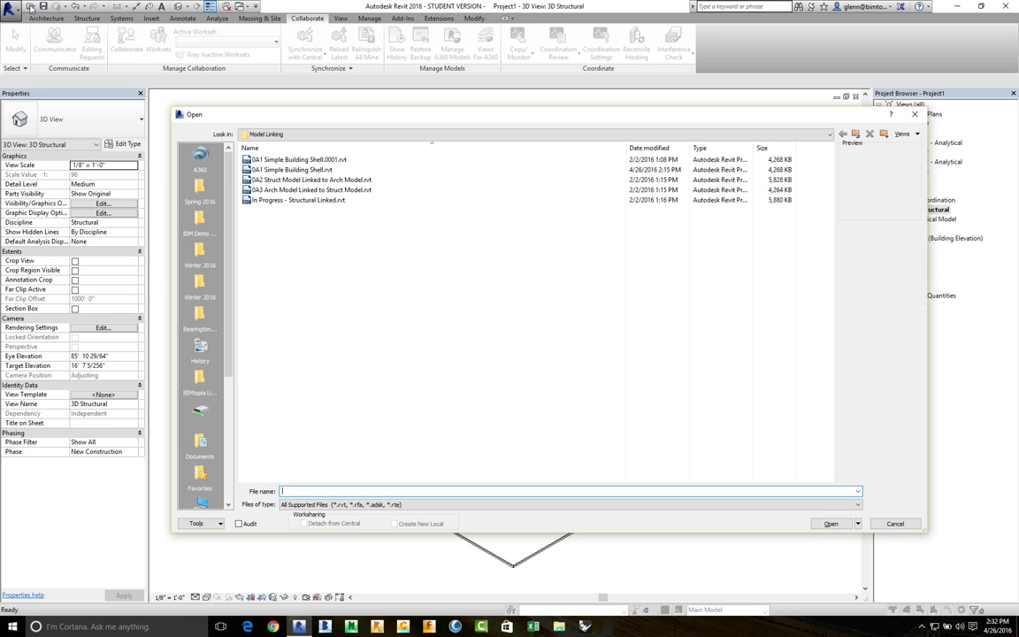
pyautogui.click(301, 181)
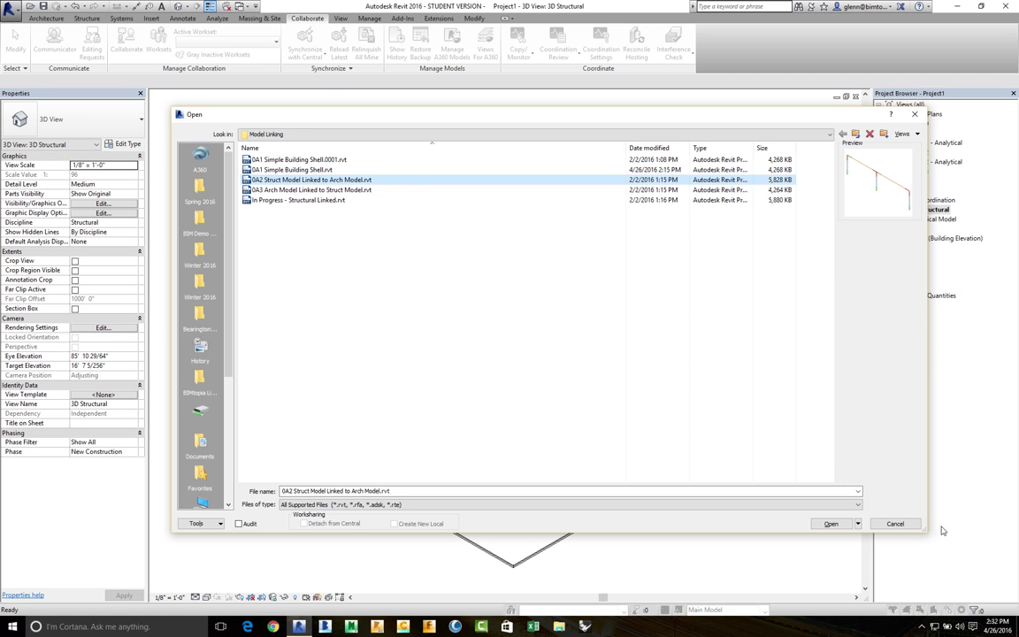
pyautogui.click(895, 524)
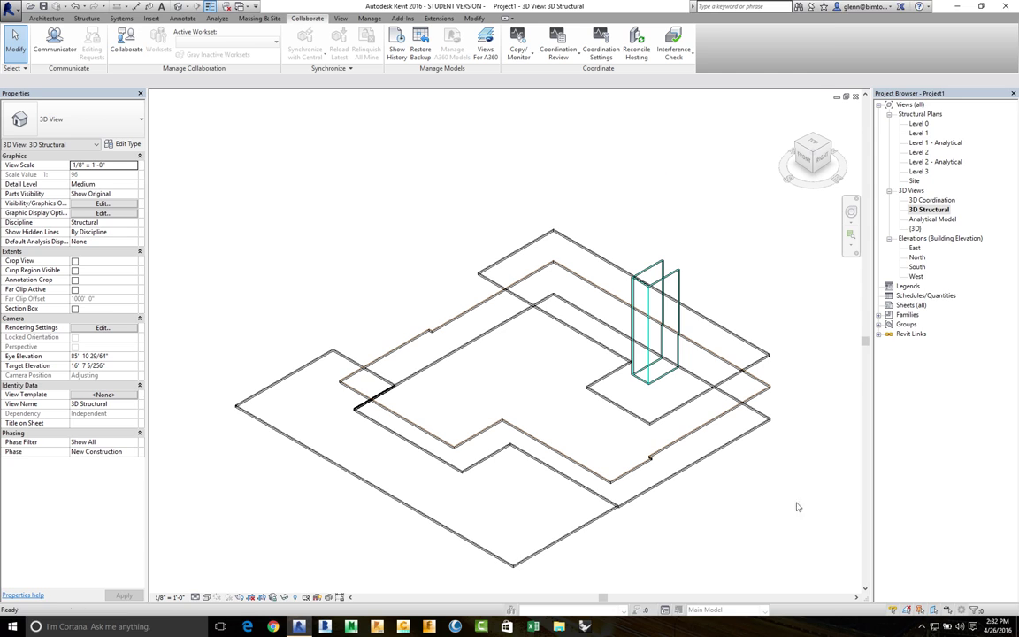
pyautogui.press('super+a')
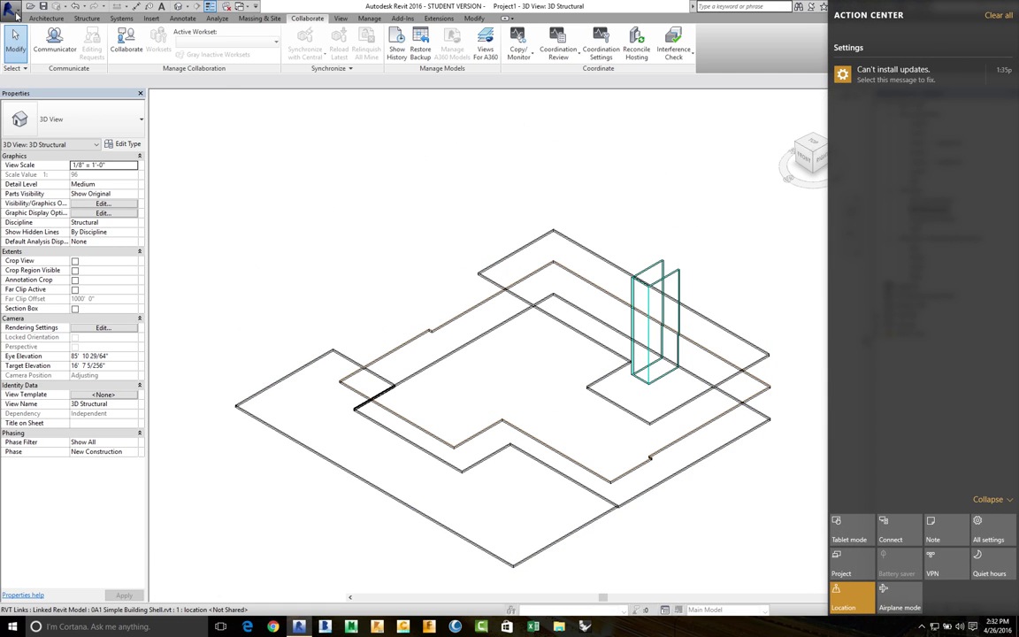
# - Save the project in the Model Linking folder as "0A4 - Struct with Arch Linked and Elements Copy Monitored"
pyautogui.click(16, 13)
pyautogui.moveTo(40, 124)
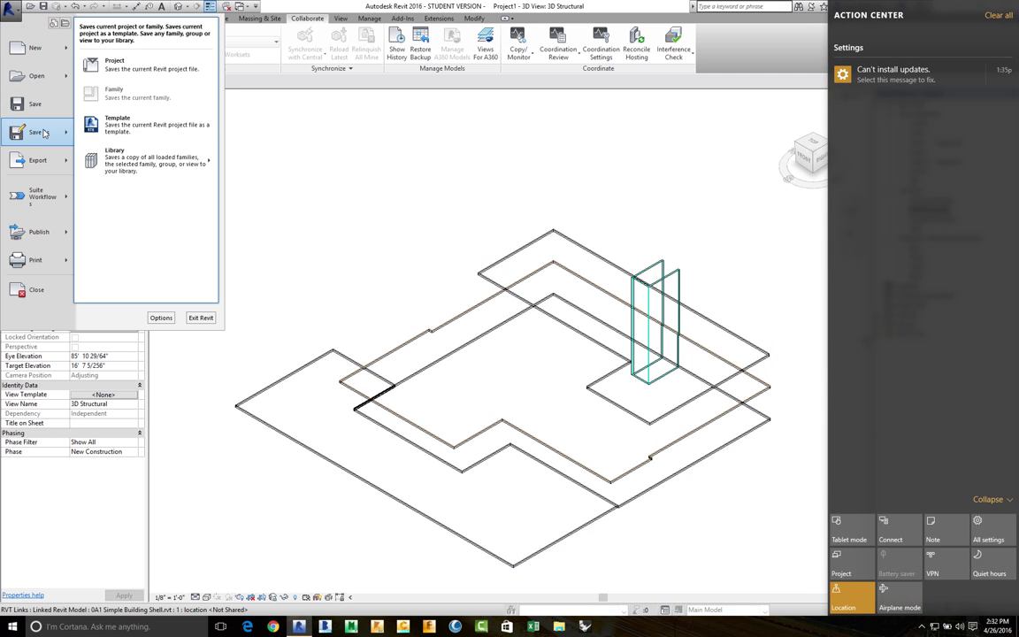
pyautogui.click(146, 71)
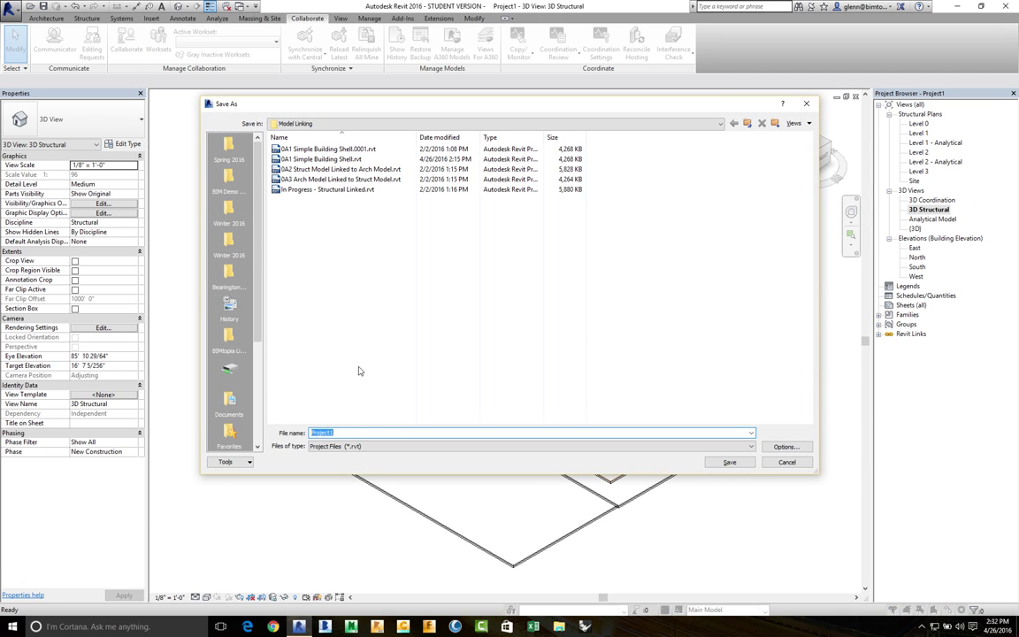
pyautogui.write('0')
pyautogui.write('0A4')
pyautogui.write(' -')
pyautogui.write(' Struct with Ar')
pyautogui.write('ch Linked ')
pyautogui.write('and ')
pyautogui.write('Element')
pyautogui.write('s Copy Mont')
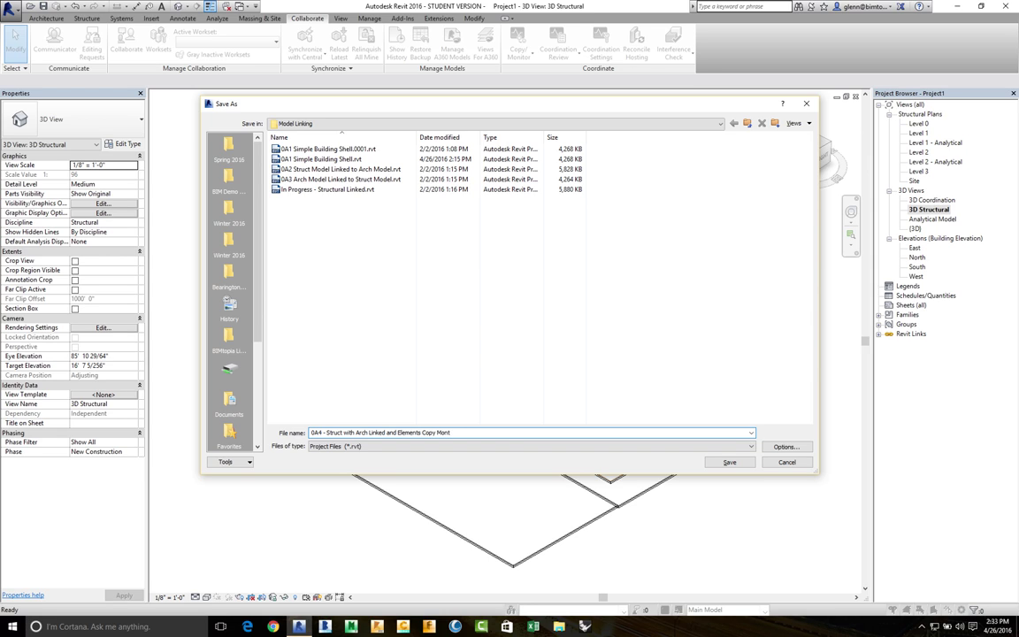
pyautogui.press('BackSpace')
pyautogui.write('itored')
pyautogui.click(729, 461)
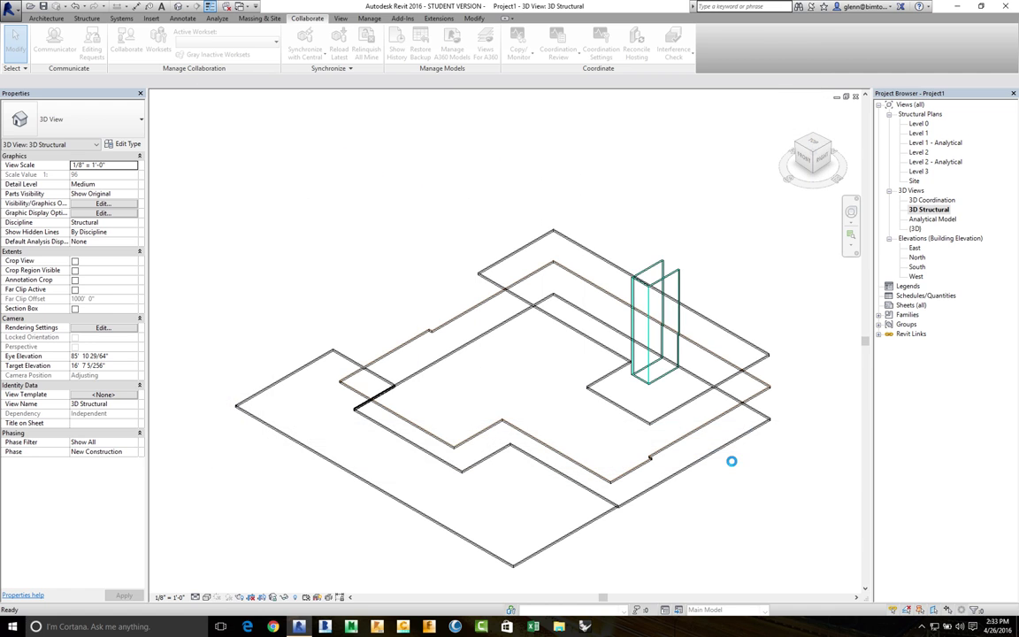
# - Switch to Chrome and upload "0A4 - Struct with Arch Linked and Elements Copy Monitored.rvt" from the Model Linking folder to the course's Session 9 files
pyautogui.moveTo(473, 615)
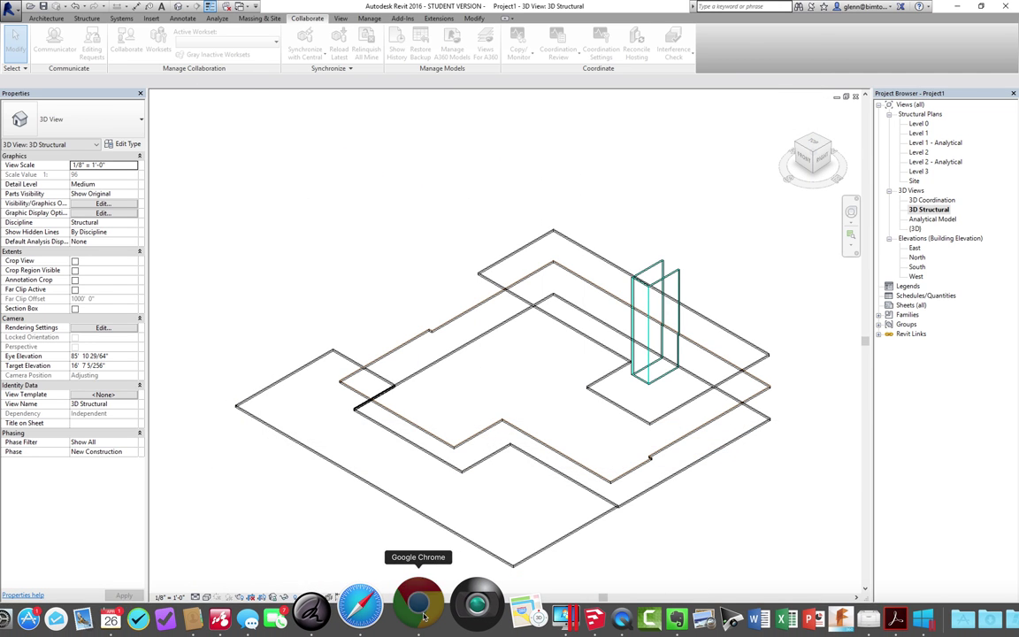
pyautogui.click(421, 609)
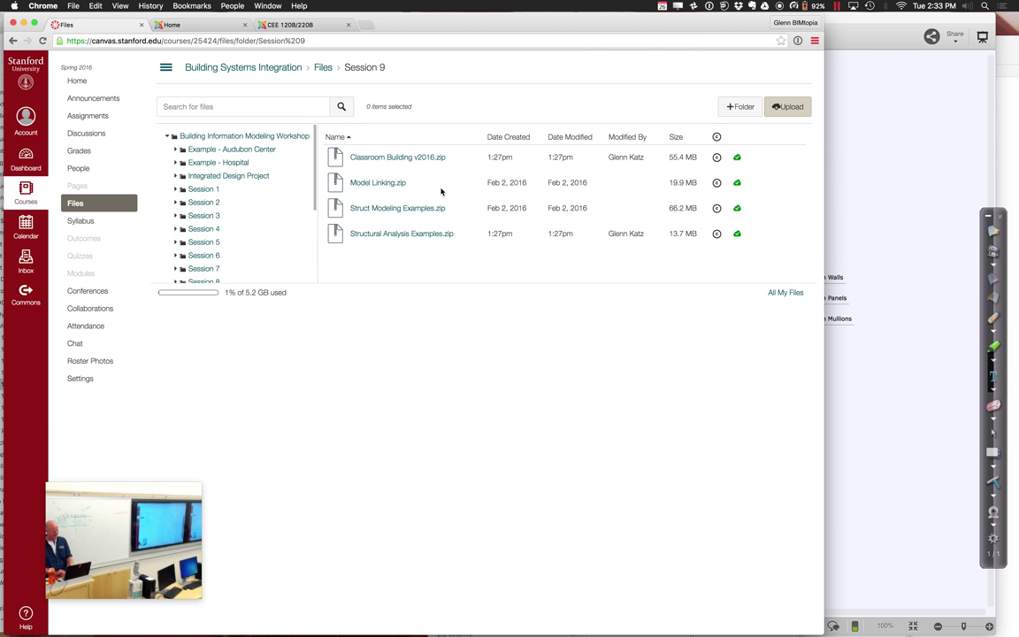
pyautogui.click(795, 107)
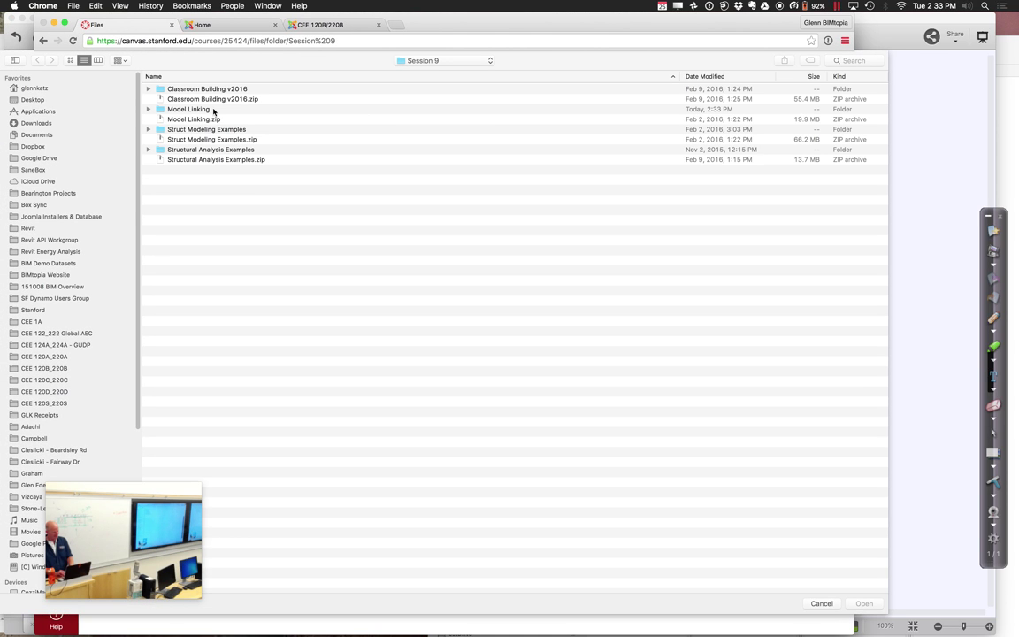
pyautogui.doubleClick(193, 108)
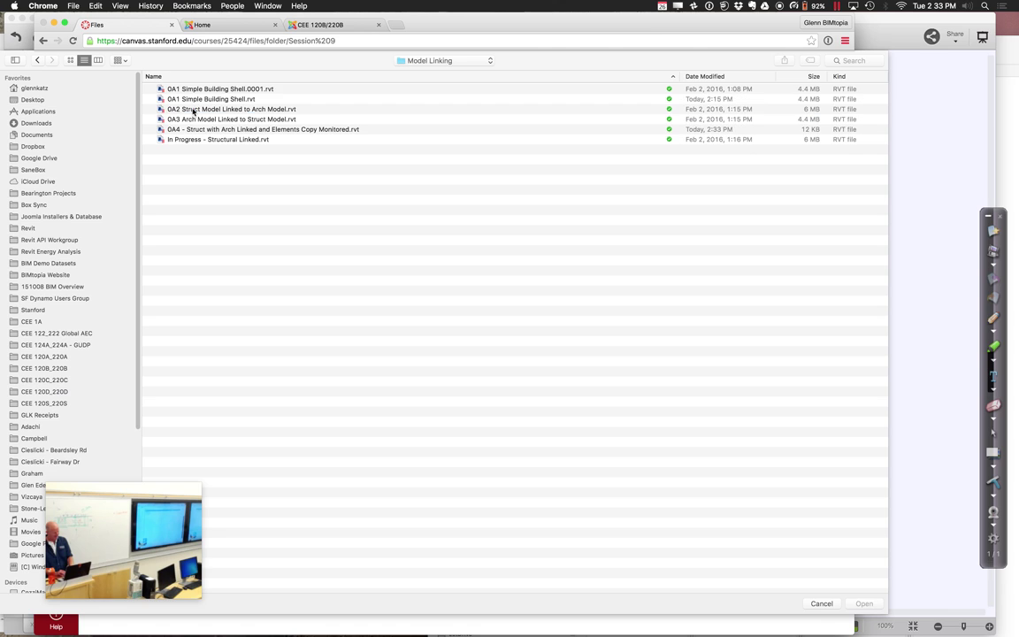
pyautogui.click(187, 129)
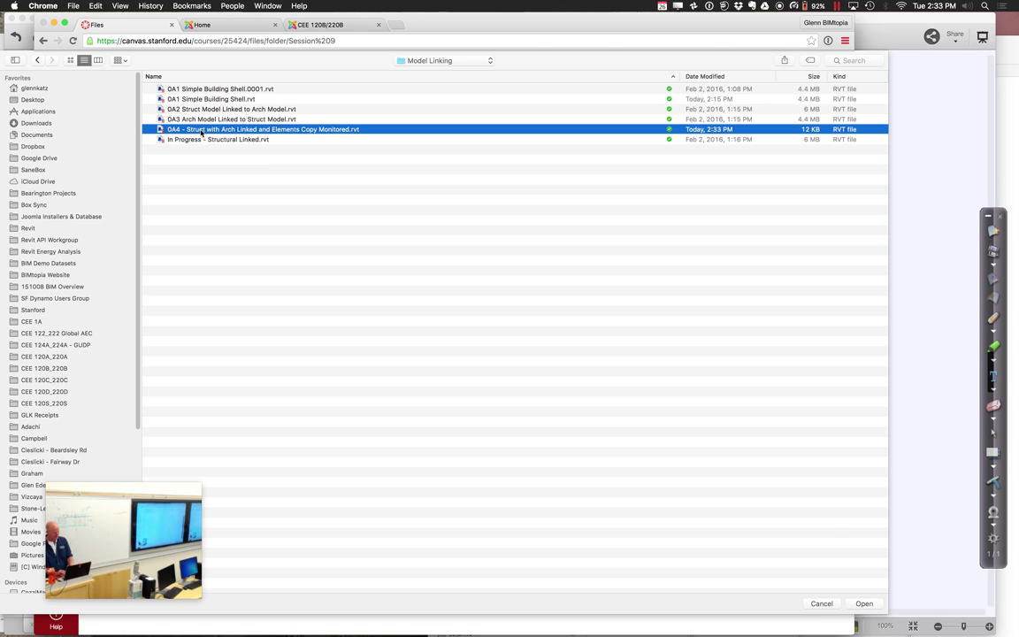
pyautogui.click(864, 604)
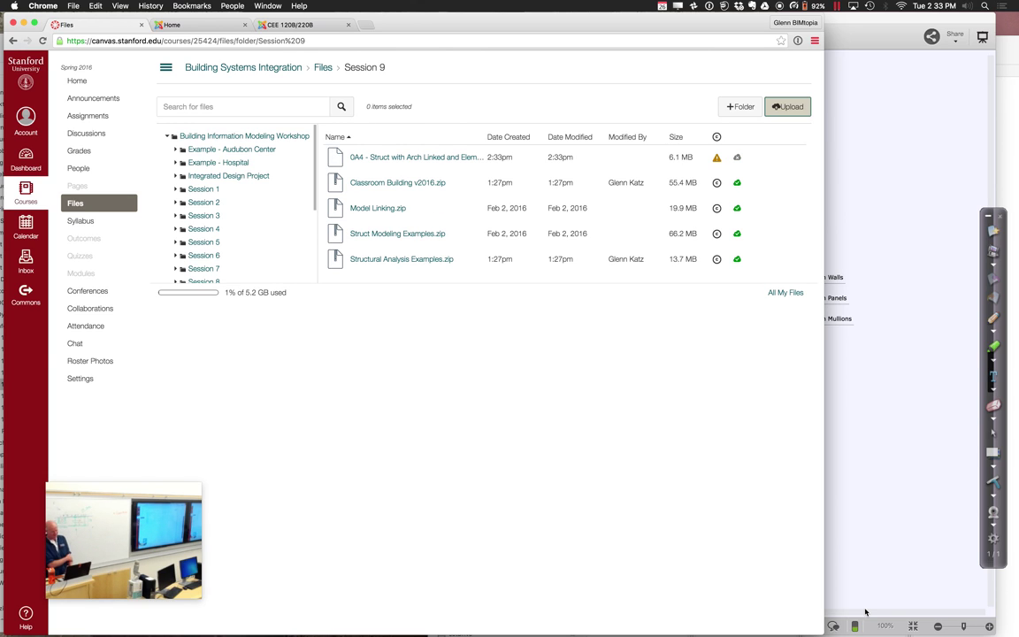
# - Set the usage rights of the uploaded 0A4 file to private (copyrighted) and publish it
pyautogui.click(717, 160)
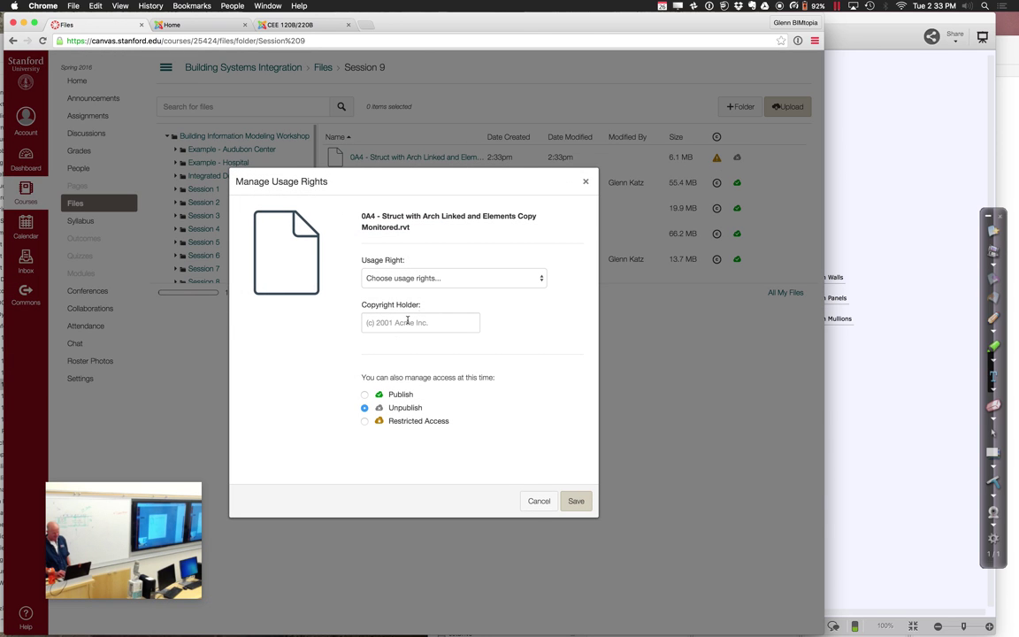
pyautogui.click(380, 280)
pyautogui.click(381, 400)
pyautogui.click(364, 394)
pyautogui.click(581, 501)
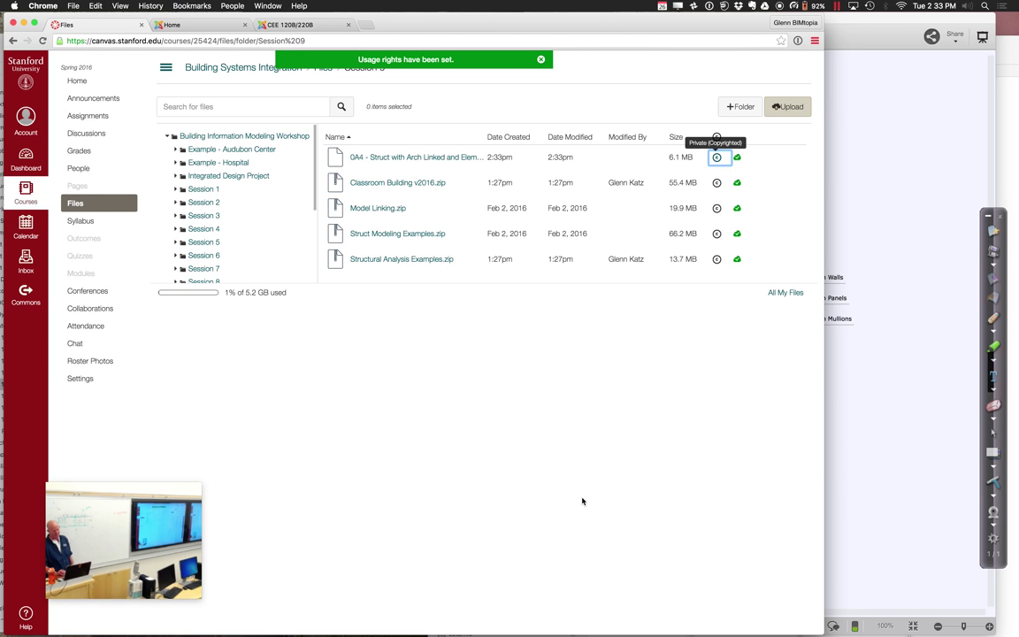
# - Switch back to Revit, open the Level 1 structural plan and choose the W12X40 type for new structural columns
pyautogui.hotkey('ctrl', 'Right')
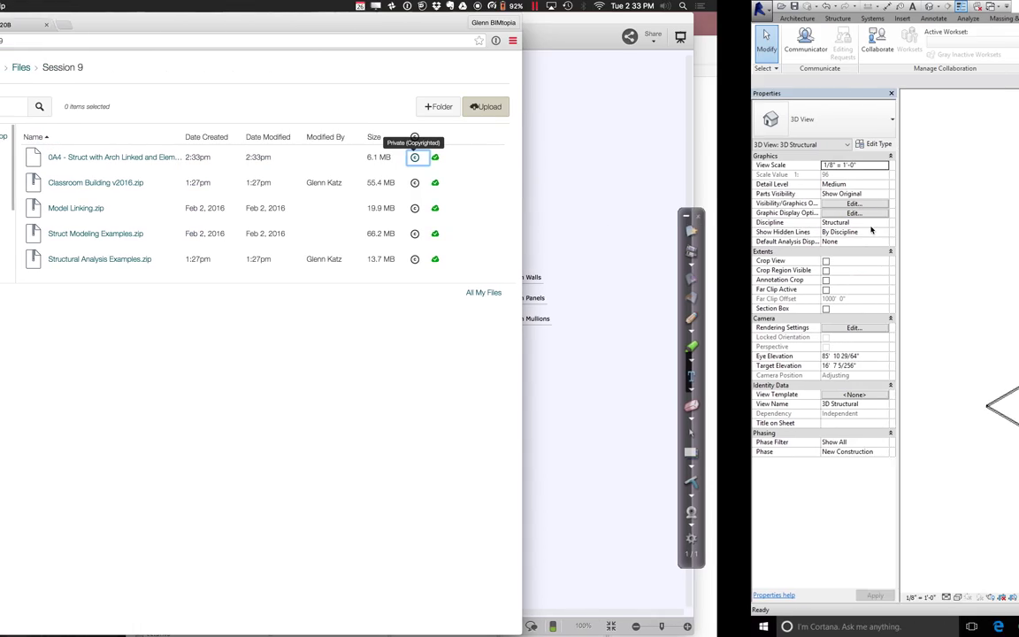
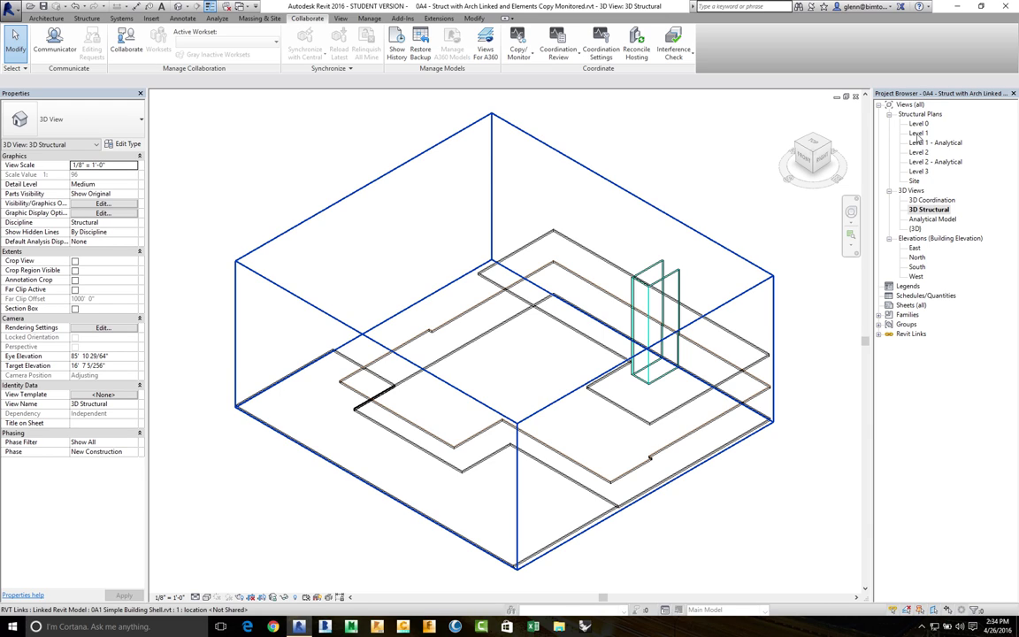
pyautogui.doubleClick(918, 133)
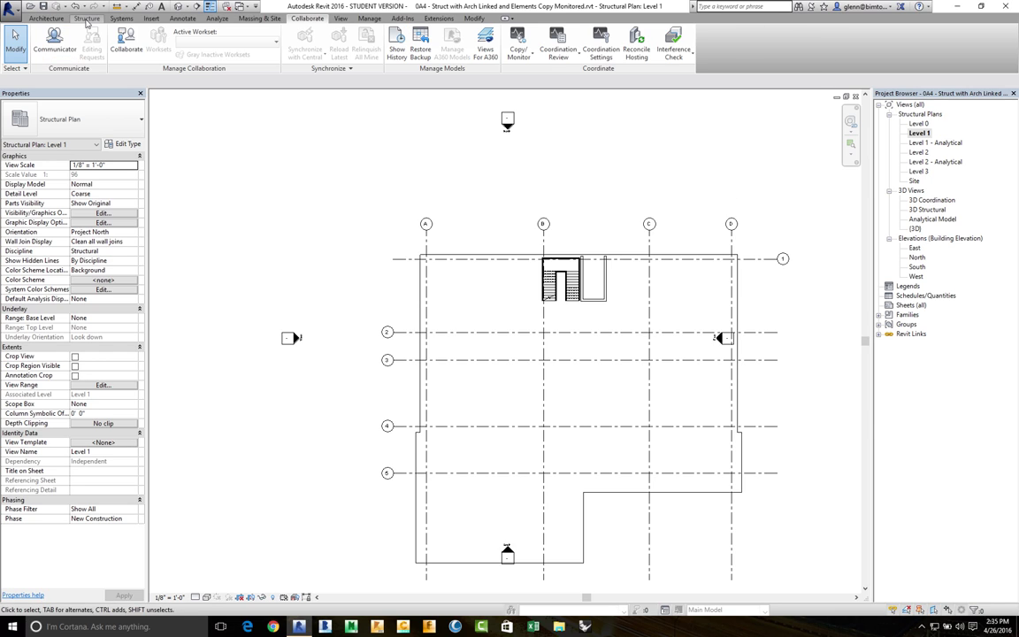
pyautogui.click(86, 18)
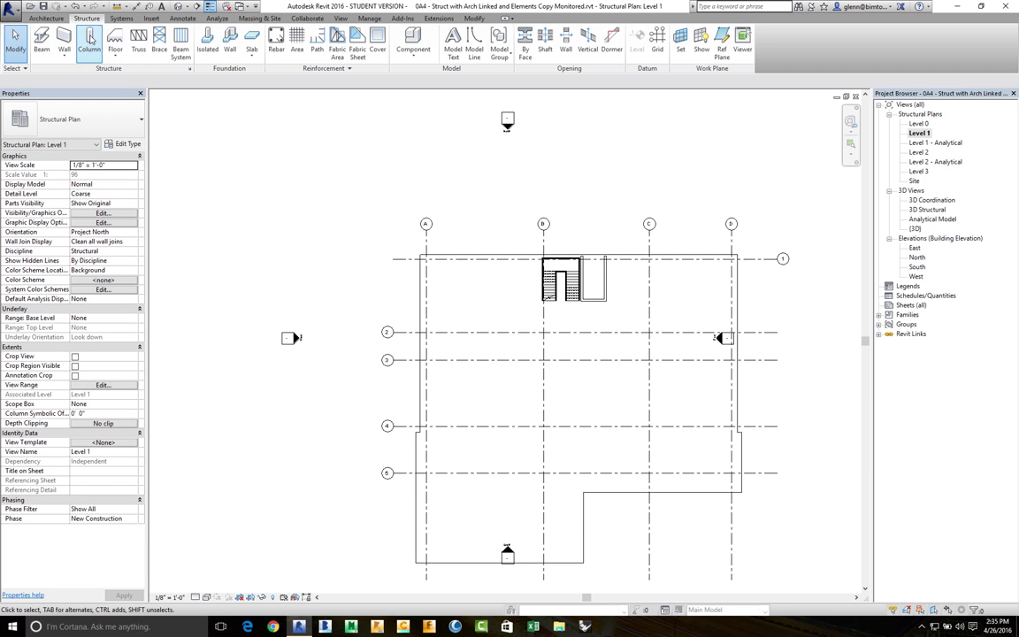
pyautogui.click(89, 38)
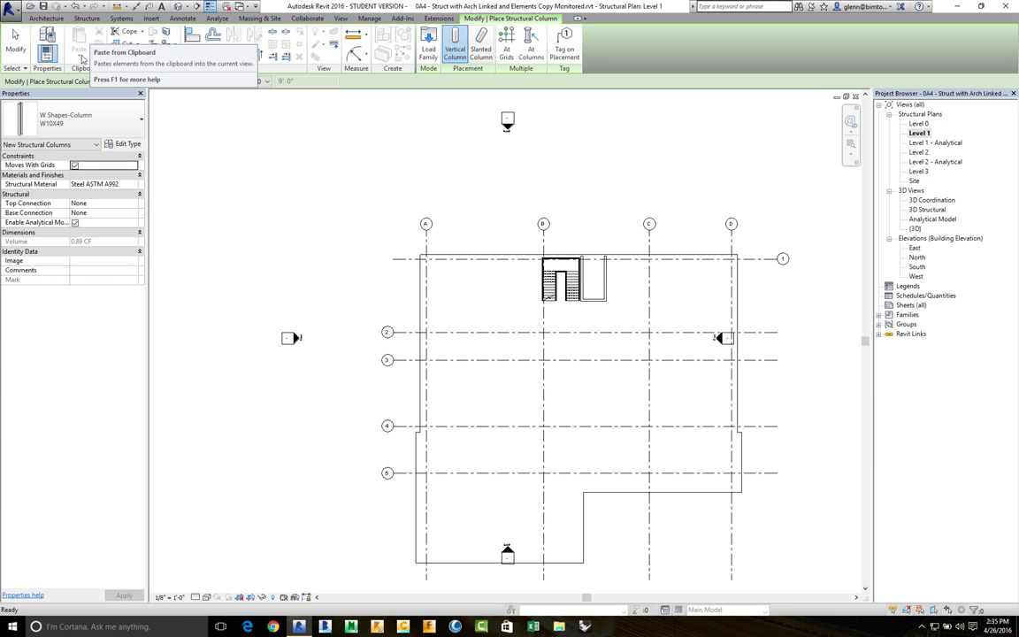
pyautogui.click(103, 127)
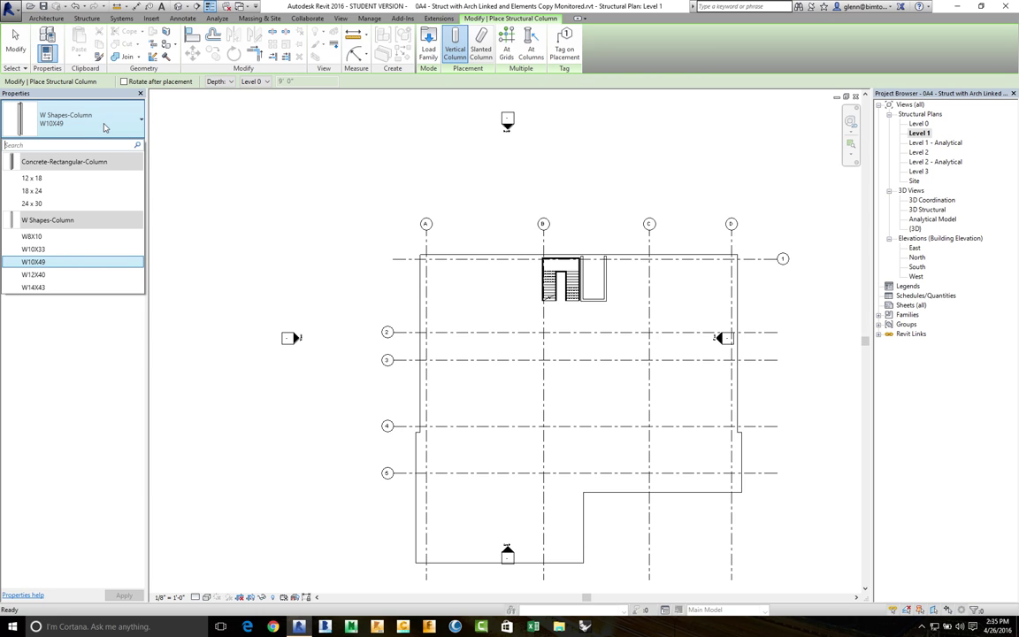
pyautogui.click(42, 275)
# - Place W12X40 columns down to Level 0 at grid intersections A-1, A-2, A-3 and A-4, with the last three rotated 90 degrees
pyautogui.click(850, 146)
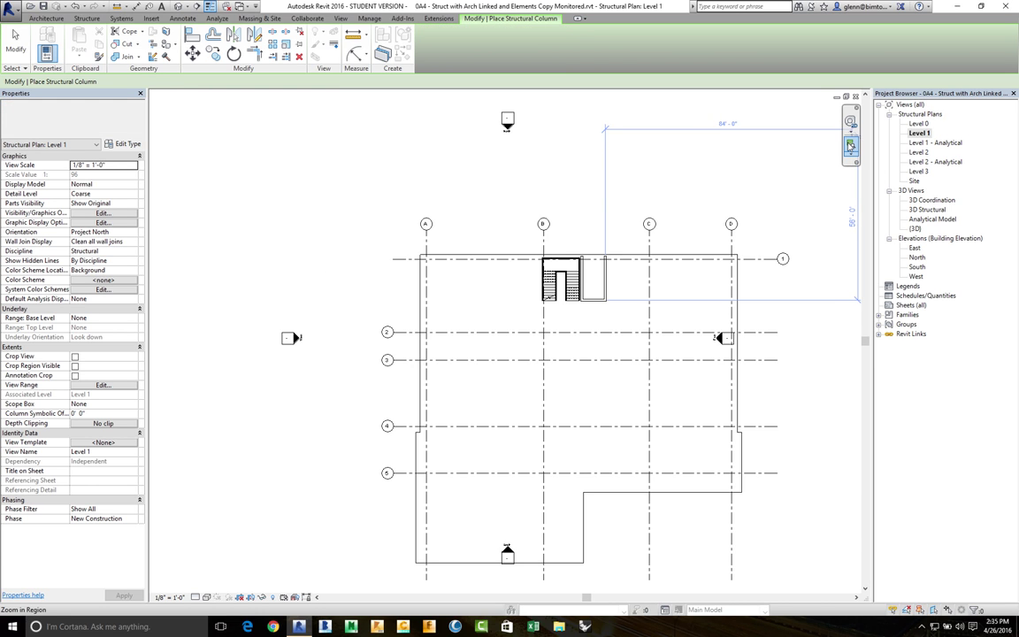
pyautogui.moveTo(405, 248); pyautogui.dragTo(577, 381)
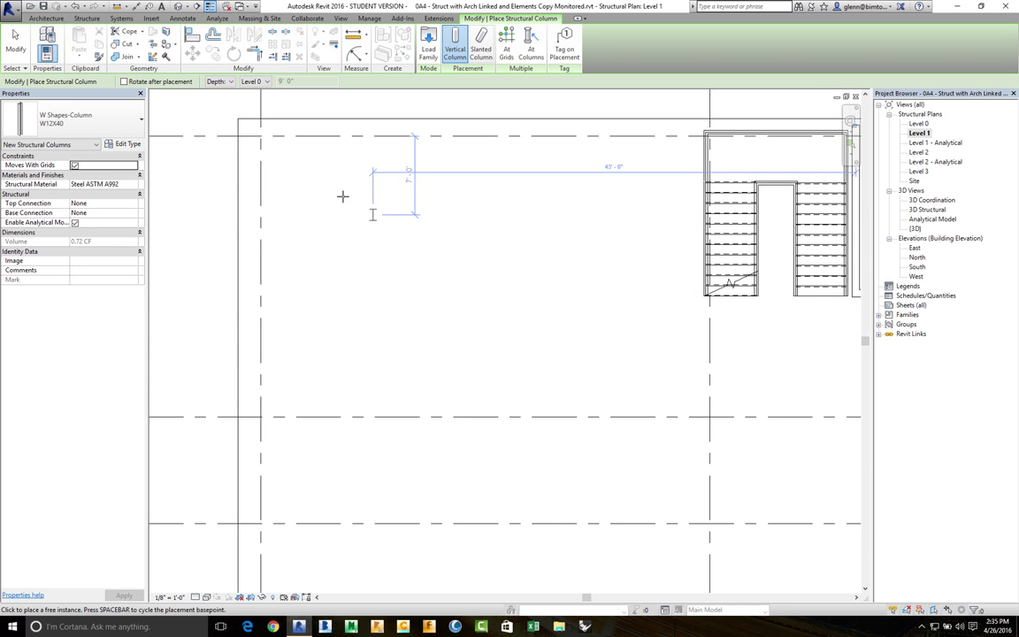
pyautogui.click(261, 136)
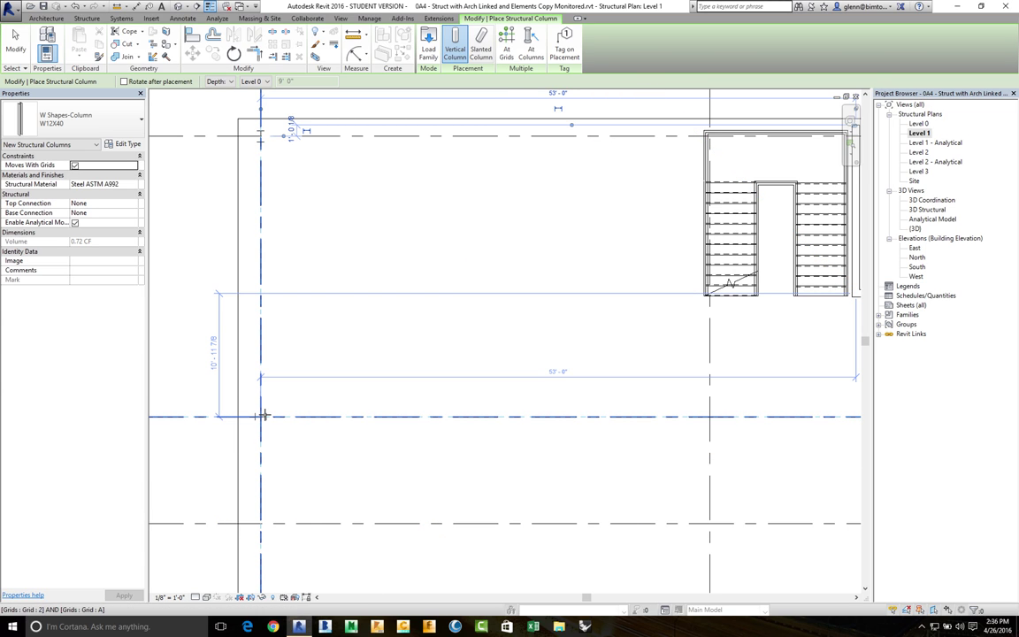
pyautogui.click(261, 414)
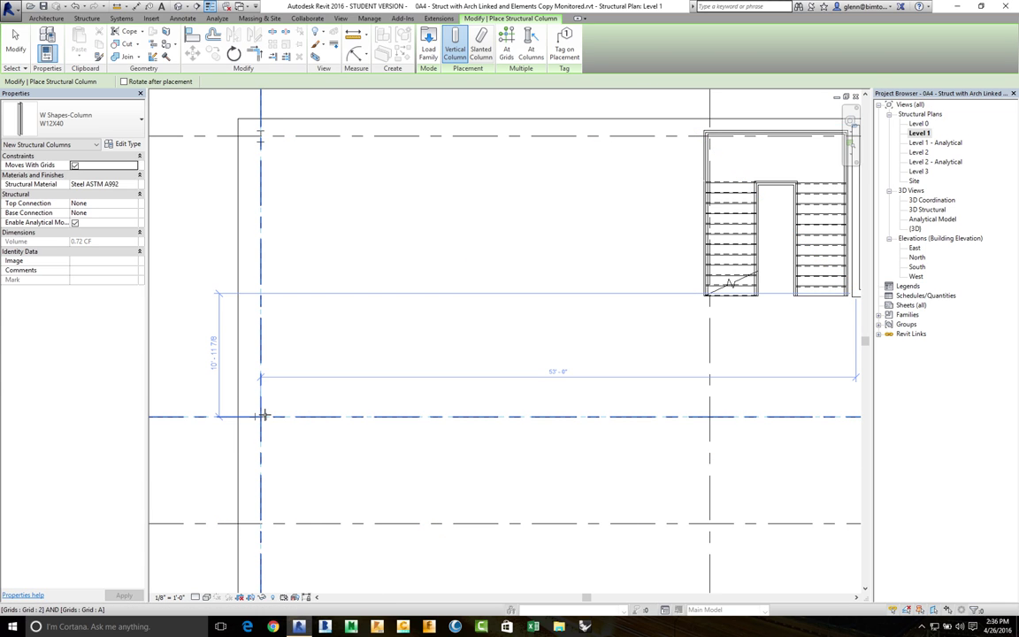
pyautogui.click(263, 523)
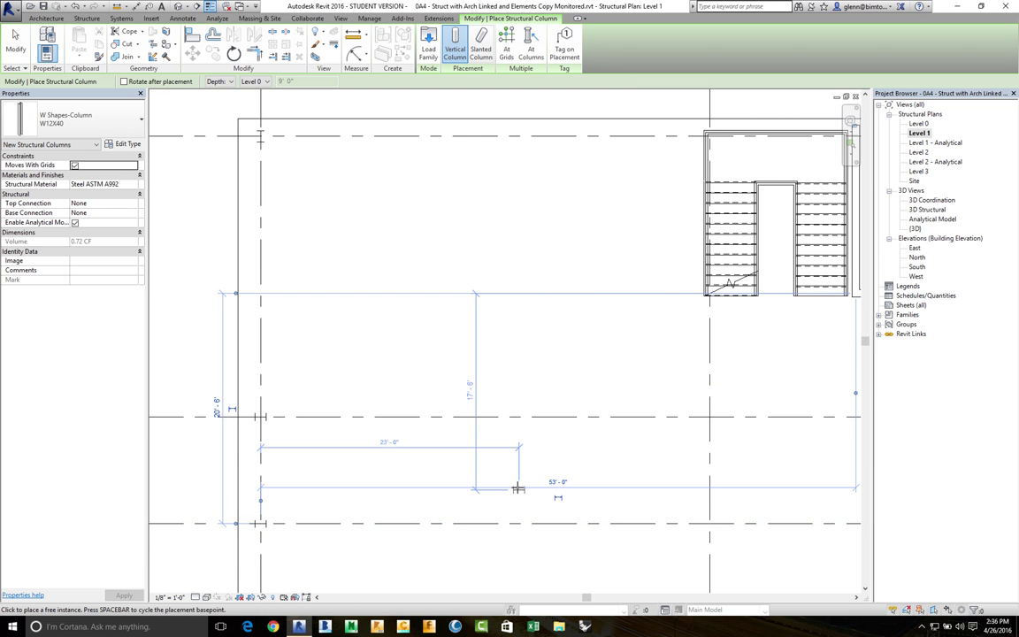
pyautogui.scroll(-3, 518, 488)
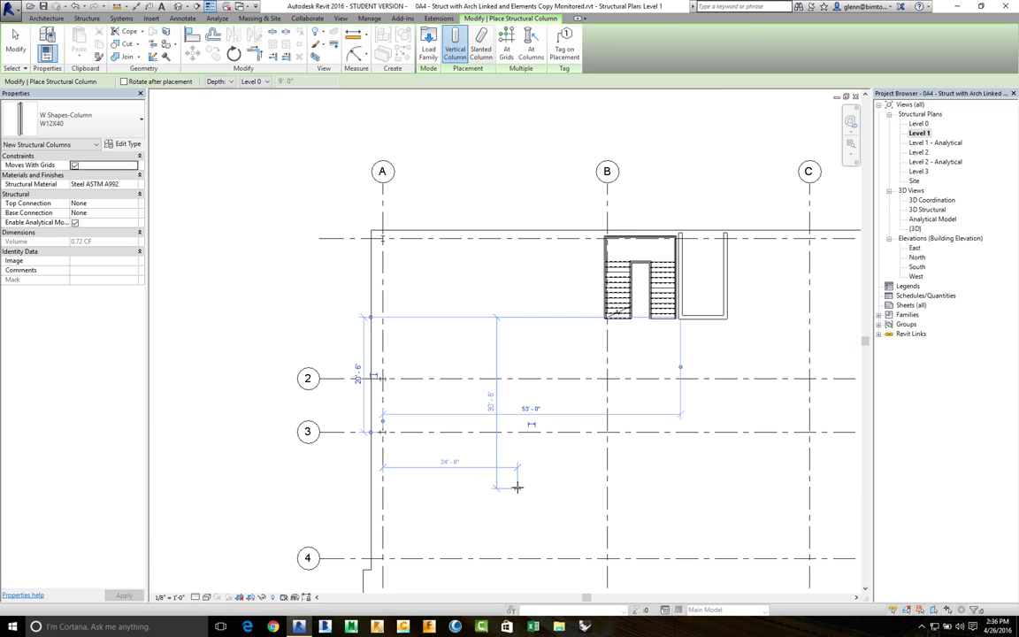
pyautogui.click(383, 557)
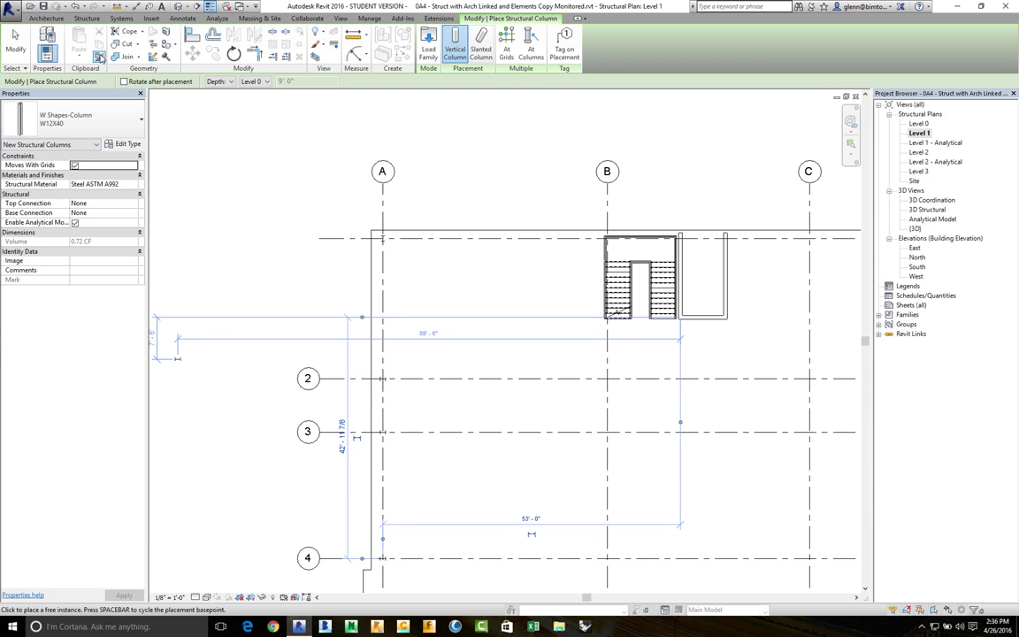
pyautogui.click(21, 50)
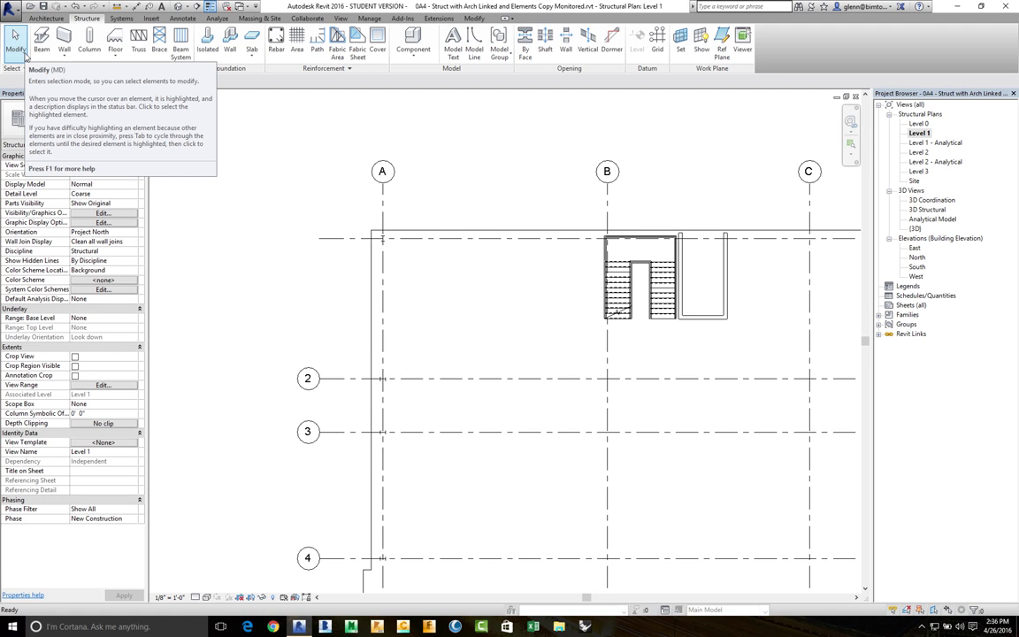
pyautogui.click(15, 40)
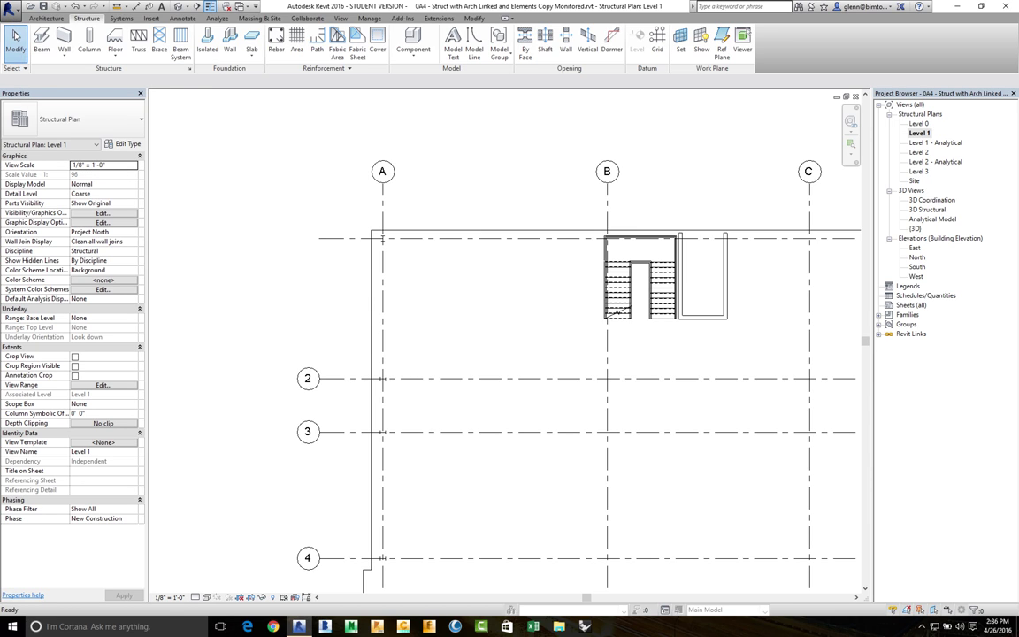
# - Inspect the base and top level constraints of the column at grid intersection A-1, and clear the selection
pyautogui.click(386, 241)
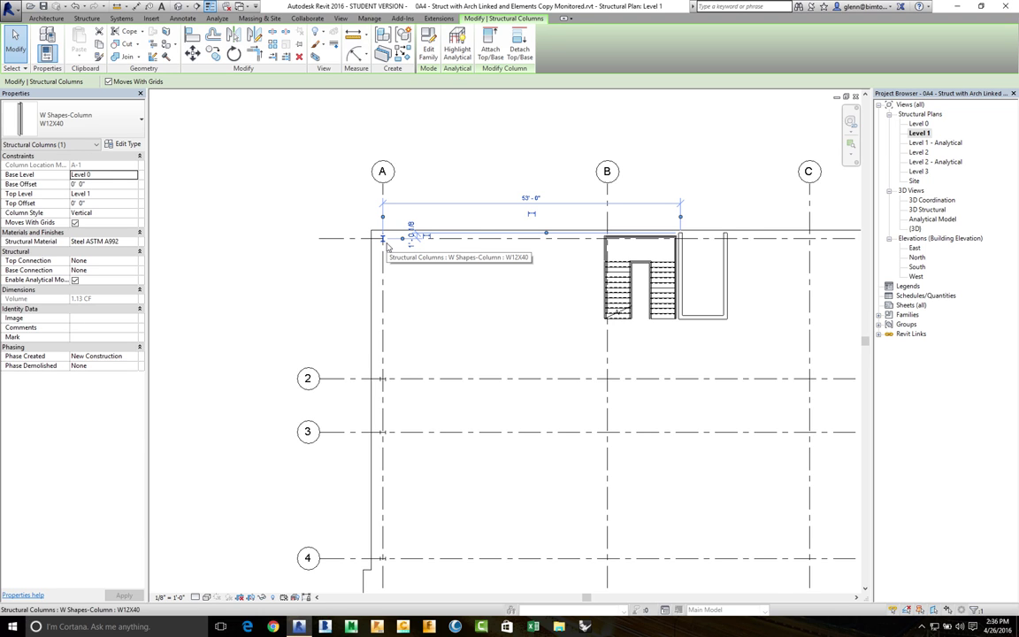
pyautogui.click(325, 256)
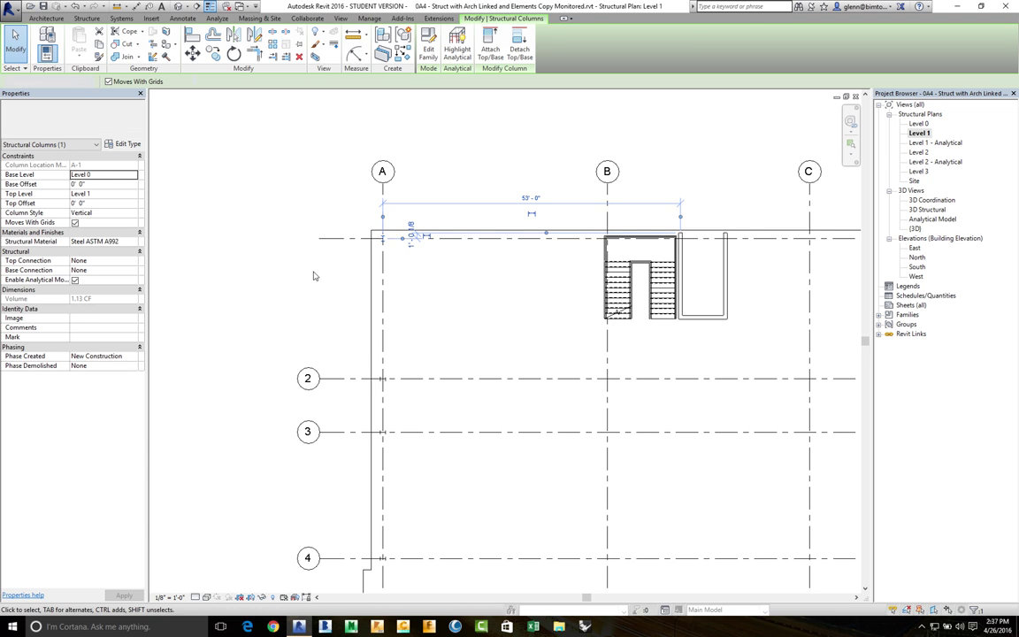
pyautogui.click(386, 251)
pyautogui.click(291, 188)
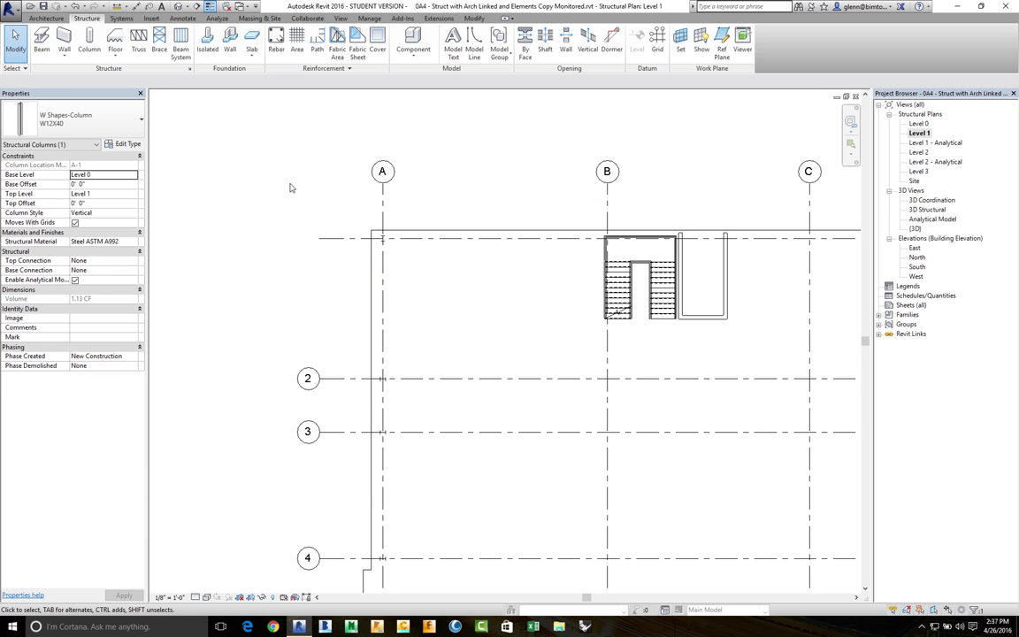
# - Place a W12X40 column at grid intersection B-2 by height, going up to Level 2, and finish the command
pyautogui.click(89, 49)
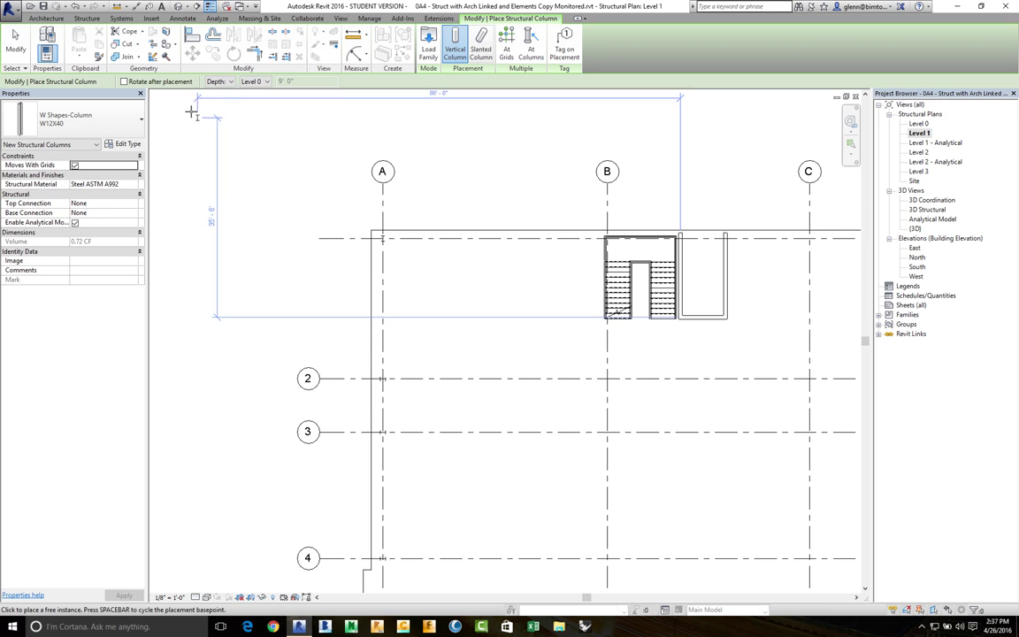
pyautogui.click(229, 81)
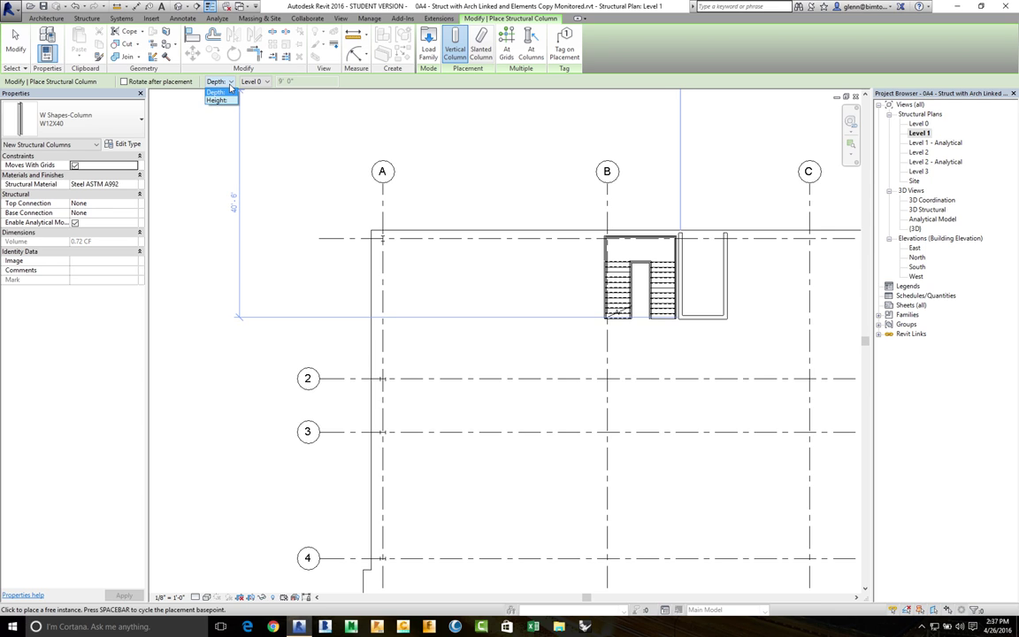
pyautogui.click(214, 100)
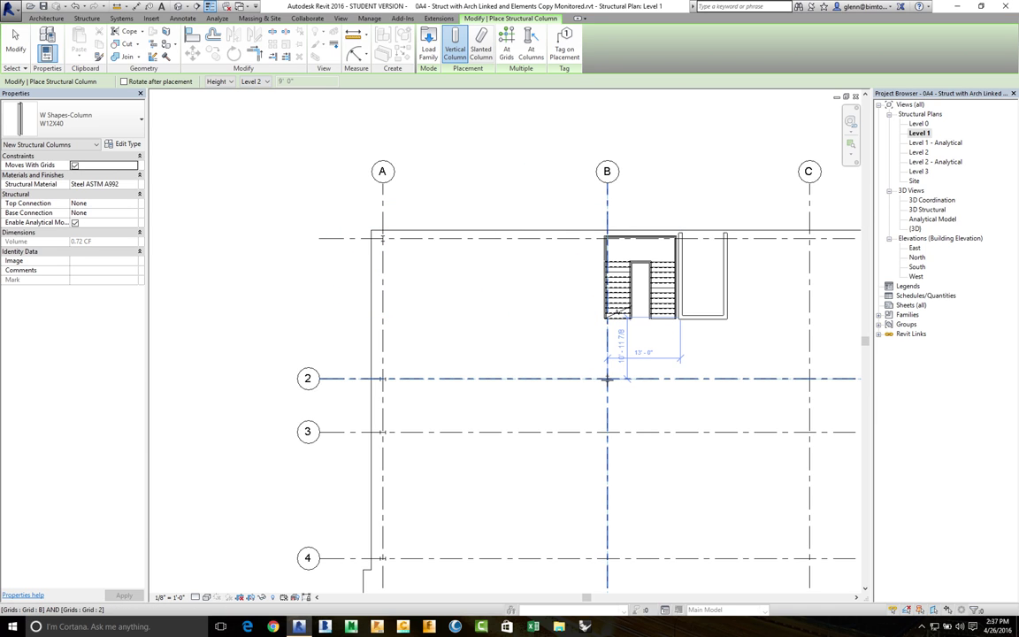
pyautogui.press('super+a')
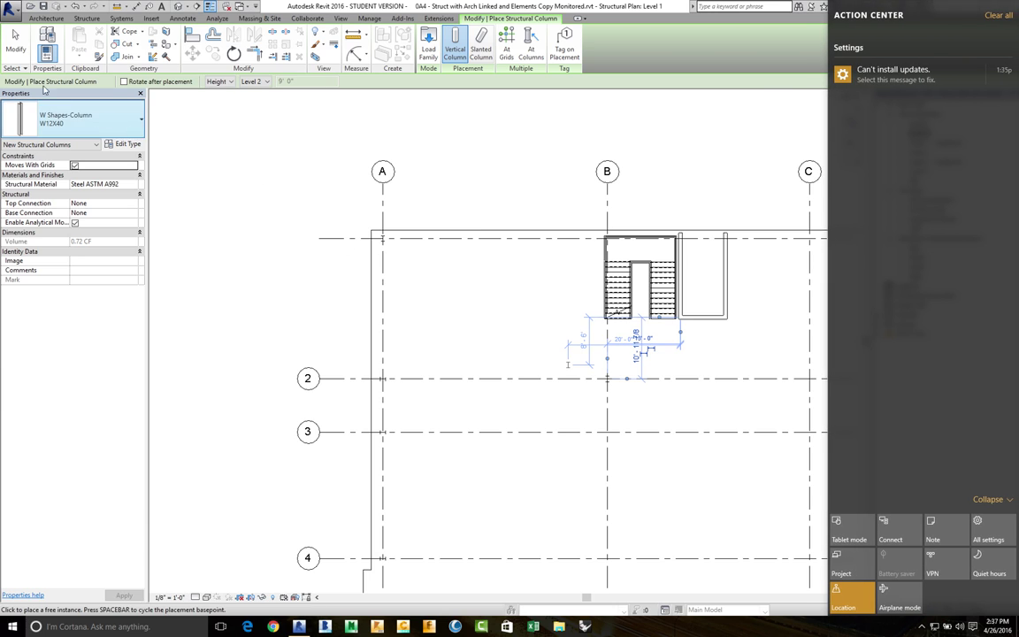
pyautogui.click(16, 43)
pyautogui.click(16, 43)
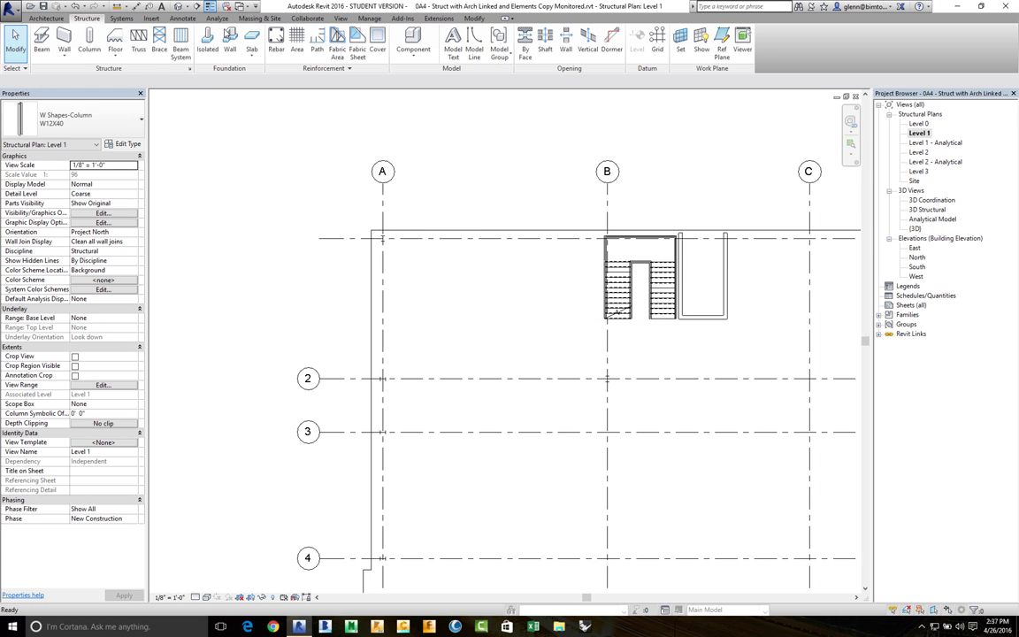
# - Open the 3D Structural view and examine the placed columns up close, comparing their levels
pyautogui.click(179, 7)
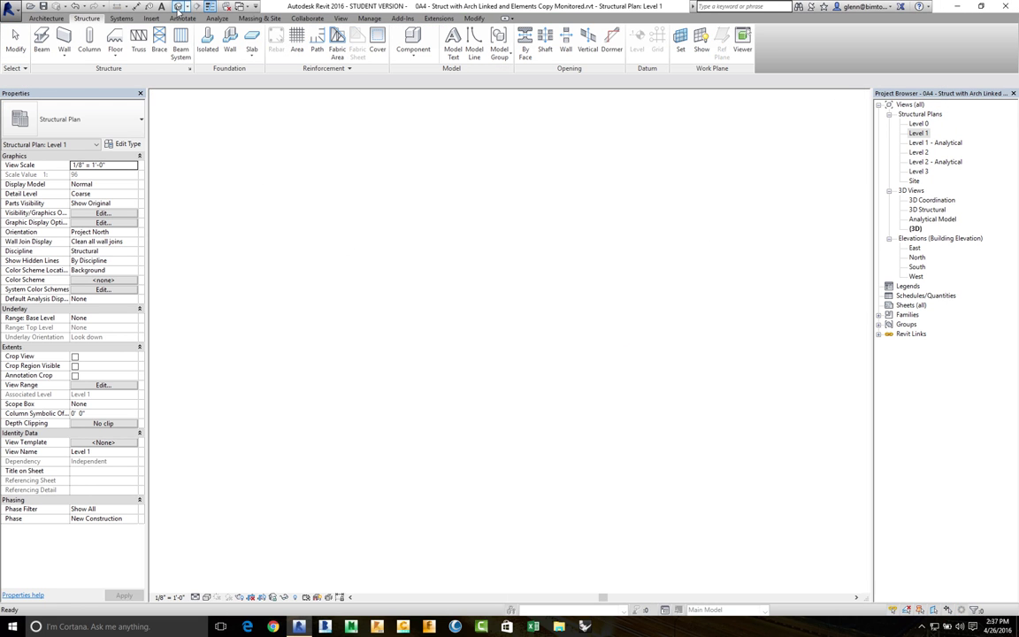
pyautogui.doubleClick(934, 210)
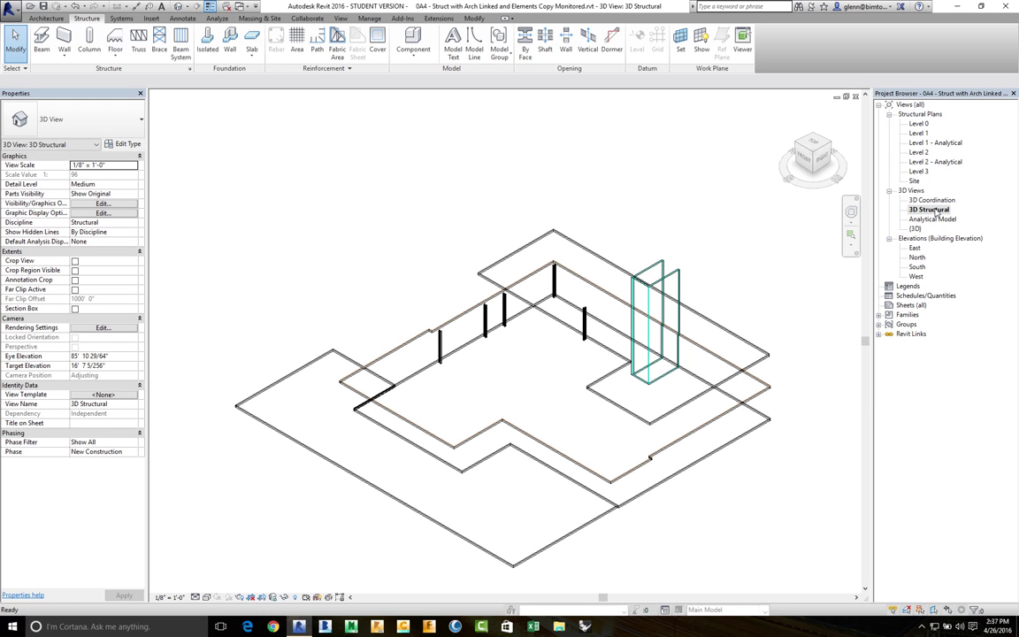
pyautogui.click(851, 235)
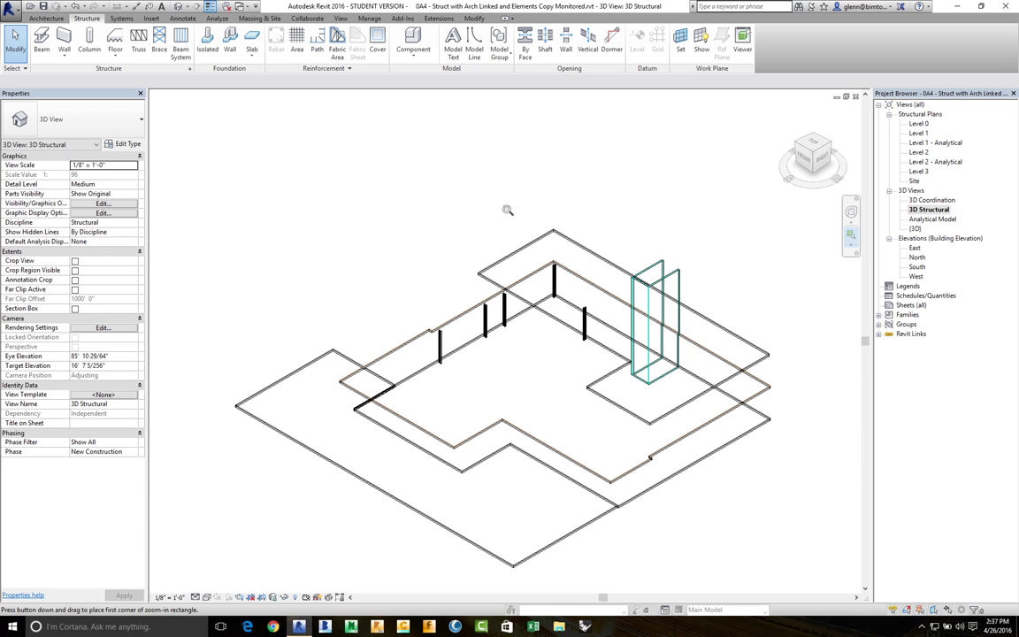
pyautogui.moveTo(358, 192); pyautogui.dragTo(641, 397)
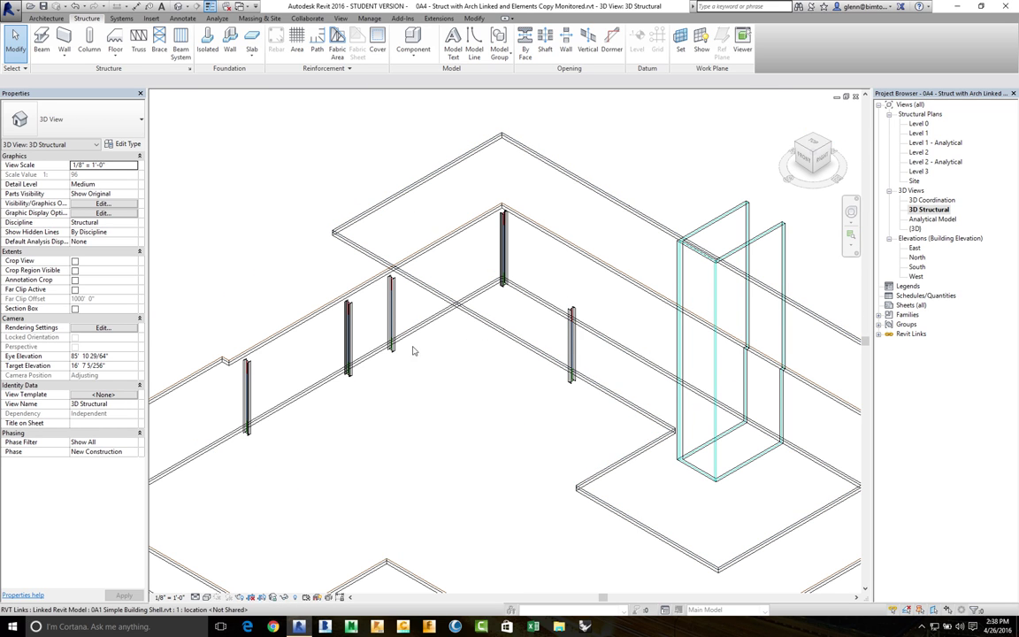
# - Compare the base and top level constraints of the columns at grid intersections A-2 and B-2, and clear the selection
pyautogui.click(392, 328)
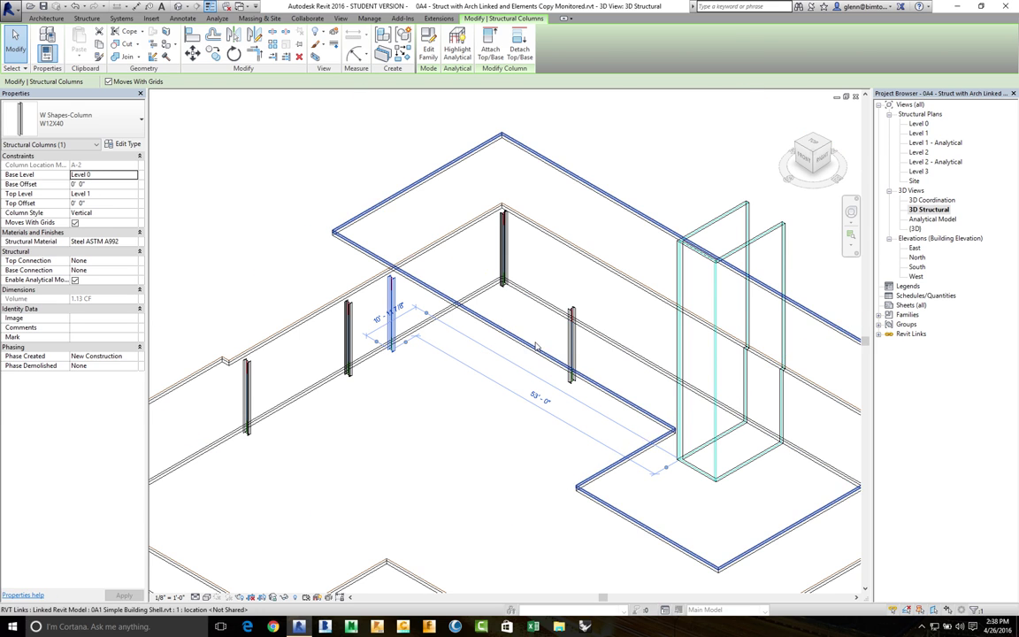
pyautogui.click(572, 345)
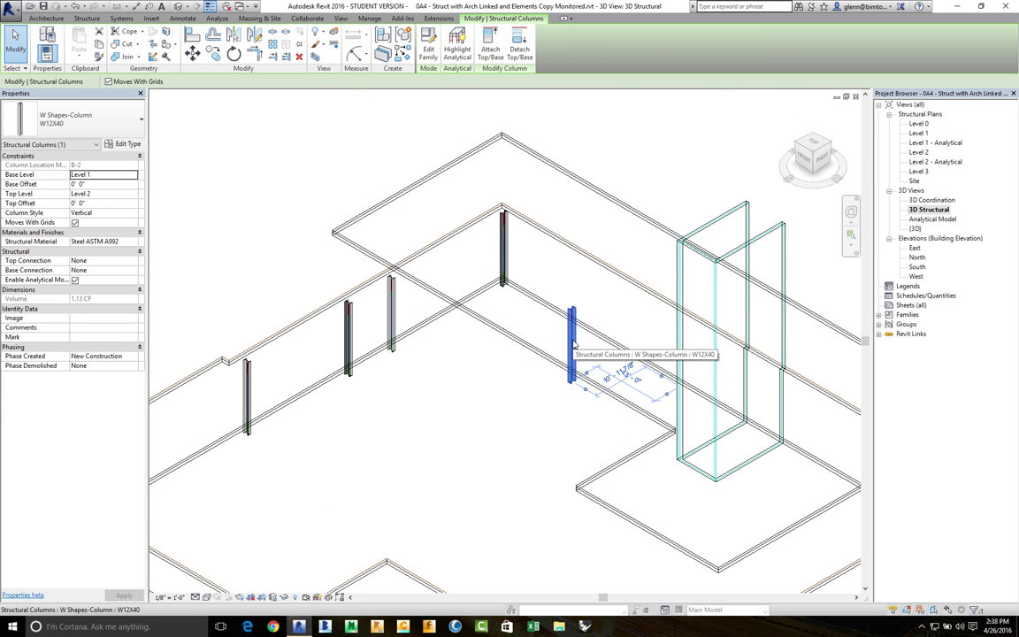
pyautogui.press('Escape')
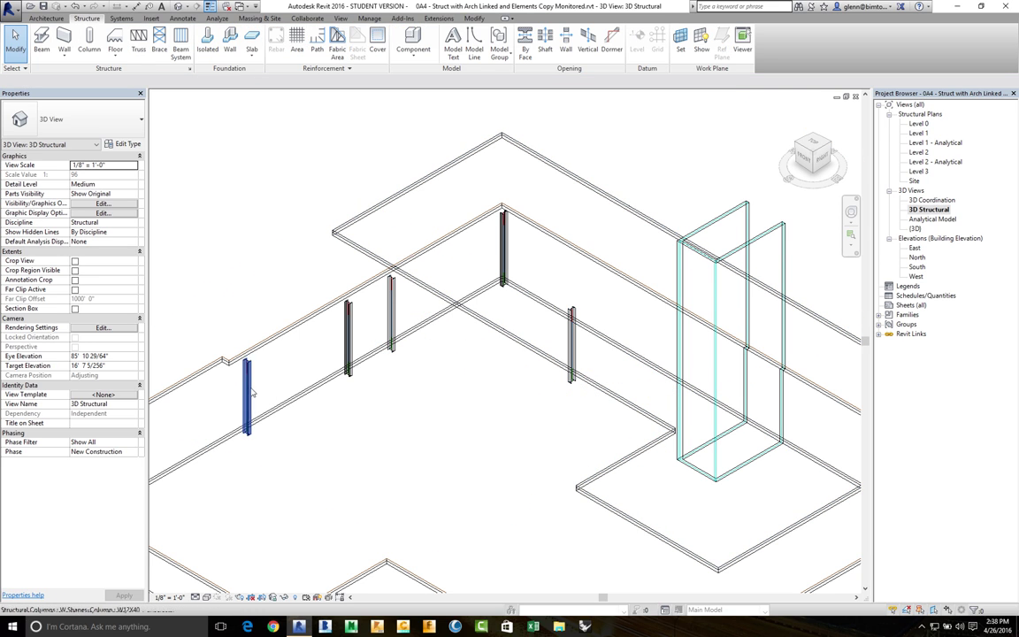
# - Set the four columns along grid A to base level Level 1 and top level Level 2, apply, and deselect them
pyautogui.click(248, 392)
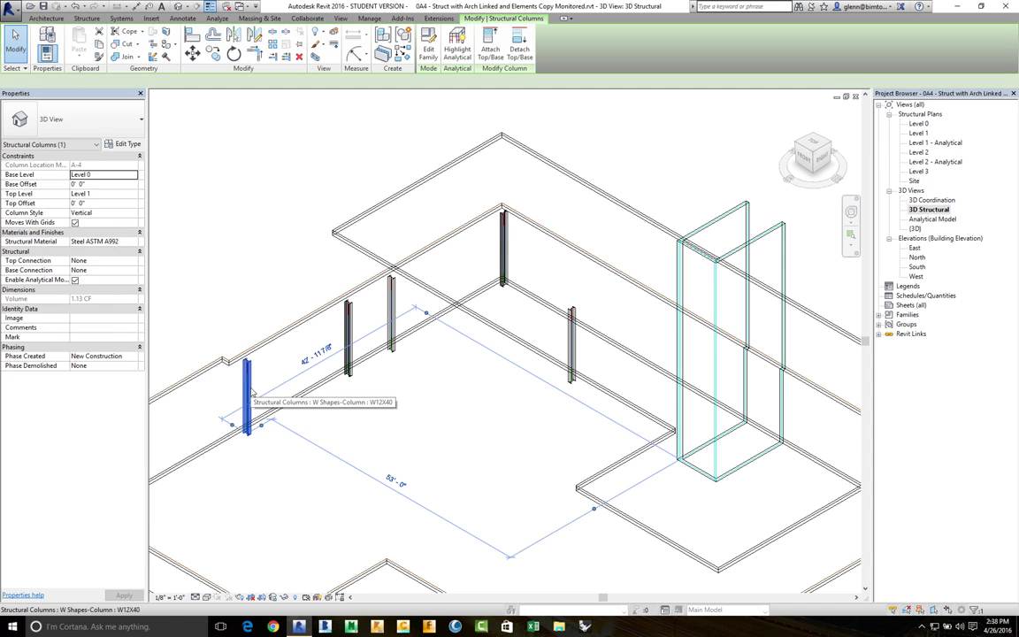
pyautogui.keyDown('ctrl'); pyautogui.click(348, 336); pyautogui.keyUp('ctrl')
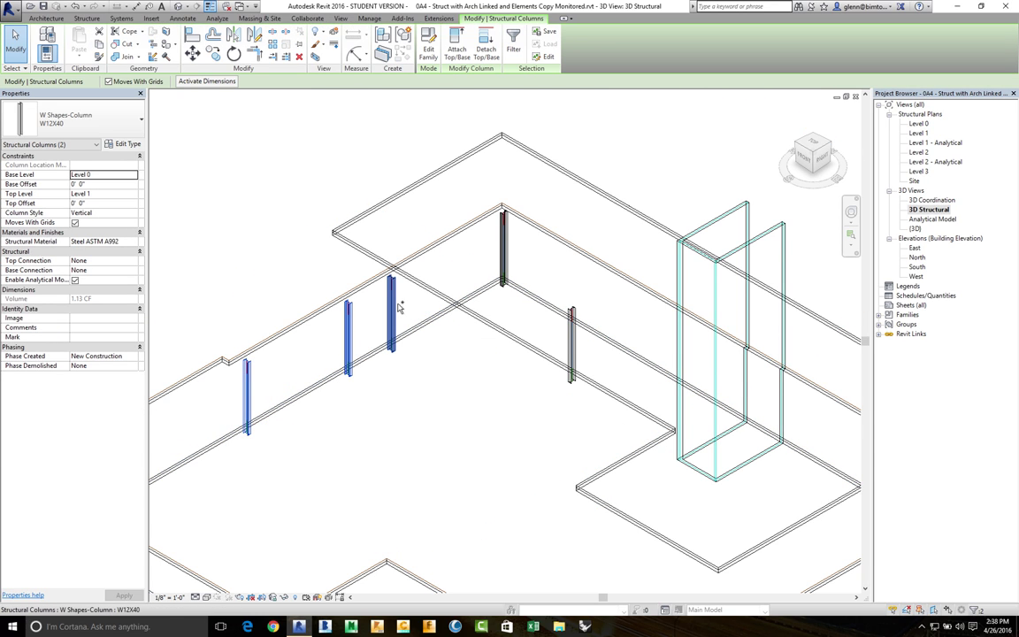
pyautogui.keyDown('ctrl'); pyautogui.click(390, 314); pyautogui.keyUp('ctrl')
pyautogui.keyDown('ctrl'); pyautogui.click(502, 252); pyautogui.keyUp('ctrl')
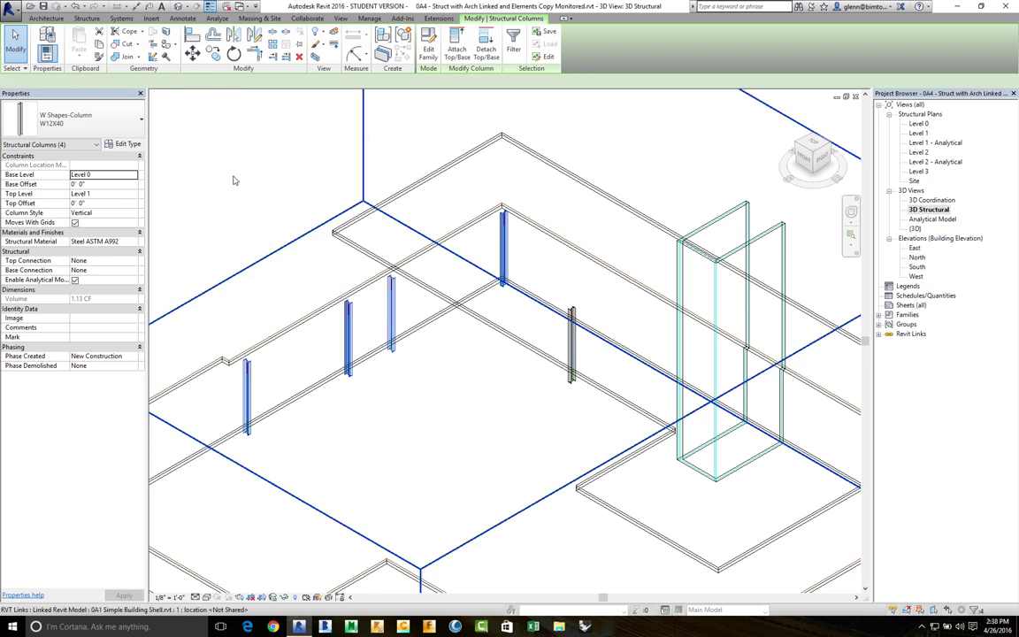
pyautogui.click(133, 195)
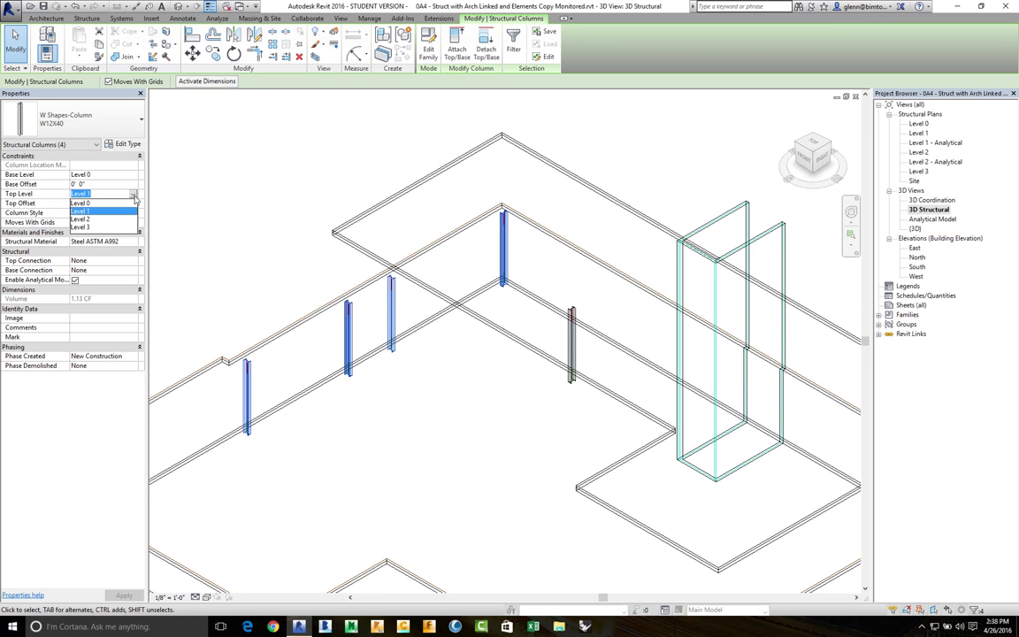
pyautogui.click(105, 218)
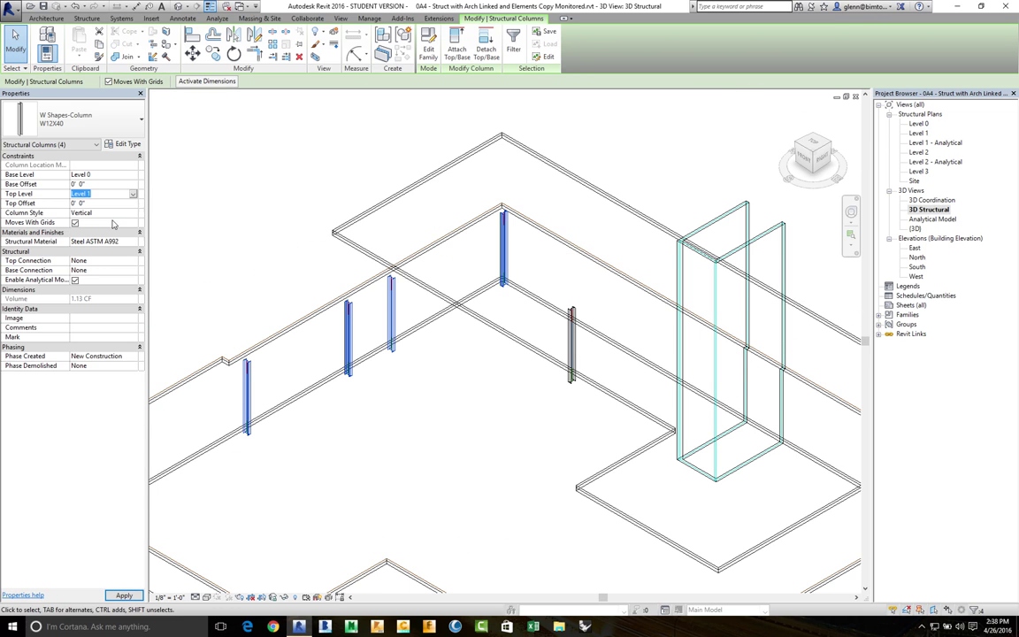
pyautogui.click(133, 176)
pyautogui.click(111, 184)
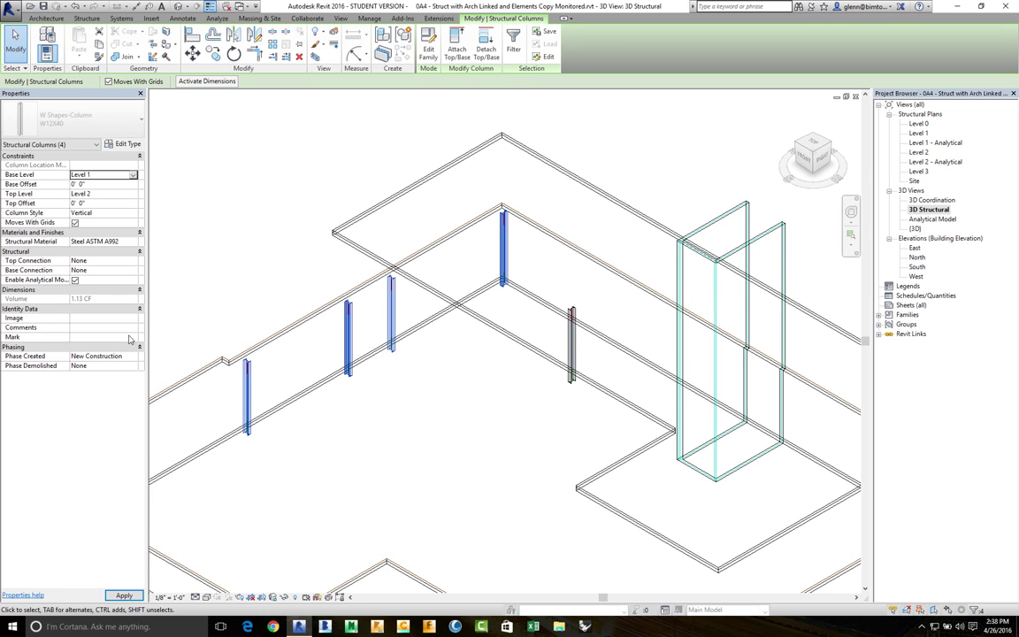
pyautogui.click(125, 596)
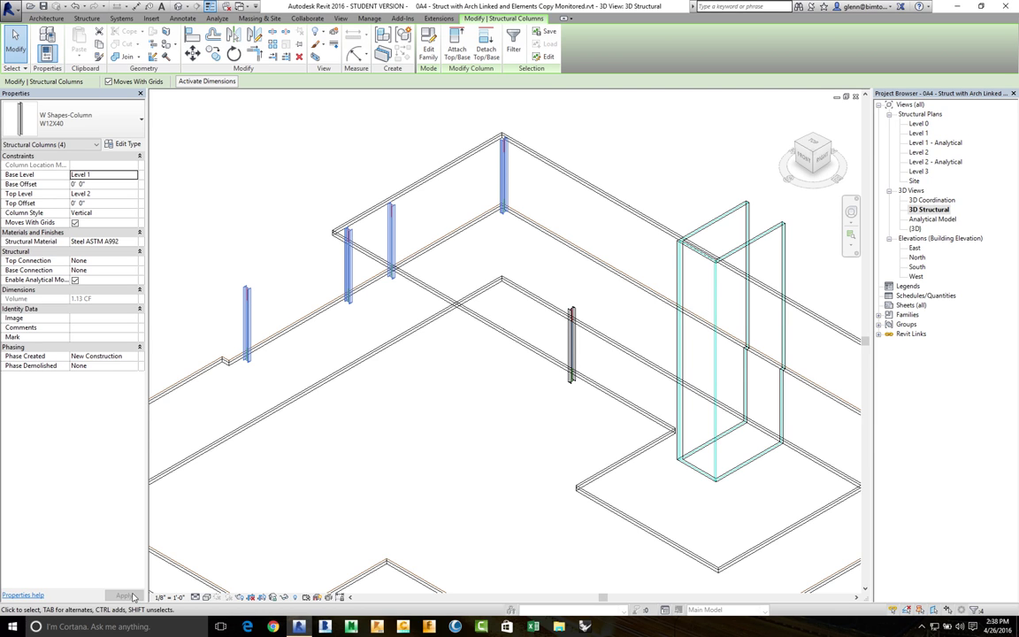
pyautogui.click(194, 198)
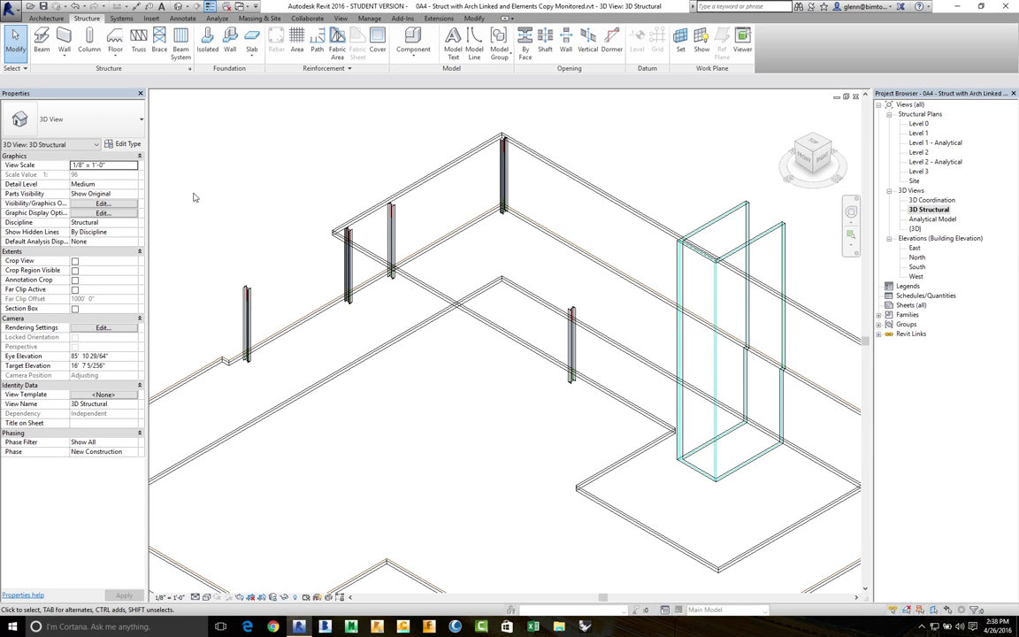
# - Place W12X26 beams on the Level 2 plane with 3D snapping, joining the column tops along grid A from A-4 to A-1
pyautogui.click(41, 39)
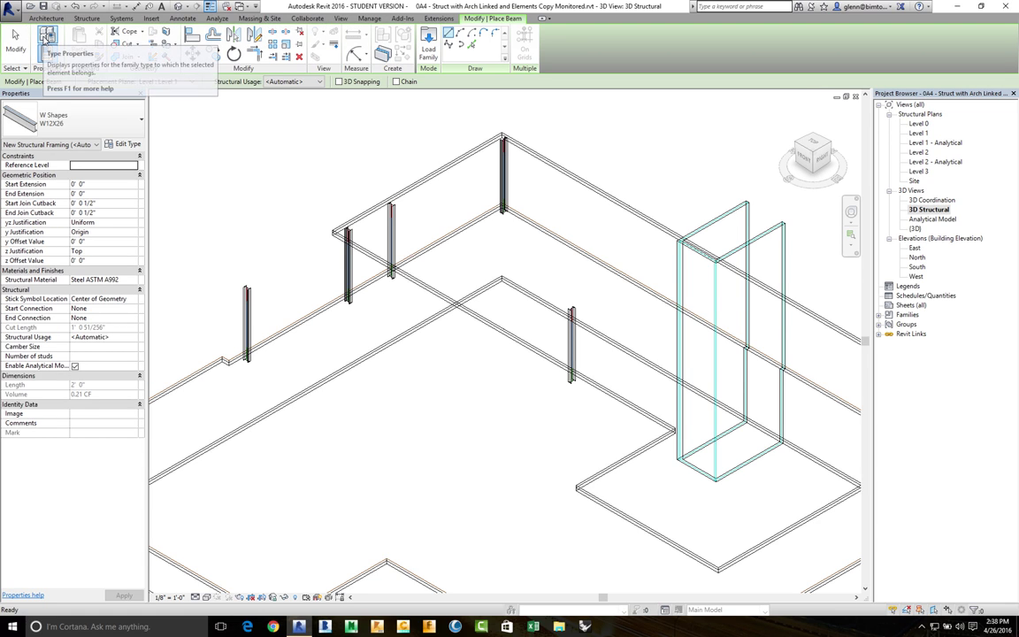
pyautogui.click(78, 131)
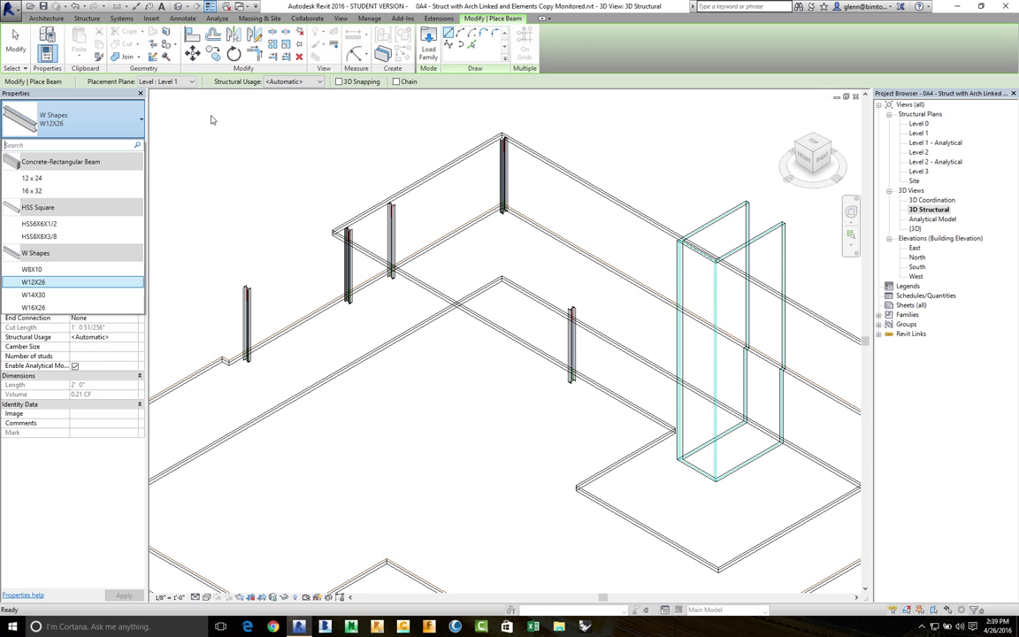
pyautogui.click(182, 85)
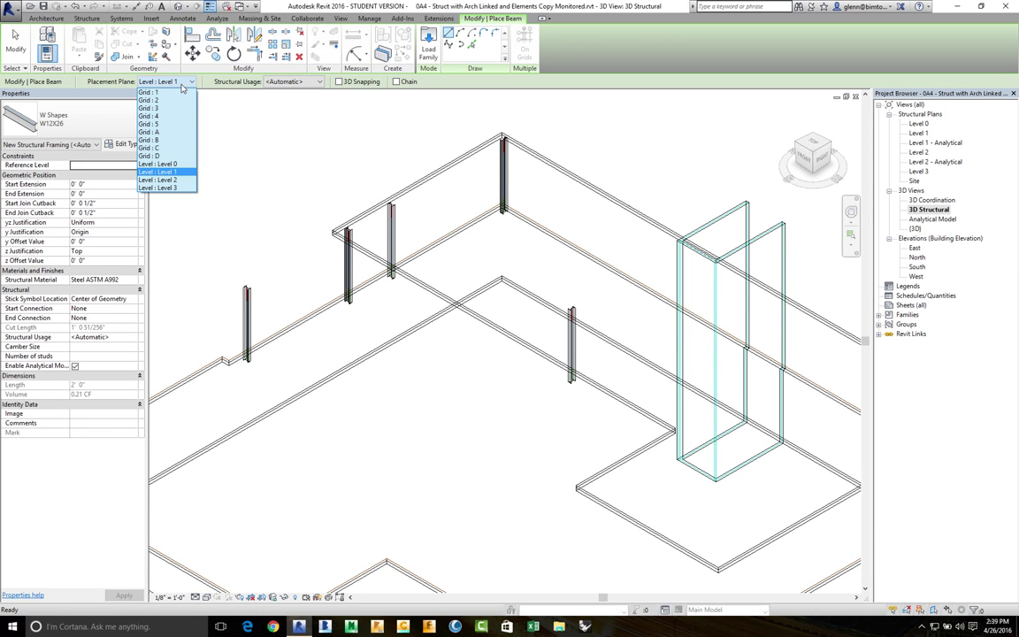
pyautogui.click(184, 86)
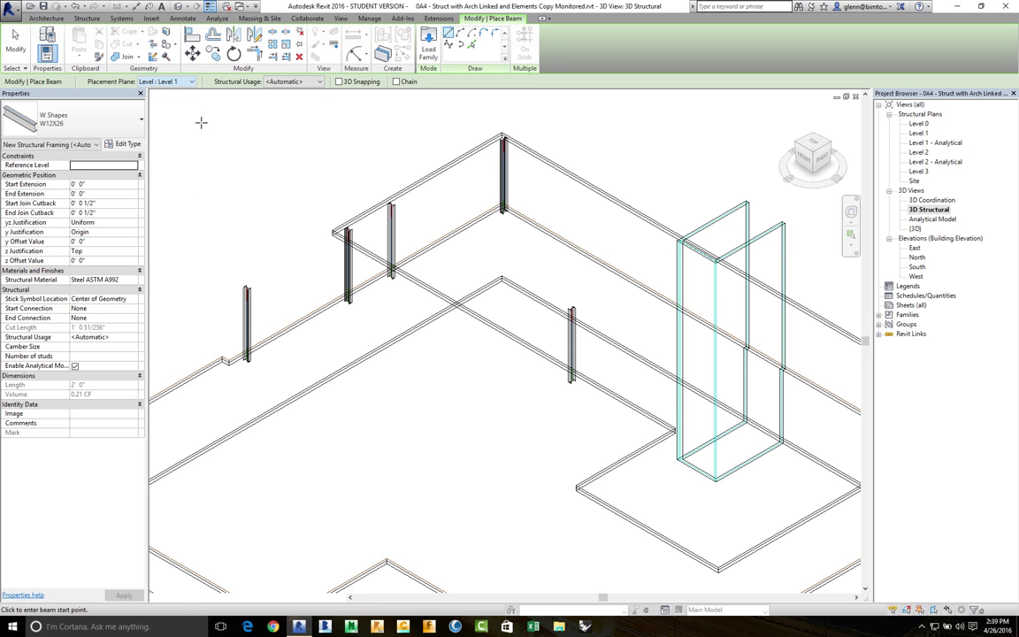
pyautogui.click(186, 81)
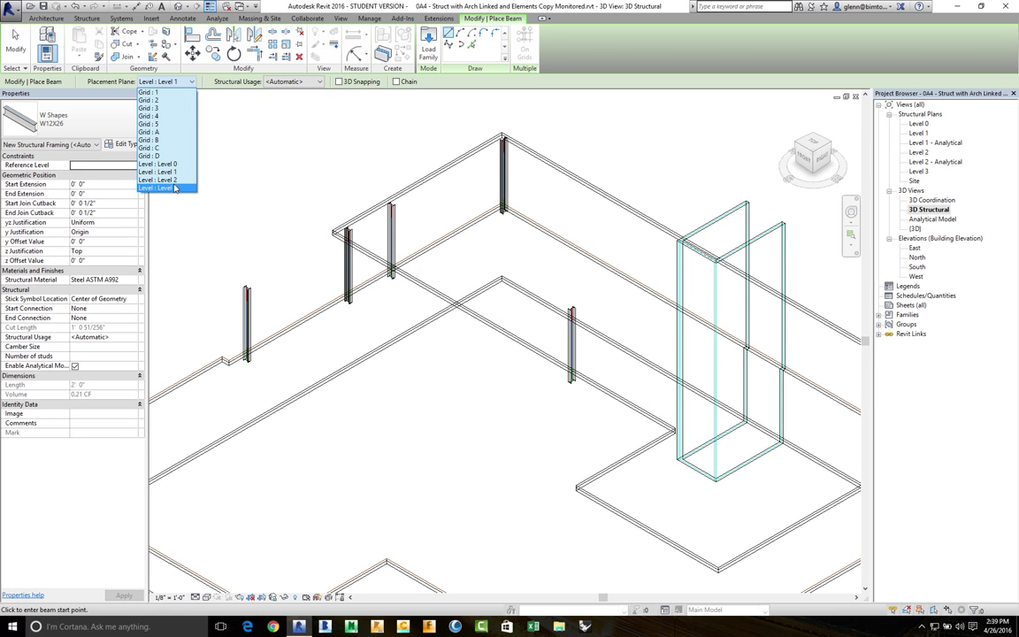
pyautogui.click(159, 180)
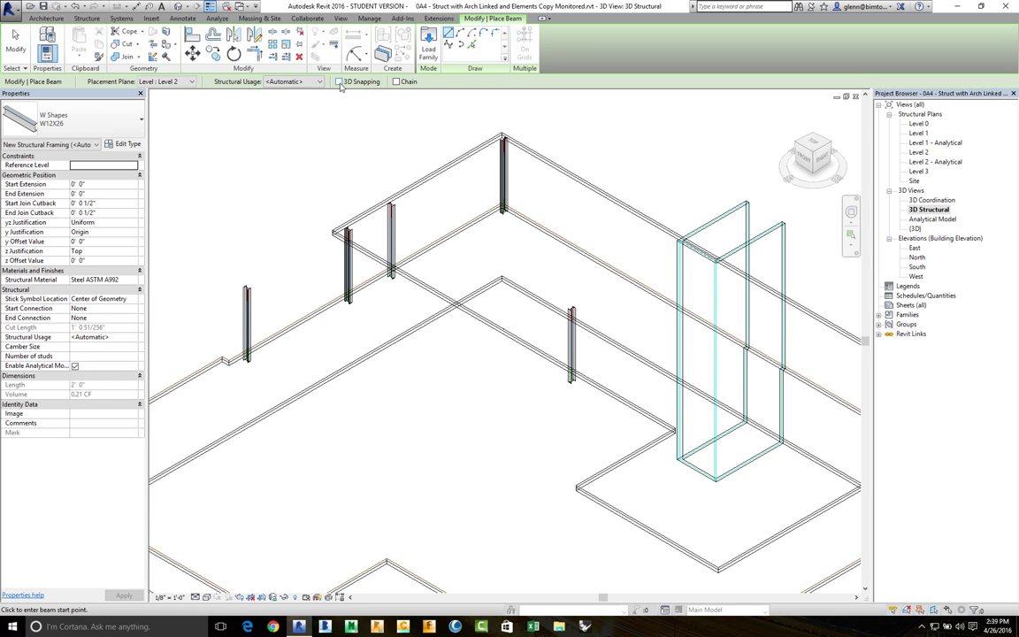
pyautogui.click(250, 286)
pyautogui.click(347, 229)
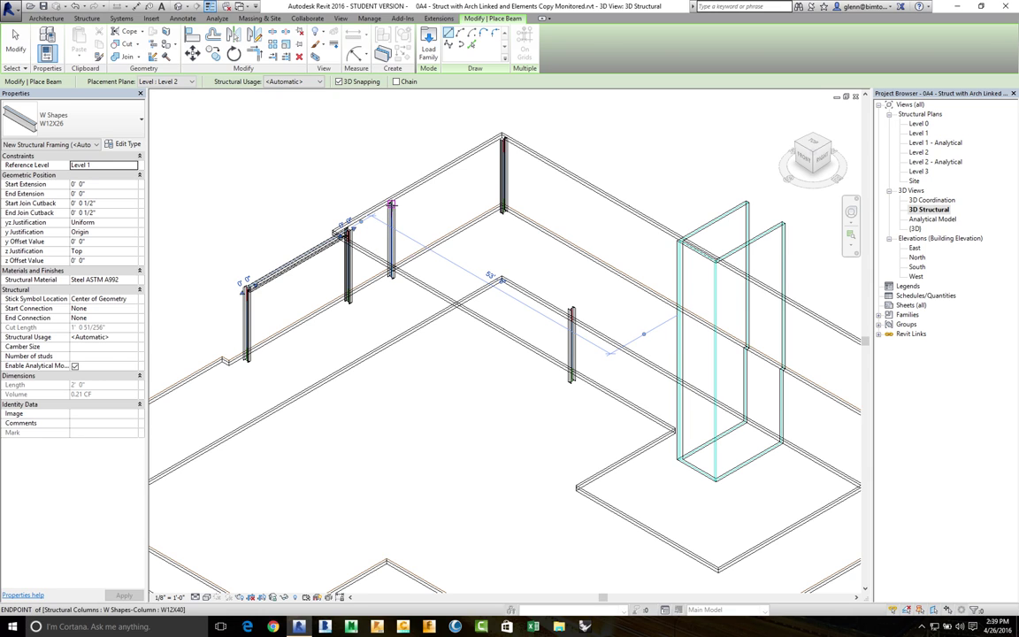
pyautogui.click(390, 205)
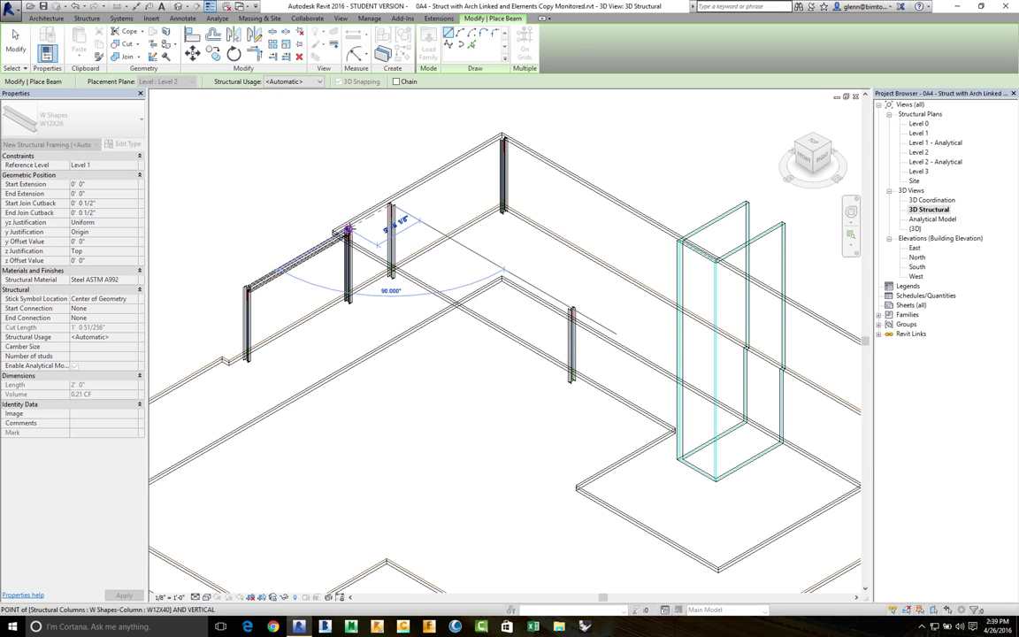
pyautogui.click(349, 228)
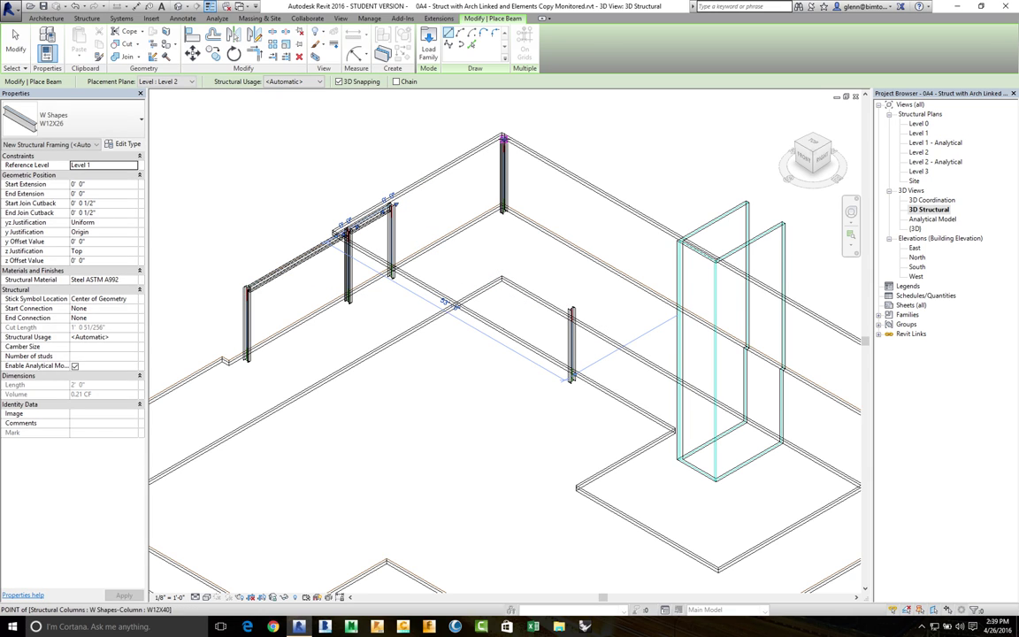
pyautogui.click(500, 139)
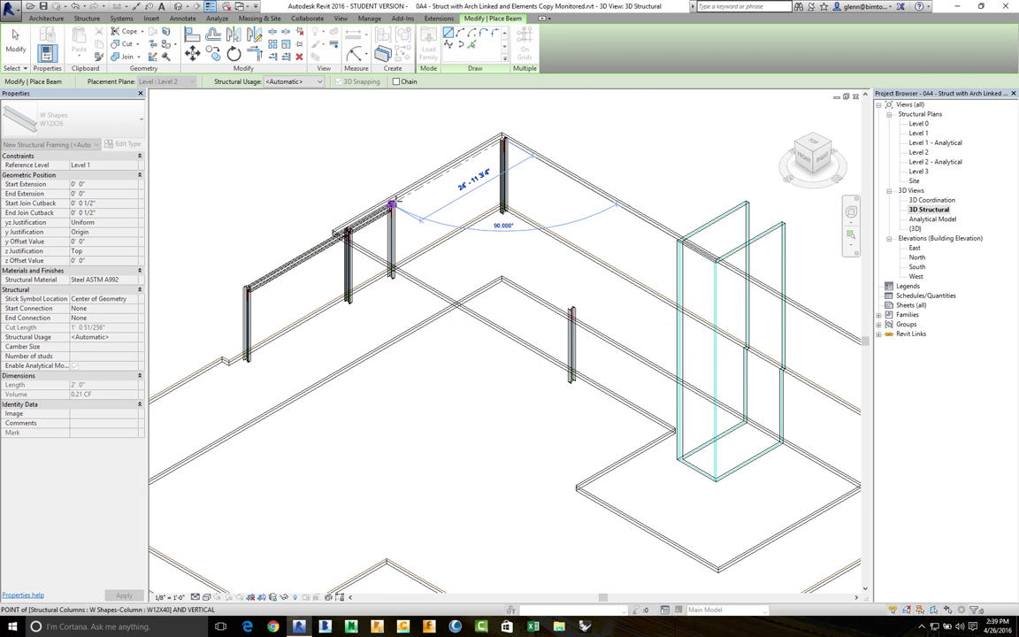
pyautogui.click(391, 205)
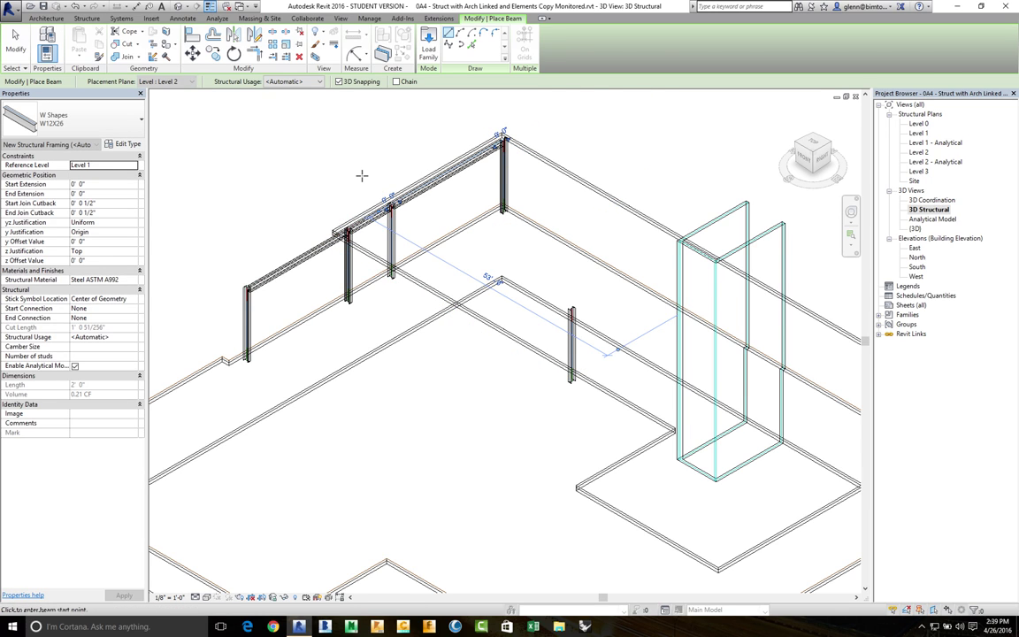
# - Place a W12X26 beam from the top of column A-2 to the top of column B-2, and finish the command
pyautogui.click(390, 205)
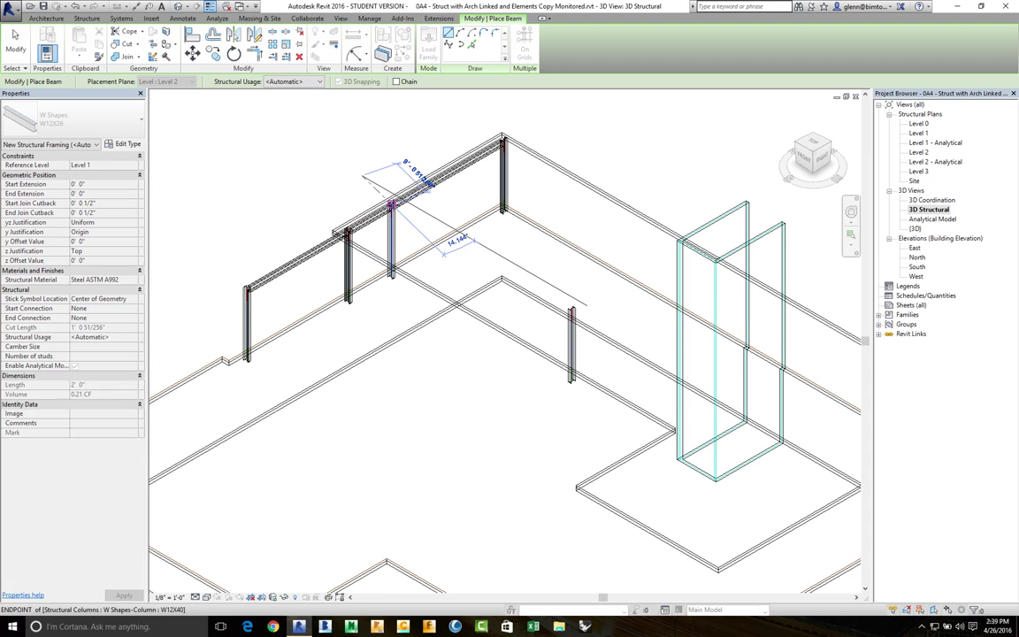
pyautogui.press('Escape')
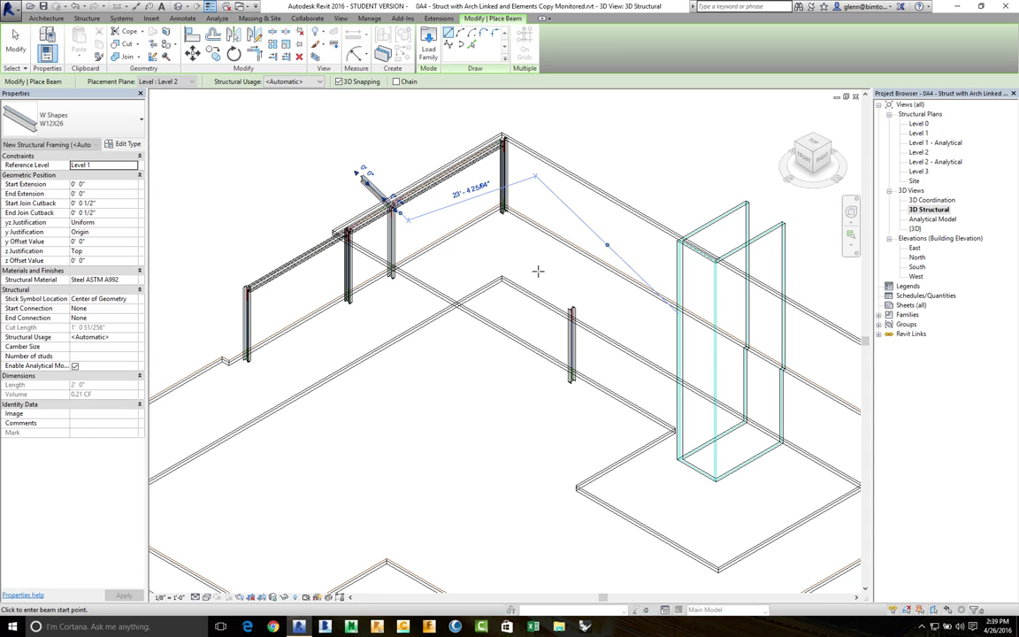
pyautogui.click(416, 209)
pyautogui.click(358, 188)
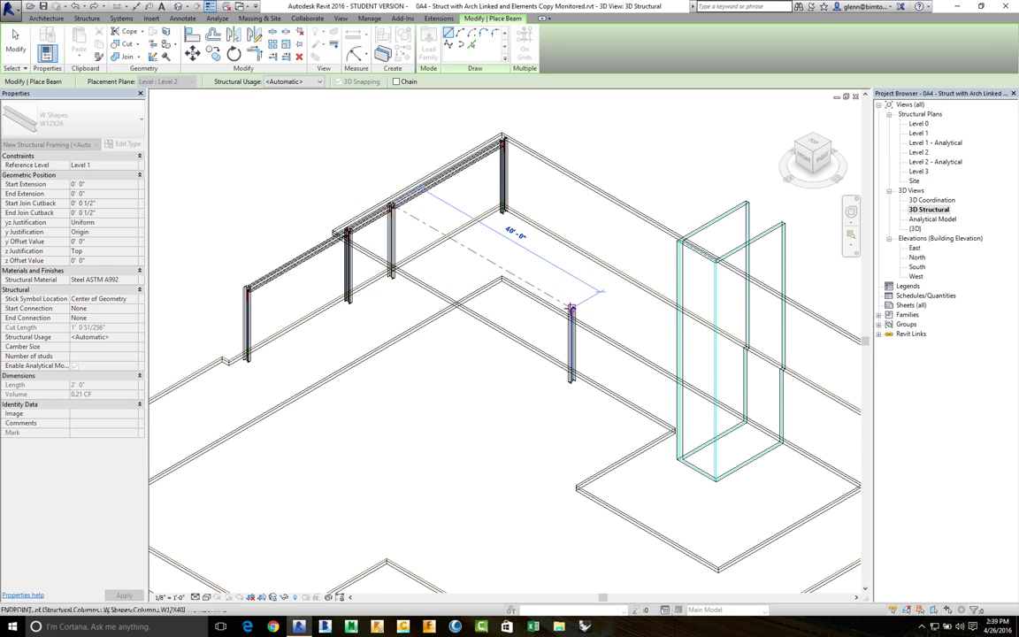
pyautogui.click(571, 308)
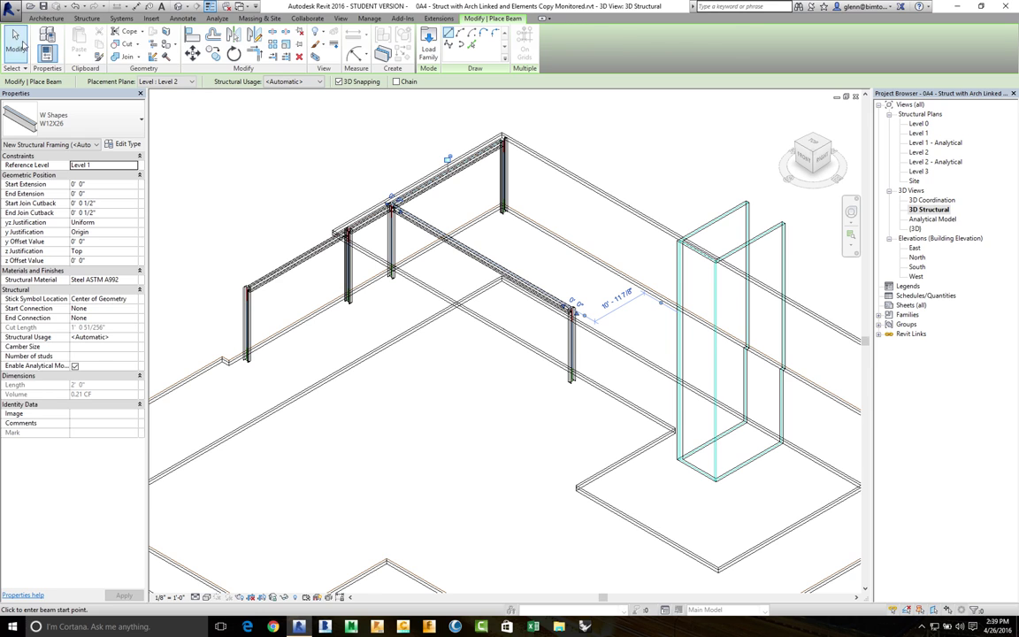
pyautogui.click(14, 38)
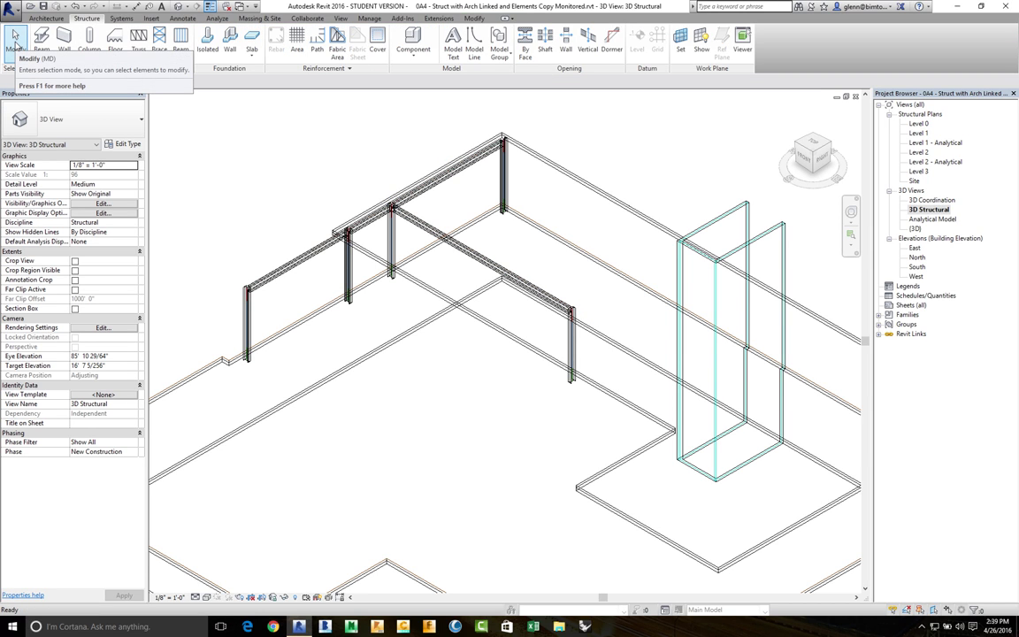
pyautogui.click(851, 212)
pyautogui.moveTo(221, 296)
pyautogui.mouseDown()
pyautogui.moveTo(228, 320)
pyautogui.moveTo(239, 279)
pyautogui.moveTo(205, 265)
pyautogui.moveTo(198, 295)
pyautogui.moveTo(227, 325)
pyautogui.moveTo(227, 317)
pyautogui.mouseUp()
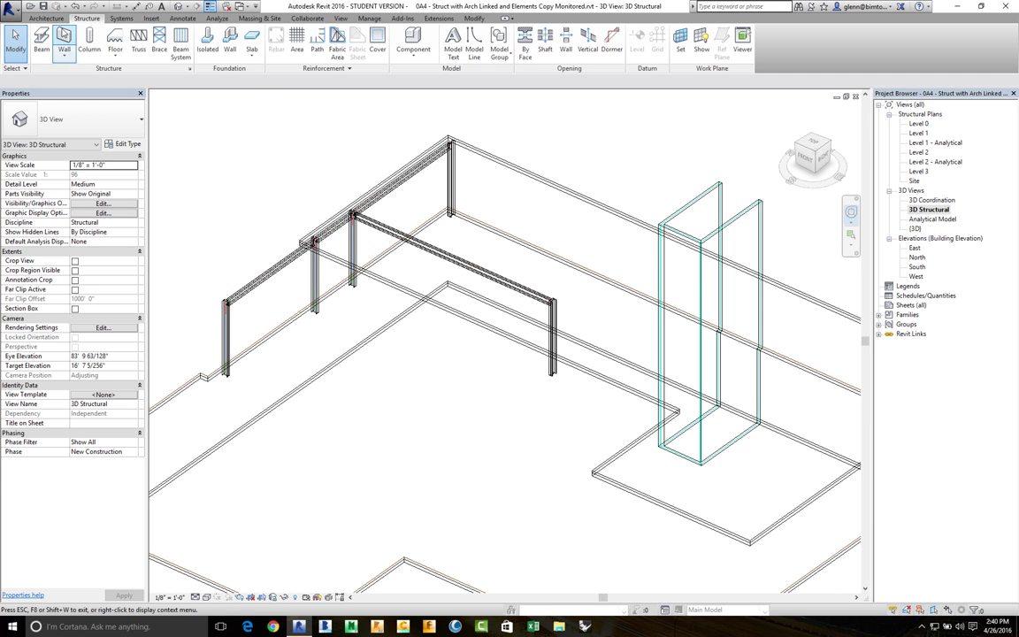
# - Open the Level 2 structural plan and draw a building section between grids A and B, from below grid 3 to above grid 1, facing grid A
pyautogui.doubleClick(921, 153)
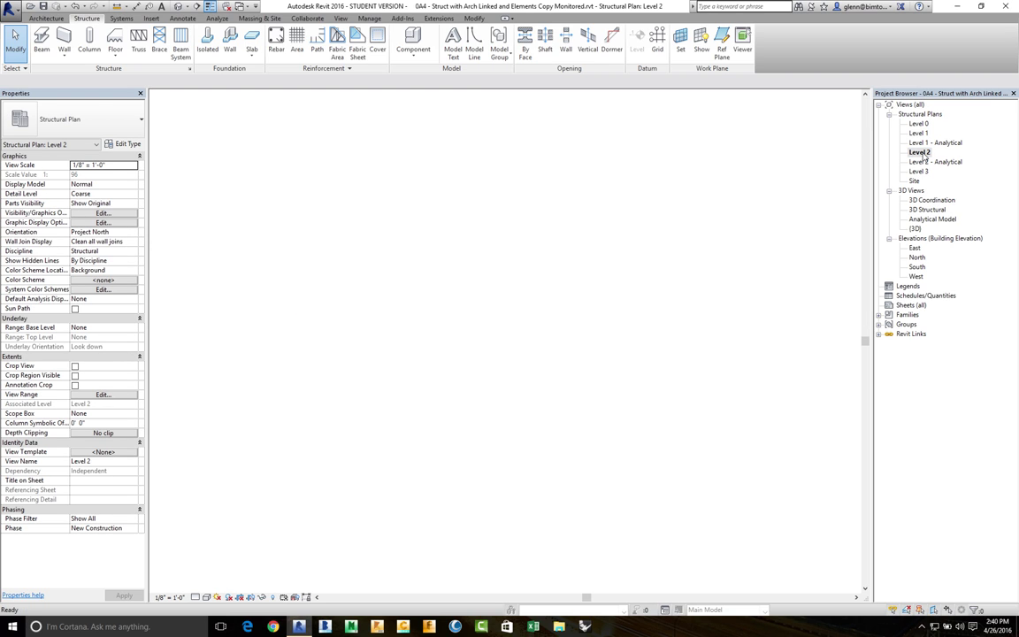
pyautogui.press('super+a')
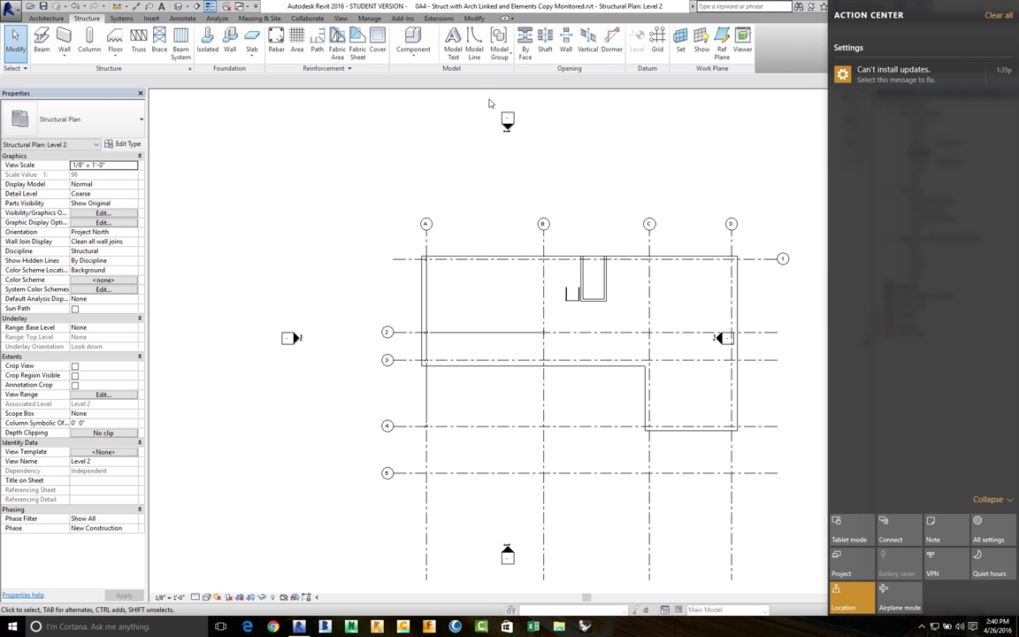
pyautogui.press('super+a')
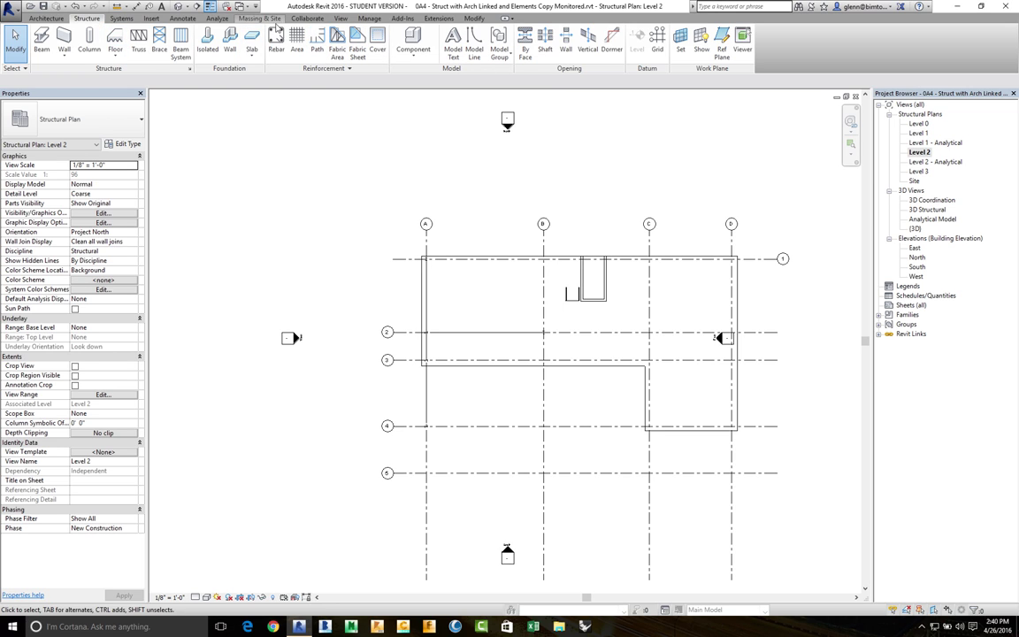
pyautogui.click(343, 18)
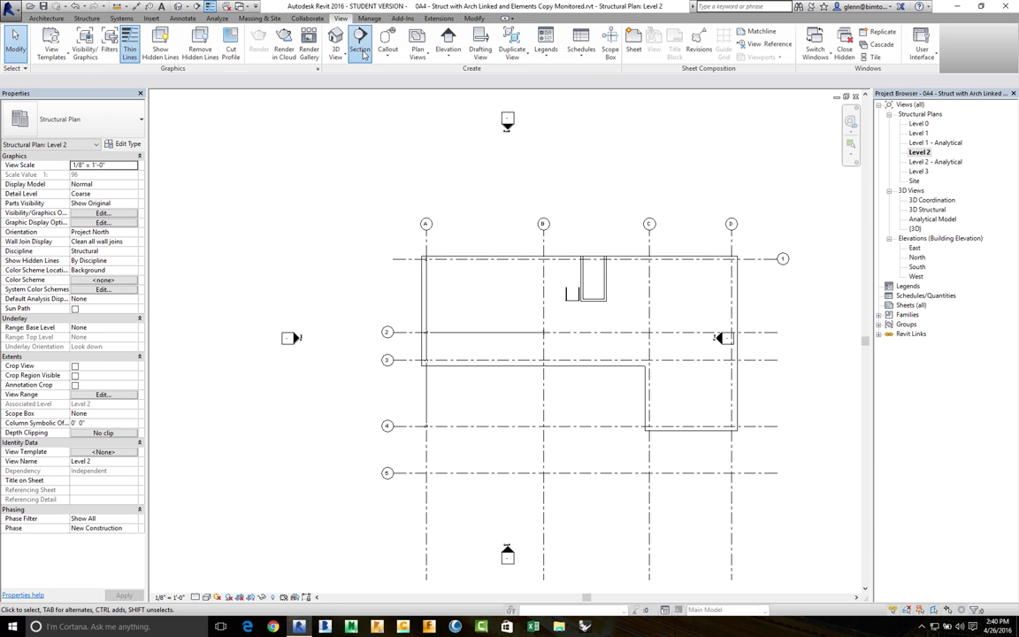
pyautogui.click(359, 40)
pyautogui.click(491, 386)
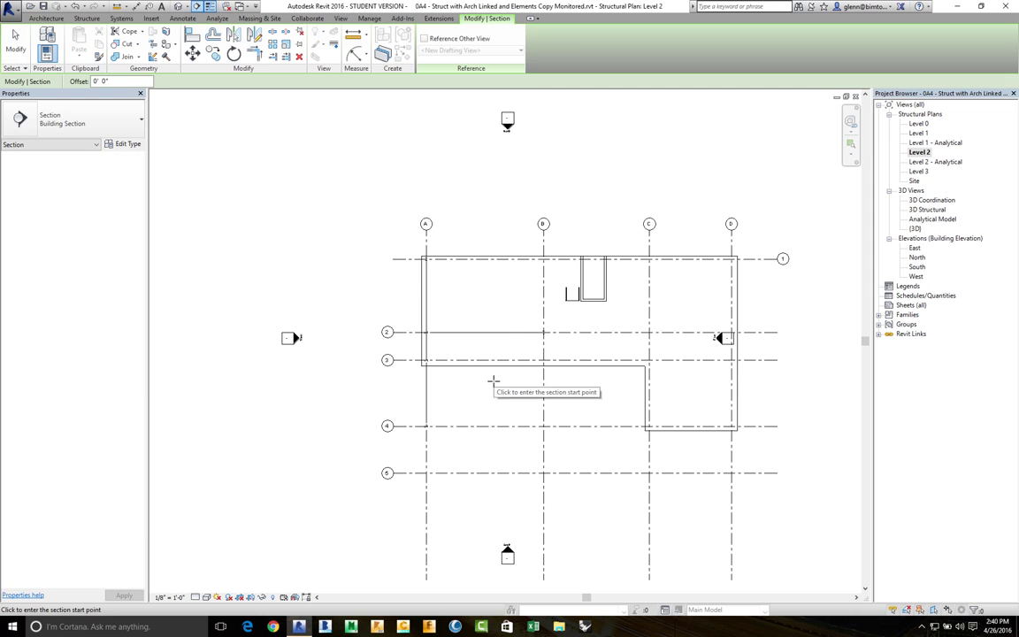
pyautogui.click(494, 222)
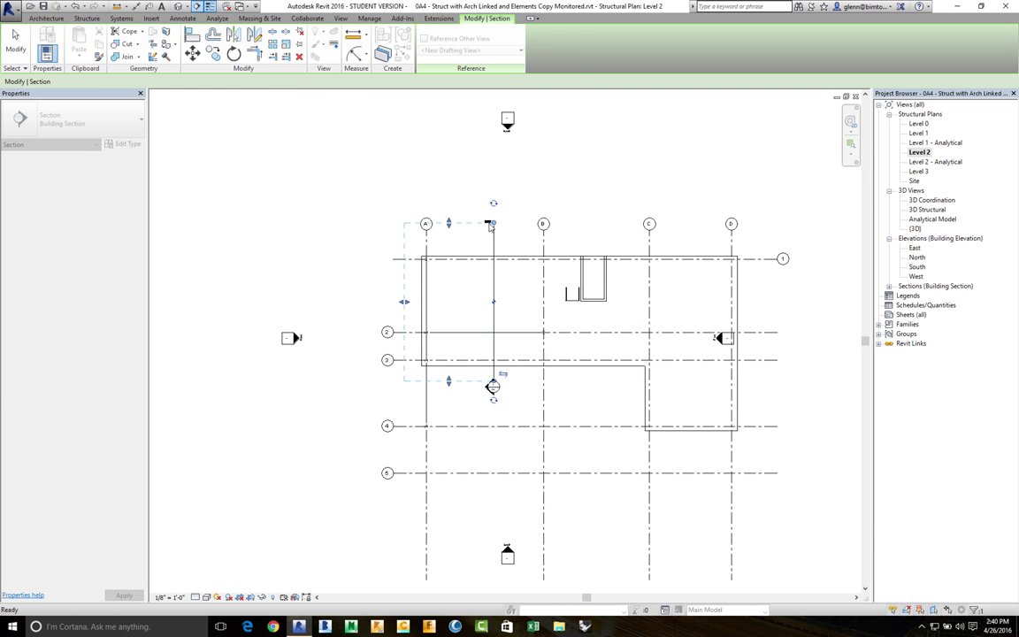
pyautogui.click(315, 322)
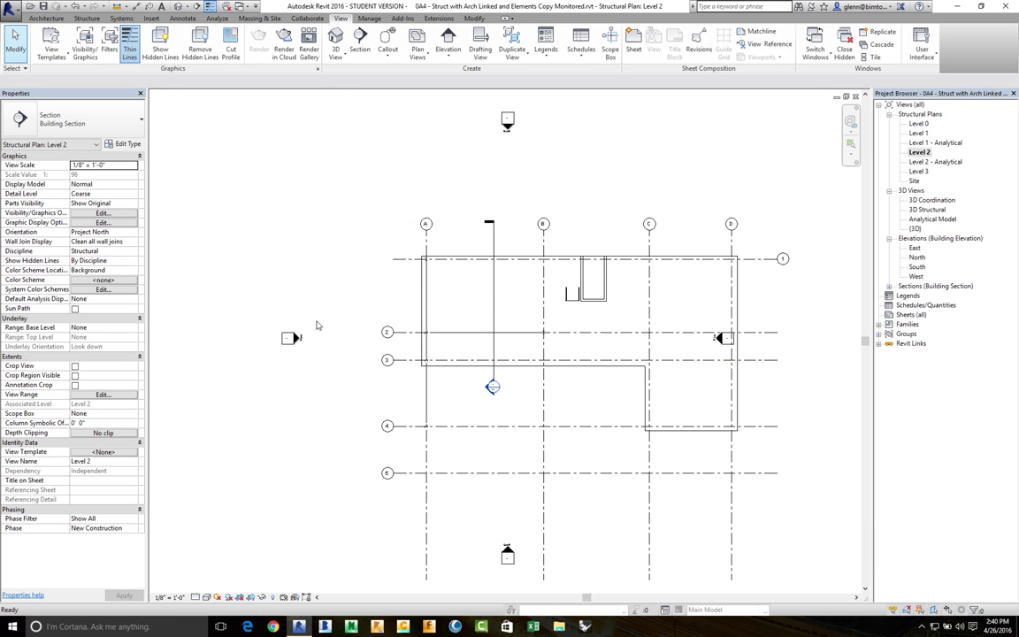
# - Open the new building section view from its marker and set the view's detail level to Fine
pyautogui.doubleClick(486, 388)
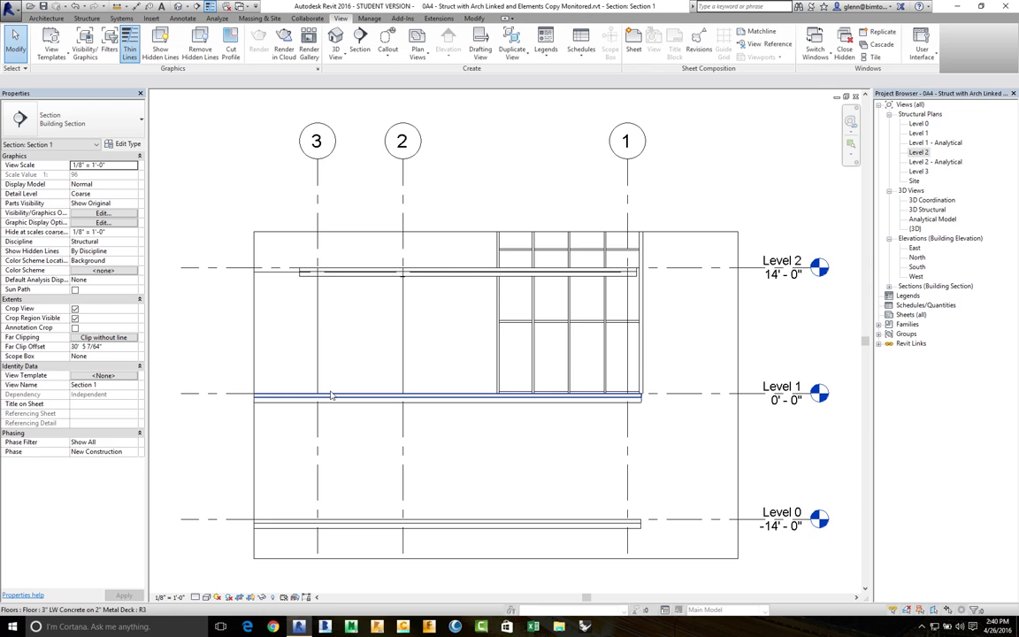
pyautogui.click(195, 598)
pyautogui.click(202, 587)
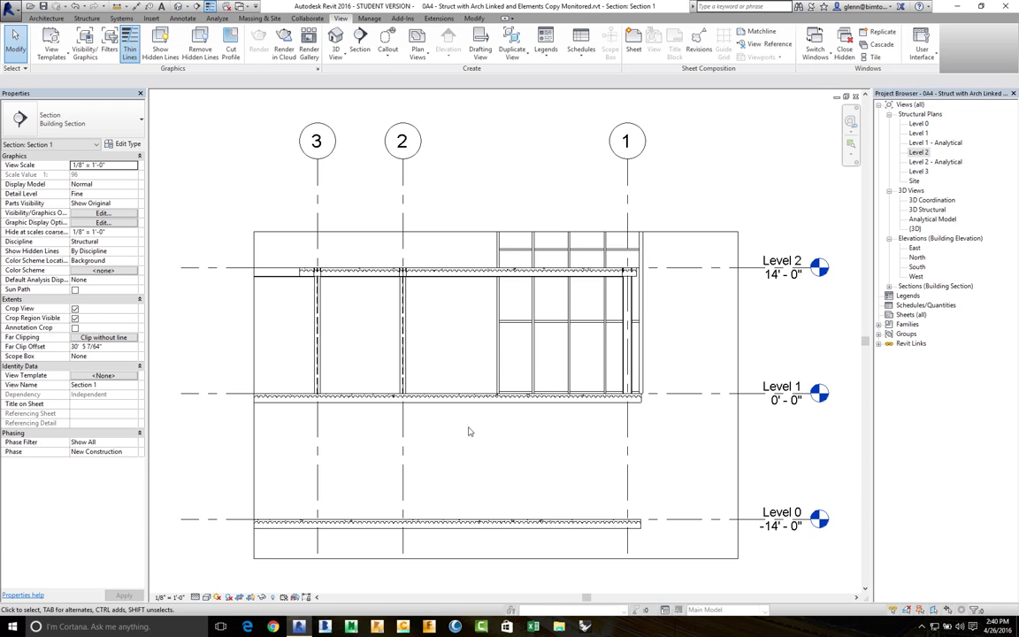
# - Zoom in on the beam joint at grid 2 and Level 2, and set the section's visual style to Consistent Colors
pyautogui.click(850, 148)
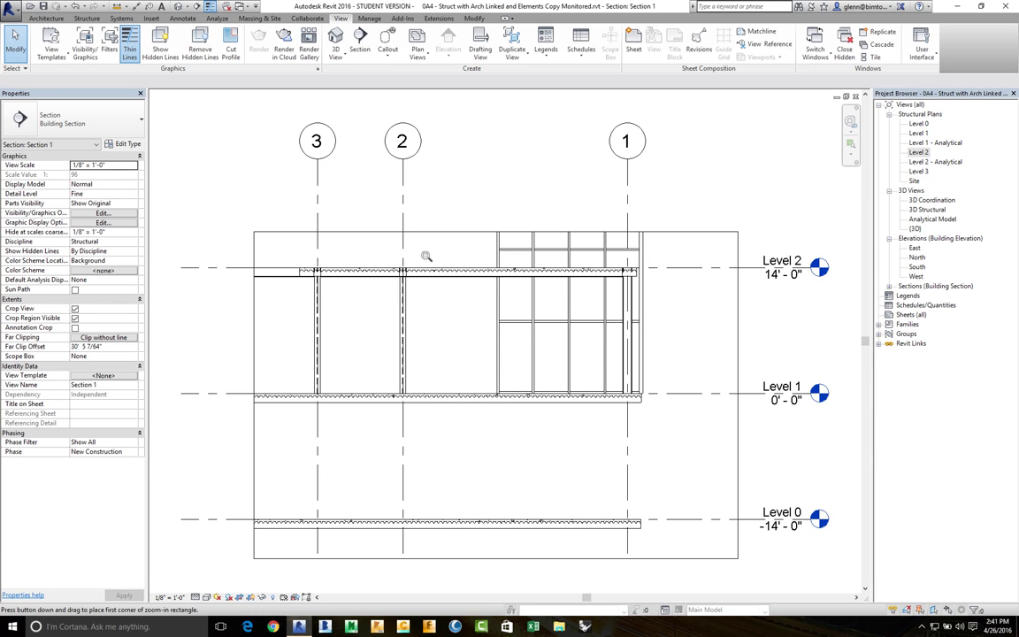
pyautogui.moveTo(413, 258); pyautogui.dragTo(456, 314)
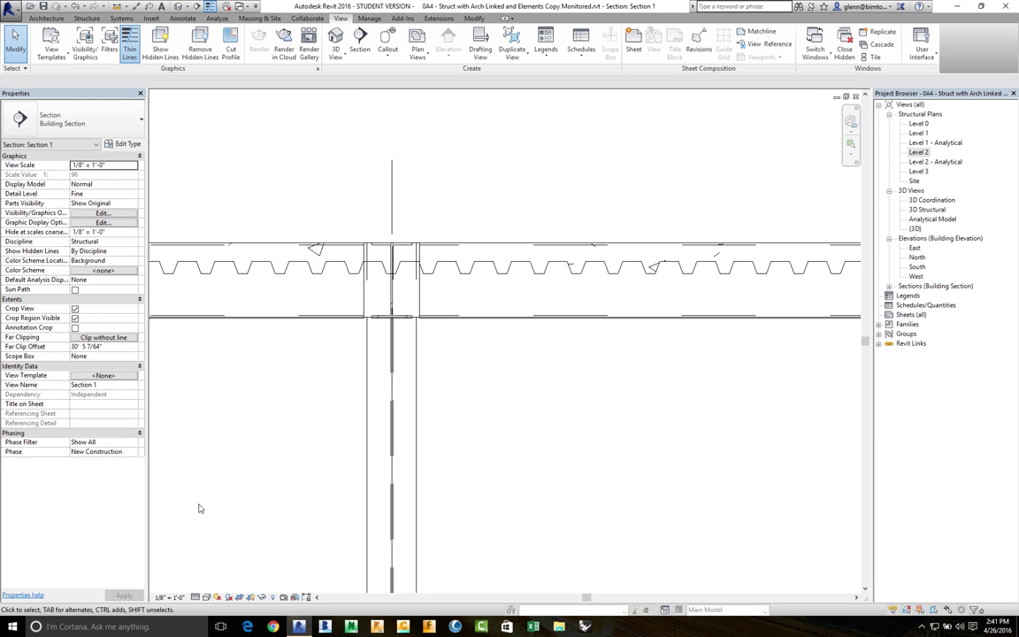
pyautogui.click(206, 597)
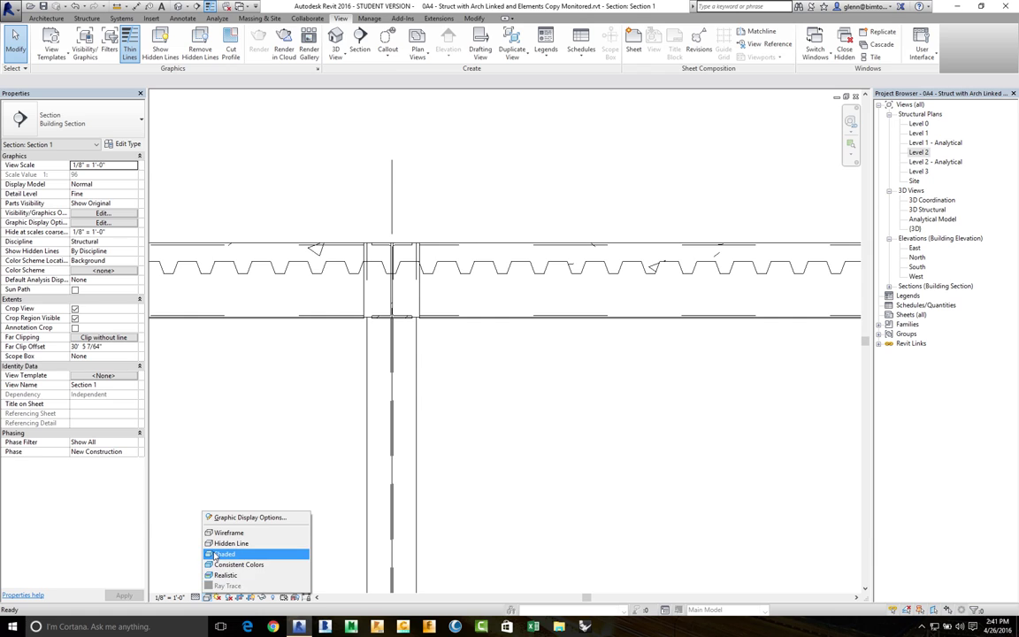
pyautogui.click(215, 566)
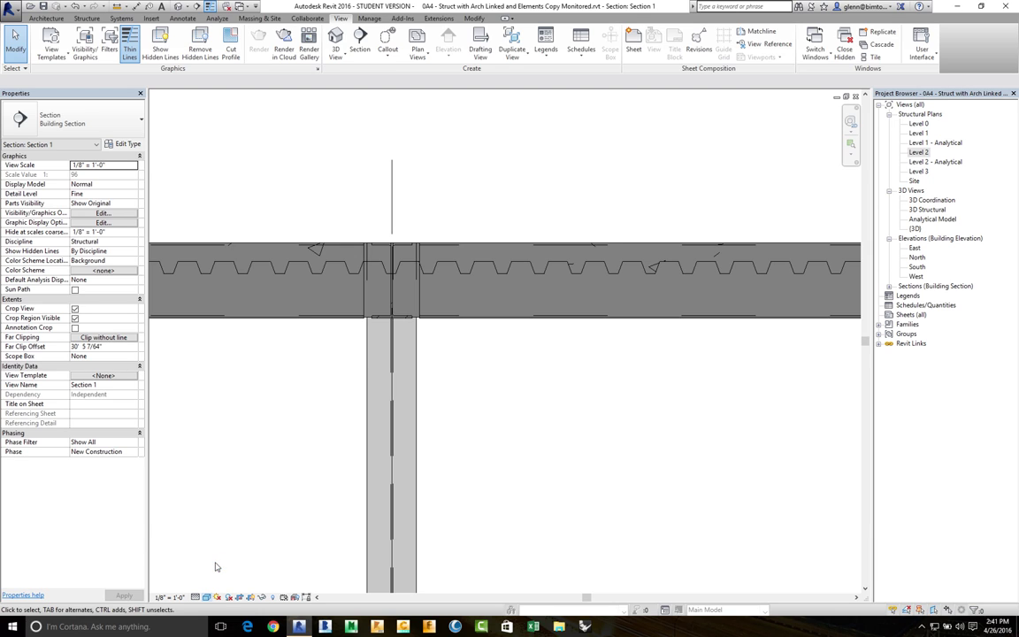
# - Inspect the properties of the W12X26 beam at grid 2 and the Level 2 floor, including the floor's thickness
pyautogui.click(395, 304)
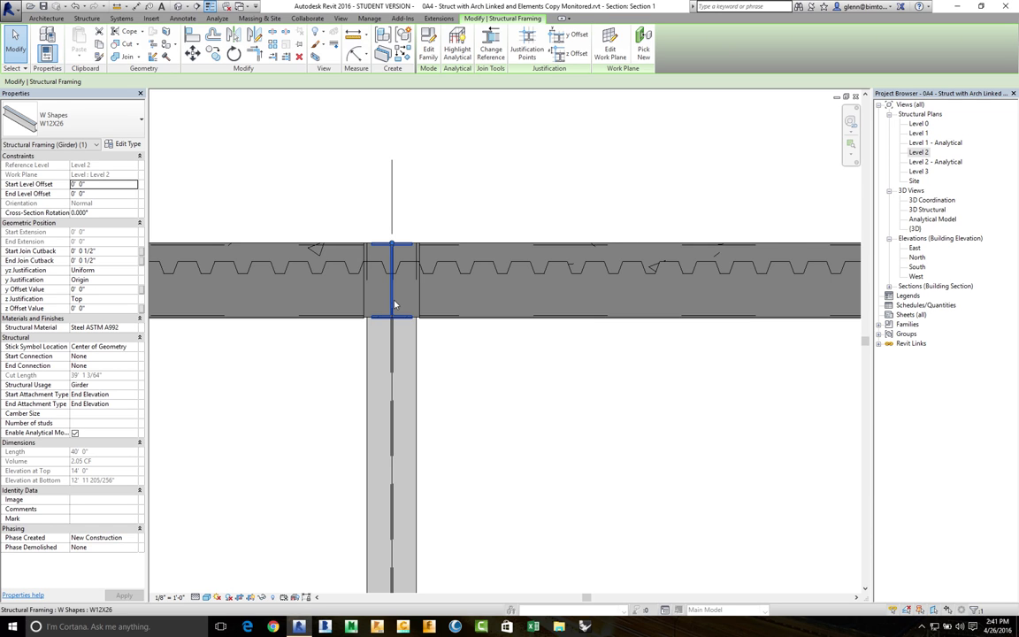
pyautogui.click(446, 199)
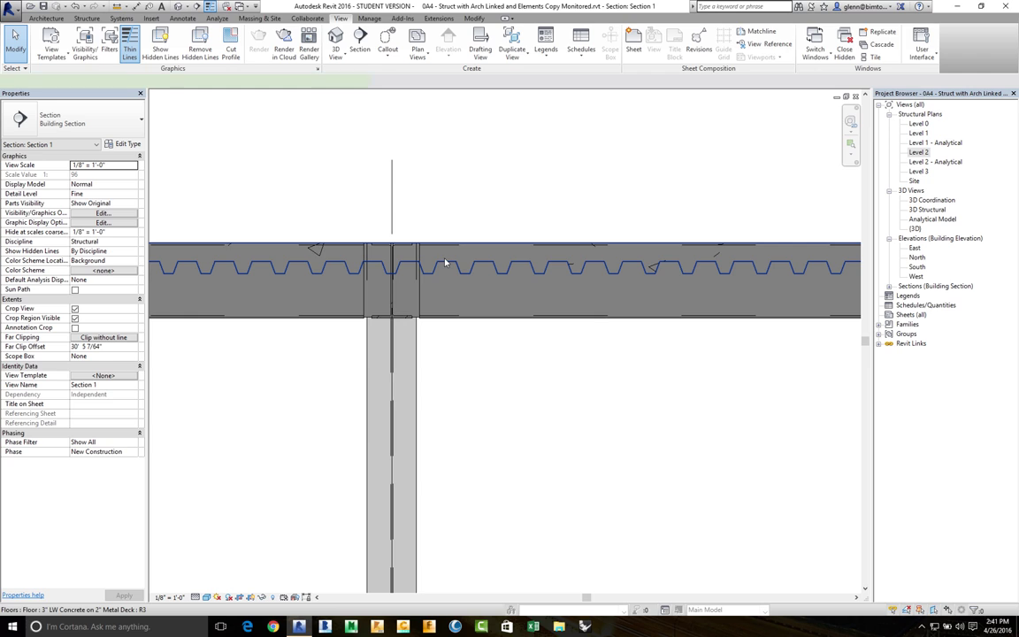
pyautogui.click(444, 263)
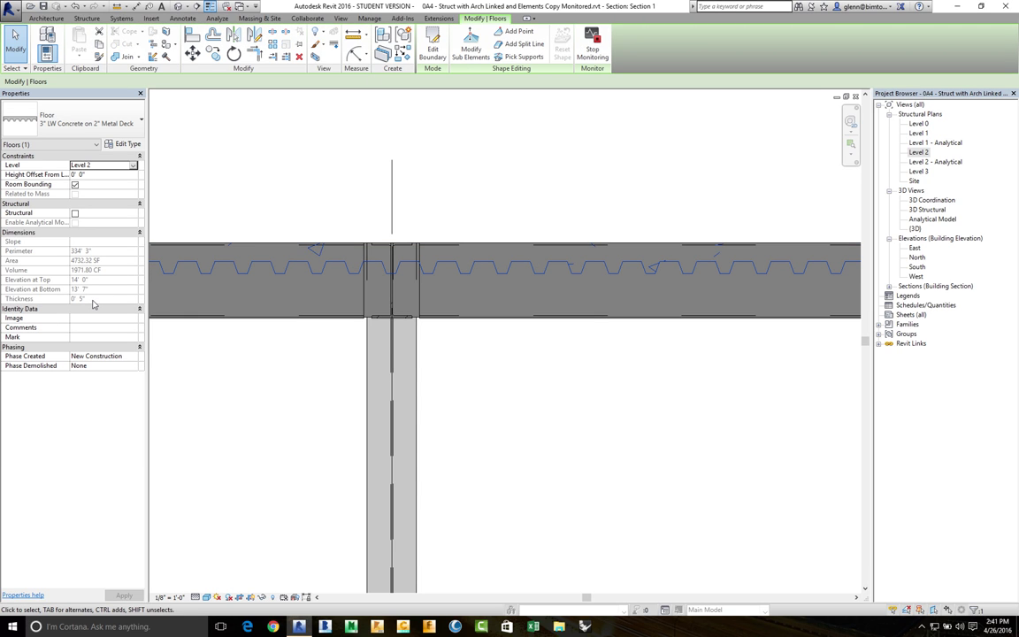
pyautogui.click(496, 170)
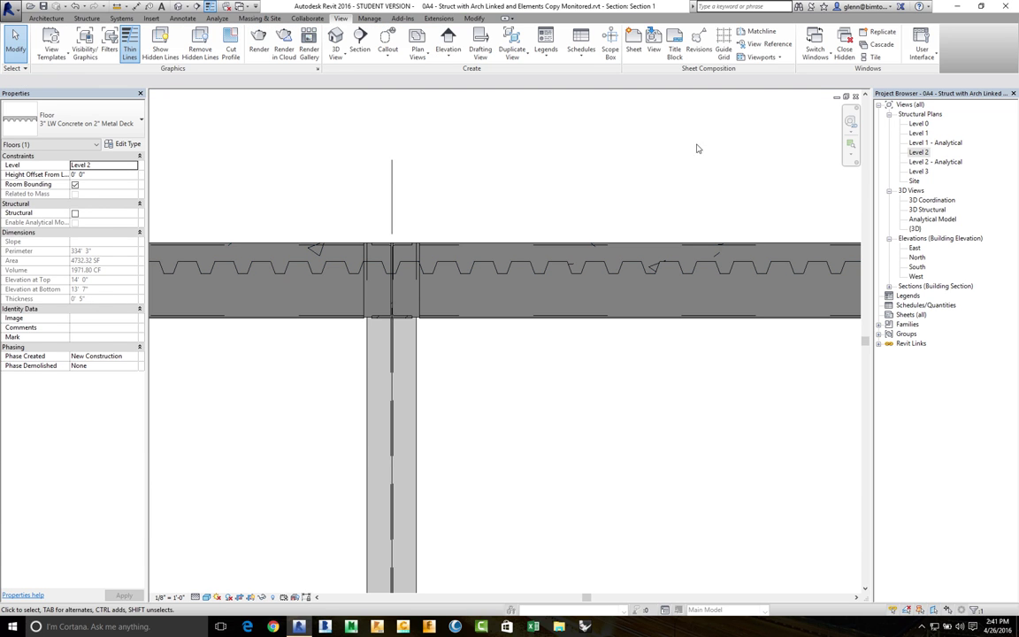
# - In the 3D Structural view, select all four W12X26 beams, set their z Offset Value to -0' 5", apply, and deselect them
pyautogui.click(178, 6)
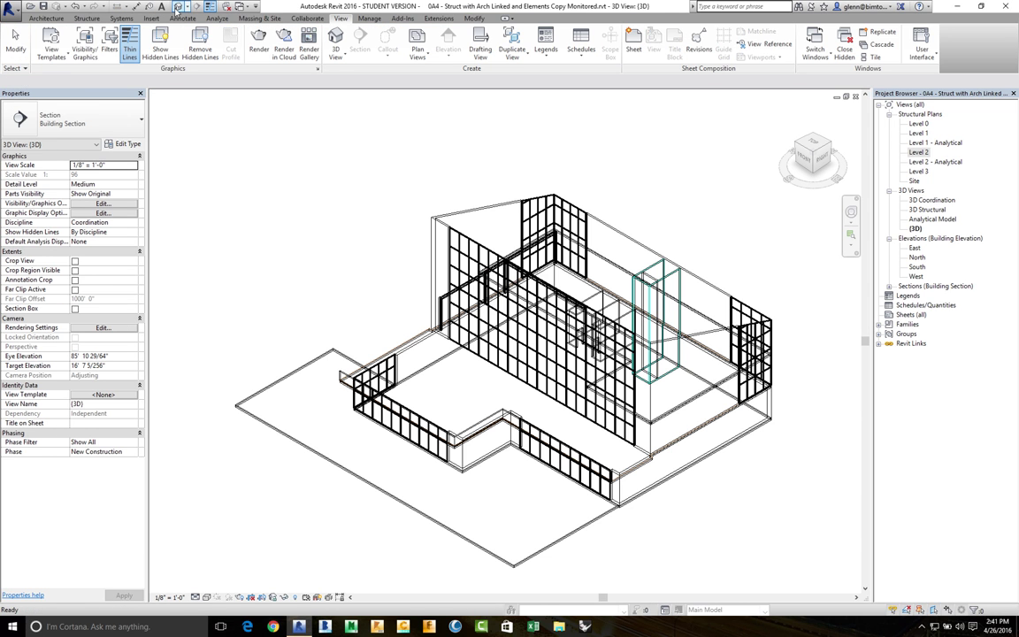
pyautogui.doubleClick(934, 211)
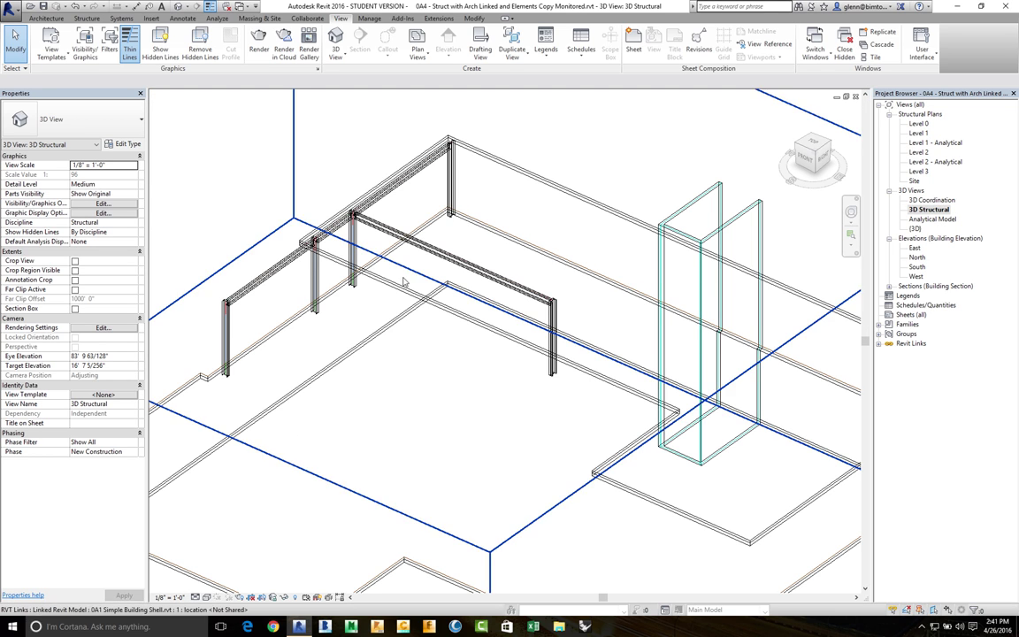
pyautogui.click(274, 268)
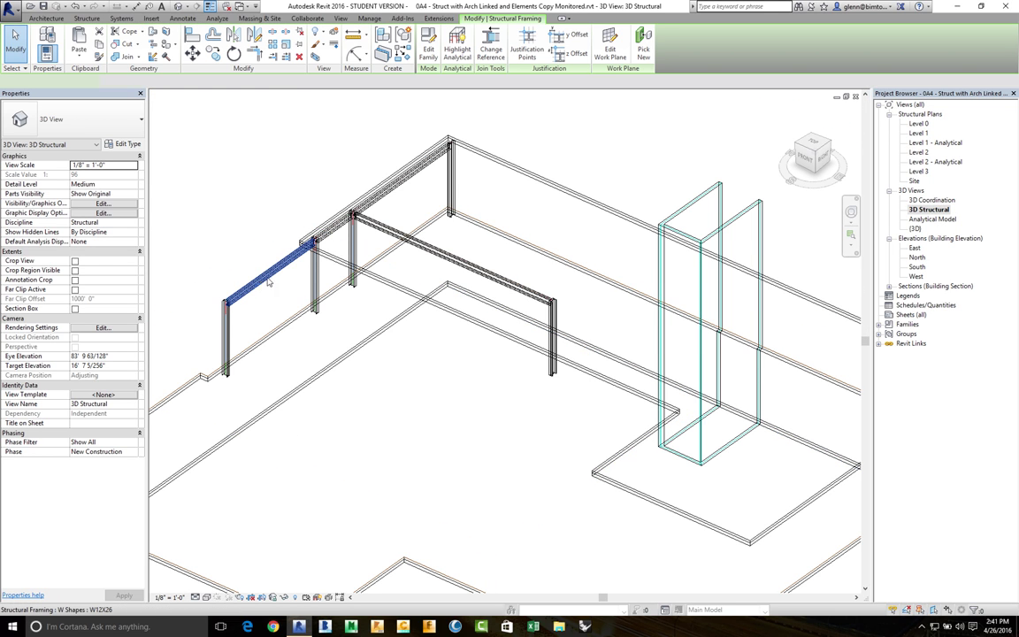
pyautogui.keyDown('ctrl'); pyautogui.click(389, 188); pyautogui.keyUp('ctrl')
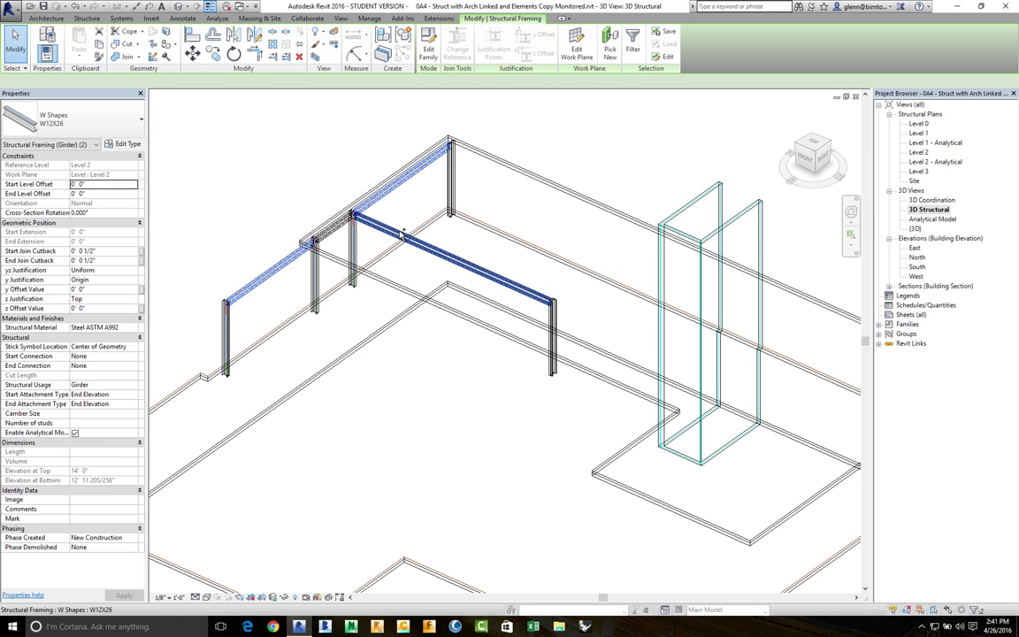
pyautogui.keyDown('ctrl'); pyautogui.click(403, 232); pyautogui.keyUp('ctrl')
pyautogui.keyDown('ctrl'); pyautogui.click(339, 237); pyautogui.keyUp('ctrl')
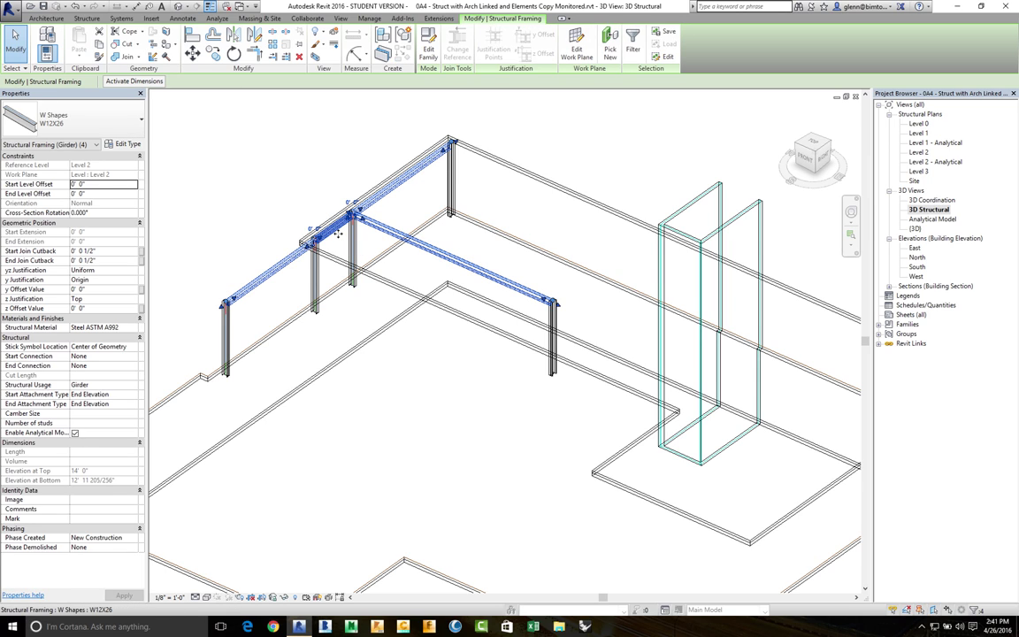
pyautogui.click(120, 308)
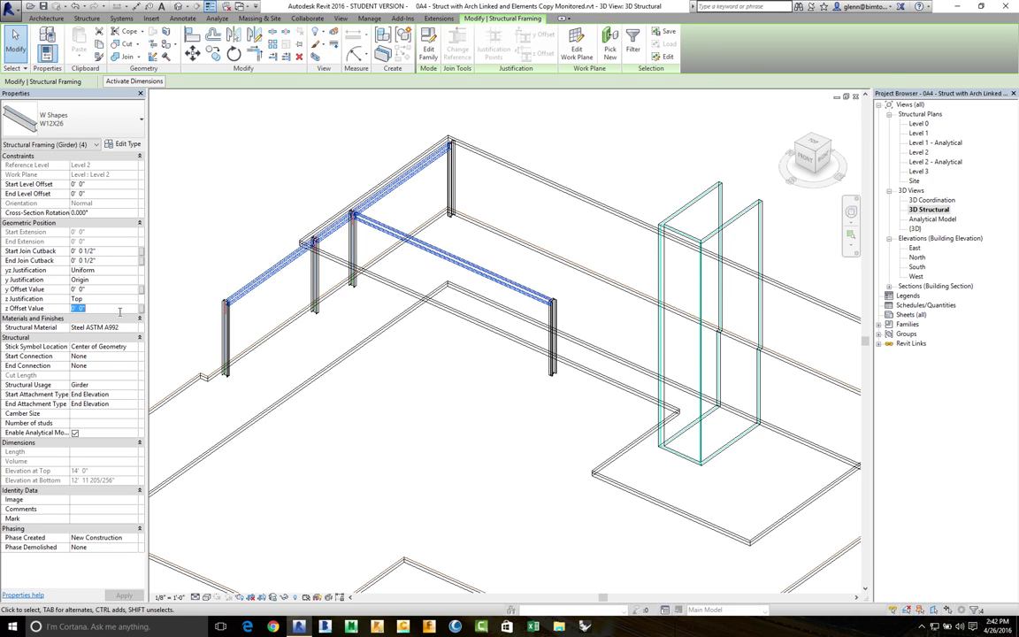
pyautogui.write("-0'")
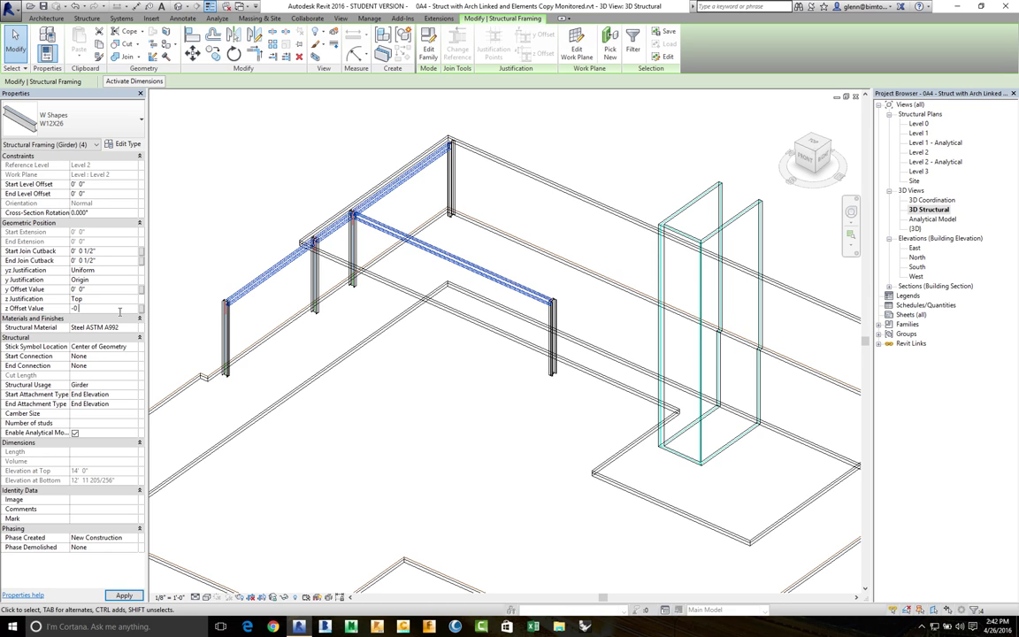
pyautogui.write(' 5')
pyautogui.click(123, 594)
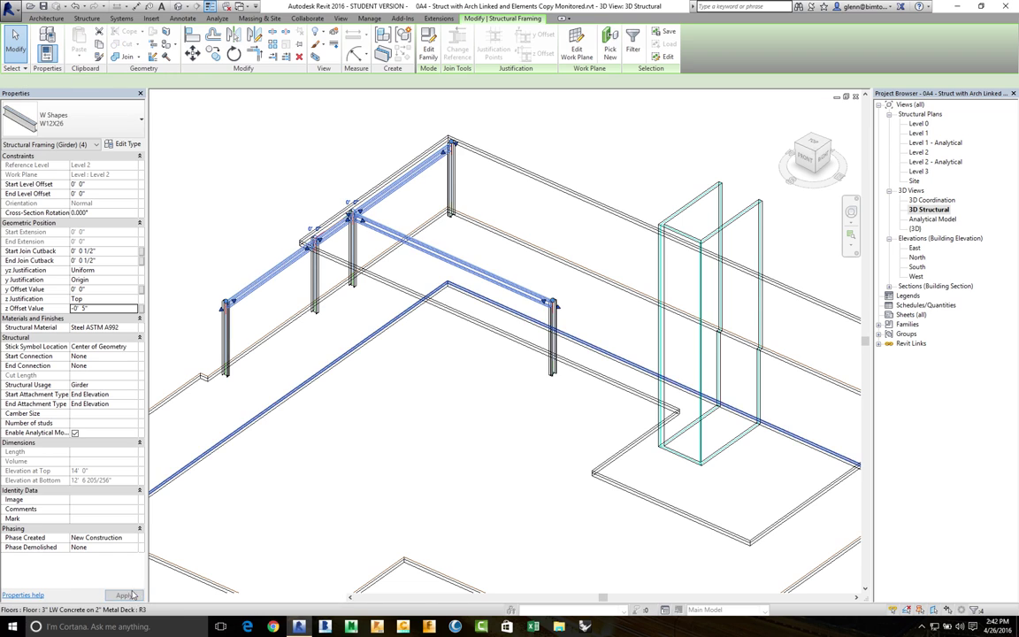
pyautogui.click(213, 223)
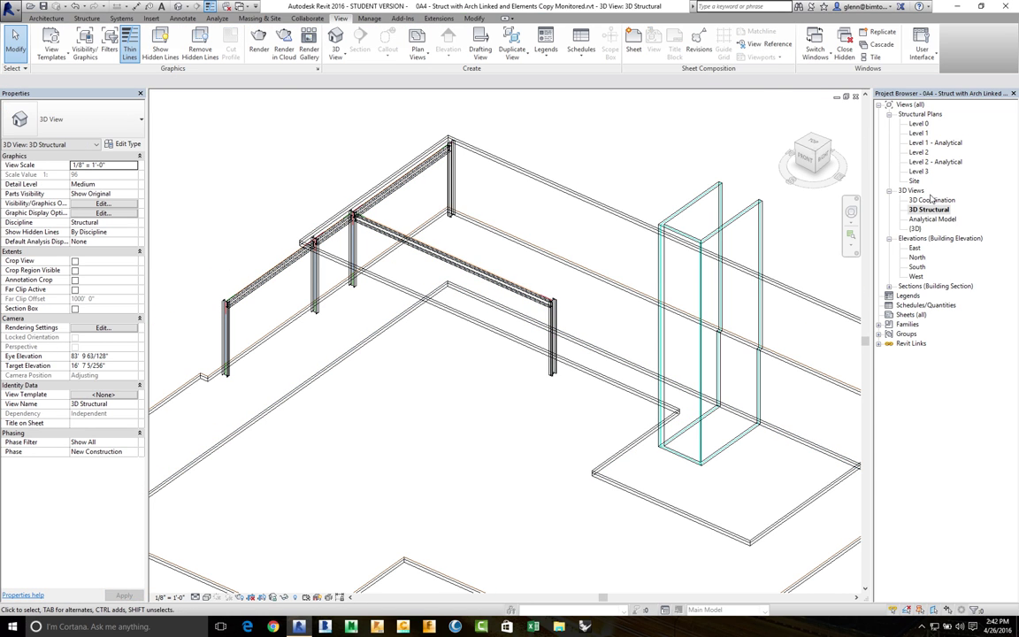
# - Reopen Section 1 and examine the grid 2 beam's position relative to the Level 2 metal deck floor
pyautogui.click(889, 287)
pyautogui.doubleClick(920, 295)
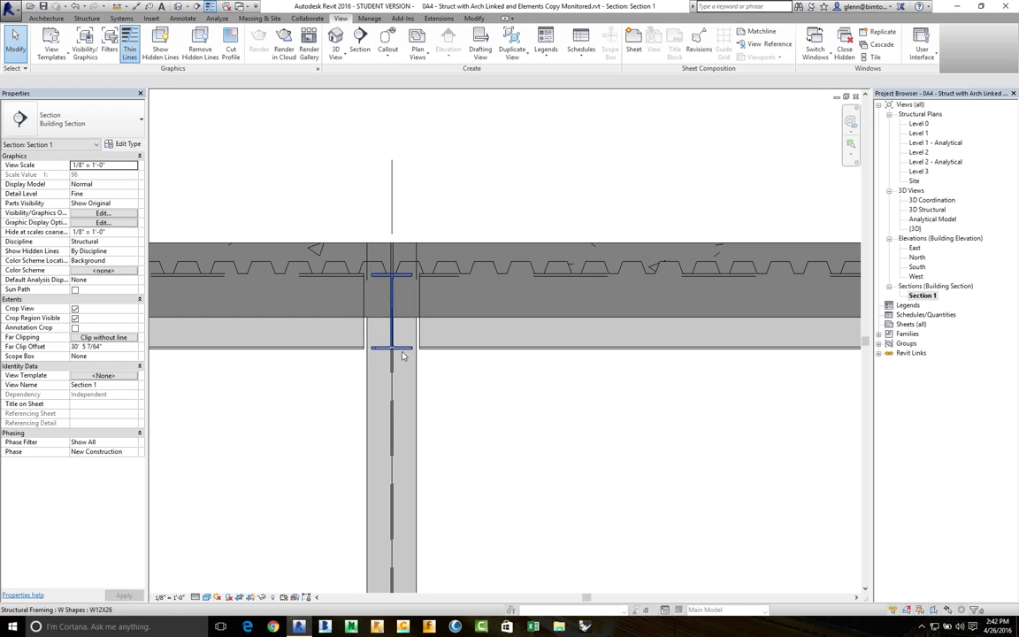
pyautogui.click(402, 356)
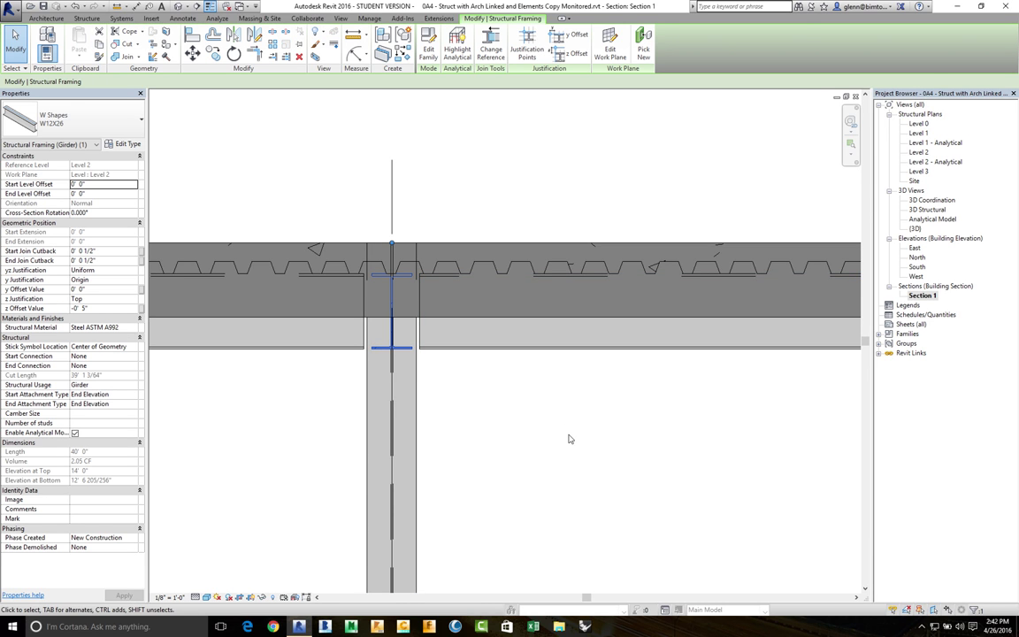
pyautogui.press('Escape')
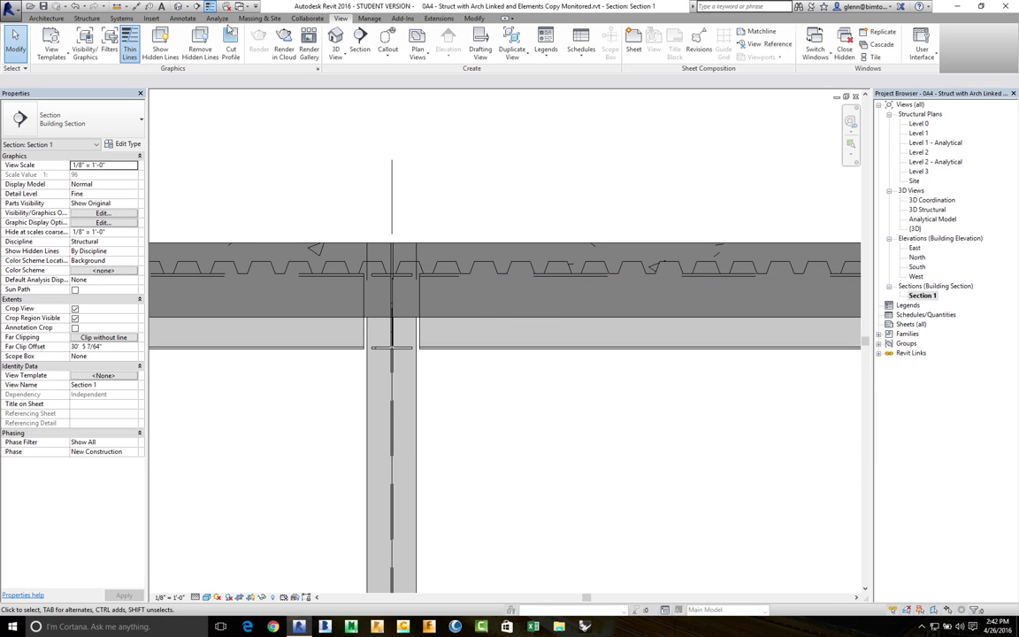
# - Return to the 3D Structural view and switch to Chrome with the Session 9 course files
pyautogui.click(177, 7)
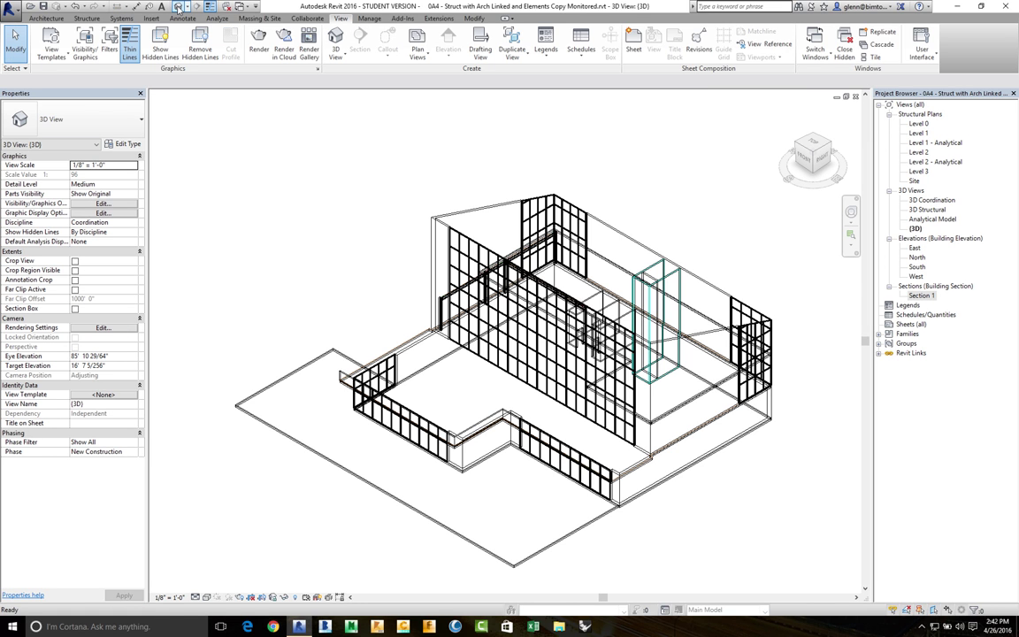
pyautogui.doubleClick(929, 210)
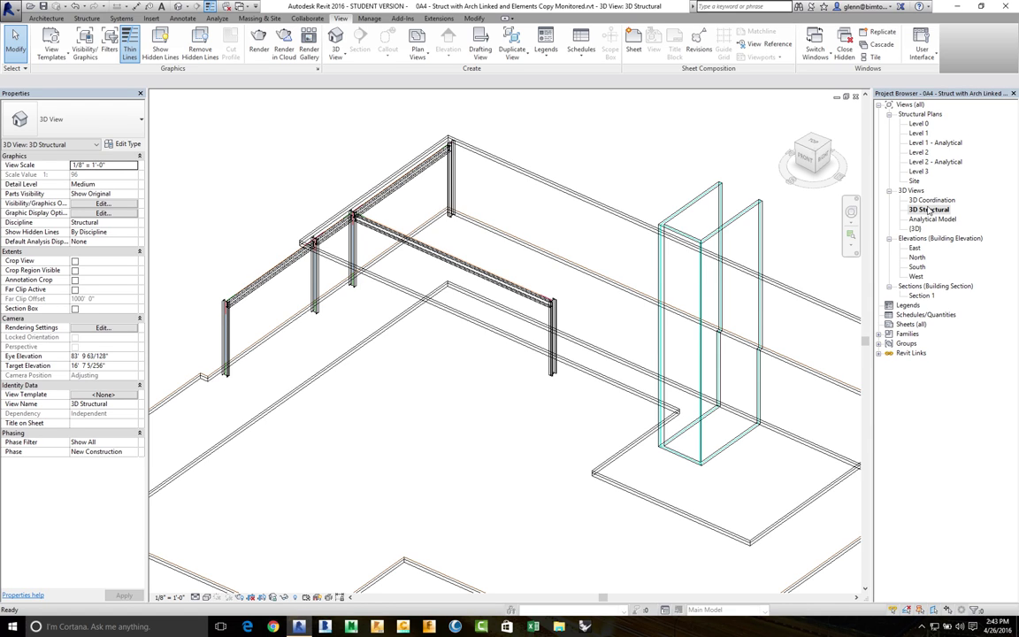
pyautogui.hotkey('ctrl', 'Left')
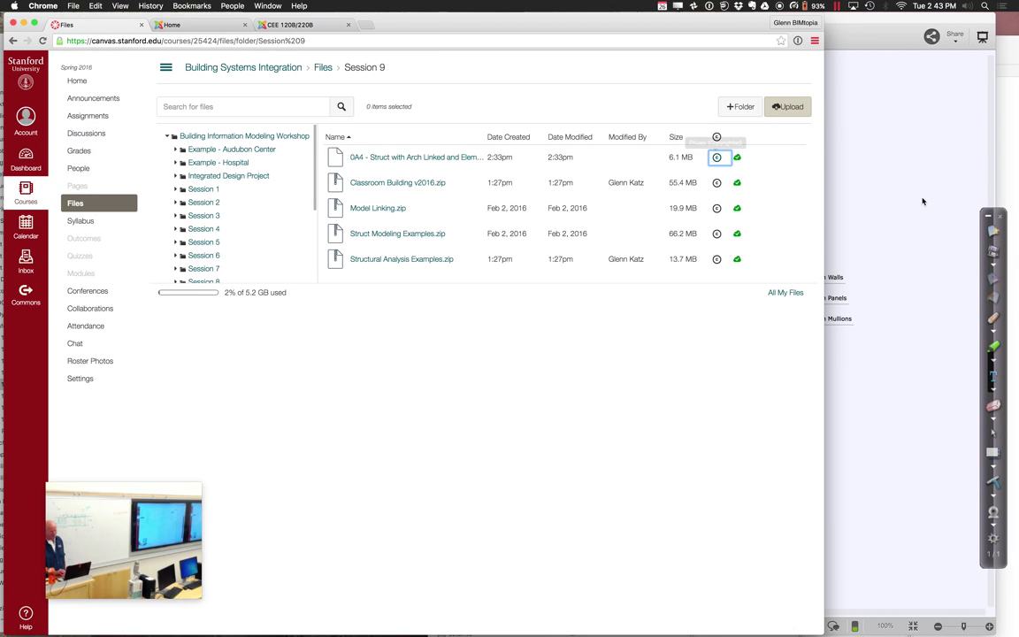